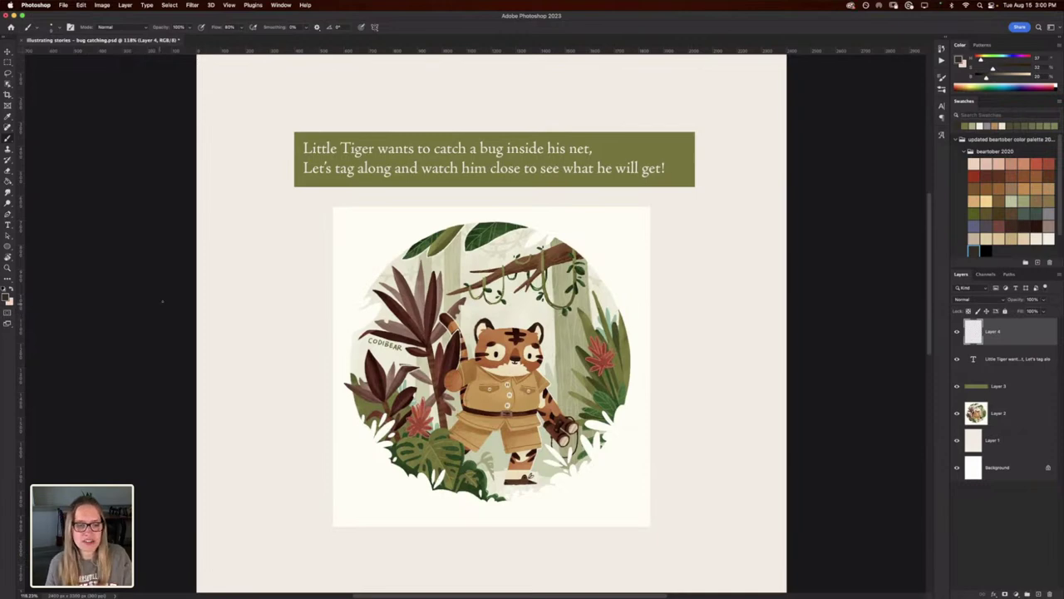
pyautogui.scroll(5, 135, 311)
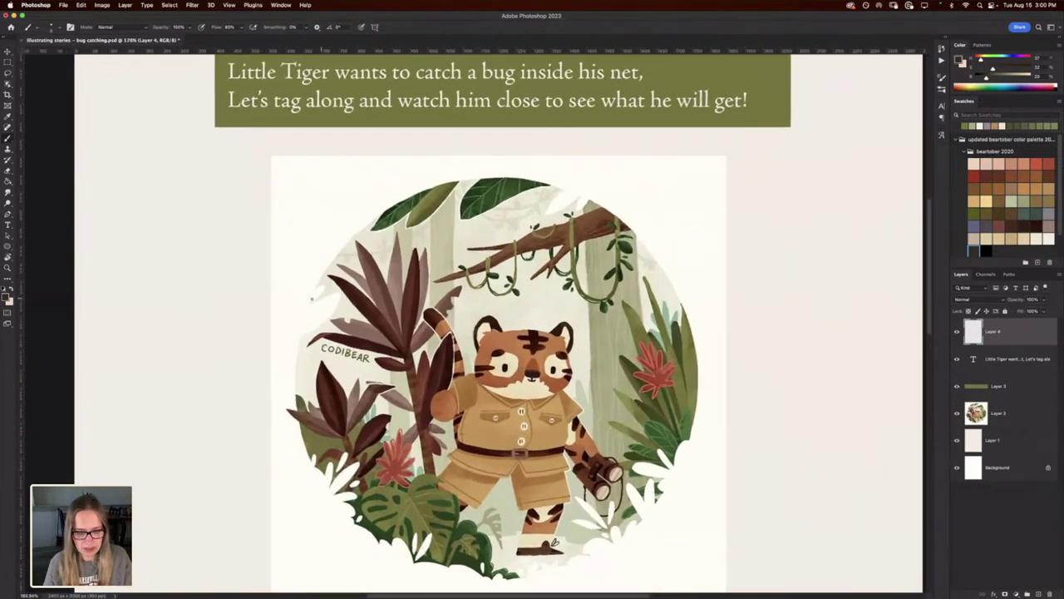
pyautogui.moveTo(294, 281); pyautogui.dragTo(290, 388)
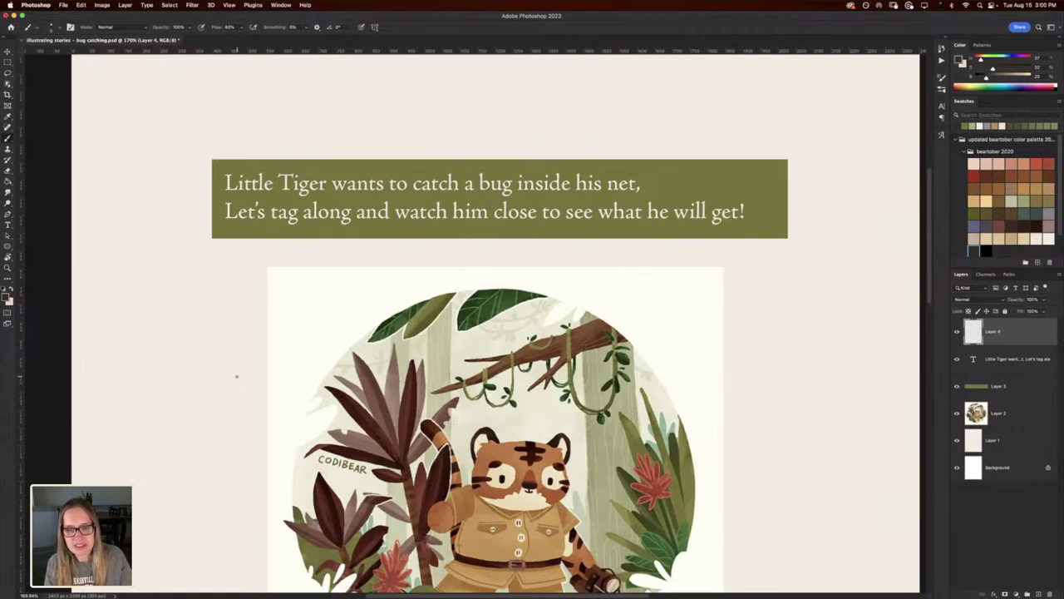
pyautogui.scroll(-5, 224, 384)
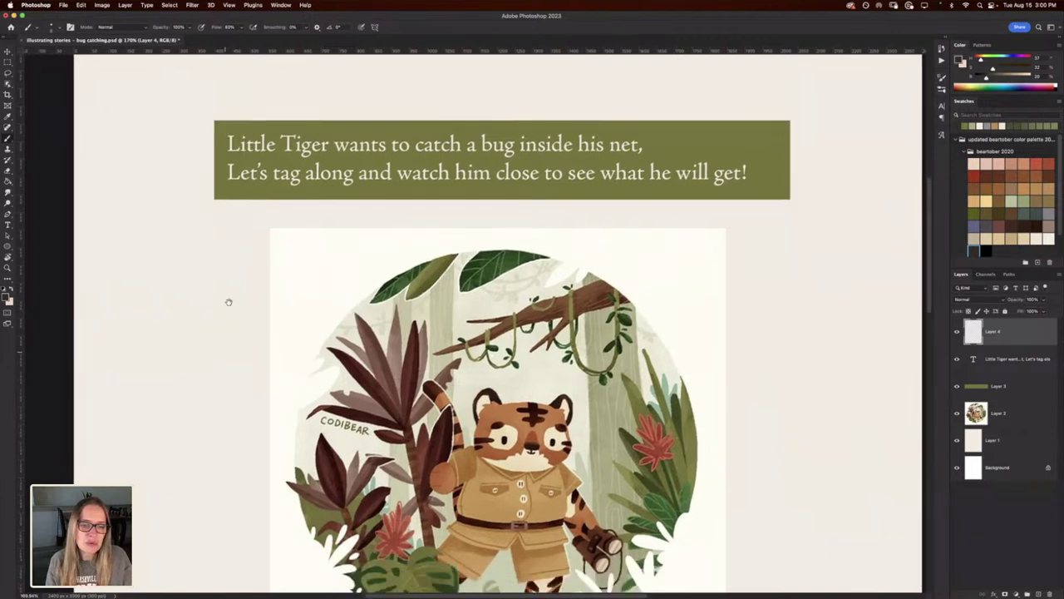
pyautogui.moveTo(230, 336); pyautogui.dragTo(241, 329)
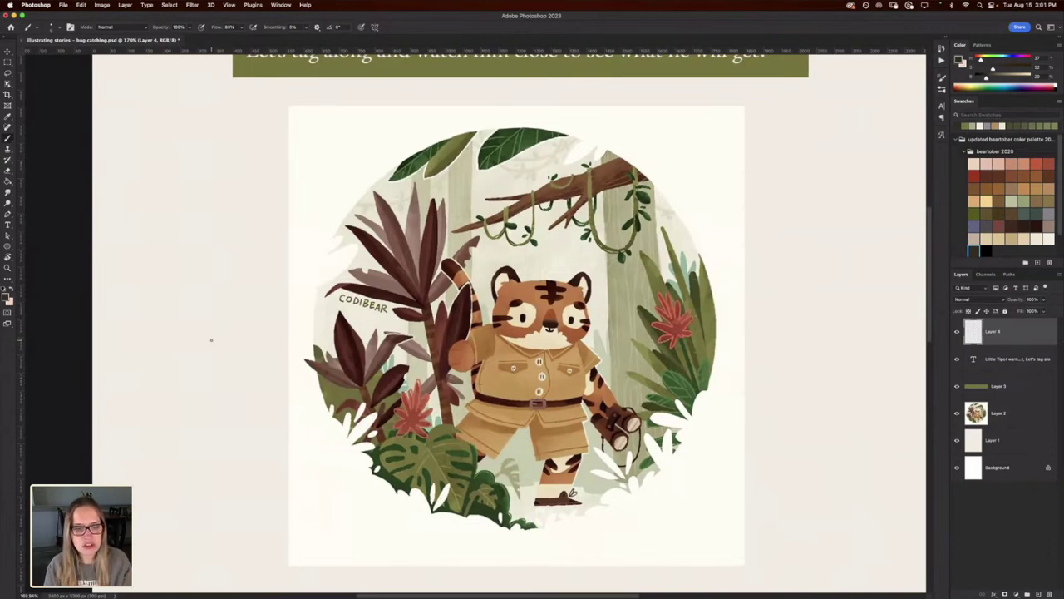
pyautogui.scroll(2, 351, 299)
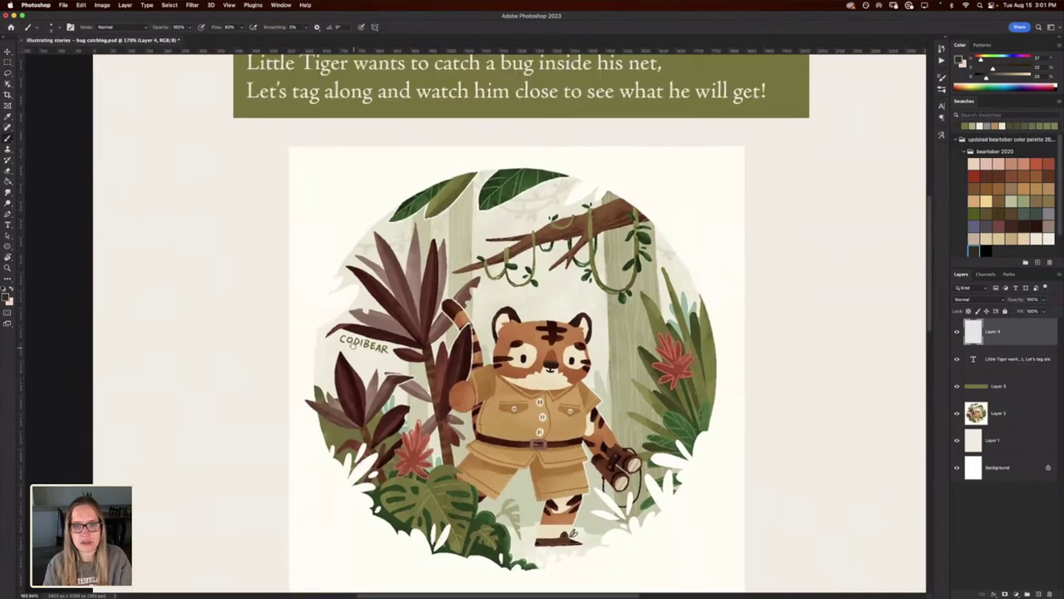
# Scale the tiger illustration on Layer 2 down to about 78% and place it near the page's left edge below the text banner.
pyautogui.click(996, 423)
pyautogui.press('super+t')
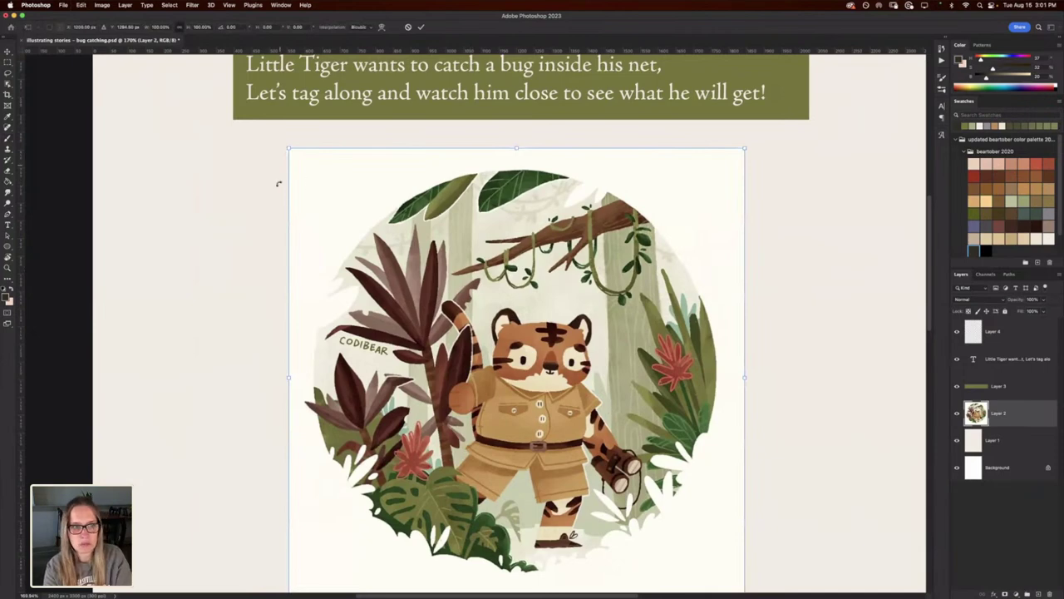
pyautogui.moveTo(287, 148); pyautogui.dragTo(414, 291)
pyautogui.moveTo(317, 319); pyautogui.dragTo(319, 324)
pyautogui.moveTo(443, 175); pyautogui.dragTo(504, 146)
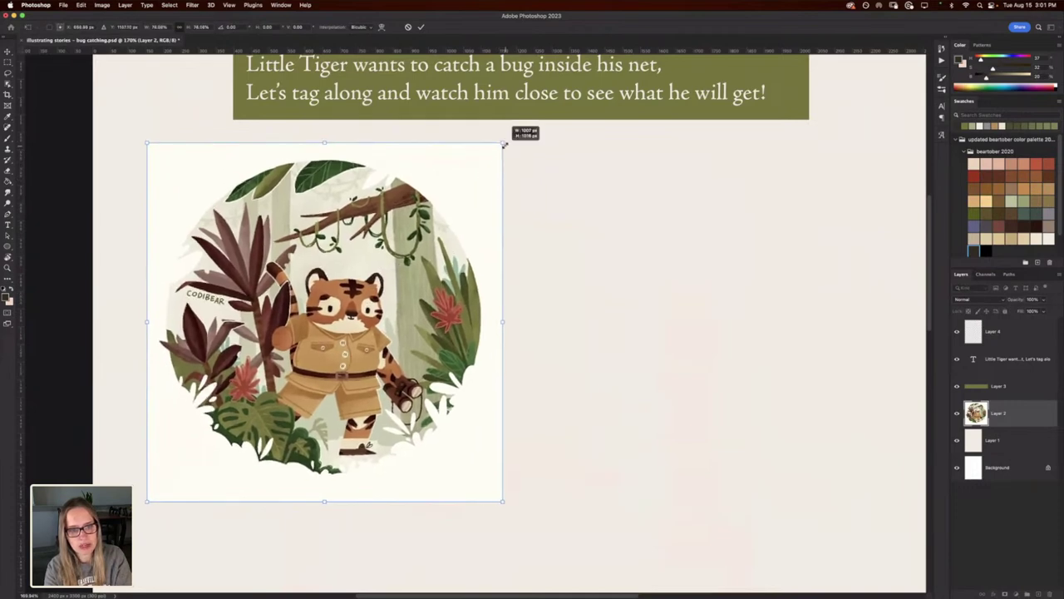
pyautogui.moveTo(336, 268); pyautogui.dragTo(336, 283)
pyautogui.press('Return')
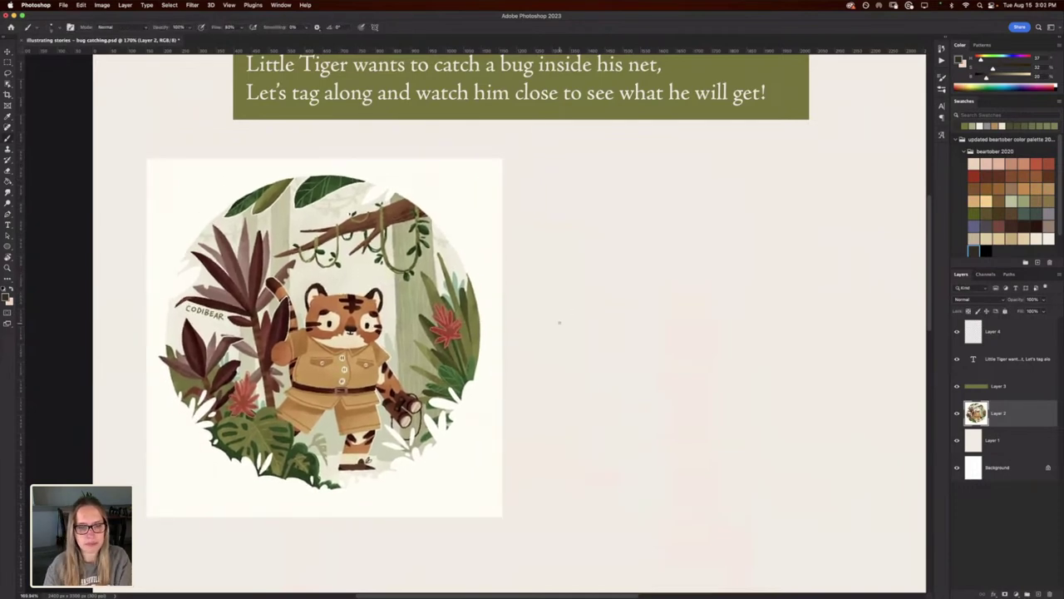
# Briefly hide the tiger illustration's layer and show it again to compare the page without it.
pyautogui.scroll(3, 564, 319)
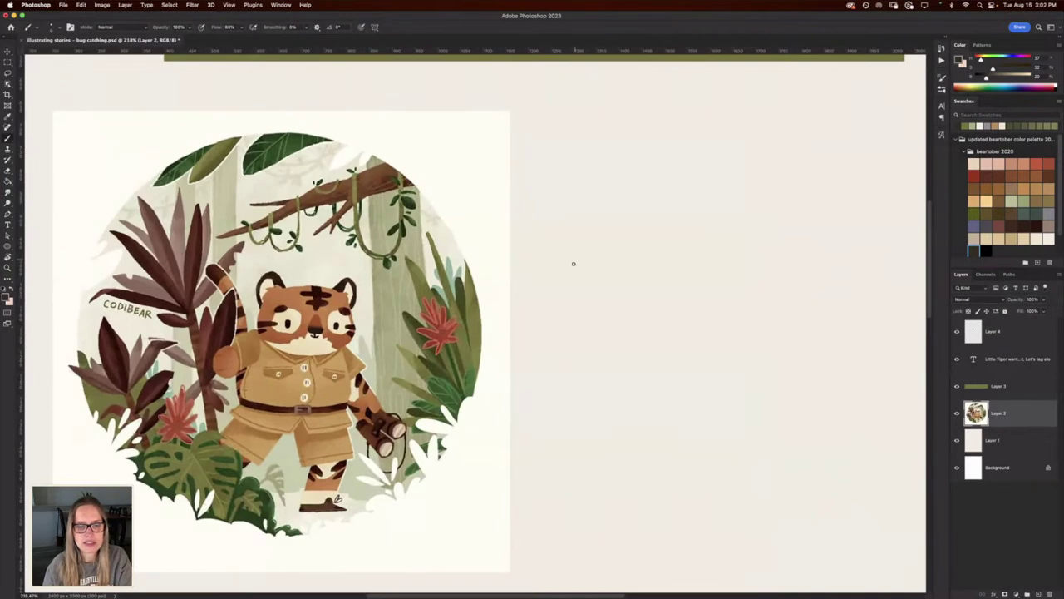
pyautogui.moveTo(546, 364); pyautogui.dragTo(552, 363)
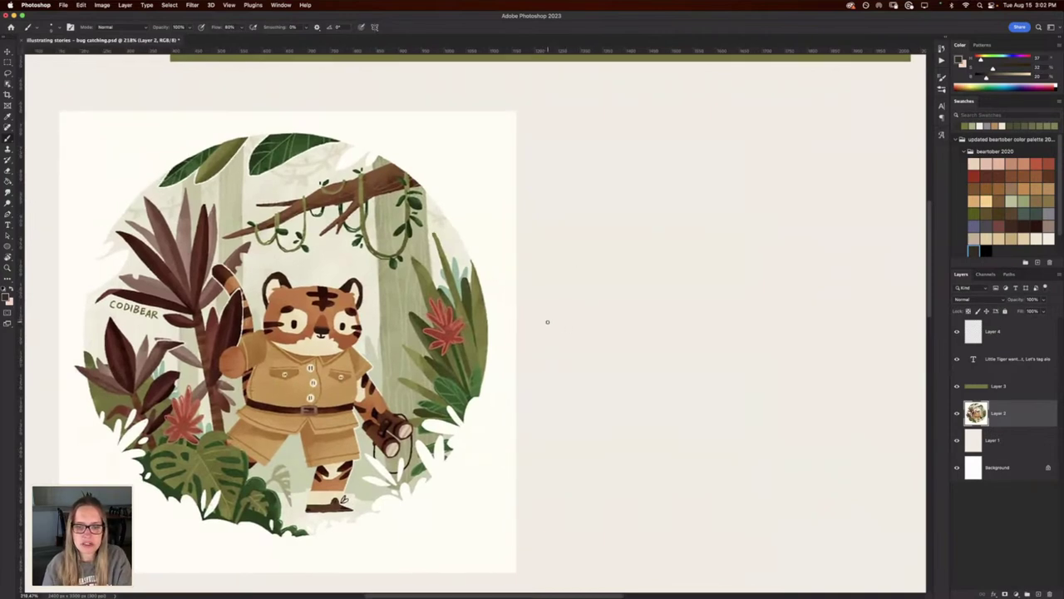
pyautogui.scroll(-1, 548, 319)
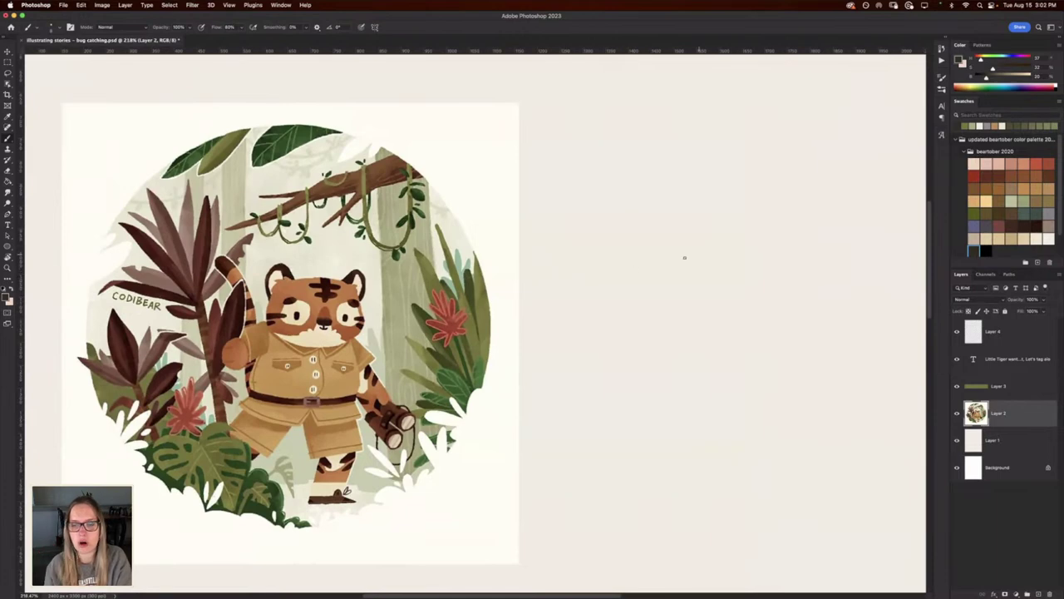
pyautogui.click(956, 413)
pyautogui.click(956, 413)
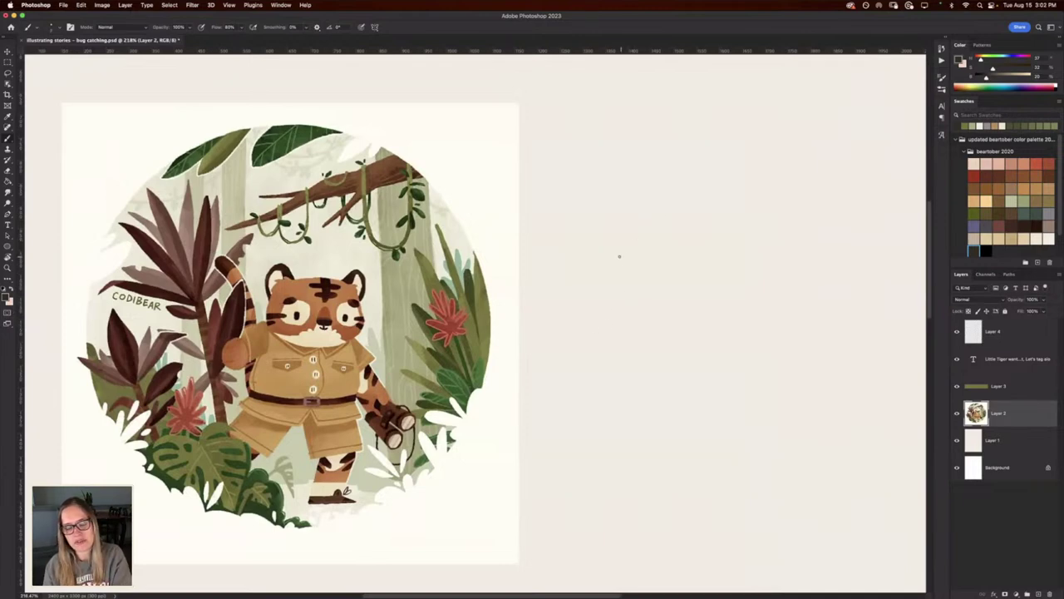
# On a new layer above Layer 4, circle "Little Tiger", "catch", "bug" and "net" in red and link "catch" to "bug" with an arc.
pyautogui.scroll(5, 532, 247)
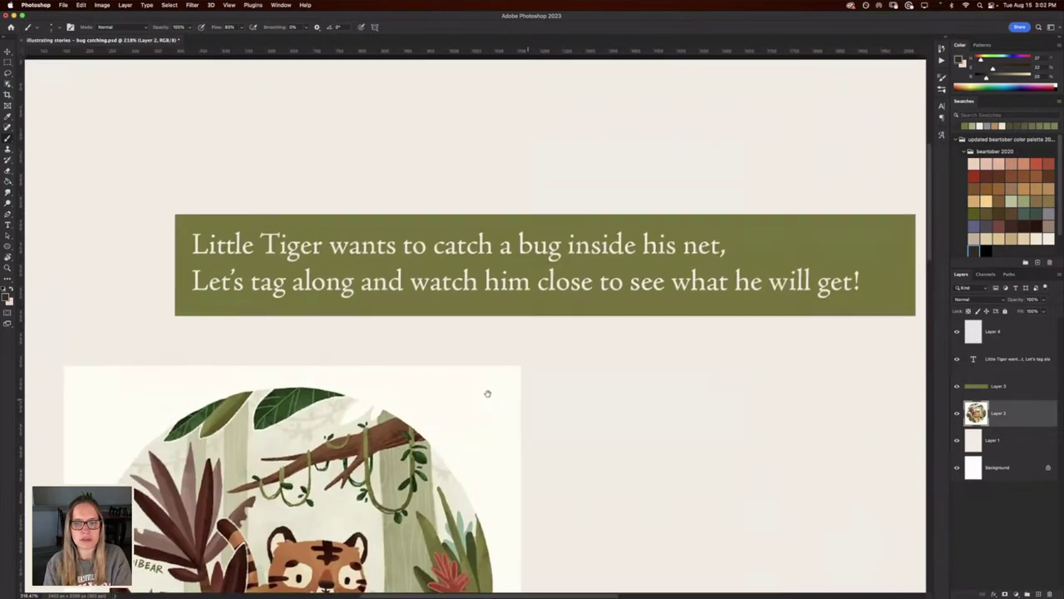
pyautogui.hscroll(2, 499, 374)
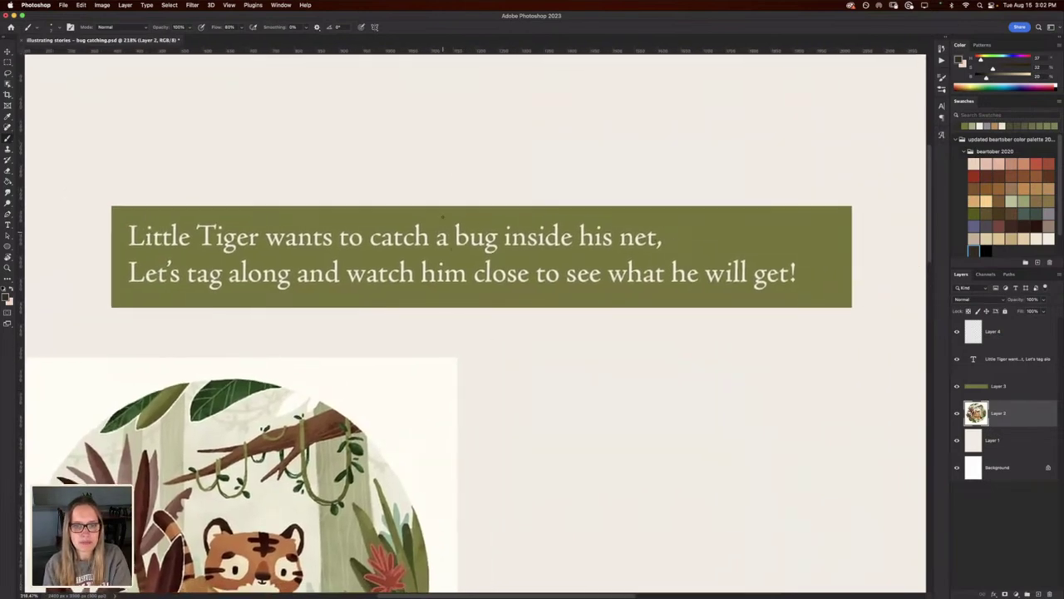
pyautogui.click(1016, 337)
pyautogui.click(1038, 594)
pyautogui.click(974, 175)
pyautogui.moveTo(486, 213)
pyautogui.mouseDown()
pyautogui.moveTo(447, 223)
pyautogui.moveTo(508, 237)
pyautogui.moveTo(488, 264)
pyautogui.mouseUp()
pyautogui.moveTo(651, 219)
pyautogui.mouseDown()
pyautogui.moveTo(612, 241)
pyautogui.moveTo(661, 228)
pyautogui.mouseUp()
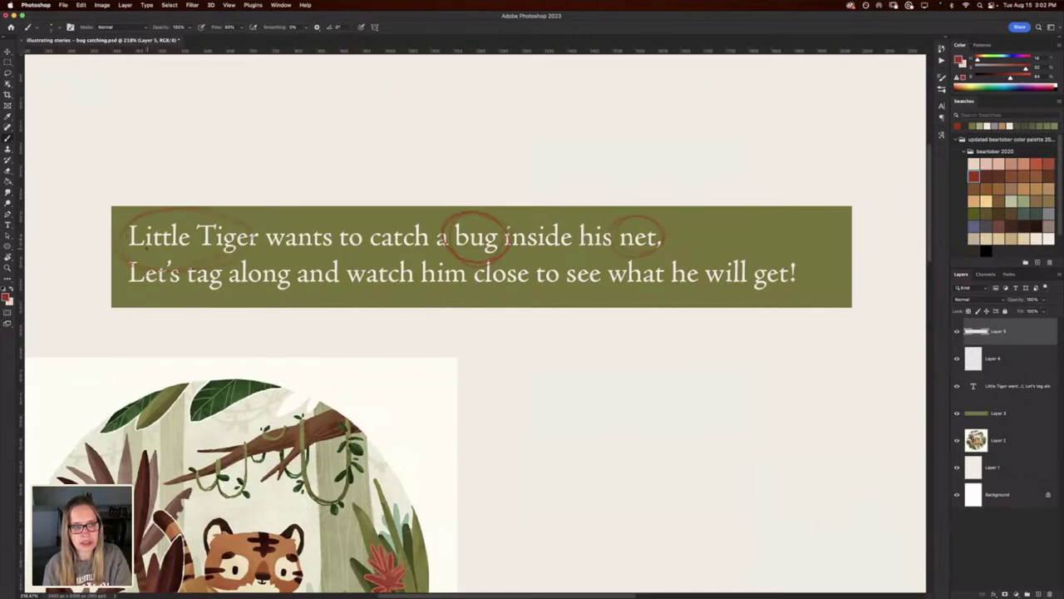
pyautogui.moveTo(410, 201)
pyautogui.mouseDown()
pyautogui.moveTo(451, 204)
pyautogui.moveTo(399, 206)
pyautogui.mouseUp()
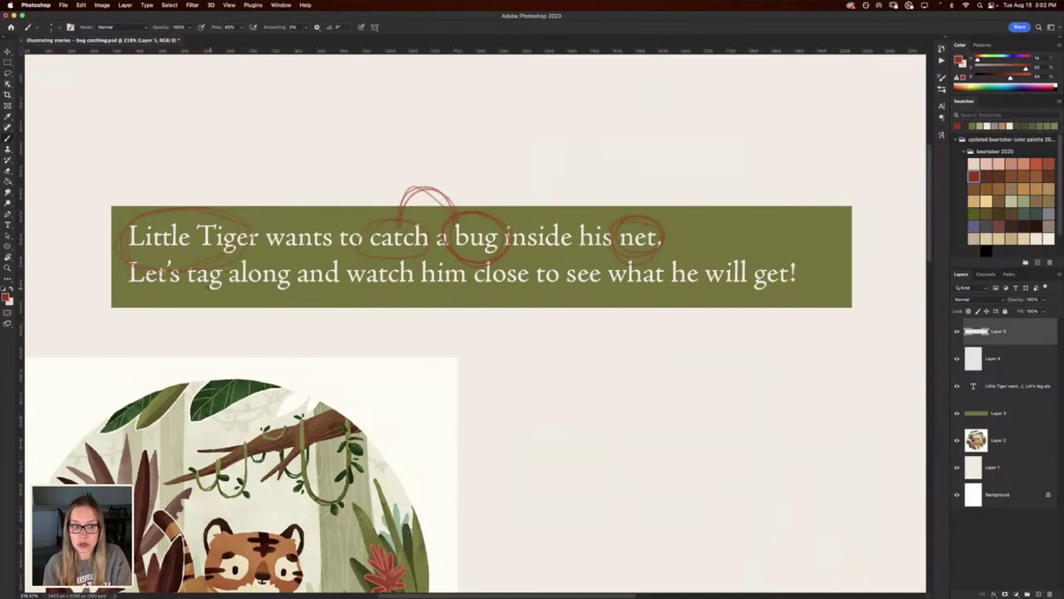
# Underline "tag along" and "see what" in the second verse line and draw an arrow pointing up at "see what".
pyautogui.moveTo(205, 285); pyautogui.dragTo(286, 289)
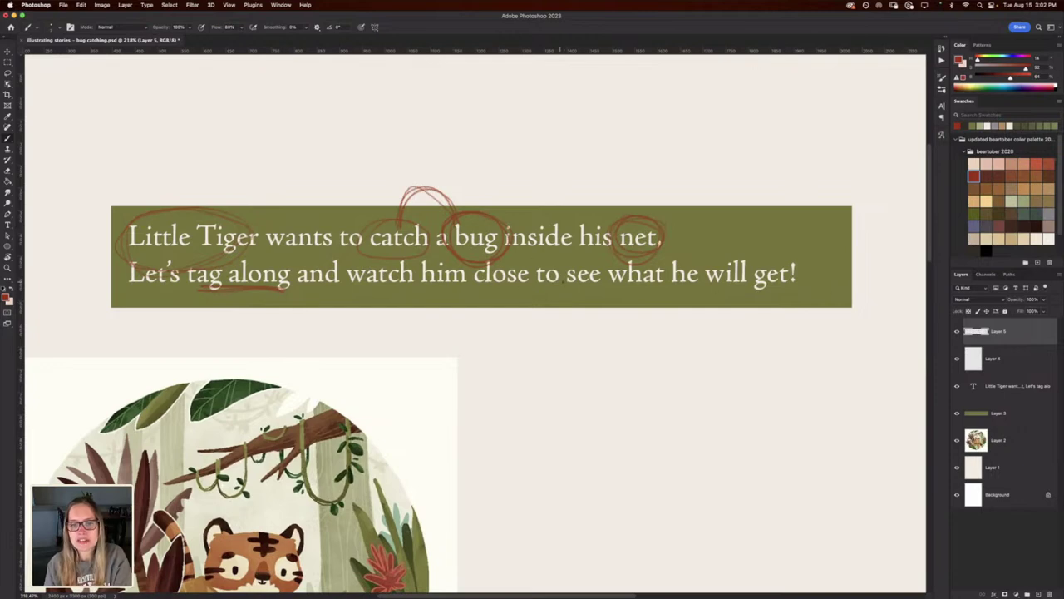
pyautogui.moveTo(646, 283)
pyautogui.mouseDown()
pyautogui.moveTo(557, 287)
pyautogui.moveTo(603, 287)
pyautogui.moveTo(570, 287)
pyautogui.mouseUp()
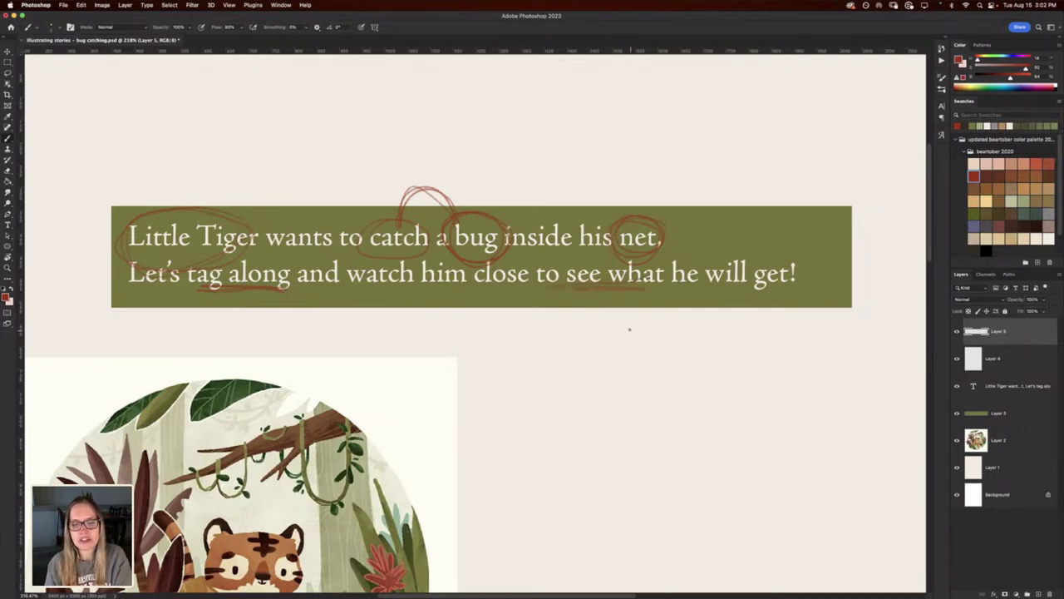
pyautogui.moveTo(642, 344); pyautogui.dragTo(619, 302)
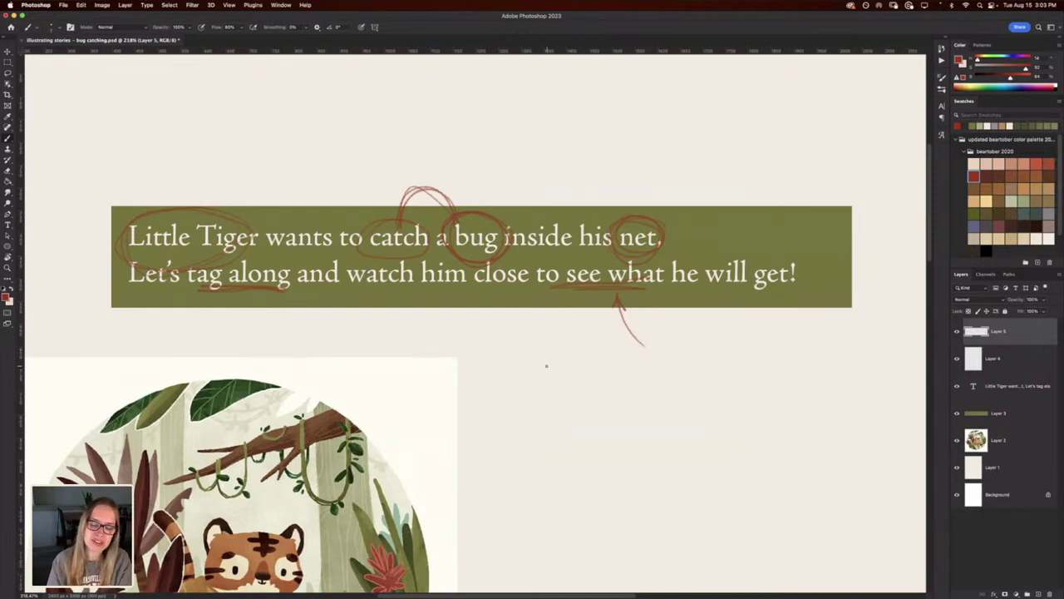
# In dark brown, sketch a tiger beside the illustration with round head, ears, face, torso and one leg kicked forward.
pyautogui.scroll(-4, 609, 255)
pyautogui.hscroll(-2, 609, 255)
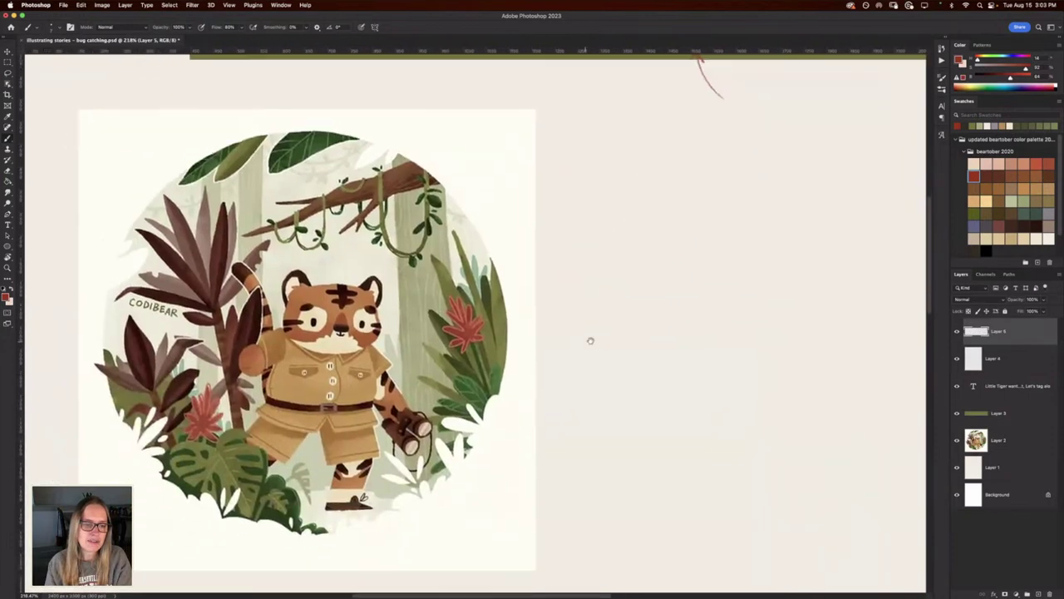
pyautogui.click(973, 249)
pyautogui.moveTo(632, 238)
pyautogui.mouseDown()
pyautogui.moveTo(658, 296)
pyautogui.moveTo(684, 257)
pyautogui.moveTo(617, 295)
pyautogui.moveTo(666, 264)
pyautogui.mouseUp()
pyautogui.moveTo(653, 221); pyautogui.dragTo(665, 225)
pyautogui.moveTo(611, 248); pyautogui.dragTo(602, 256)
pyautogui.moveTo(622, 299); pyautogui.dragTo(632, 380)
pyautogui.moveTo(647, 356); pyautogui.dragTo(710, 328)
pyautogui.moveTo(673, 281)
pyautogui.mouseDown()
pyautogui.moveTo(697, 343)
pyautogui.moveTo(735, 326)
pyautogui.moveTo(769, 385)
pyautogui.mouseUp()
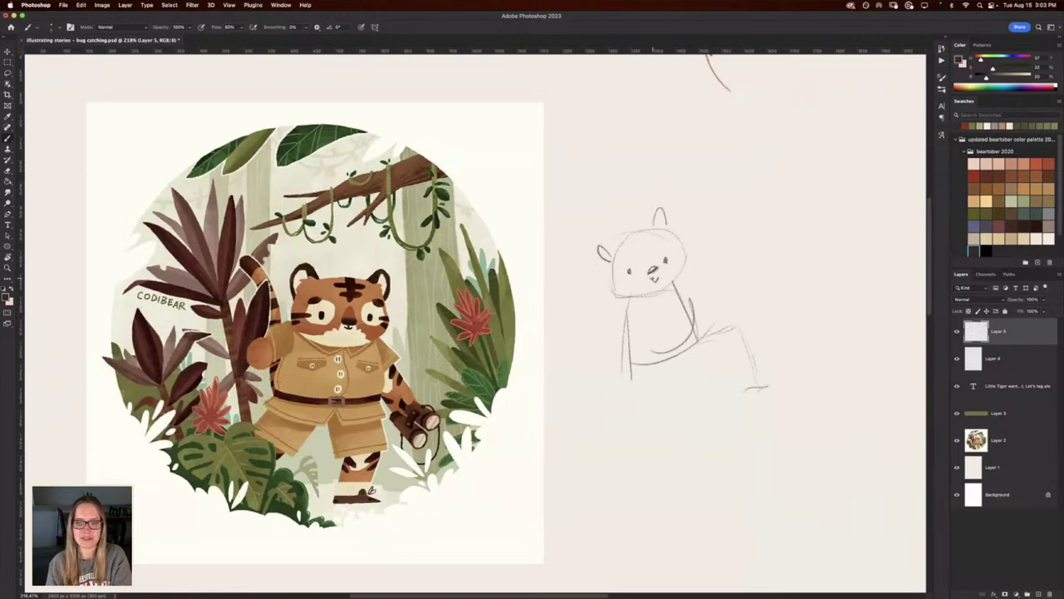
pyautogui.moveTo(648, 278); pyautogui.dragTo(647, 282)
pyautogui.moveTo(746, 388); pyautogui.dragTo(774, 368)
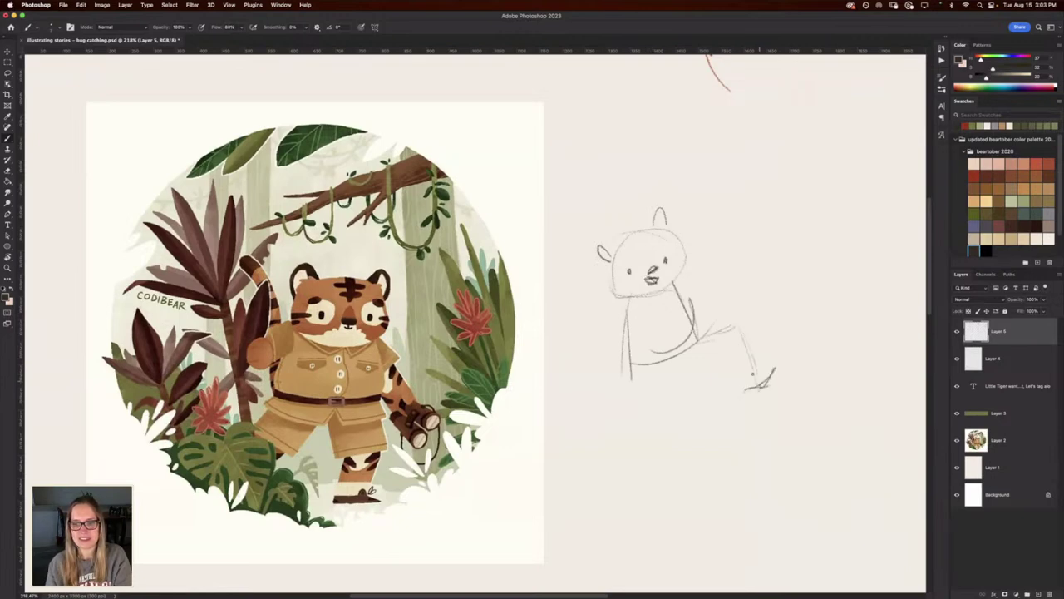
# Sketch the tiger's arm reaching behind its head, holding a long-handled bug net with a drooping bag.
pyautogui.moveTo(661, 311)
pyautogui.mouseDown()
pyautogui.moveTo(603, 289)
pyautogui.moveTo(582, 259)
pyautogui.mouseUp()
pyautogui.moveTo(592, 259); pyautogui.dragTo(560, 256)
pyautogui.moveTo(633, 230)
pyautogui.mouseDown()
pyautogui.moveTo(523, 221)
pyautogui.moveTo(523, 282)
pyautogui.mouseUp()
pyautogui.moveTo(519, 241); pyautogui.dragTo(550, 286)
pyautogui.moveTo(575, 218); pyautogui.dragTo(551, 279)
# Sketch a small winged bug in the air ahead of the tiger and add the tiger's standing leg and foot.
pyautogui.moveTo(752, 212); pyautogui.dragTo(752, 226)
pyautogui.moveTo(752, 215)
pyautogui.mouseDown()
pyautogui.moveTo(730, 202)
pyautogui.moveTo(750, 218)
pyautogui.mouseUp()
pyautogui.moveTo(753, 217)
pyautogui.mouseDown()
pyautogui.moveTo(782, 212)
pyautogui.moveTo(747, 221)
pyautogui.mouseUp()
pyautogui.moveTo(751, 218)
pyautogui.mouseDown()
pyautogui.moveTo(728, 223)
pyautogui.moveTo(768, 218)
pyautogui.mouseUp()
pyautogui.moveTo(756, 213)
pyautogui.mouseDown()
pyautogui.moveTo(765, 232)
pyautogui.moveTo(756, 205)
pyautogui.mouseUp()
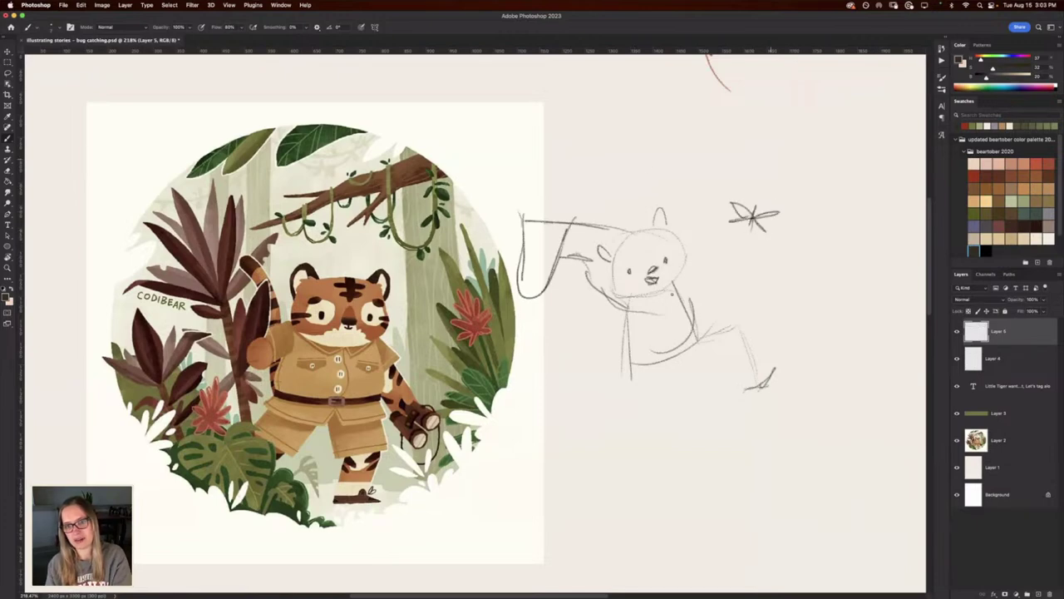
pyautogui.moveTo(633, 361)
pyautogui.mouseDown()
pyautogui.moveTo(630, 434)
pyautogui.moveTo(612, 440)
pyautogui.moveTo(650, 432)
pyautogui.mouseUp()
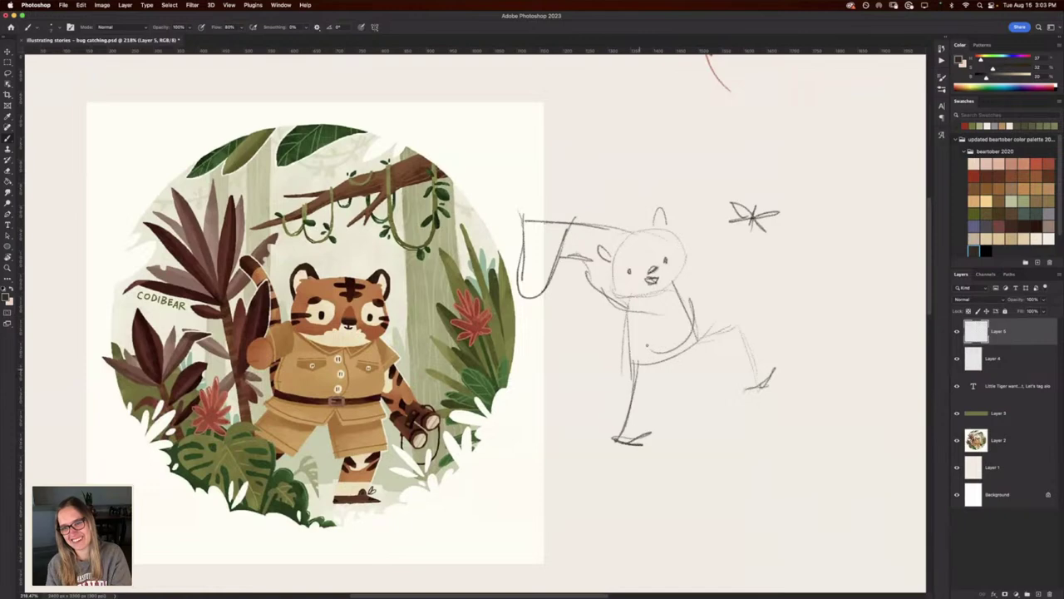
# Begin a second thumbnail beside the running tiger: a flat tabletop with the tiger's eared head and face peeking above it.
pyautogui.hscroll(5, 681, 383)
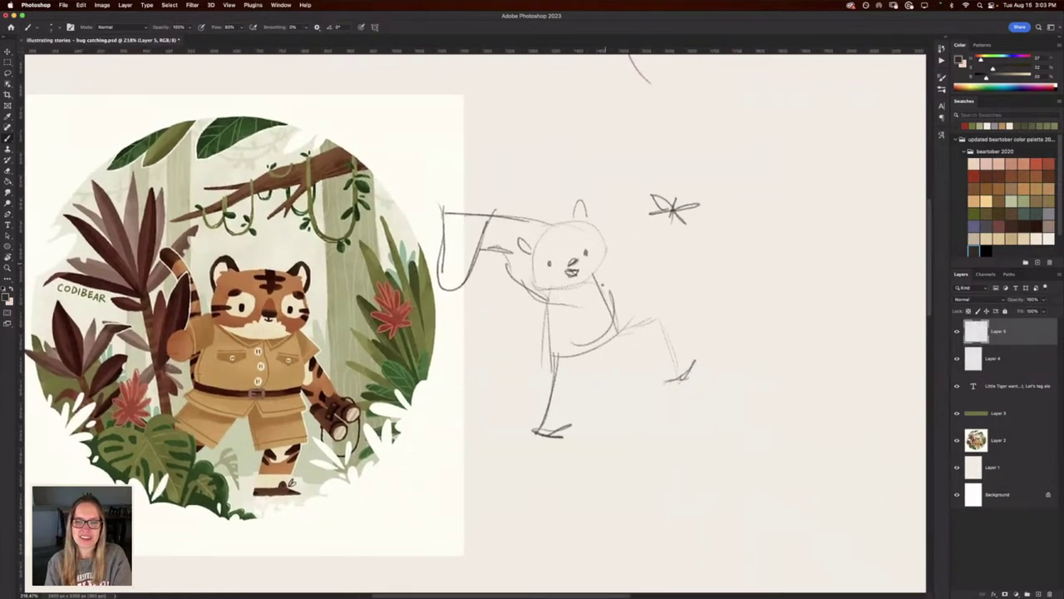
pyautogui.hscroll(2, 656, 357)
pyautogui.hscroll(5, 635, 299)
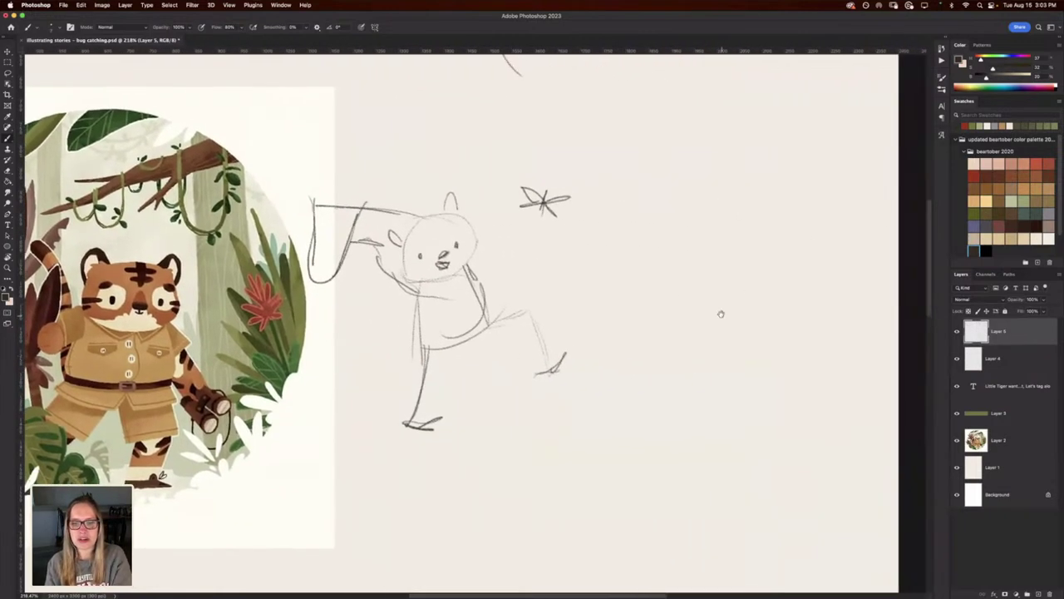
pyautogui.hscroll(2, 720, 311)
pyautogui.moveTo(769, 320)
pyautogui.mouseDown()
pyautogui.moveTo(602, 319)
pyautogui.moveTo(790, 315)
pyautogui.mouseUp()
pyautogui.moveTo(685, 309); pyautogui.dragTo(793, 315)
pyautogui.moveTo(677, 306)
pyautogui.mouseDown()
pyautogui.moveTo(745, 299)
pyautogui.moveTo(675, 301)
pyautogui.moveTo(757, 258)
pyautogui.mouseUp()
pyautogui.moveTo(675, 274); pyautogui.dragTo(686, 254)
pyautogui.moveTo(703, 300); pyautogui.dragTo(718, 297)
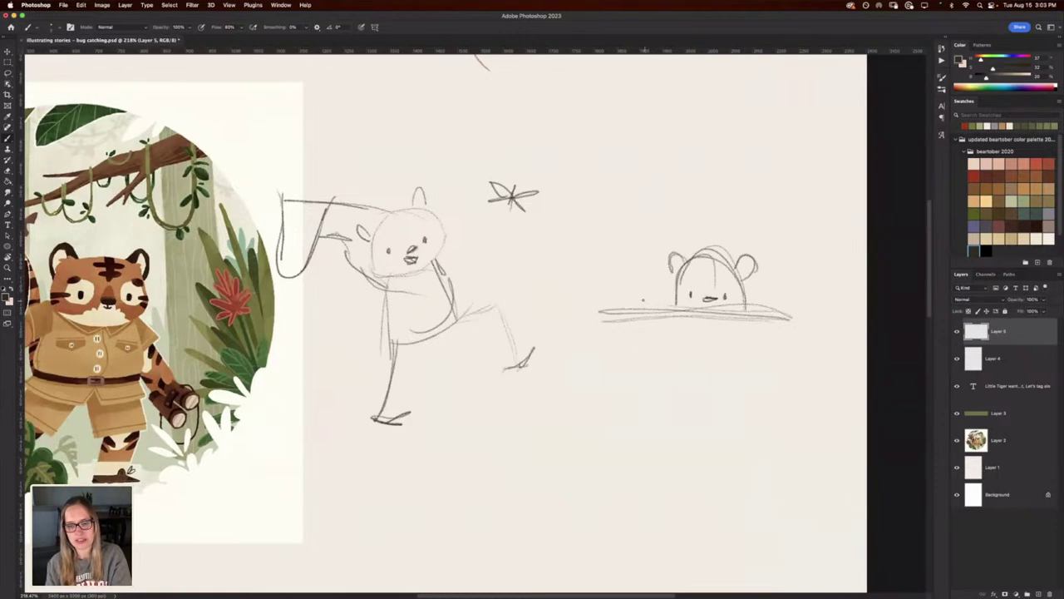
# Sketch a small bug on the tabletop and a round magnifying lens in front of the tiger's face.
pyautogui.moveTo(660, 305)
pyautogui.mouseDown()
pyautogui.moveTo(634, 307)
pyautogui.moveTo(641, 294)
pyautogui.moveTo(663, 314)
pyautogui.moveTo(683, 304)
pyautogui.moveTo(647, 263)
pyautogui.mouseUp()
pyautogui.press('super+z')
pyautogui.press('super+z')
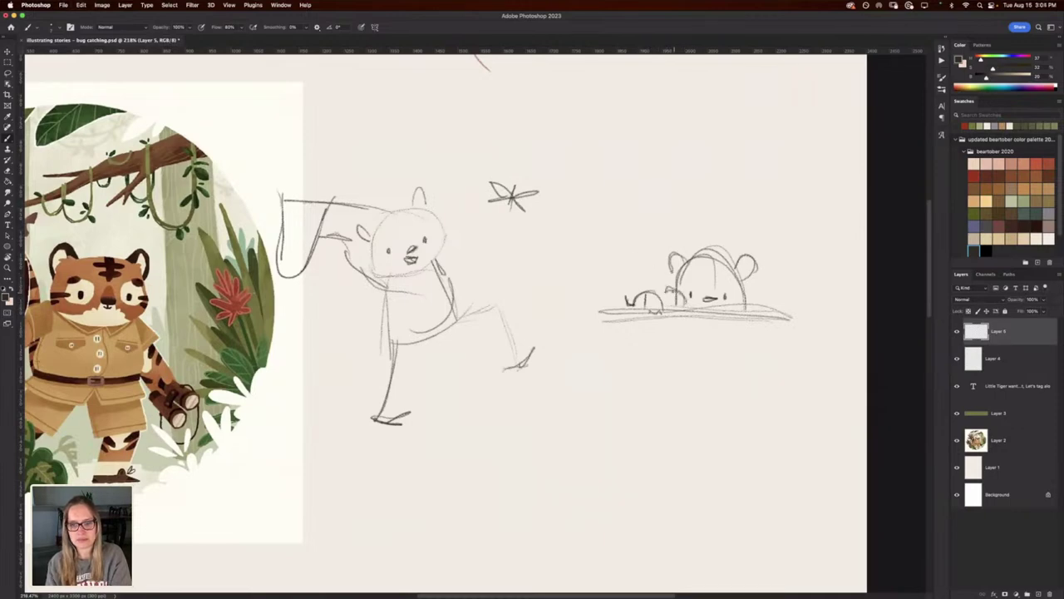
pyautogui.moveTo(655, 293); pyautogui.dragTo(691, 301)
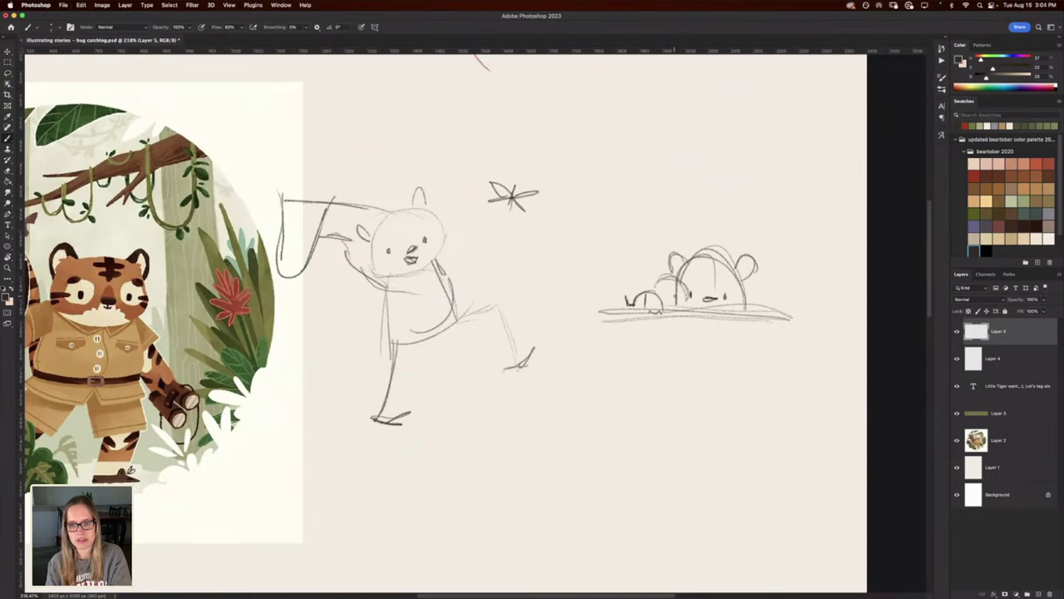
# Erase the stray lines inside the magnifying lens with a smaller eraser, then sketch the enlarged eye and the paw holding it.
pyautogui.press('e')
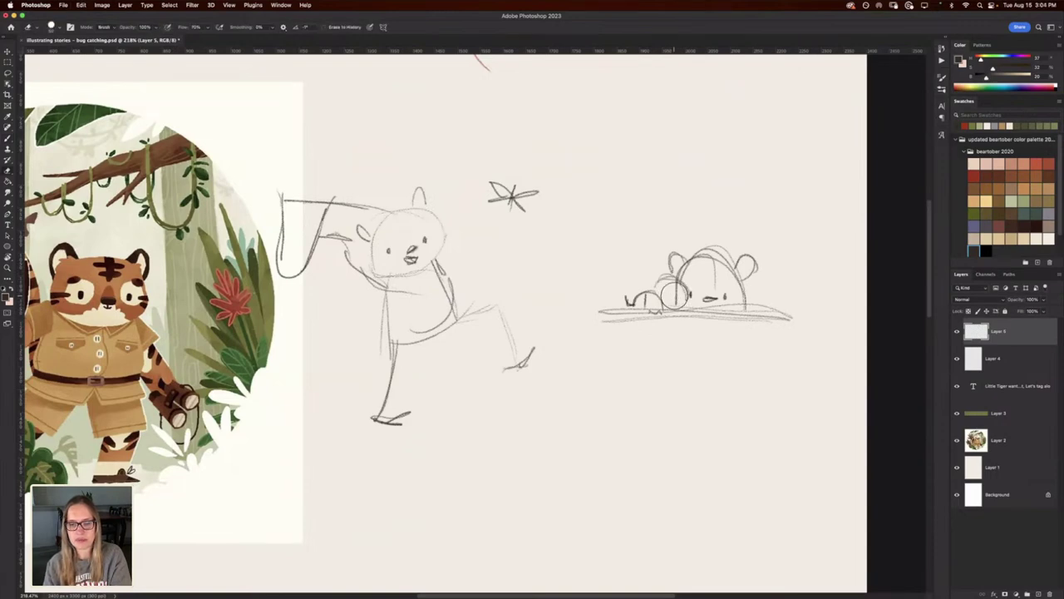
pyautogui.press('super+minus')
pyautogui.press('[')
pyautogui.press('[')
pyautogui.press('[')
pyautogui.press('[')
pyautogui.press('[')
pyautogui.press('[')
pyautogui.moveTo(657, 294); pyautogui.dragTo(637, 288)
pyautogui.press('b')
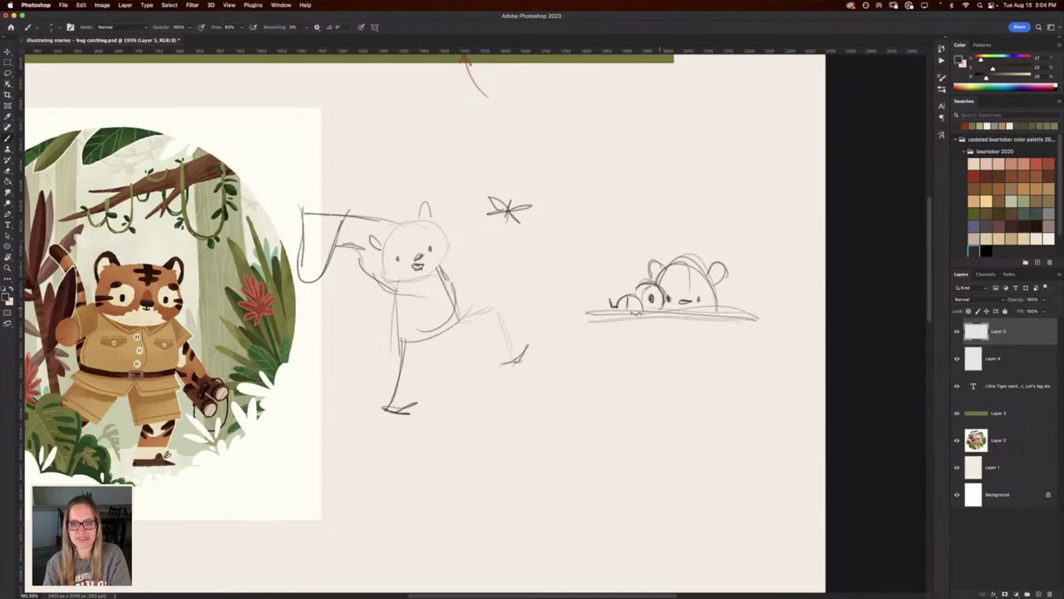
pyautogui.moveTo(665, 309)
pyautogui.mouseDown()
pyautogui.moveTo(682, 311)
pyautogui.moveTo(666, 309)
pyautogui.mouseUp()
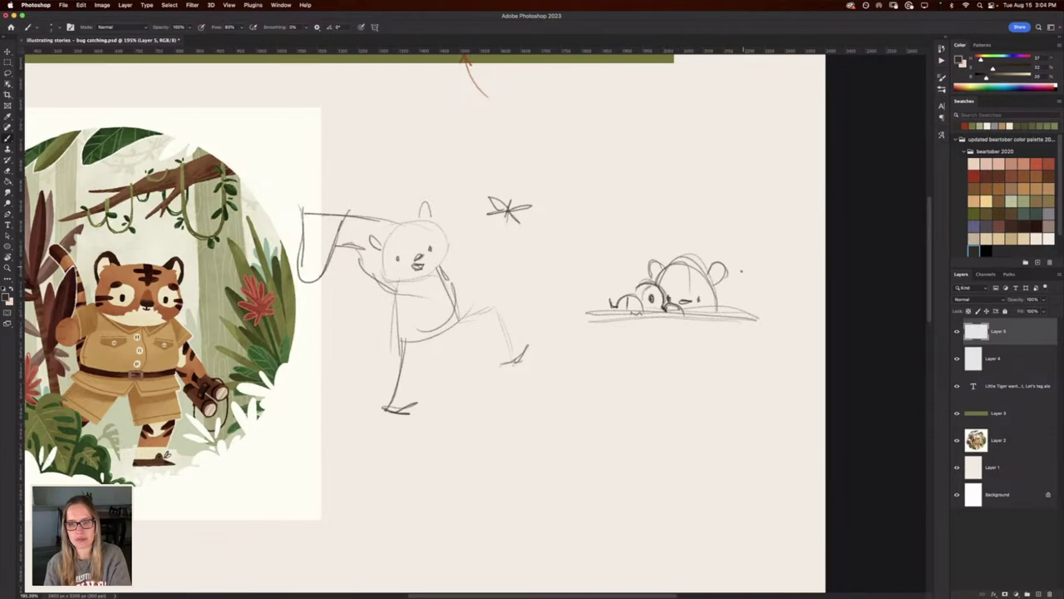
# Sketch two framed pictures on the wall behind the tiger and a hatched bug net on an upright pole beside the table.
pyautogui.moveTo(738, 269)
pyautogui.mouseDown()
pyautogui.moveTo(760, 216)
pyautogui.moveTo(726, 261)
pyautogui.moveTo(753, 251)
pyautogui.moveTo(746, 257)
pyautogui.moveTo(753, 240)
pyautogui.mouseUp()
pyautogui.moveTo(683, 202)
pyautogui.mouseDown()
pyautogui.moveTo(697, 233)
pyautogui.moveTo(660, 236)
pyautogui.mouseUp()
pyautogui.moveTo(660, 234)
pyautogui.mouseDown()
pyautogui.moveTo(695, 233)
pyautogui.moveTo(684, 222)
pyautogui.mouseUp()
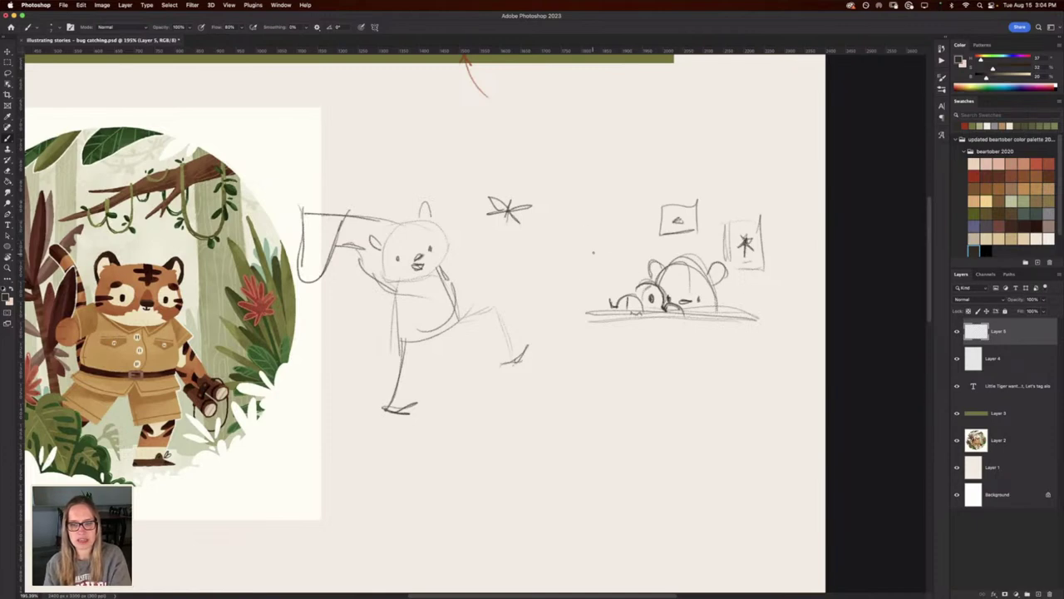
pyautogui.moveTo(598, 226)
pyautogui.mouseDown()
pyautogui.moveTo(597, 288)
pyautogui.moveTo(597, 211)
pyautogui.moveTo(595, 288)
pyautogui.moveTo(595, 213)
pyautogui.mouseUp()
pyautogui.moveTo(595, 213)
pyautogui.mouseDown()
pyautogui.moveTo(596, 285)
pyautogui.moveTo(572, 226)
pyautogui.moveTo(587, 249)
pyautogui.moveTo(596, 230)
pyautogui.mouseUp()
pyautogui.moveTo(567, 236); pyautogui.dragTo(591, 233)
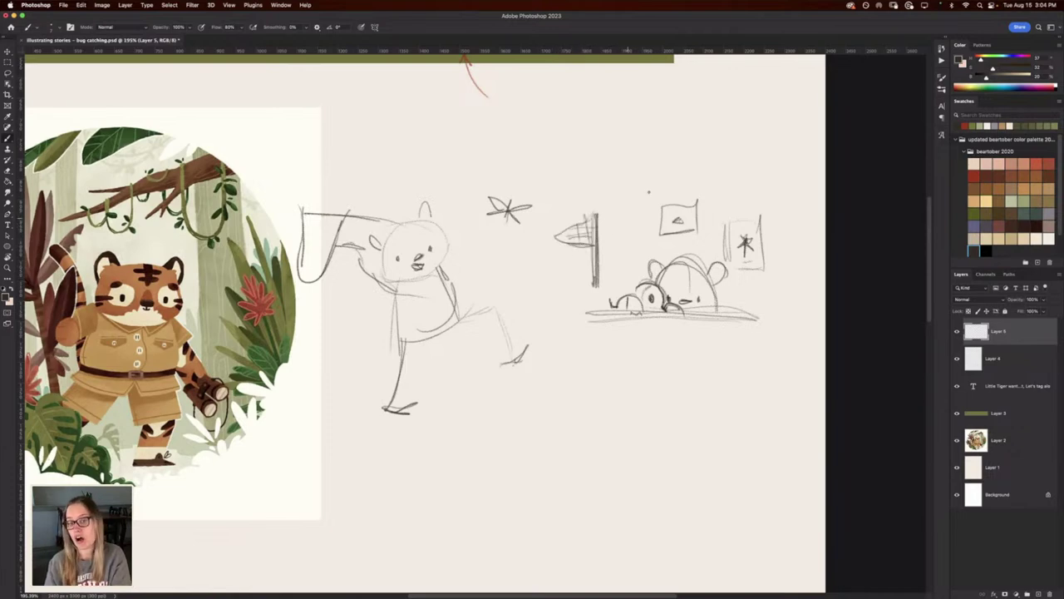
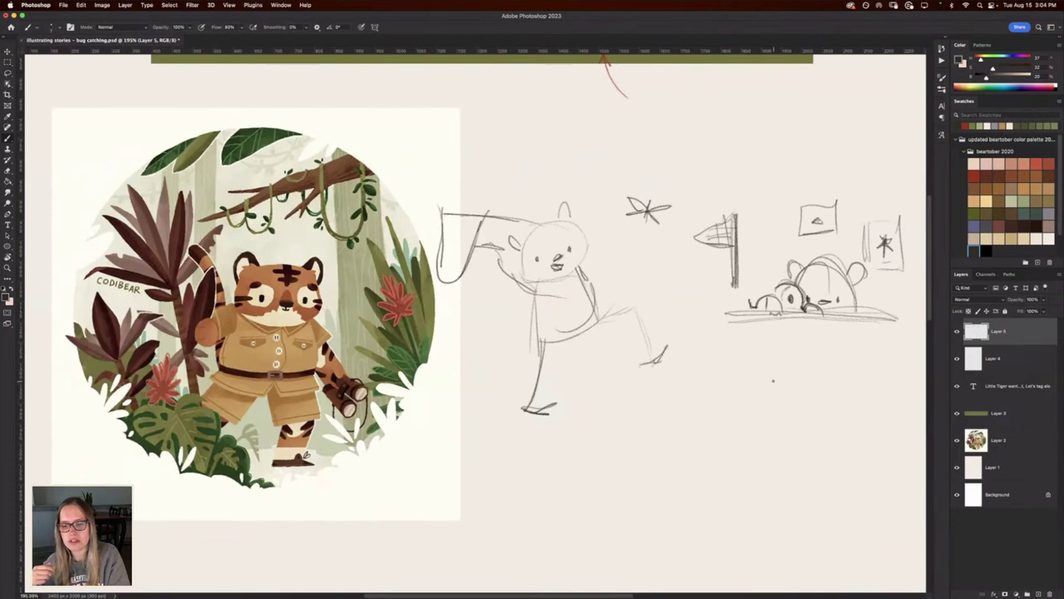
# Sketch a small arched inchworm below the tabletop in the second thumbnail.
pyautogui.moveTo(782, 385)
pyautogui.mouseDown()
pyautogui.moveTo(759, 374)
pyautogui.moveTo(741, 385)
pyautogui.moveTo(784, 388)
pyautogui.mouseUp()
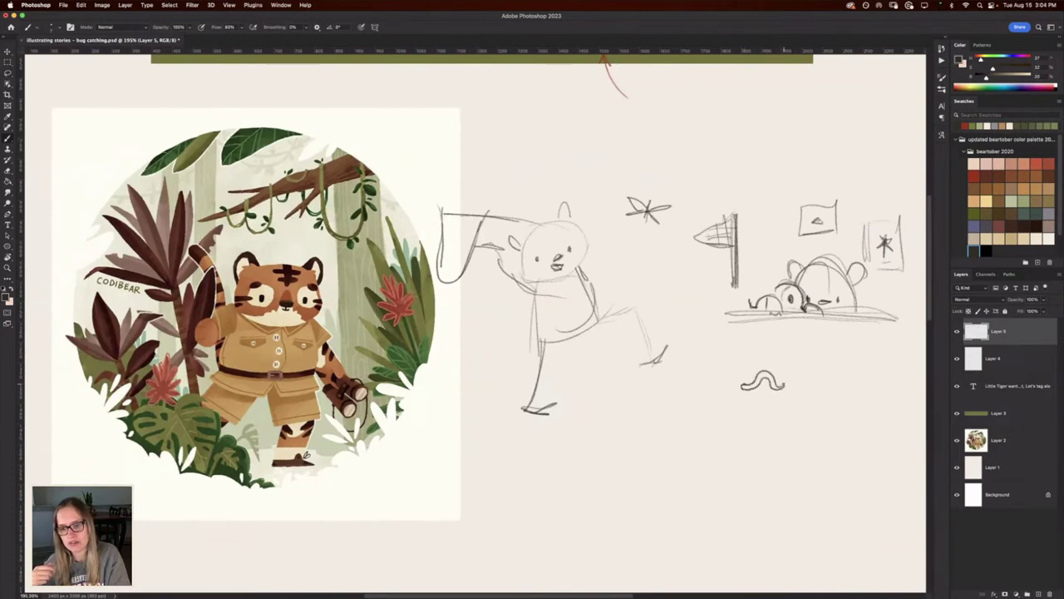
pyautogui.moveTo(666, 424); pyautogui.dragTo(532, 396)
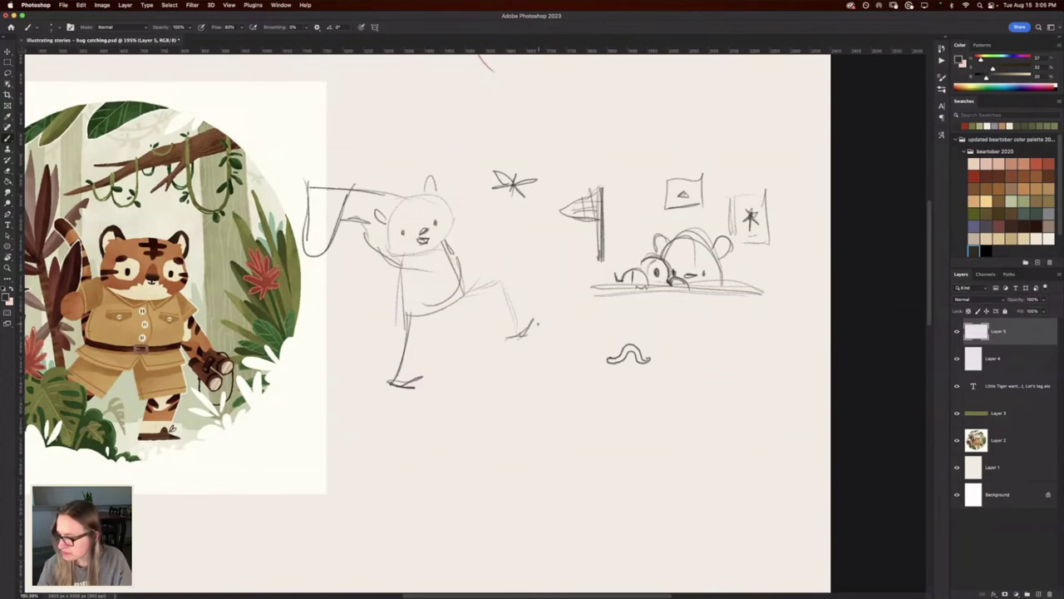
pyautogui.moveTo(171, 347); pyautogui.dragTo(156, 380)
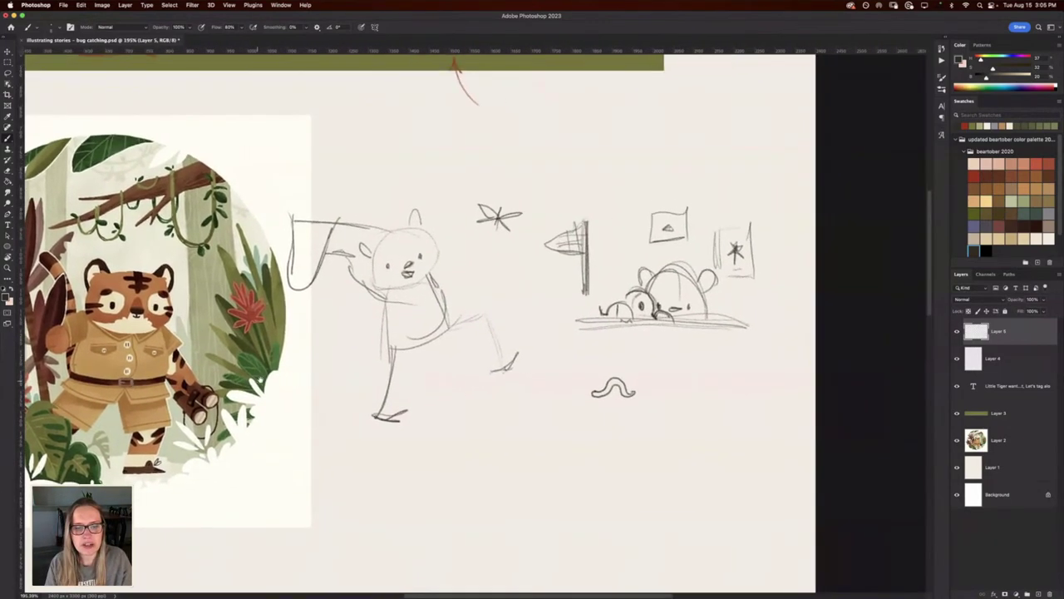
pyautogui.moveTo(239, 353); pyautogui.dragTo(273, 360)
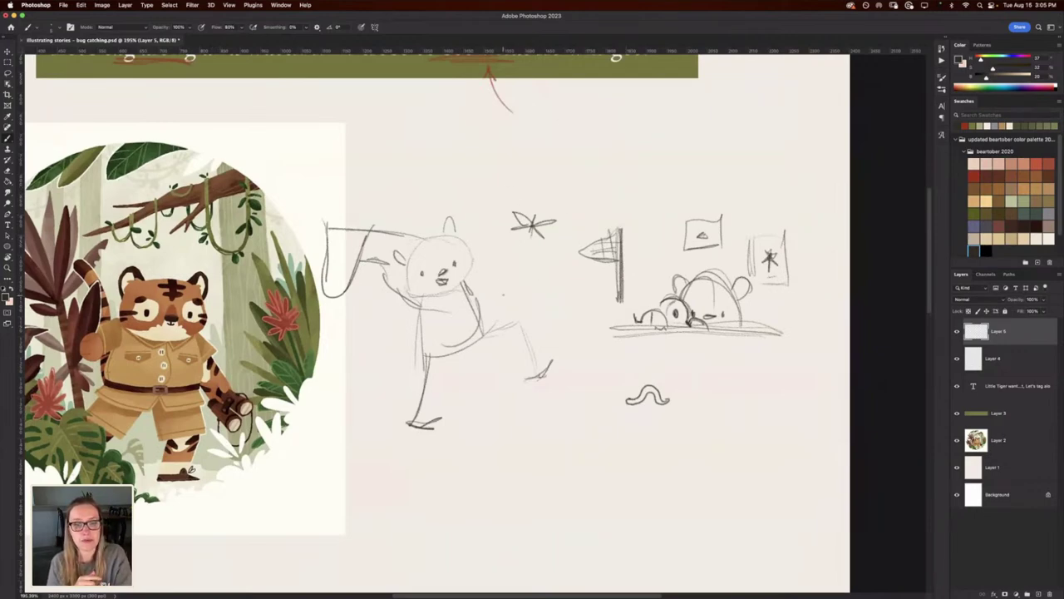
# Try two tall tree-trunk lines on either side of the flying bug, with a small round beetle between them.
pyautogui.moveTo(504, 313)
pyautogui.mouseDown()
pyautogui.moveTo(495, 155)
pyautogui.moveTo(501, 309)
pyautogui.mouseUp()
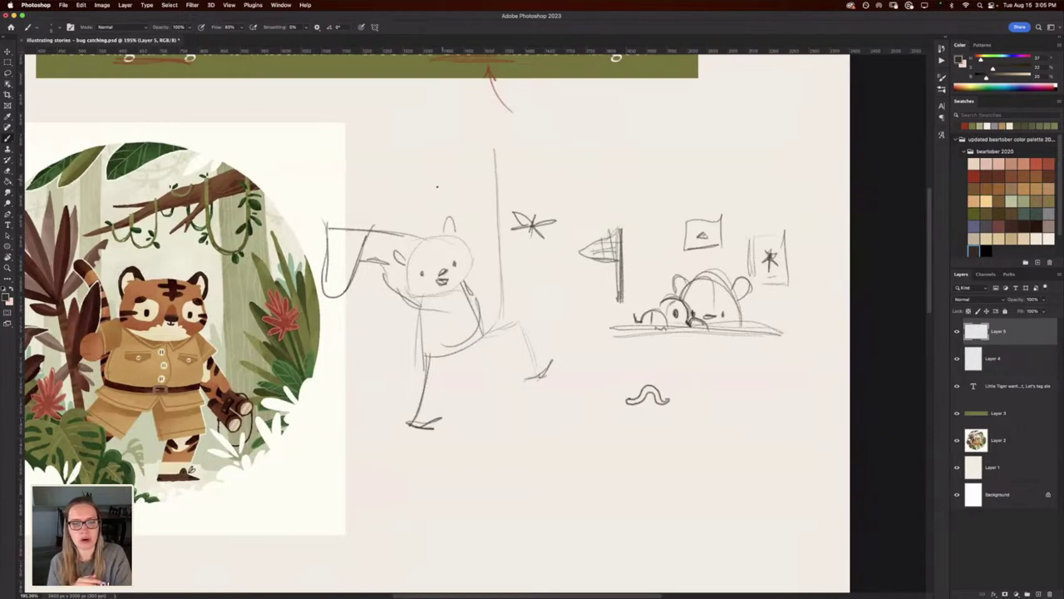
pyautogui.moveTo(557, 180); pyautogui.dragTo(565, 324)
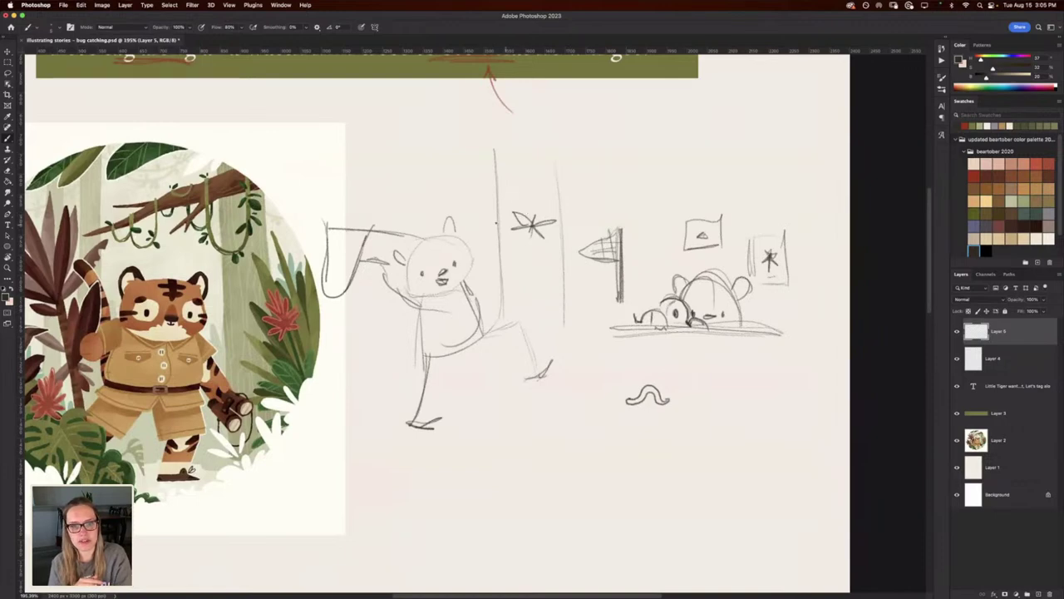
pyautogui.moveTo(536, 254)
pyautogui.mouseDown()
pyautogui.moveTo(522, 260)
pyautogui.moveTo(543, 265)
pyautogui.moveTo(529, 283)
pyautogui.mouseUp()
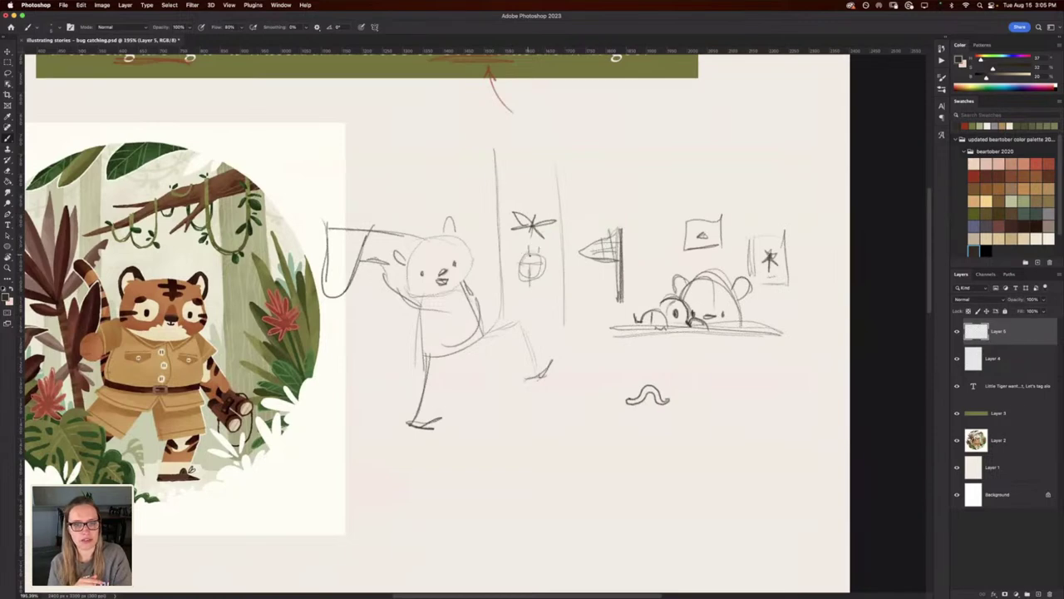
pyautogui.press('super+z')
pyautogui.press('super+z')
pyautogui.press('super+z')
pyautogui.press('super+z')
pyautogui.press('super+z')
pyautogui.press('super+z')
# Label the running tiger and tabletop thumbnails with circled numbers 1 and 2, and erase the inchworm below the tabletop.
pyautogui.moveTo(465, 156)
pyautogui.mouseDown()
pyautogui.moveTo(468, 169)
pyautogui.moveTo(460, 137)
pyautogui.moveTo(475, 137)
pyautogui.mouseUp()
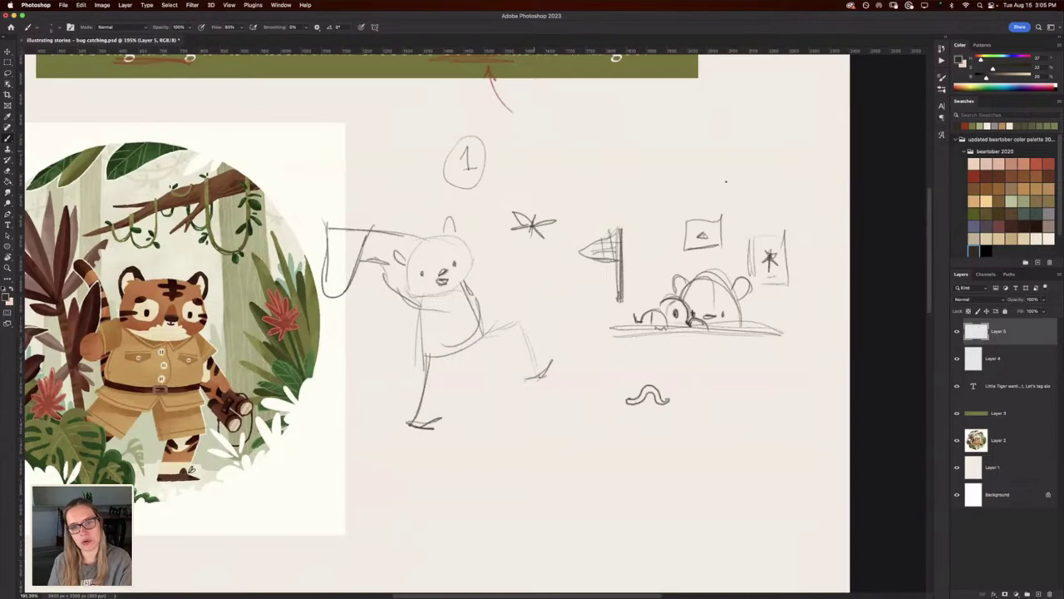
pyautogui.moveTo(700, 160)
pyautogui.mouseDown()
pyautogui.moveTo(712, 175)
pyautogui.moveTo(704, 151)
pyautogui.mouseUp()
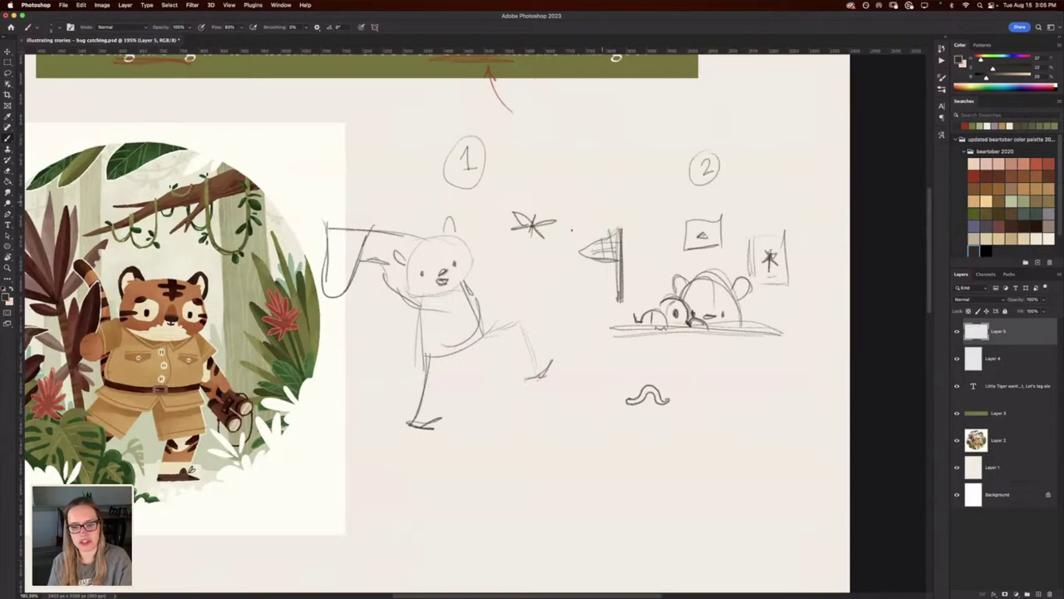
pyautogui.press('e')
pyautogui.moveTo(634, 402)
pyautogui.mouseDown()
pyautogui.moveTo(642, 391)
pyautogui.moveTo(670, 400)
pyautogui.mouseUp()
# Sample the pale green from the illustration's tree trunk and paint a round swatch above thumbnail 1 with an enlarged round brush.
pyautogui.moveTo(270, 290); pyautogui.dragTo(340, 290)
pyautogui.press('b')
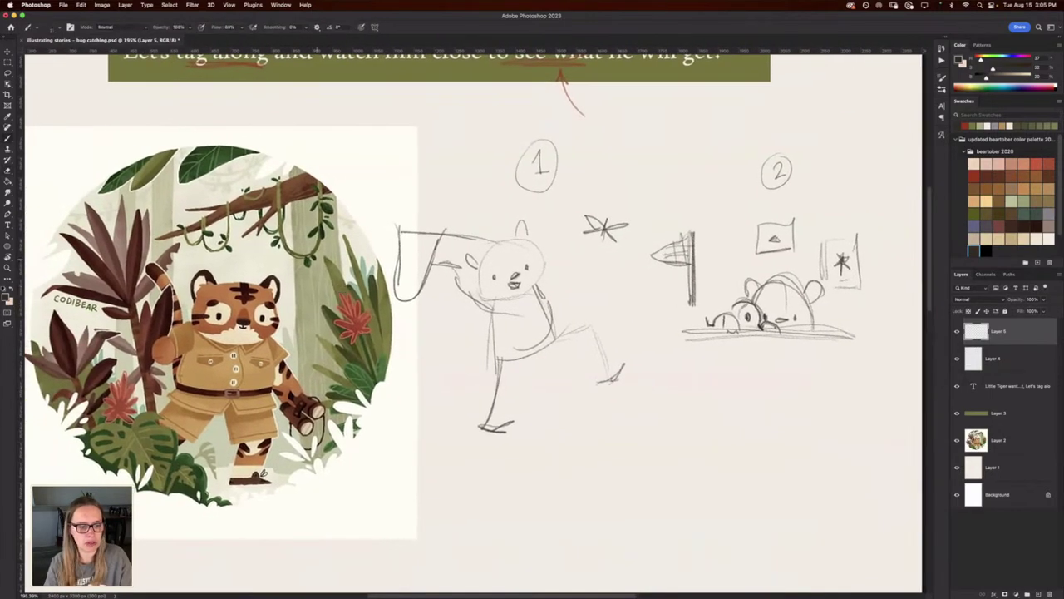
pyautogui.keyDown('alt'); pyautogui.click(313, 311); pyautogui.keyUp('alt')
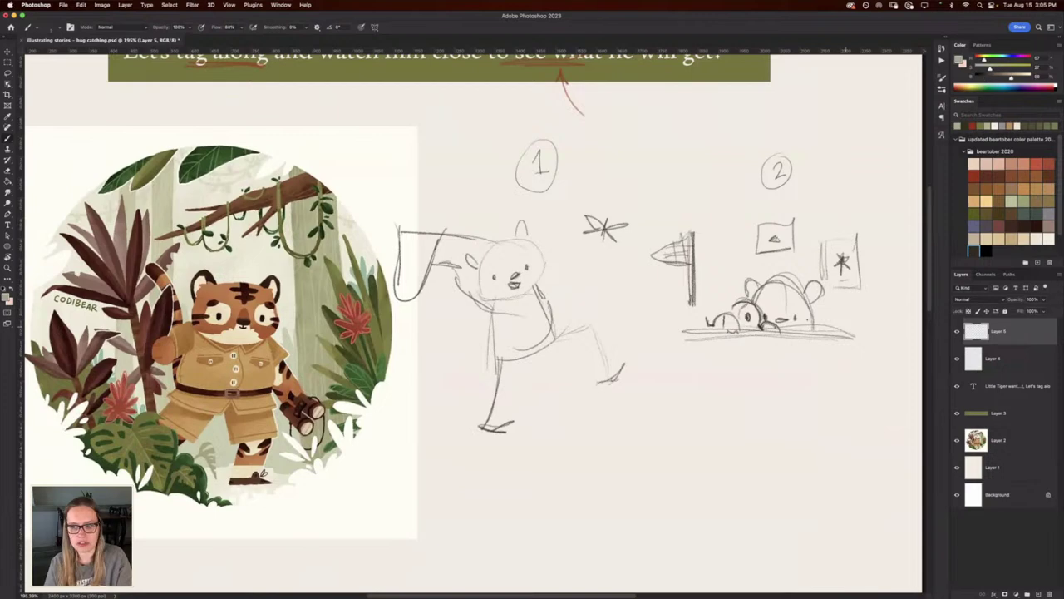
pyautogui.rightClick(792, 195)
pyautogui.click(812, 266)
pyautogui.click(406, 26)
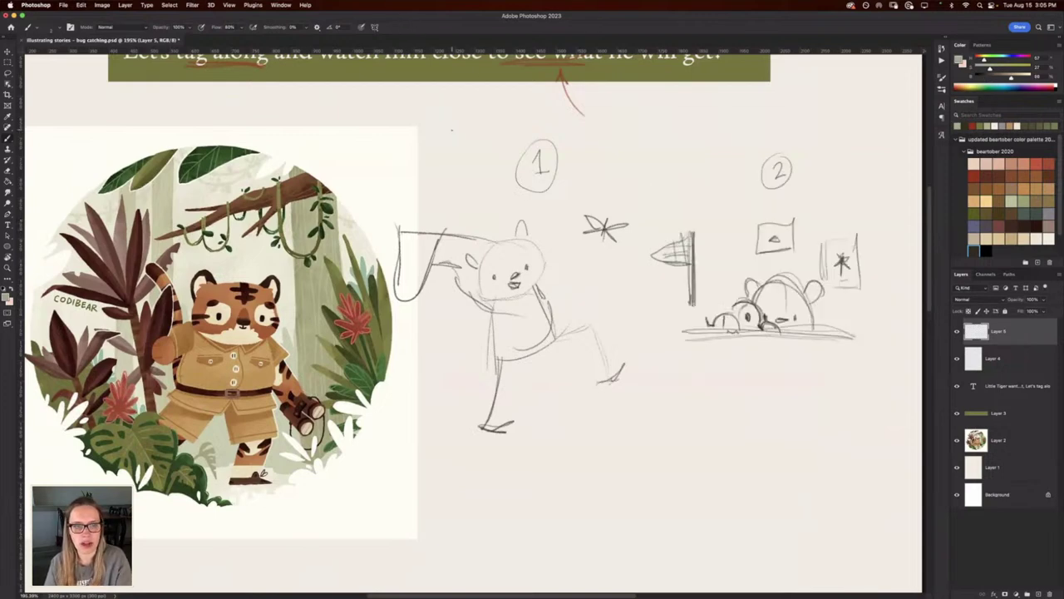
pyautogui.press(']')
pyautogui.press(']')
pyautogui.press(']')
pyautogui.press(']')
pyautogui.press(']')
pyautogui.press(']')
pyautogui.press(']')
pyautogui.press(']')
pyautogui.press(']')
pyautogui.press(']')
pyautogui.click(458, 116)
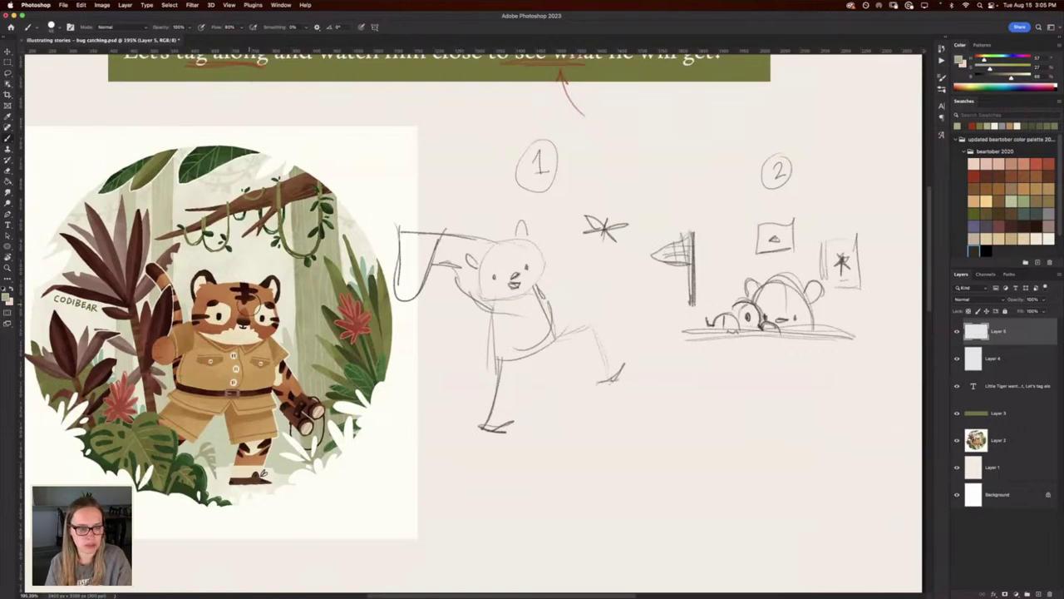
pyautogui.keyDown('alt'); pyautogui.click(308, 293); pyautogui.keyUp('alt')
pyautogui.moveTo(469, 115); pyautogui.dragTo(473, 110)
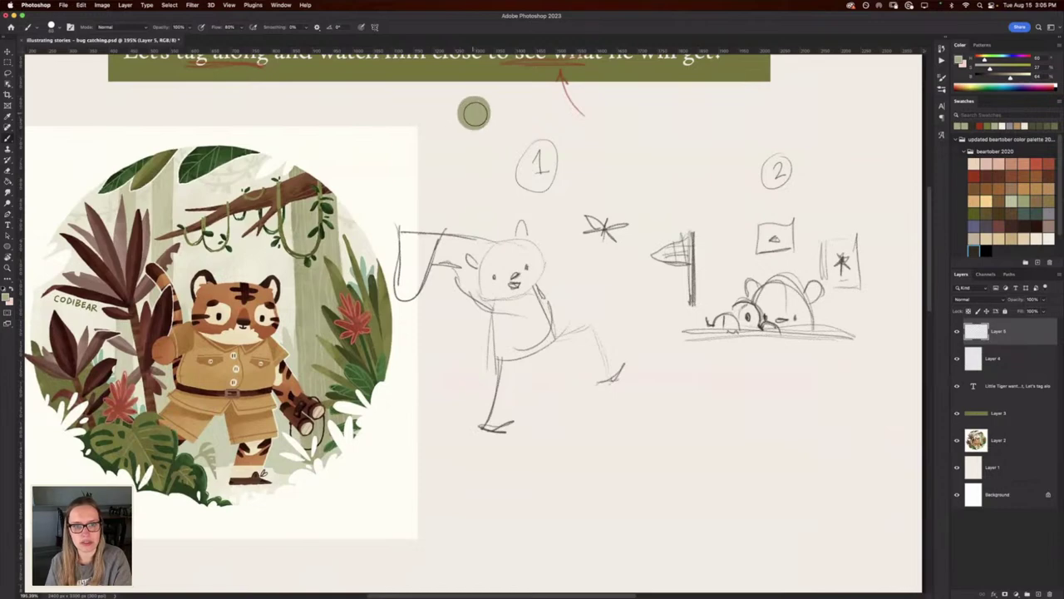
# Extend the palette row with swatches sampled from the tiger's orange fur, cream muzzle and dark brown markings.
pyautogui.keyDown('alt'); pyautogui.click(252, 304); pyautogui.keyUp('alt')
pyautogui.click(516, 113)
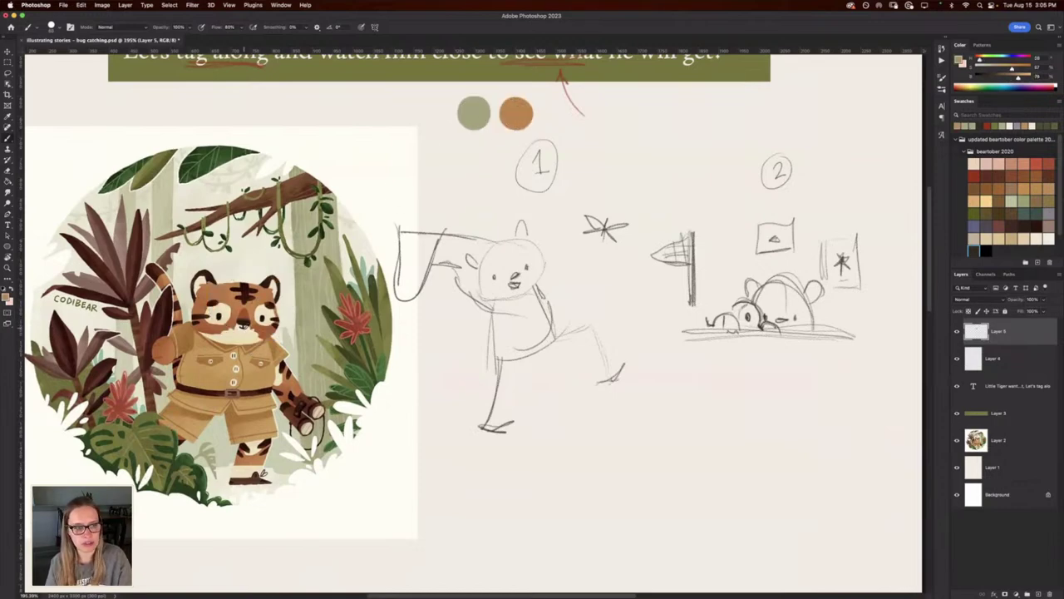
pyautogui.keyDown('alt'); pyautogui.click(249, 330); pyautogui.keyUp('alt')
pyautogui.click(554, 115)
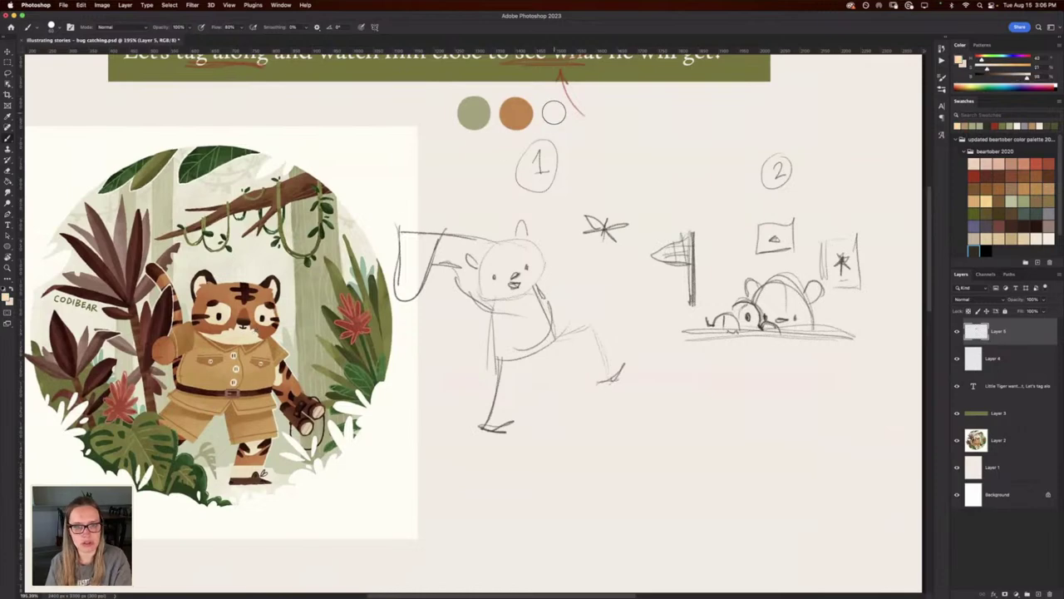
pyautogui.keyDown('alt'); pyautogui.click(266, 281); pyautogui.keyUp('alt')
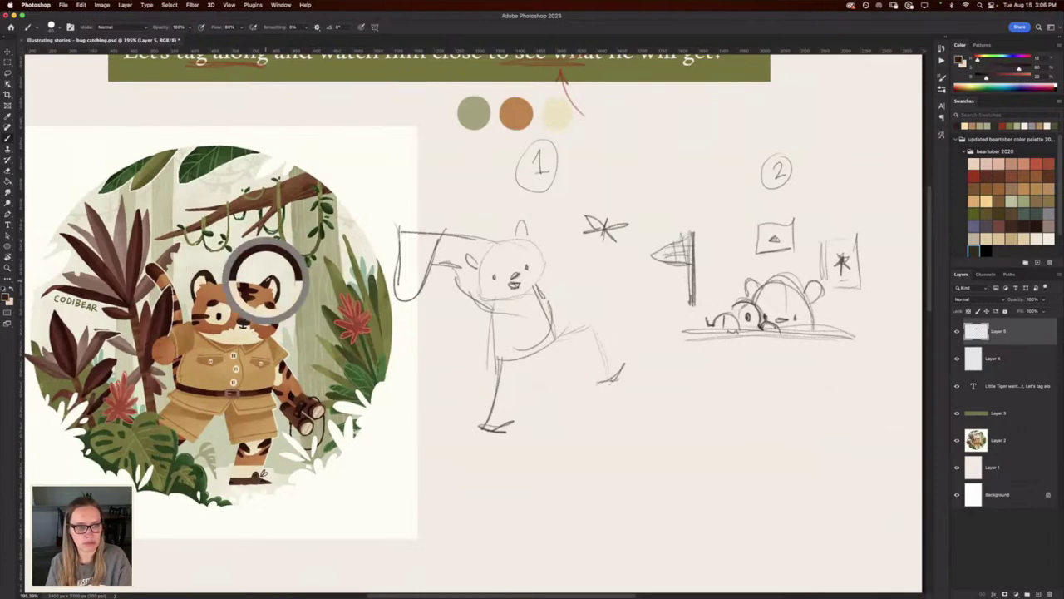
pyautogui.click(595, 113)
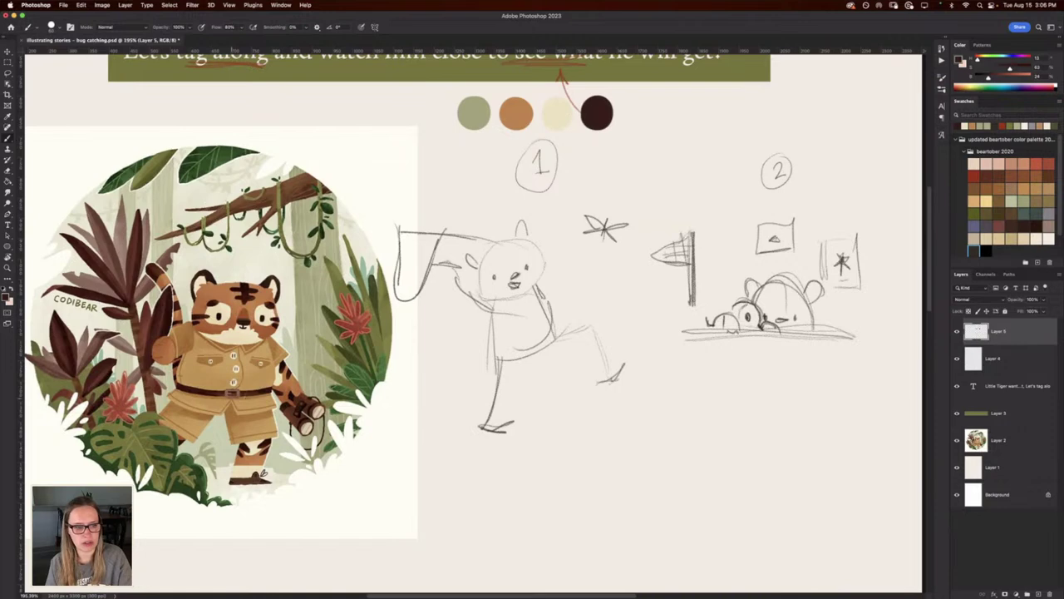
# Add two more palette swatches sampled from the tiger's tan safari outfit and the dark red plant leaves.
pyautogui.keyDown('alt'); pyautogui.click(252, 375); pyautogui.keyUp('alt')
pyautogui.keyDown('alt'); pyautogui.click(225, 363); pyautogui.keyUp('alt')
pyautogui.click(635, 114)
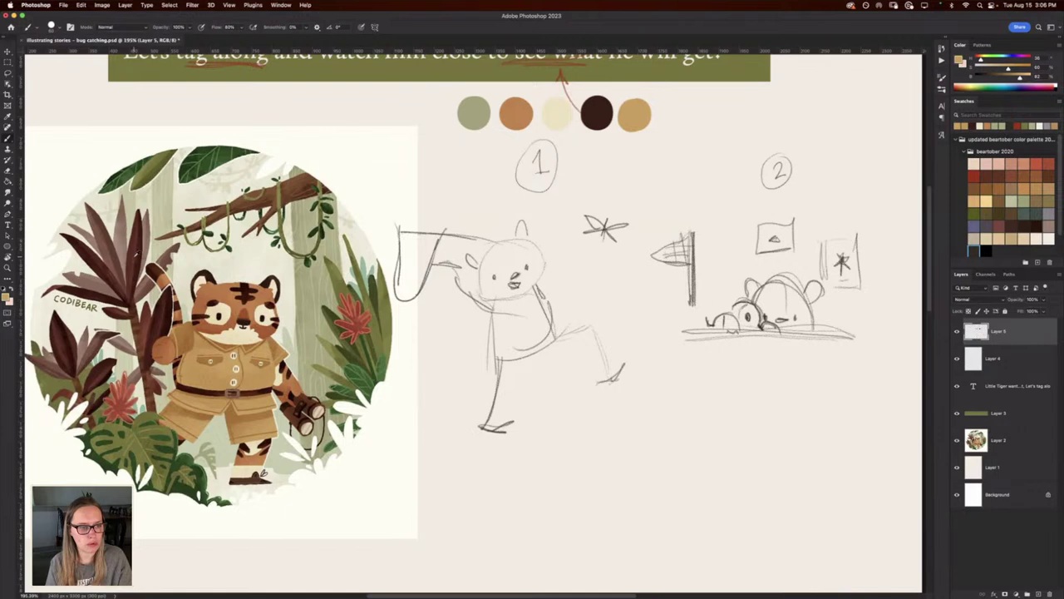
pyautogui.keyDown('alt'); pyautogui.click(135, 267); pyautogui.keyUp('alt')
pyautogui.click(675, 113)
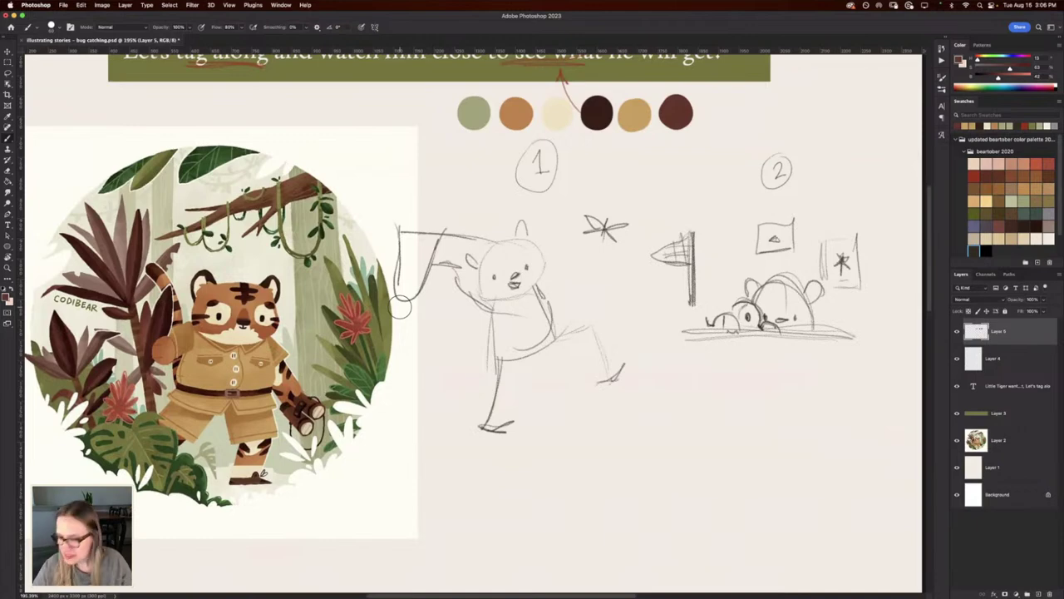
# Draw a small dark red worm below the tabletop with the Kyle's Drawing Box - Happy HB brush.
pyautogui.rightClick(790, 332)
pyautogui.click(933, 455)
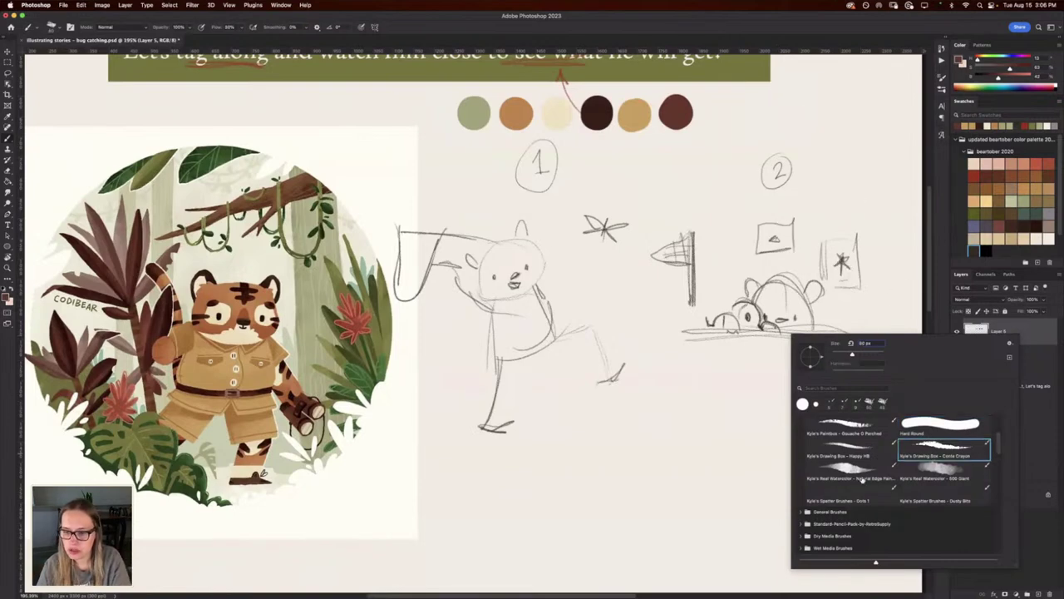
pyautogui.click(853, 456)
pyautogui.click(791, 41)
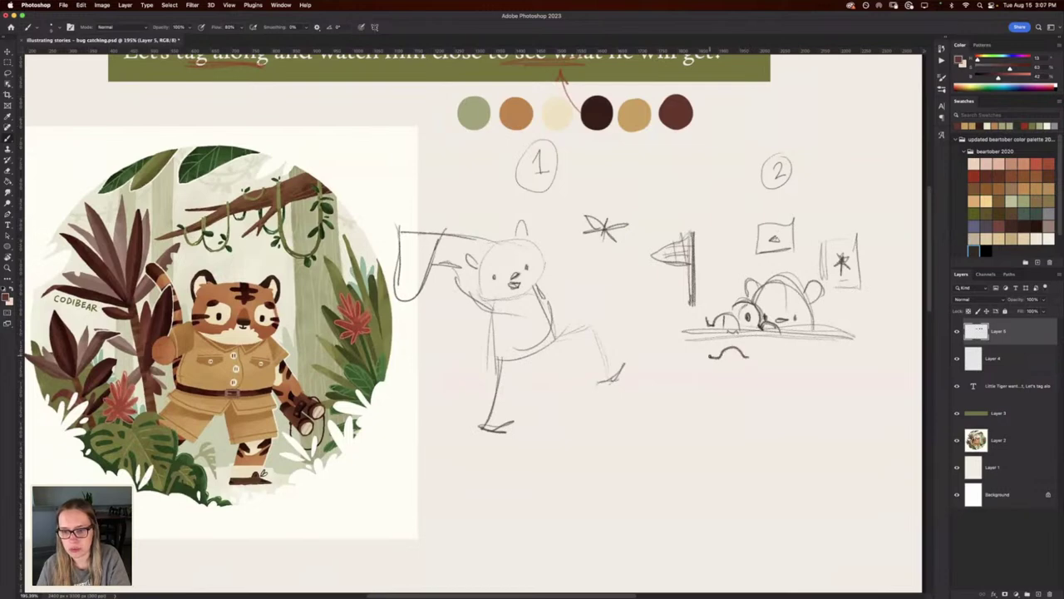
pyautogui.moveTo(710, 362)
pyautogui.mouseDown()
pyautogui.moveTo(733, 349)
pyautogui.moveTo(718, 354)
pyautogui.moveTo(746, 359)
pyautogui.moveTo(714, 358)
pyautogui.moveTo(735, 349)
pyautogui.moveTo(745, 359)
pyautogui.mouseUp()
pyautogui.hotkey('ctrl', 'z')
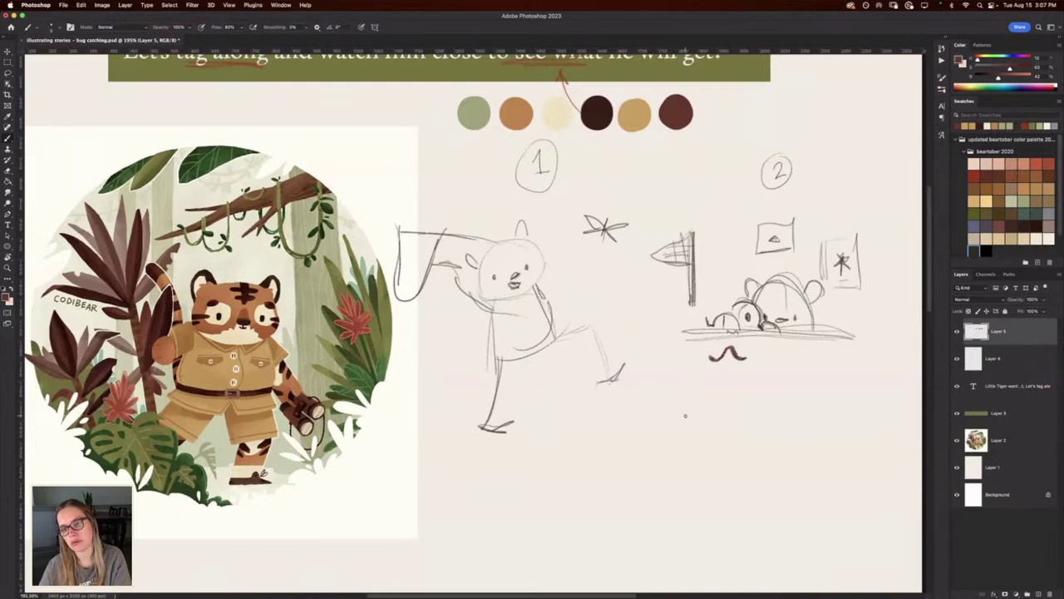
pyautogui.hscroll(-3, 498, 455)
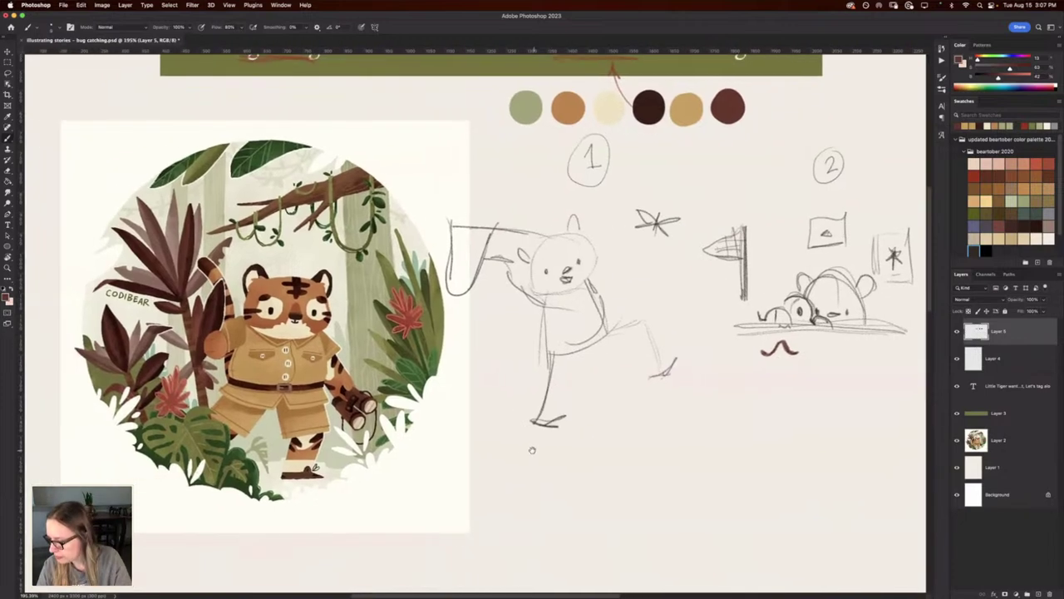
pyautogui.hscroll(1, 533, 432)
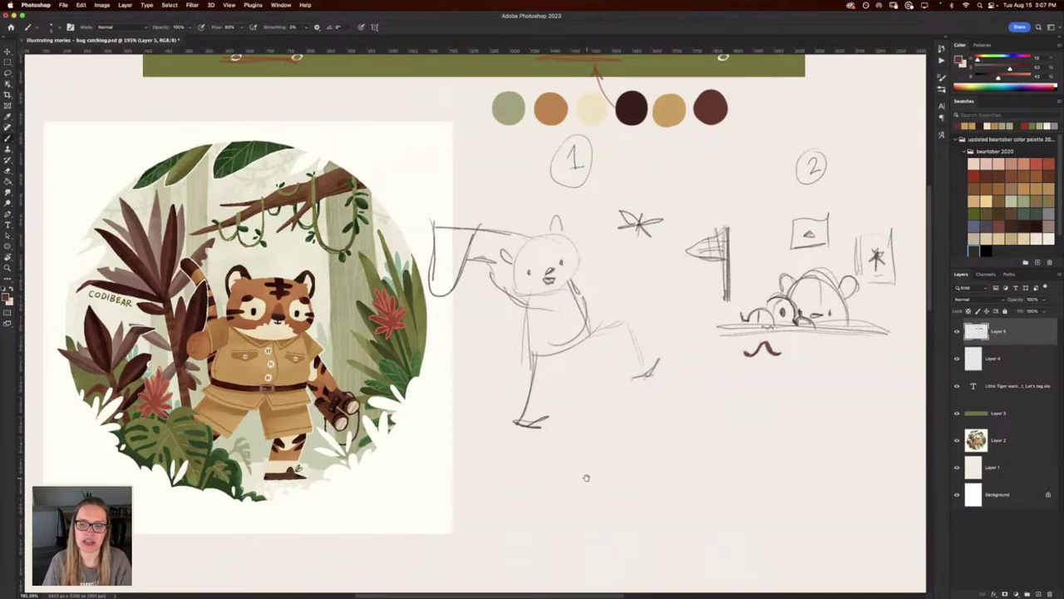
pyautogui.moveTo(603, 494); pyautogui.dragTo(520, 508)
pyautogui.moveTo(319, 417); pyautogui.dragTo(359, 405)
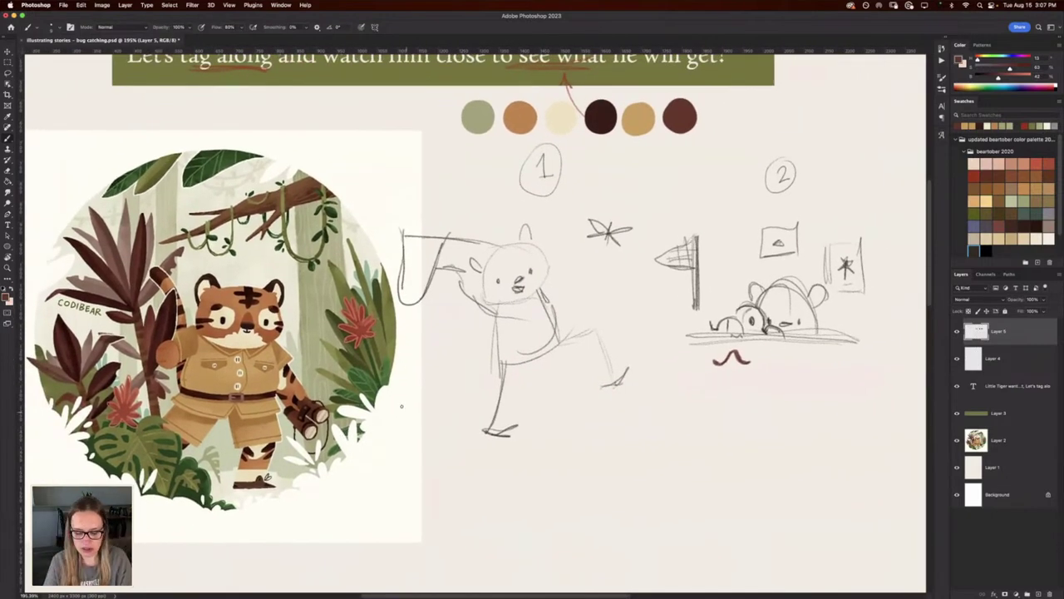
pyautogui.click(973, 365)
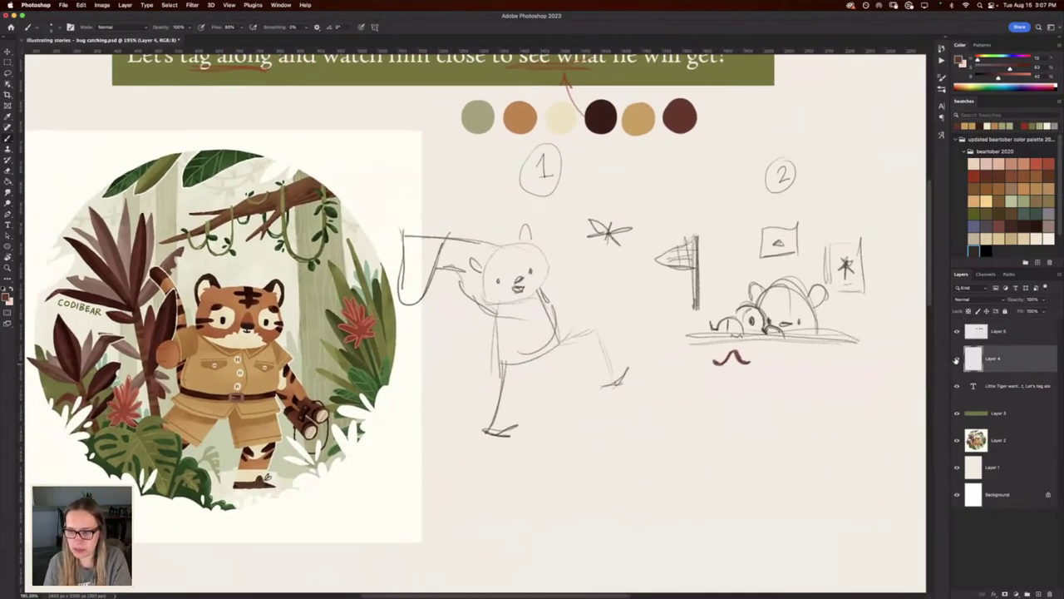
pyautogui.click(969, 341)
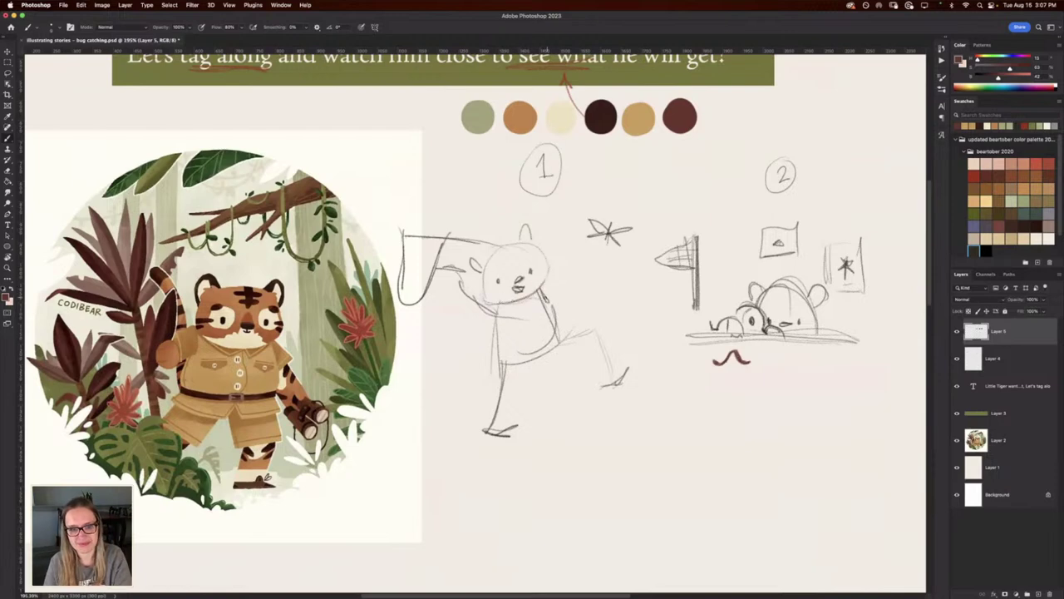
# Refine the running tiger's head in the dark brown swatch colour with round eye patches, a firmer outline and a reshaped far ear.
pyautogui.click(973, 249)
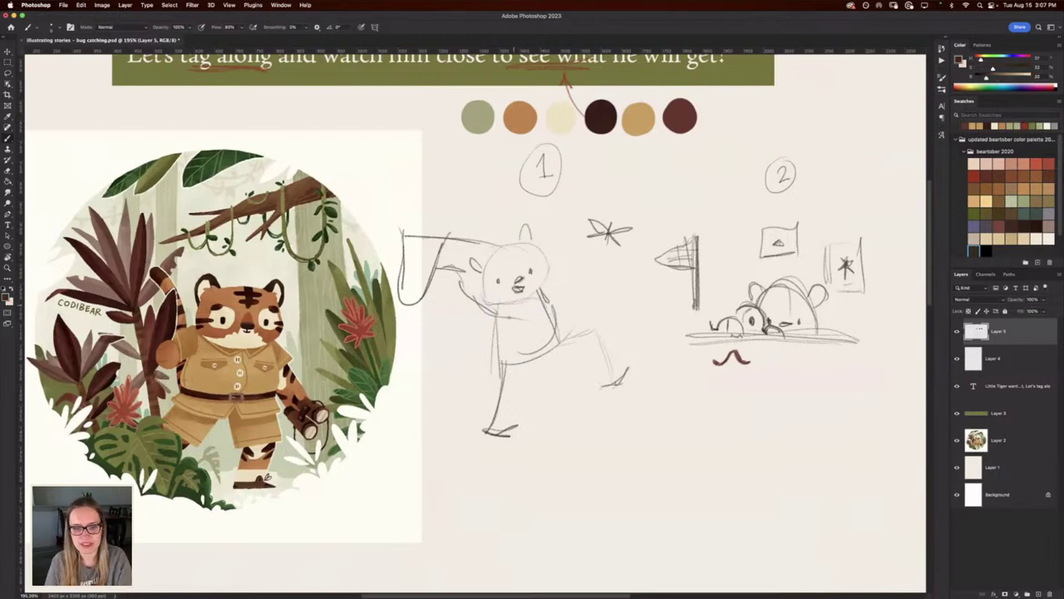
pyautogui.moveTo(500, 286)
pyautogui.mouseDown()
pyautogui.moveTo(551, 279)
pyautogui.moveTo(542, 264)
pyautogui.moveTo(550, 274)
pyautogui.moveTo(492, 243)
pyautogui.moveTo(483, 299)
pyautogui.moveTo(507, 304)
pyautogui.moveTo(510, 277)
pyautogui.moveTo(541, 266)
pyautogui.moveTo(527, 279)
pyautogui.moveTo(541, 262)
pyautogui.moveTo(545, 275)
pyautogui.moveTo(537, 259)
pyautogui.moveTo(491, 275)
pyautogui.moveTo(508, 283)
pyautogui.mouseUp()
pyautogui.press('super+z')
pyautogui.press('super+z')
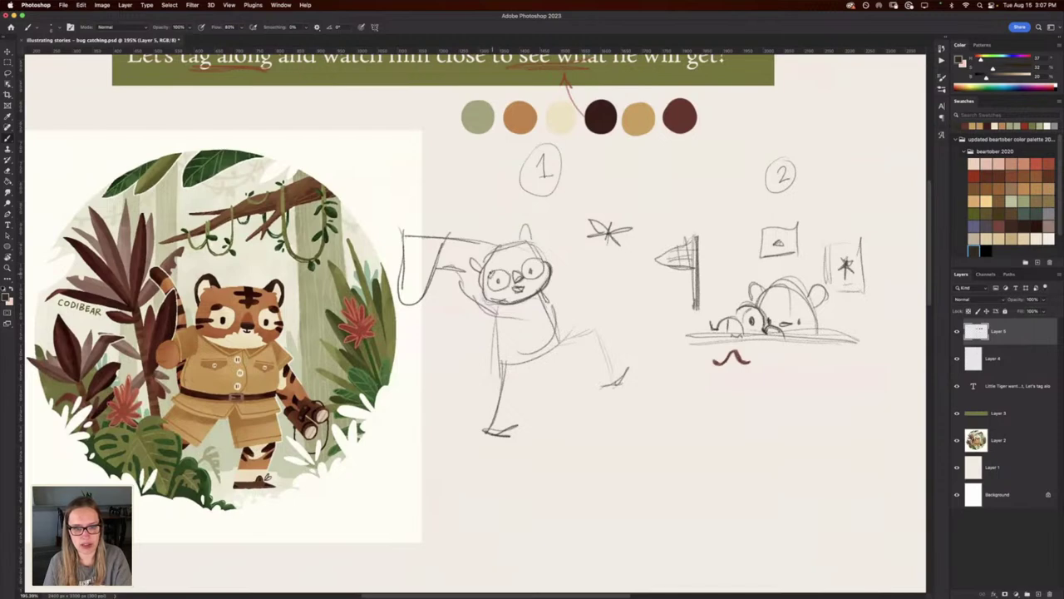
pyautogui.moveTo(517, 241)
pyautogui.mouseDown()
pyautogui.moveTo(540, 226)
pyautogui.moveTo(539, 246)
pyautogui.mouseUp()
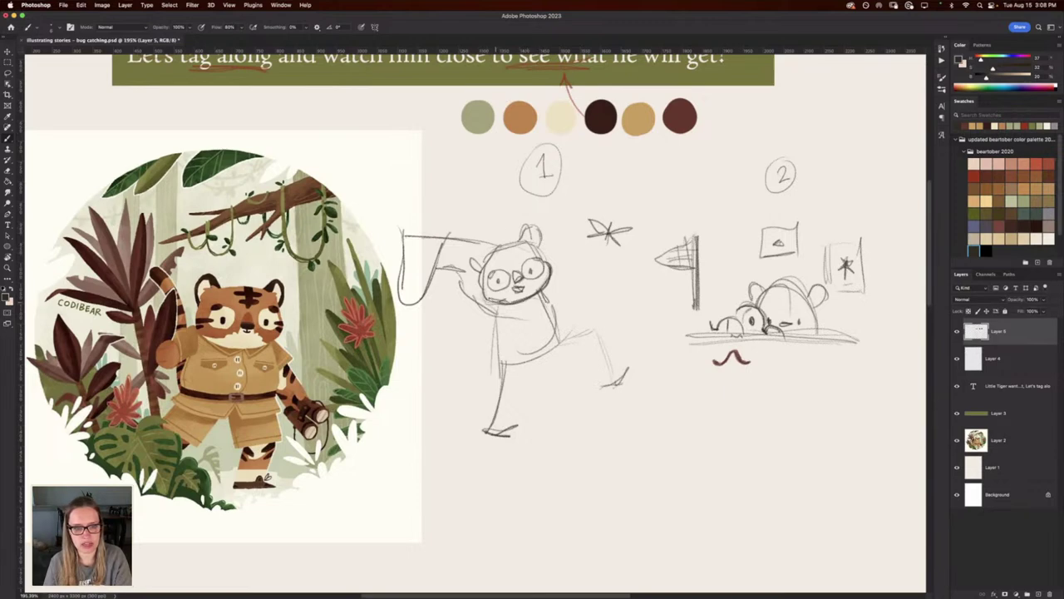
pyautogui.moveTo(482, 305)
pyautogui.mouseDown()
pyautogui.moveTo(478, 259)
pyautogui.moveTo(504, 242)
pyautogui.mouseUp()
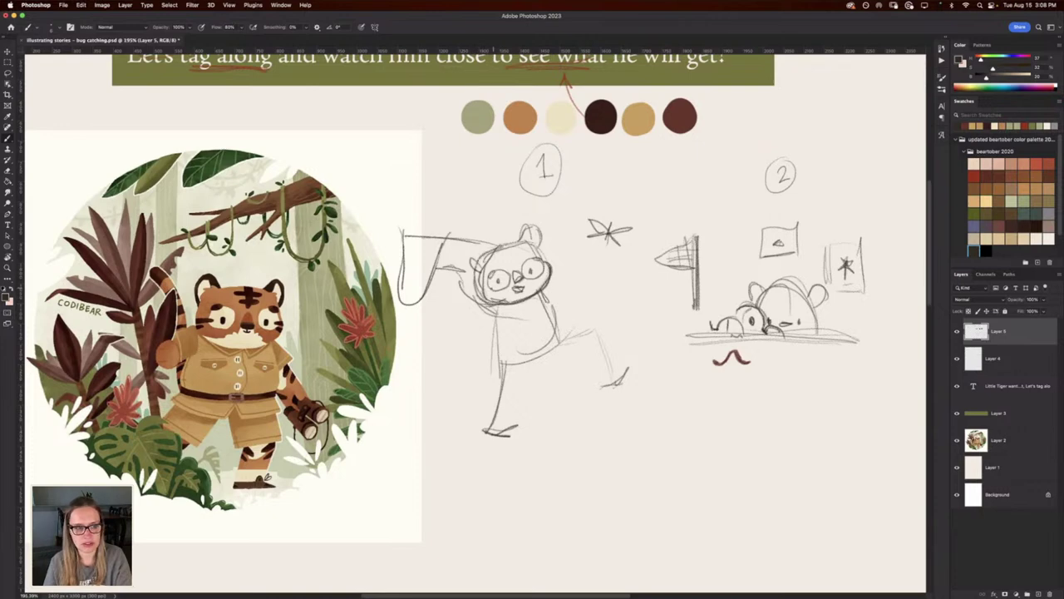
# Erase the stray lines around the running tiger's head, then redraw the ear nearest the net and add forehead stripes.
pyautogui.press('e')
pyautogui.moveTo(484, 296)
pyautogui.mouseDown()
pyautogui.moveTo(499, 252)
pyautogui.moveTo(518, 248)
pyautogui.moveTo(502, 297)
pyautogui.mouseUp()
pyautogui.press('b')
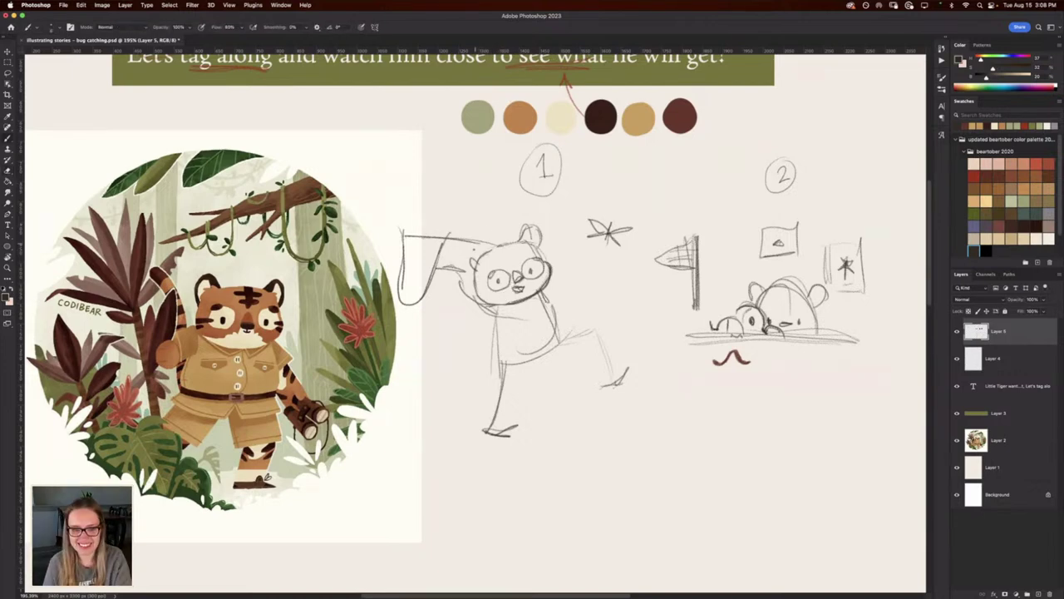
pyautogui.moveTo(477, 255)
pyautogui.mouseDown()
pyautogui.moveTo(464, 251)
pyautogui.moveTo(473, 276)
pyautogui.mouseUp()
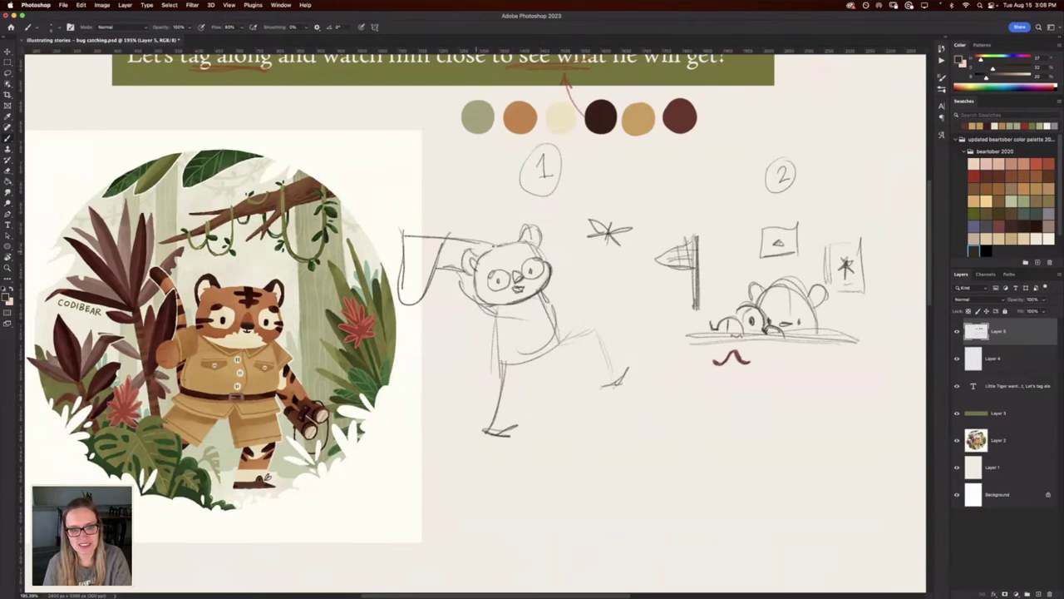
pyautogui.moveTo(524, 238)
pyautogui.mouseDown()
pyautogui.moveTo(533, 243)
pyautogui.moveTo(517, 254)
pyautogui.mouseUp()
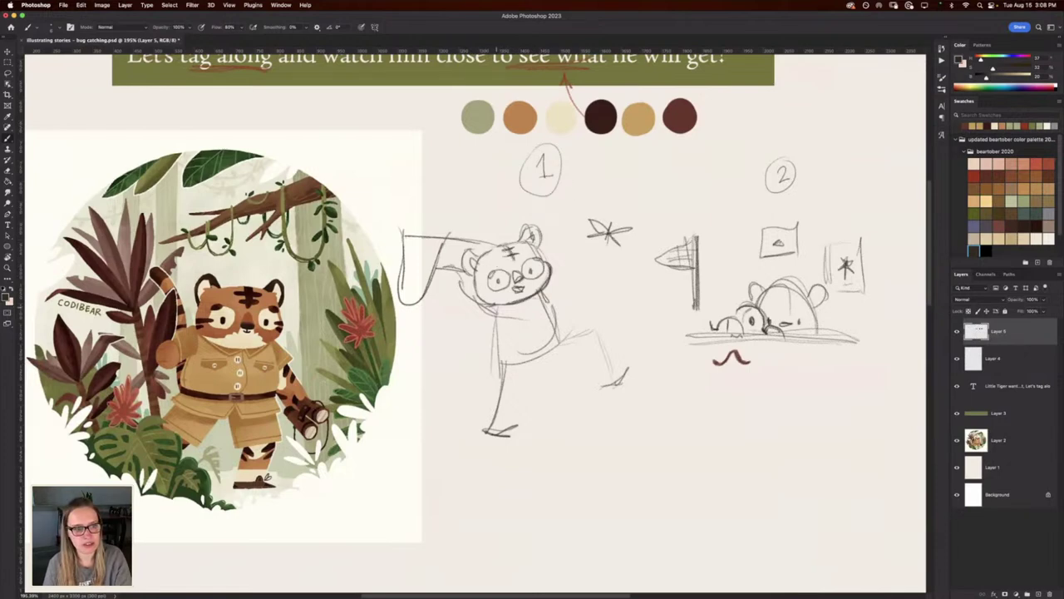
# Add cheek stripes on both sides of the running tiger's face and outline his torso with a flared shirt hem.
pyautogui.moveTo(477, 293); pyautogui.dragTo(496, 291)
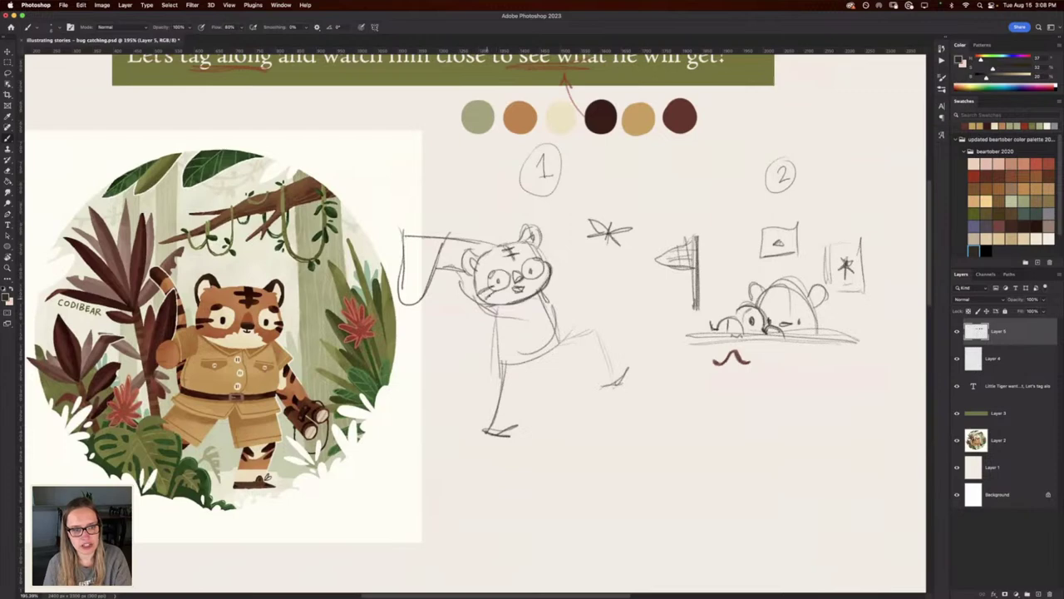
pyautogui.moveTo(538, 262); pyautogui.dragTo(551, 270)
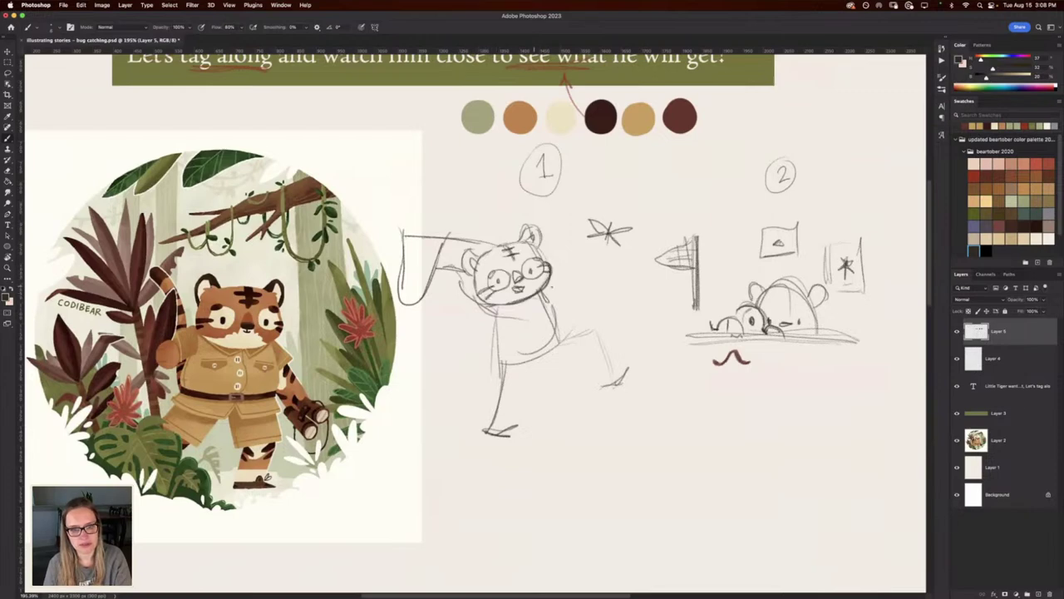
pyautogui.moveTo(510, 306)
pyautogui.mouseDown()
pyautogui.moveTo(487, 310)
pyautogui.moveTo(495, 360)
pyautogui.moveTo(560, 332)
pyautogui.mouseUp()
pyautogui.moveTo(503, 361)
pyautogui.mouseDown()
pyautogui.moveTo(568, 326)
pyautogui.moveTo(573, 309)
pyautogui.moveTo(560, 294)
pyautogui.moveTo(571, 319)
pyautogui.moveTo(546, 289)
pyautogui.moveTo(572, 320)
pyautogui.mouseUp()
pyautogui.moveTo(499, 363); pyautogui.dragTo(493, 297)
pyautogui.moveTo(484, 357)
pyautogui.mouseDown()
pyautogui.moveTo(492, 378)
pyautogui.moveTo(557, 359)
pyautogui.moveTo(586, 328)
pyautogui.moveTo(571, 329)
pyautogui.mouseUp()
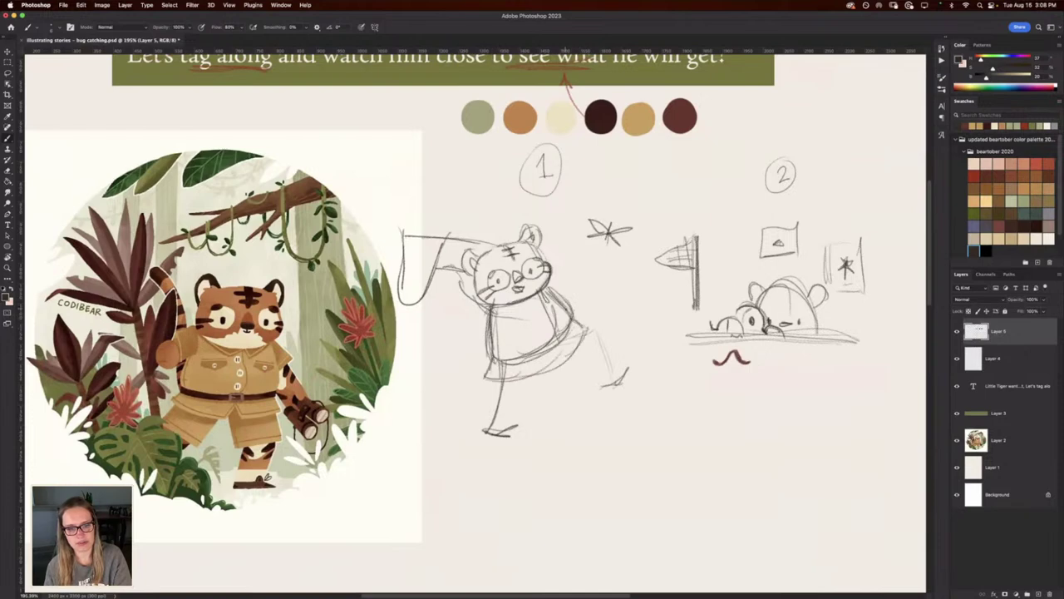
# Draw the shirt's front opening, collar, buttons and pocket on the running tiger, and strengthen the shoulder of his raised arm.
pyautogui.moveTo(524, 359)
pyautogui.mouseDown()
pyautogui.moveTo(559, 335)
pyautogui.moveTo(530, 311)
pyautogui.mouseUp()
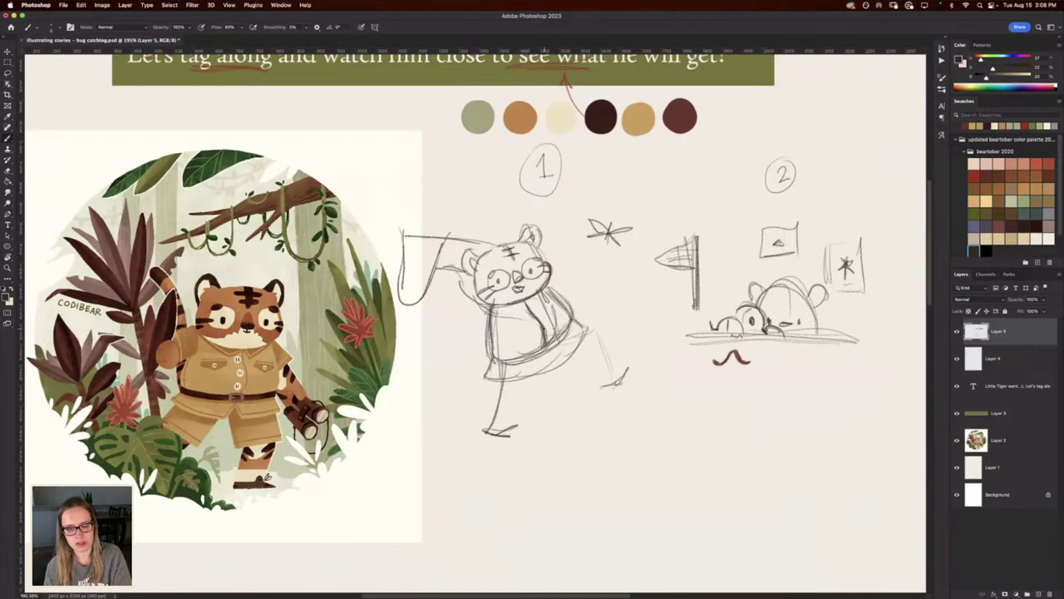
pyautogui.moveTo(534, 326)
pyautogui.mouseDown()
pyautogui.moveTo(527, 319)
pyautogui.moveTo(537, 337)
pyautogui.moveTo(507, 312)
pyautogui.moveTo(548, 290)
pyautogui.moveTo(489, 331)
pyautogui.moveTo(500, 335)
pyautogui.mouseUp()
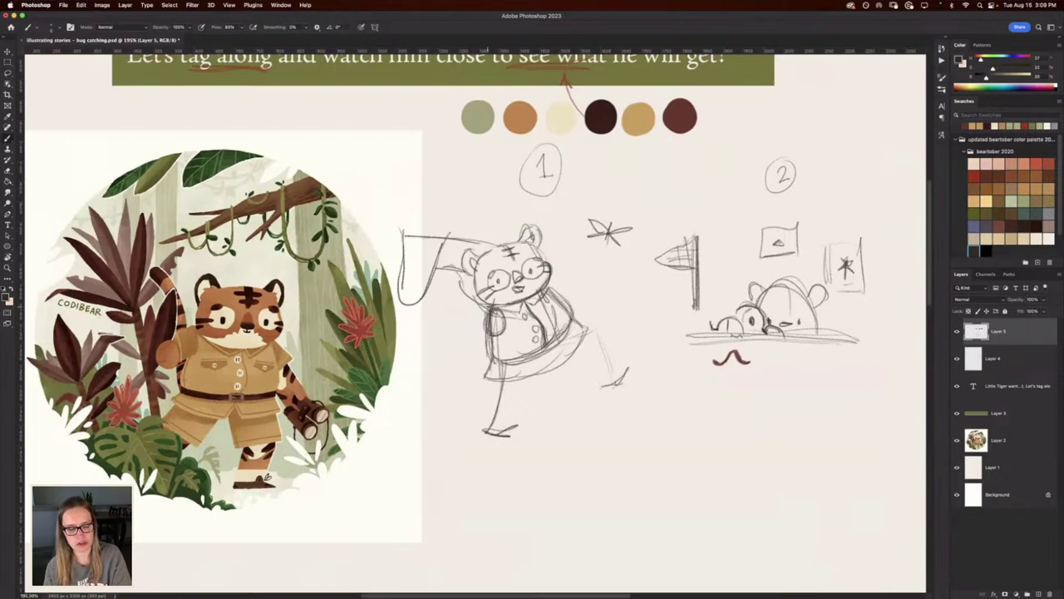
pyautogui.moveTo(487, 308); pyautogui.dragTo(464, 291)
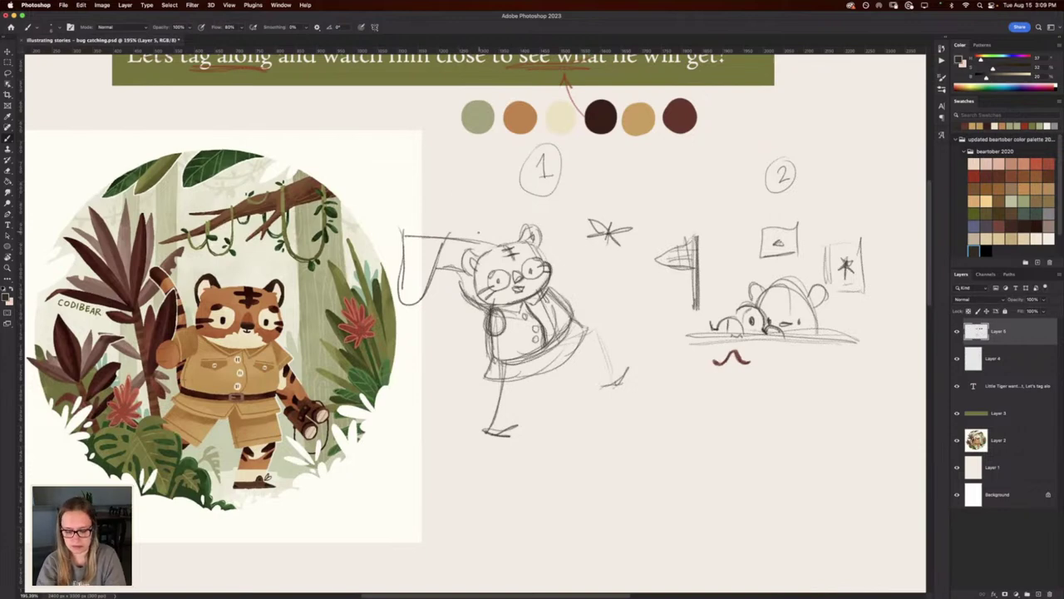
# Erase the running tiger's old net and arm, then draw both arms swung back with the hands together beside his ear.
pyautogui.press('e')
pyautogui.moveTo(459, 266)
pyautogui.mouseDown()
pyautogui.moveTo(432, 269)
pyautogui.moveTo(444, 235)
pyautogui.moveTo(405, 232)
pyautogui.moveTo(403, 305)
pyautogui.moveTo(427, 277)
pyautogui.mouseUp()
pyautogui.press('b')
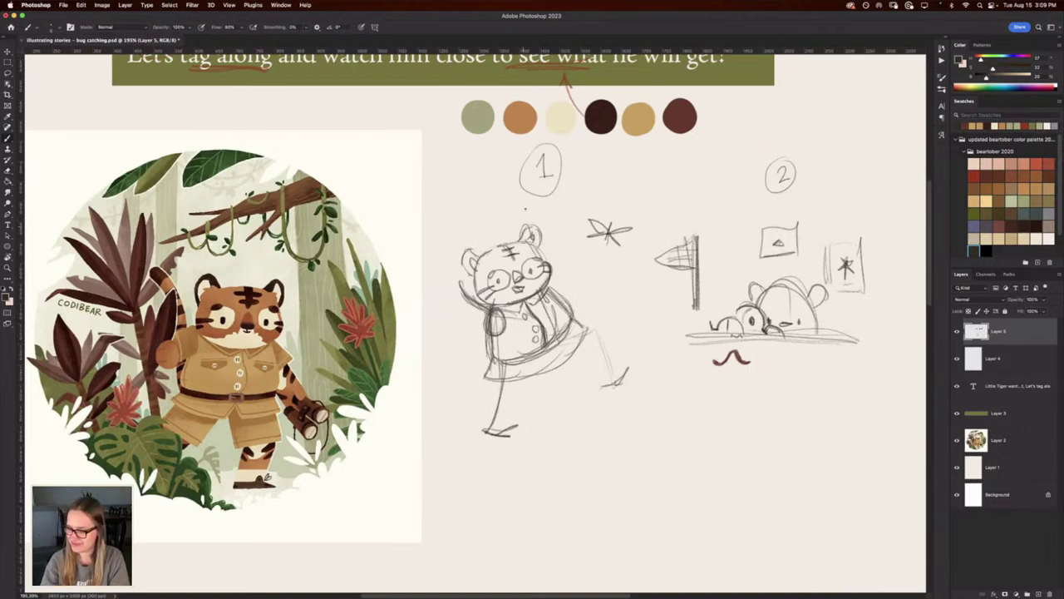
pyautogui.moveTo(482, 334)
pyautogui.mouseDown()
pyautogui.moveTo(448, 287)
pyautogui.moveTo(474, 279)
pyautogui.moveTo(444, 287)
pyautogui.mouseUp()
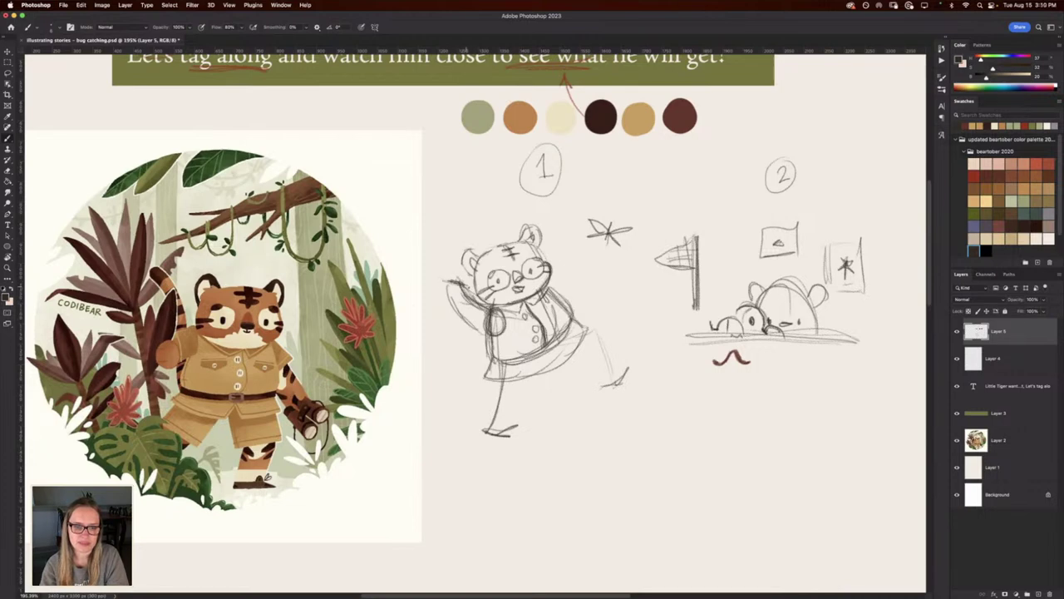
pyautogui.moveTo(547, 297)
pyautogui.mouseDown()
pyautogui.moveTo(554, 285)
pyautogui.moveTo(488, 303)
pyautogui.moveTo(473, 286)
pyautogui.mouseUp()
pyautogui.moveTo(560, 305)
pyautogui.mouseDown()
pyautogui.moveTo(492, 323)
pyautogui.moveTo(497, 300)
pyautogui.moveTo(469, 288)
pyautogui.moveTo(494, 320)
pyautogui.moveTo(479, 289)
pyautogui.moveTo(443, 268)
pyautogui.moveTo(454, 268)
pyautogui.moveTo(460, 289)
pyautogui.moveTo(464, 271)
pyautogui.mouseUp()
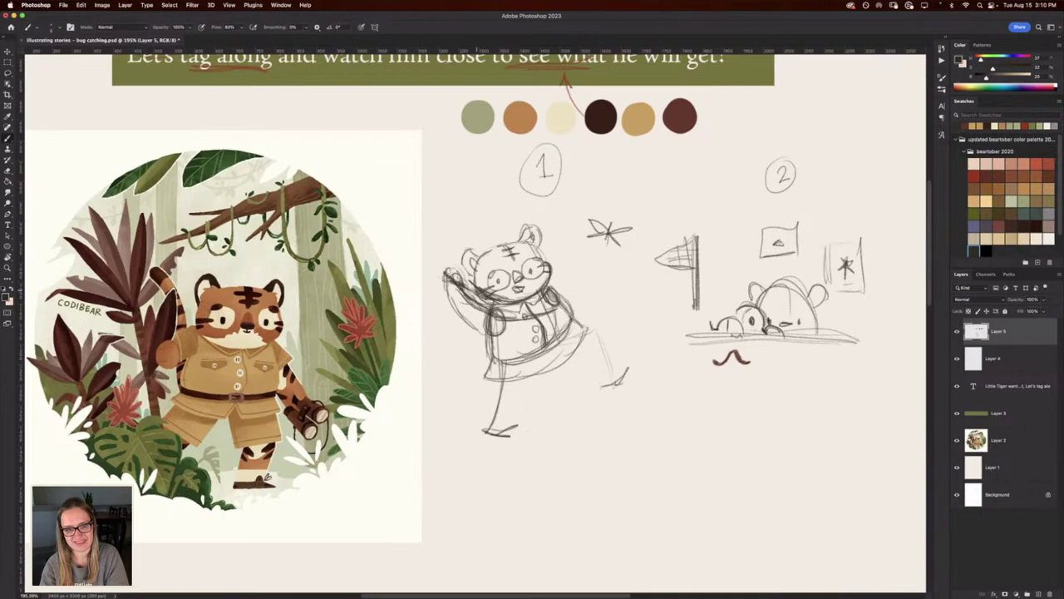
# Erase the lines overlapping the arm that crosses the running tiger's chest.
pyautogui.press('r')
pyautogui.moveTo(553, 266); pyautogui.dragTo(517, 236)
pyautogui.press('e')
pyautogui.moveTo(507, 291)
pyautogui.mouseDown()
pyautogui.moveTo(496, 295)
pyautogui.moveTo(528, 267)
pyautogui.moveTo(491, 296)
pyautogui.moveTo(446, 301)
pyautogui.mouseUp()
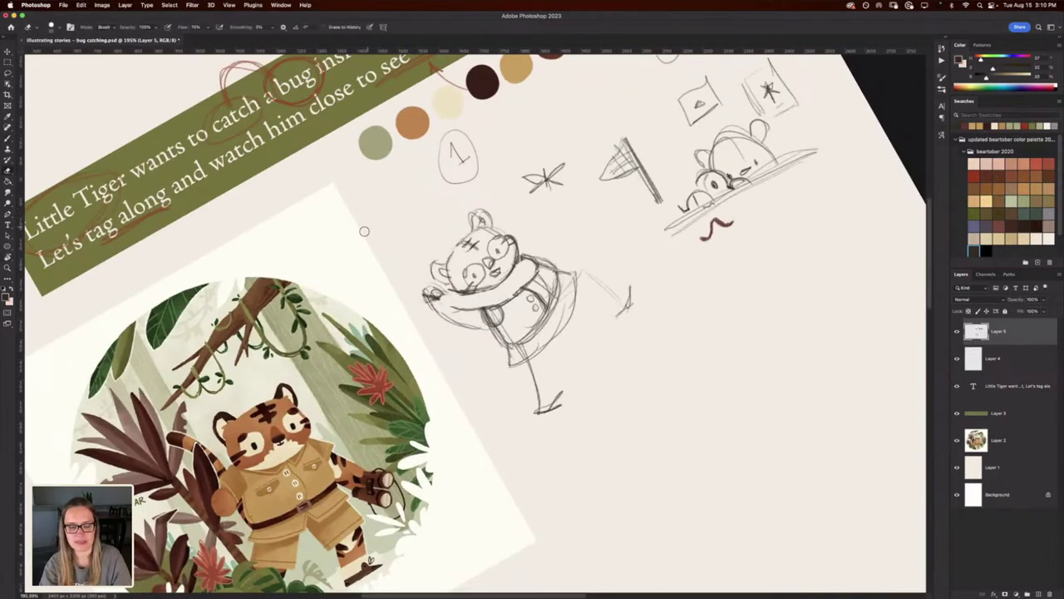
# Draw a bug net with a straight handle and crosshatched mesh extending back from the running tiger's hands.
pyautogui.press('r')
pyautogui.moveTo(328, 246); pyautogui.dragTo(485, 209)
pyautogui.press('b')
pyautogui.moveTo(475, 285)
pyautogui.mouseDown()
pyautogui.moveTo(433, 218)
pyautogui.moveTo(394, 241)
pyautogui.moveTo(397, 278)
pyautogui.moveTo(460, 264)
pyautogui.moveTo(425, 221)
pyautogui.mouseUp()
pyautogui.moveTo(433, 271)
pyautogui.mouseDown()
pyautogui.moveTo(413, 225)
pyautogui.moveTo(401, 235)
pyautogui.mouseUp()
pyautogui.press('r')
pyautogui.moveTo(398, 274); pyautogui.dragTo(378, 333)
pyautogui.moveTo(388, 271)
pyautogui.mouseDown()
pyautogui.moveTo(368, 306)
pyautogui.moveTo(394, 328)
pyautogui.mouseUp()
pyautogui.press('r')
pyautogui.moveTo(307, 231); pyautogui.dragTo(420, 140)
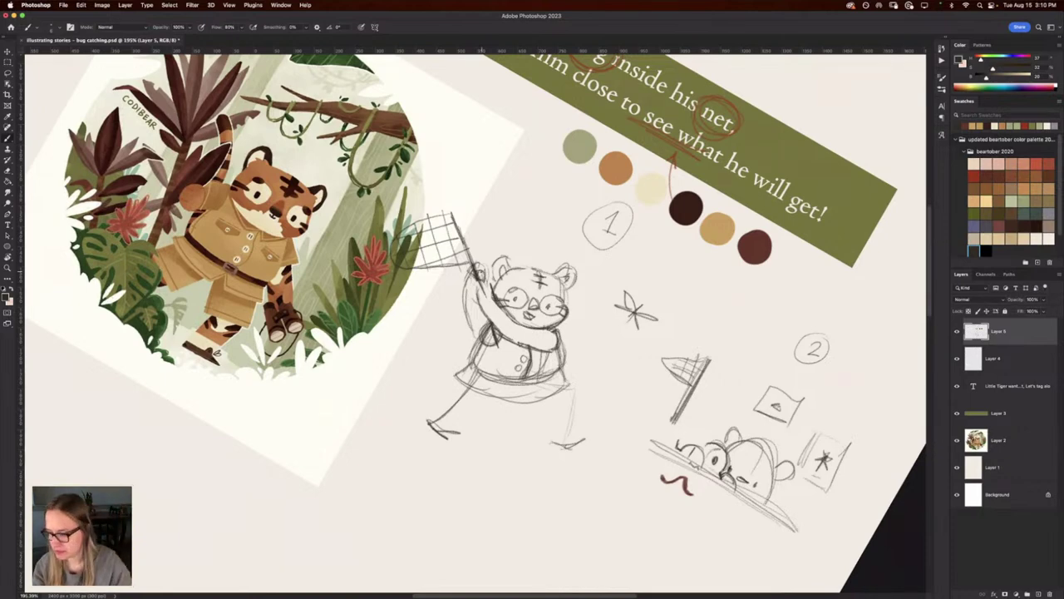
# Erase the doubled construction lines around the running tiger's shirt hem.
pyautogui.press('r')
pyautogui.moveTo(593, 380)
pyautogui.mouseDown()
pyautogui.moveTo(607, 333)
pyautogui.moveTo(586, 343)
pyautogui.moveTo(557, 306)
pyautogui.mouseUp()
pyautogui.moveTo(486, 366)
pyautogui.mouseDown()
pyautogui.moveTo(490, 325)
pyautogui.moveTo(445, 357)
pyautogui.moveTo(478, 374)
pyautogui.mouseUp()
pyautogui.press('e')
pyautogui.press('r')
pyautogui.press('e')
pyautogui.press('b')
pyautogui.press('e')
pyautogui.moveTo(537, 335)
pyautogui.mouseDown()
pyautogui.moveTo(559, 279)
pyautogui.moveTo(538, 335)
pyautogui.moveTo(557, 285)
pyautogui.moveTo(536, 269)
pyautogui.mouseUp()
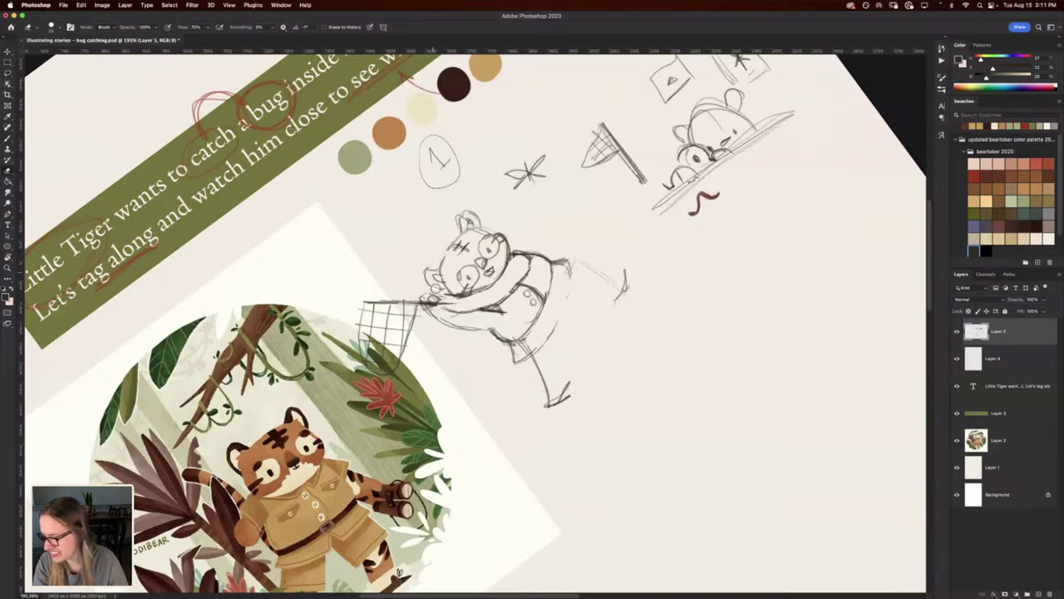
pyautogui.press('r')
pyautogui.moveTo(435, 298)
pyautogui.mouseDown()
pyautogui.moveTo(445, 286)
pyautogui.moveTo(428, 334)
pyautogui.mouseUp()
pyautogui.press('e')
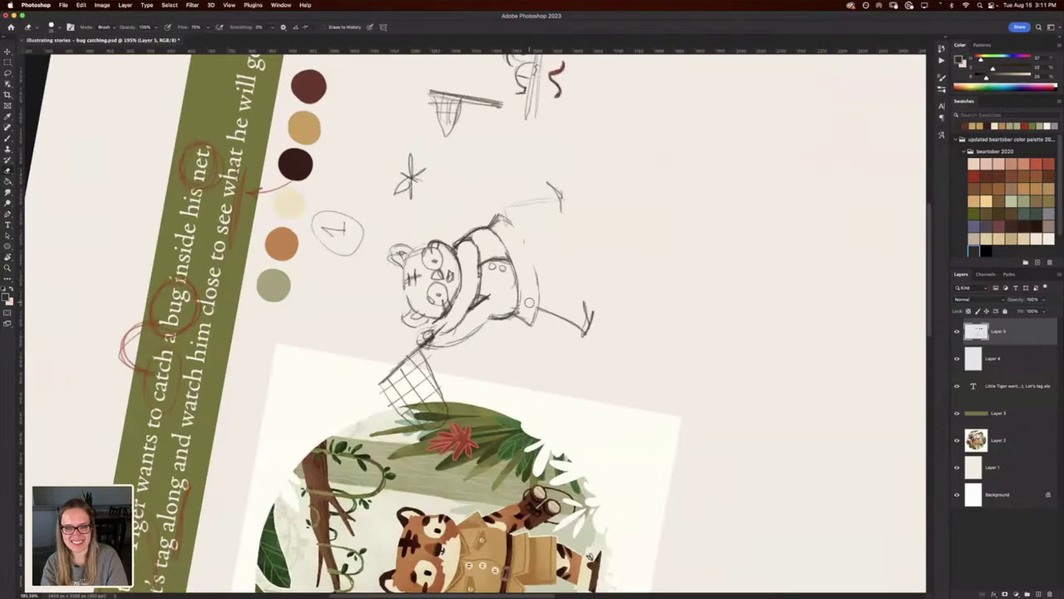
# Redraw the running tiger's shirt hem as one clean curve from the front up to the raised leg.
pyautogui.press('b')
pyautogui.moveTo(526, 254); pyautogui.dragTo(538, 306)
pyautogui.moveTo(519, 235)
pyautogui.mouseDown()
pyautogui.moveTo(535, 271)
pyautogui.moveTo(531, 262)
pyautogui.mouseUp()
pyautogui.moveTo(500, 218); pyautogui.dragTo(517, 240)
pyautogui.press('r')
pyautogui.moveTo(361, 202); pyautogui.dragTo(498, 170)
# Erase the stray lines at the hem's end near the raised leg and redraw that part of the curve.
pyautogui.press('e')
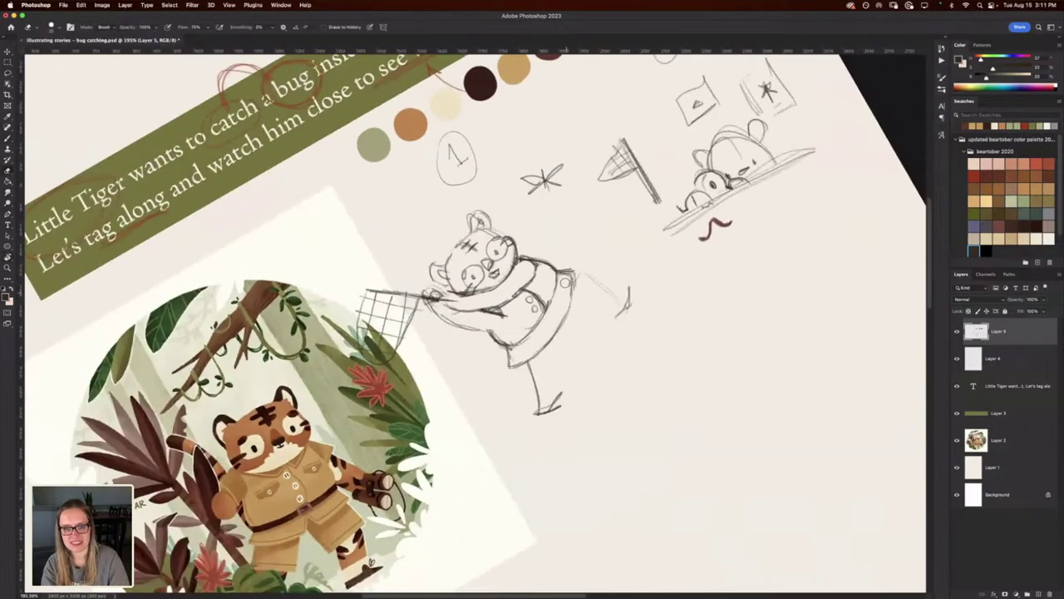
pyautogui.press('r')
pyautogui.moveTo(379, 233); pyautogui.dragTo(466, 123)
pyautogui.press('e')
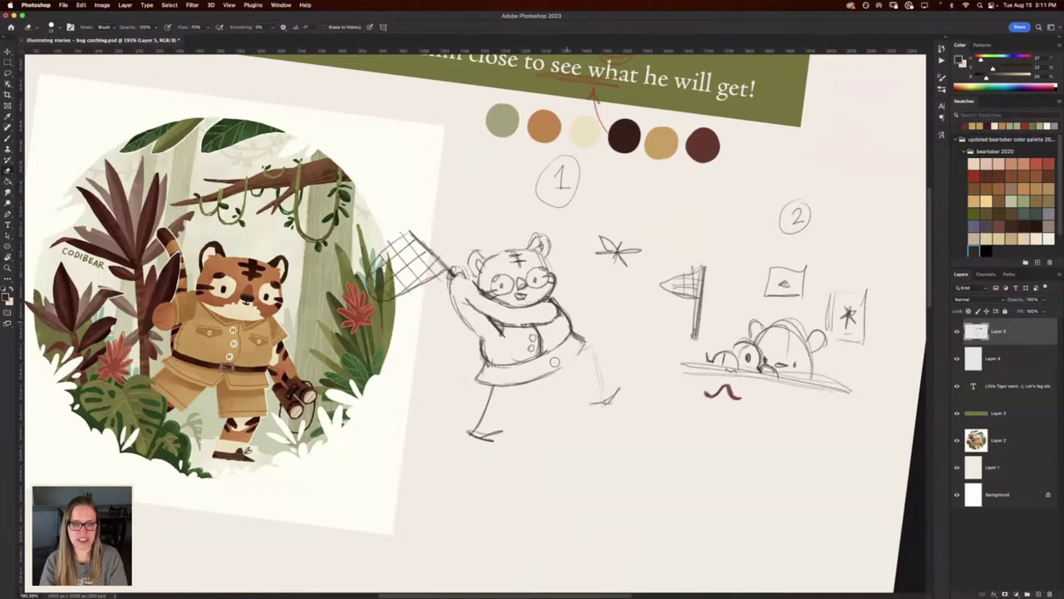
pyautogui.press('b')
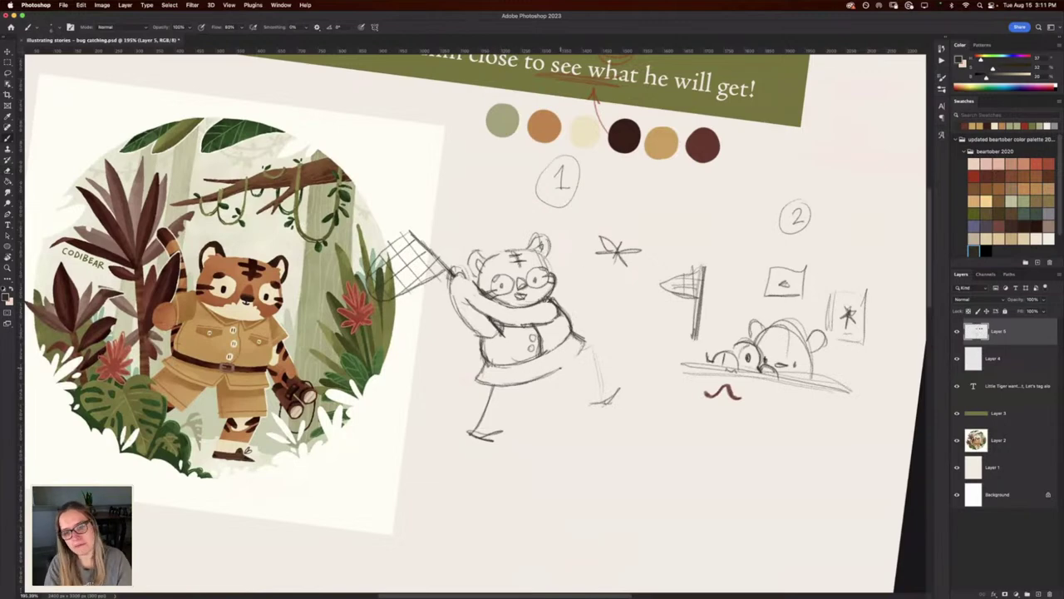
pyautogui.press('r')
pyautogui.moveTo(329, 311)
pyautogui.mouseDown()
pyautogui.moveTo(332, 358)
pyautogui.moveTo(330, 301)
pyautogui.mouseUp()
pyautogui.press('b')
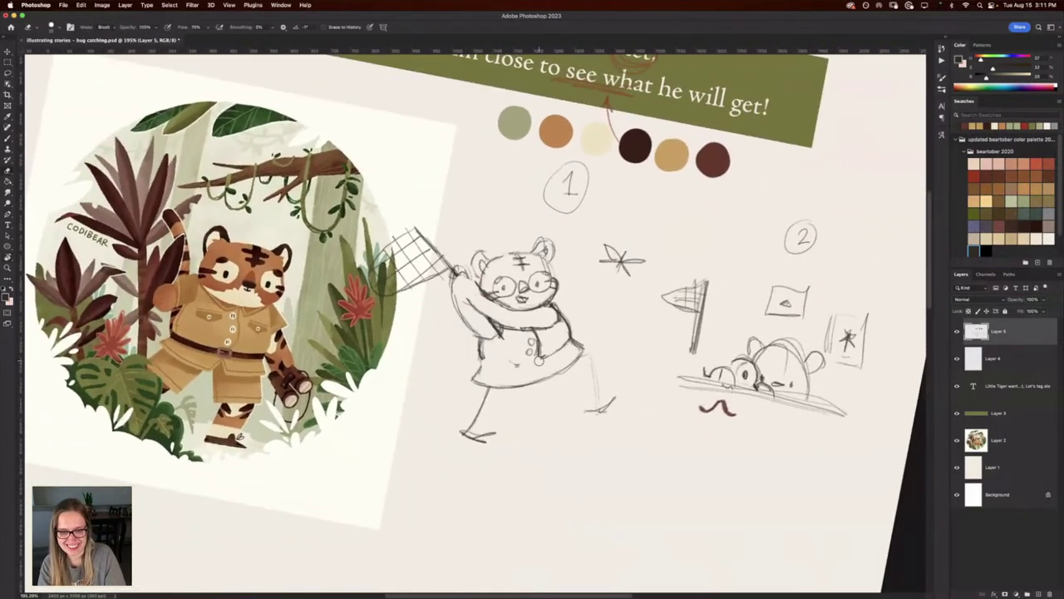
# Draw a curved band across the running tiger's shirt parallel to the hem, and erase the stray marks along it.
pyautogui.press('r')
pyautogui.moveTo(570, 340); pyautogui.dragTo(570, 305)
pyautogui.moveTo(326, 388); pyautogui.dragTo(332, 401)
pyautogui.press('b')
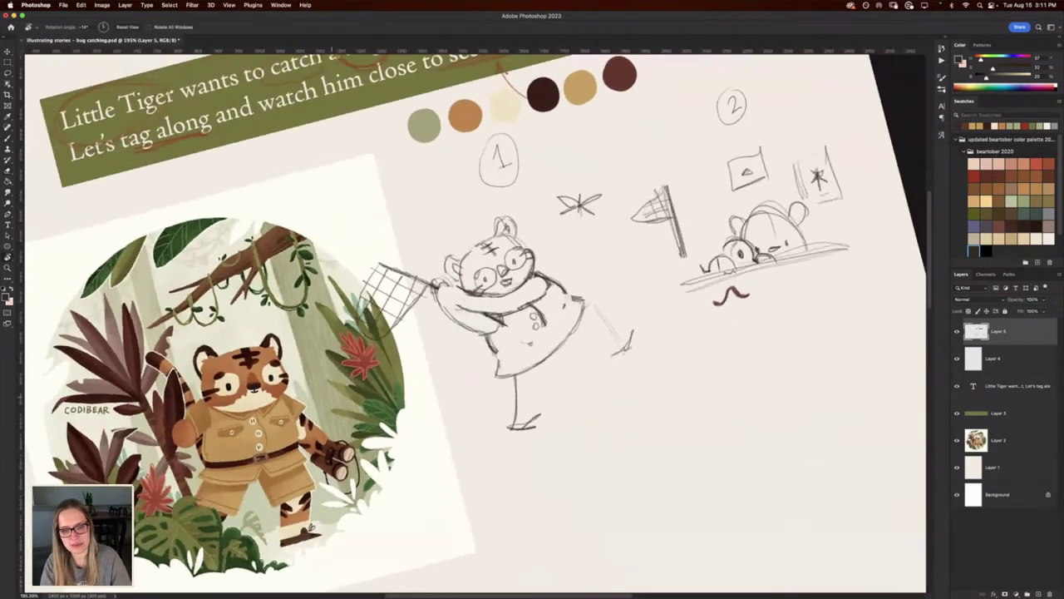
pyautogui.moveTo(500, 361)
pyautogui.mouseDown()
pyautogui.moveTo(530, 348)
pyautogui.moveTo(574, 296)
pyautogui.mouseUp()
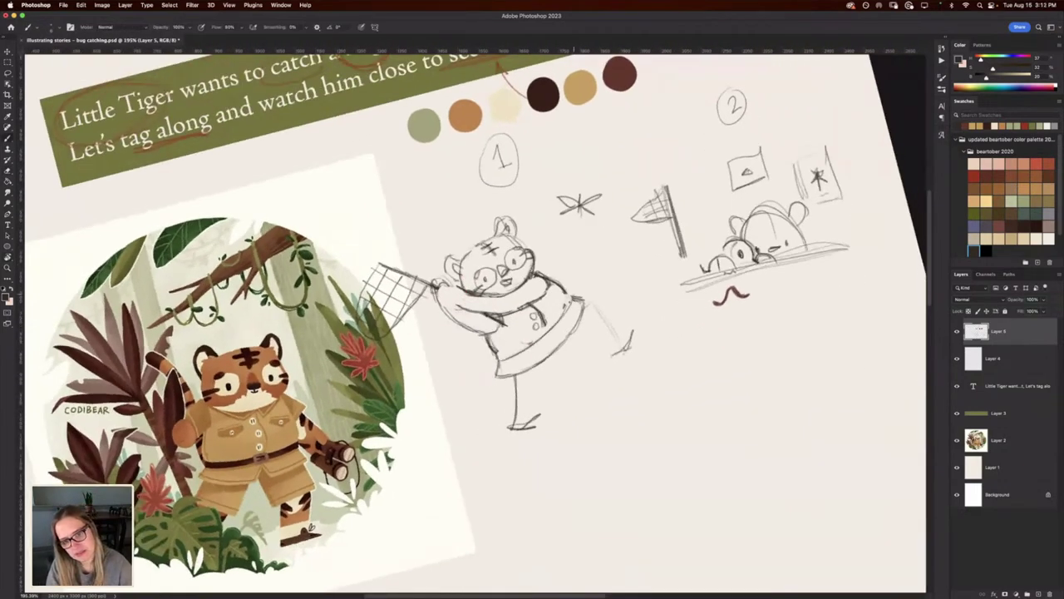
pyautogui.moveTo(507, 347); pyautogui.dragTo(565, 298)
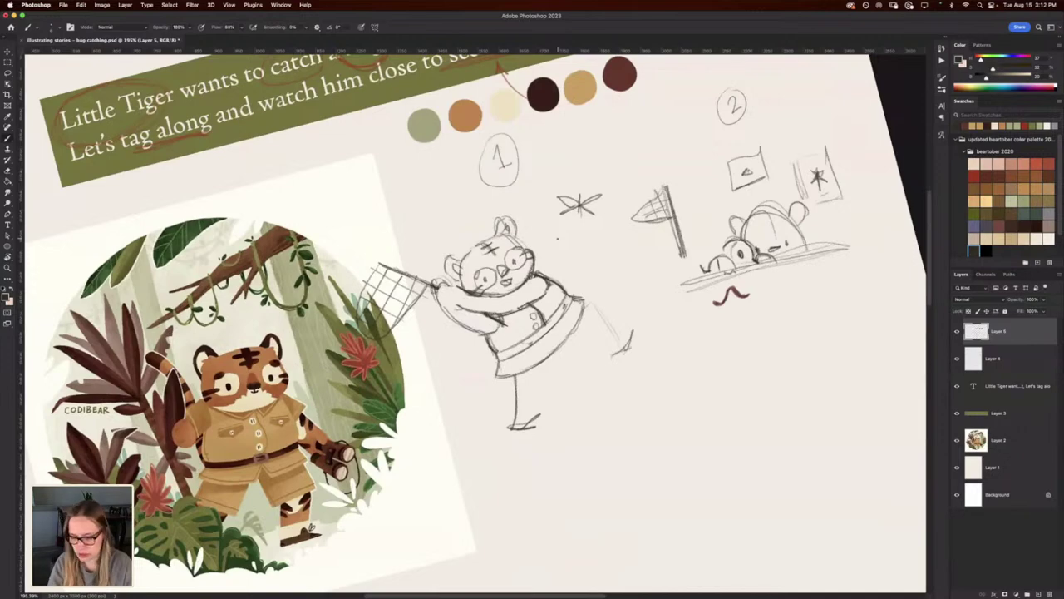
pyautogui.press('e')
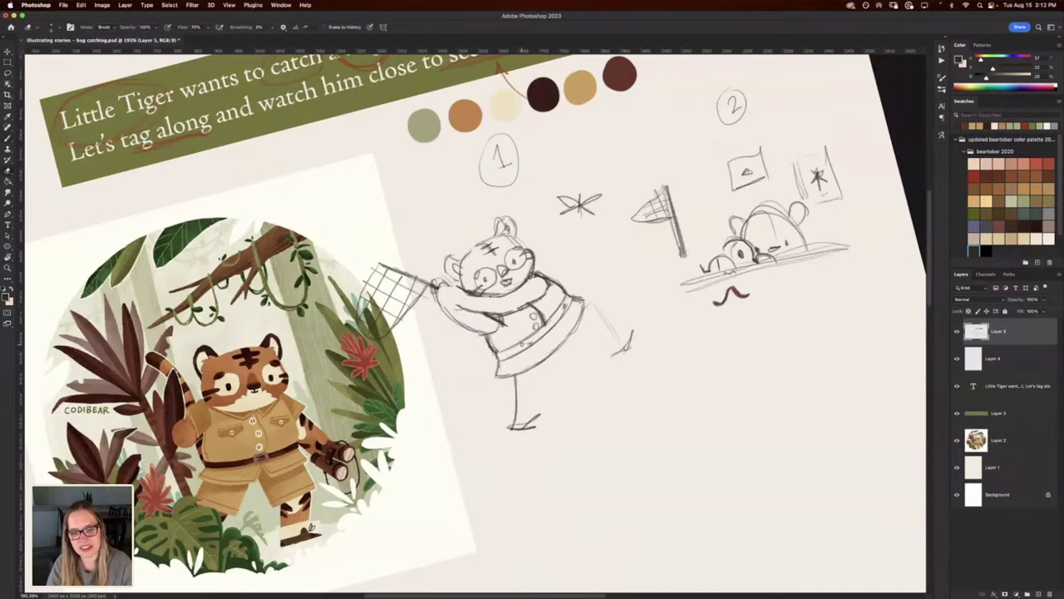
pyautogui.moveTo(506, 344); pyautogui.dragTo(549, 324)
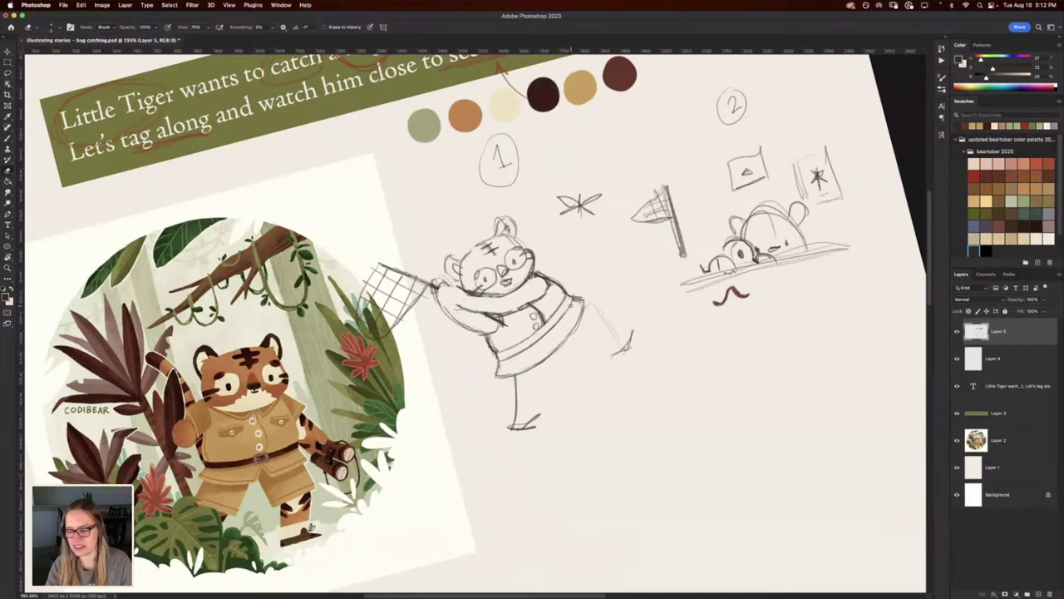
# Reinforce the corner of the running tiger's shirt hem where it meets the raised leg.
pyautogui.press('r')
pyautogui.moveTo(555, 213); pyautogui.dragTo(587, 304)
pyautogui.press('b')
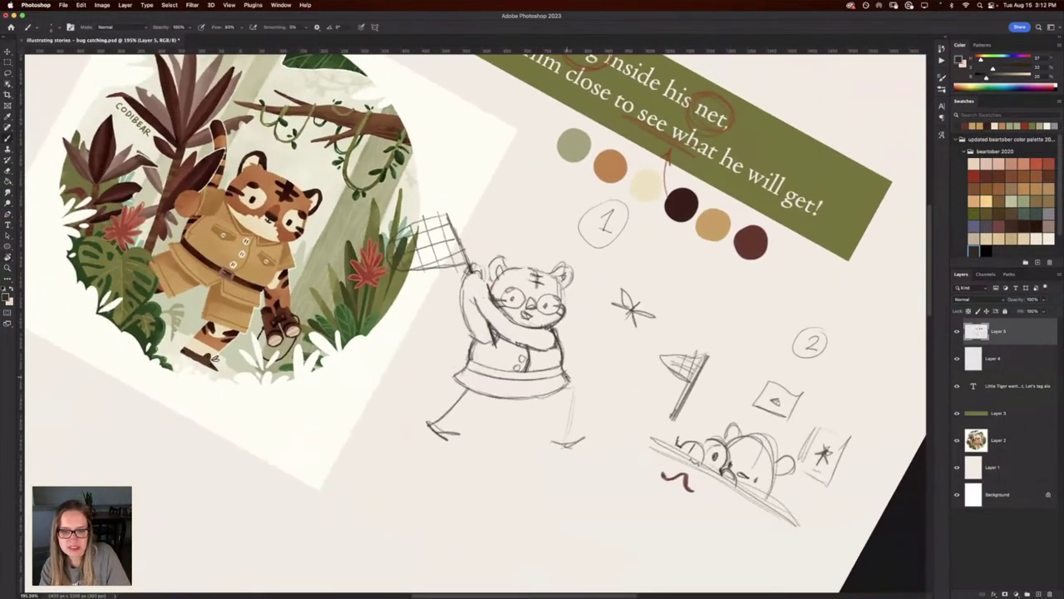
pyautogui.press('r')
pyautogui.moveTo(563, 372)
pyautogui.mouseDown()
pyautogui.moveTo(581, 353)
pyautogui.moveTo(584, 246)
pyautogui.mouseUp()
pyautogui.press('b')
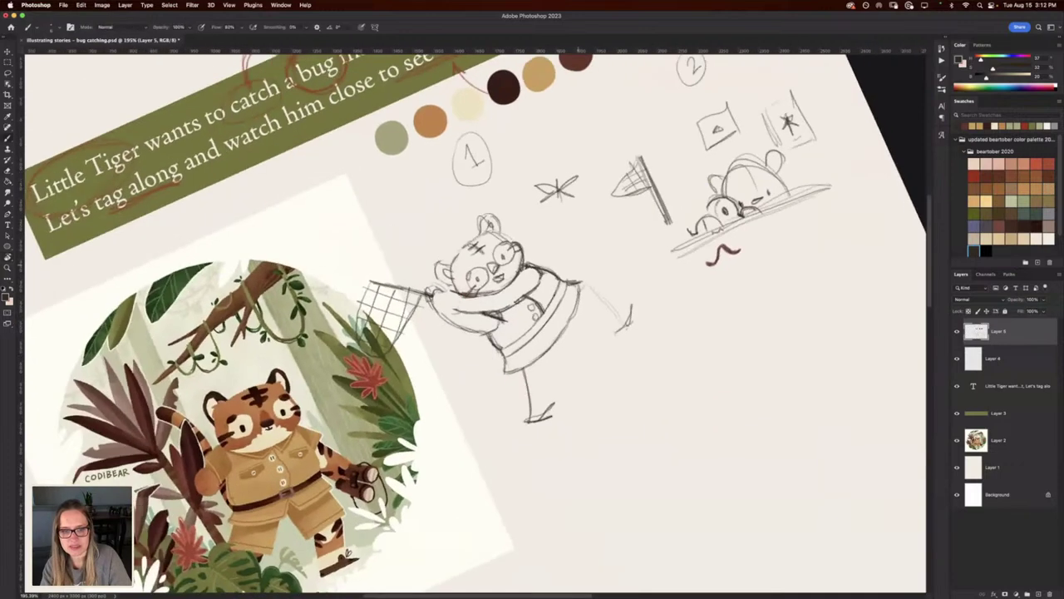
pyautogui.moveTo(575, 284)
pyautogui.mouseDown()
pyautogui.moveTo(577, 311)
pyautogui.moveTo(582, 297)
pyautogui.mouseUp()
# Examine the arm, binoculars and safari outfit of the tiger in the finished jungle illustration.
pyautogui.moveTo(339, 343); pyautogui.dragTo(603, 267)
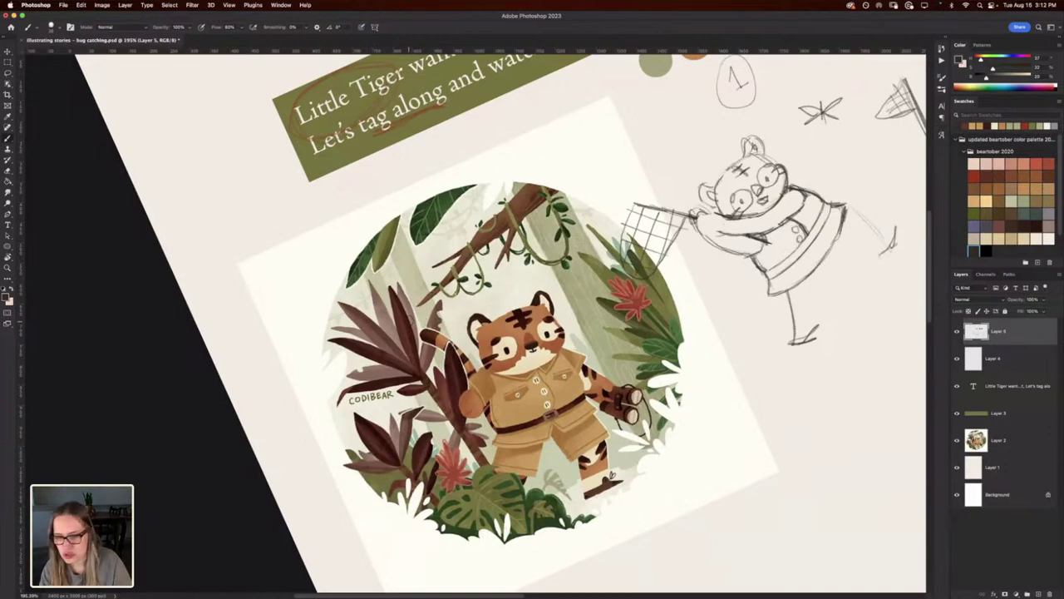
pyautogui.press('super+plus')
pyautogui.press('r')
pyautogui.moveTo(332, 357); pyautogui.dragTo(347, 252)
pyautogui.moveTo(529, 551); pyautogui.dragTo(488, 394)
pyautogui.press('b')
pyautogui.press('r')
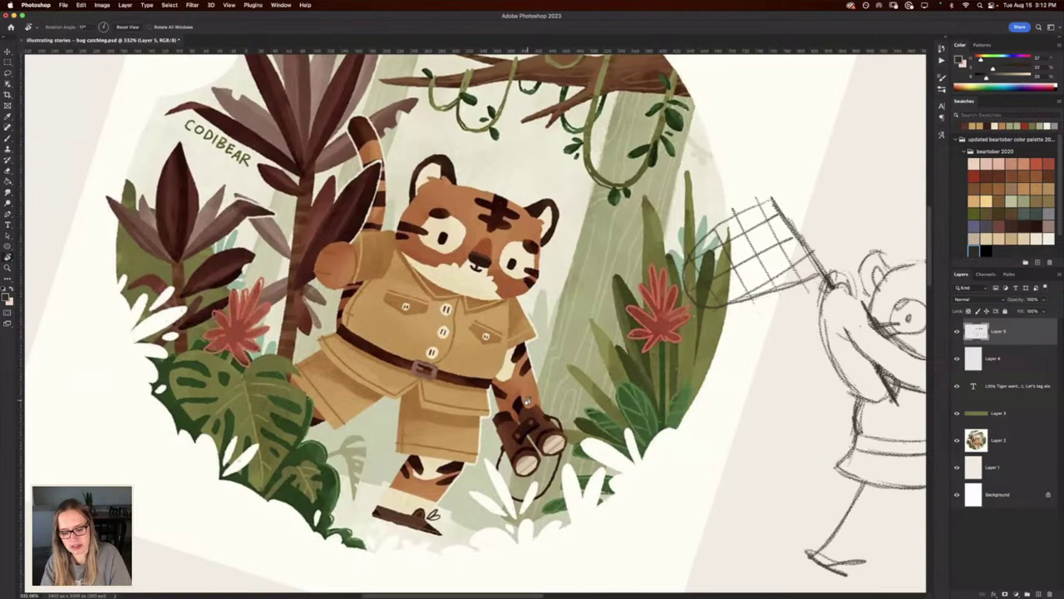
pyautogui.press('b')
pyautogui.press('e')
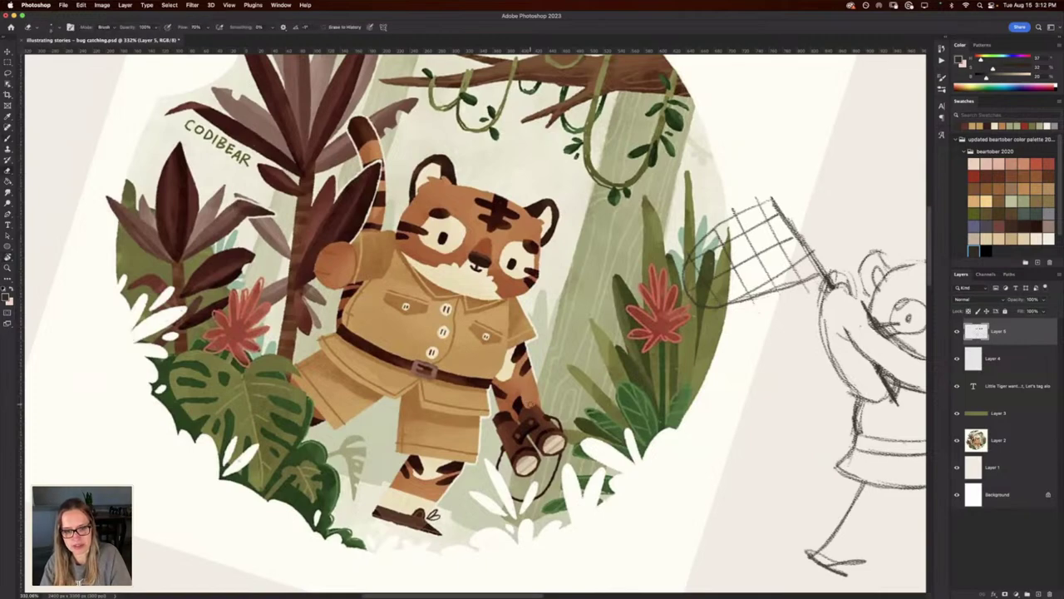
pyautogui.press('super+minus')
pyautogui.press('super+plus')
pyautogui.press('b')
pyautogui.press('e')
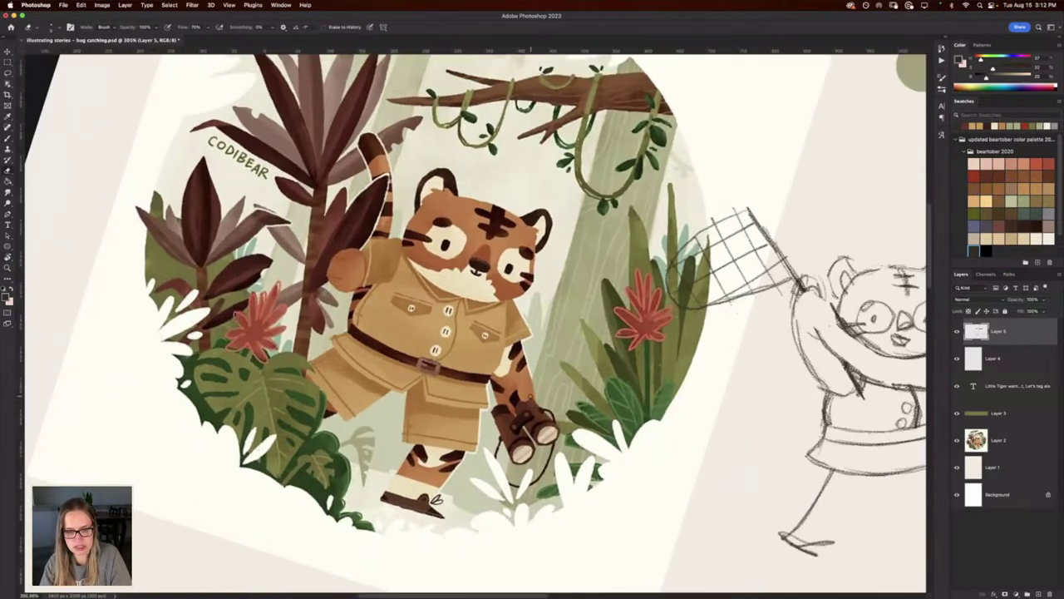
# Undo the trial strokes made along the illustrated tiger's arm that holds the binoculars.
pyautogui.press('b')
pyautogui.scroll(-2, 525, 389)
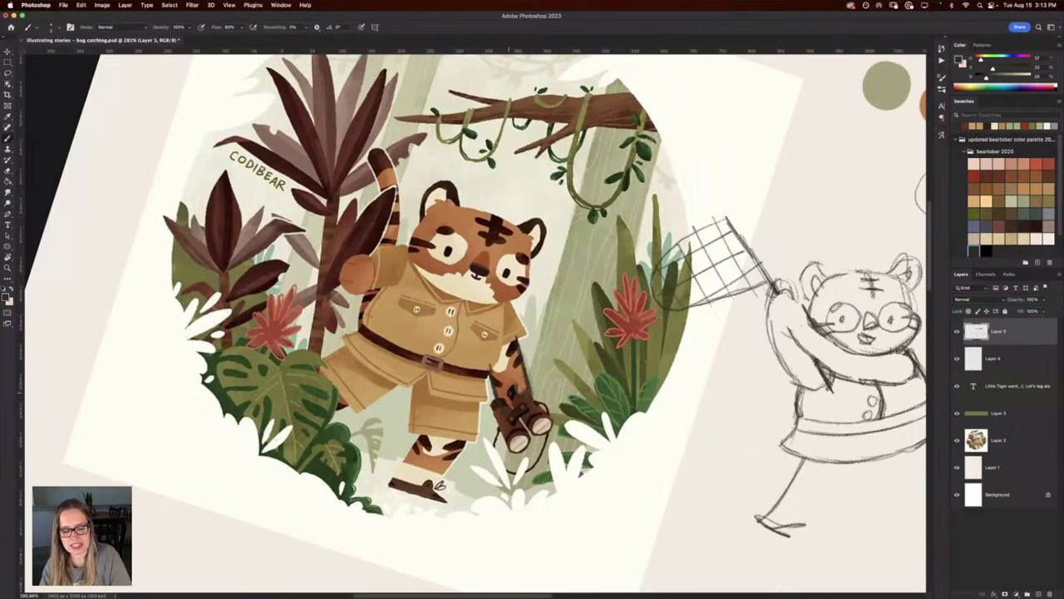
pyautogui.press('Escape')
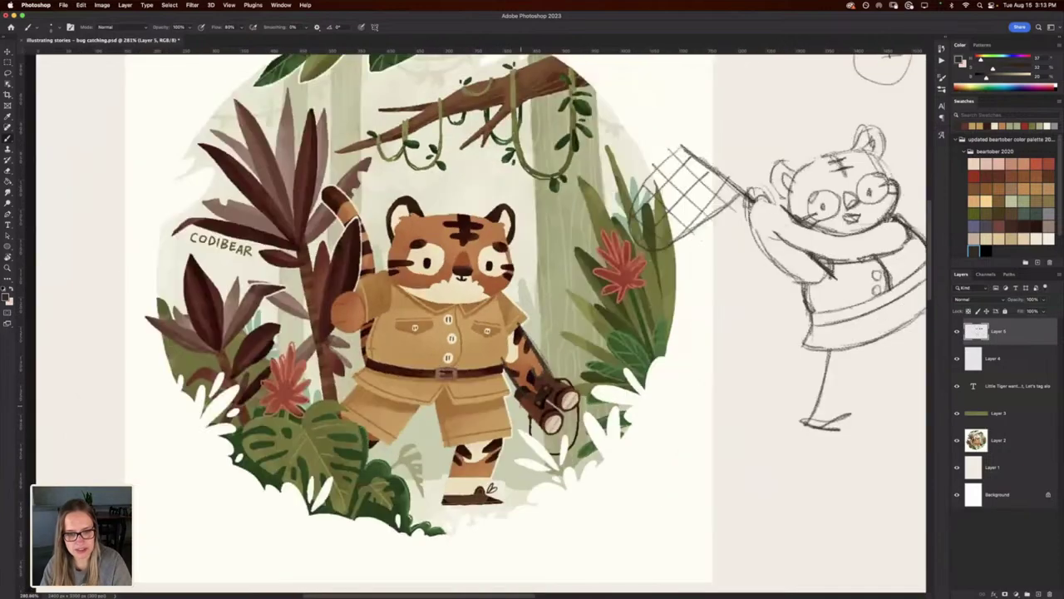
pyautogui.press('super+z')
pyautogui.press('super+z')
pyautogui.press('super+z')
pyautogui.press('super+z')
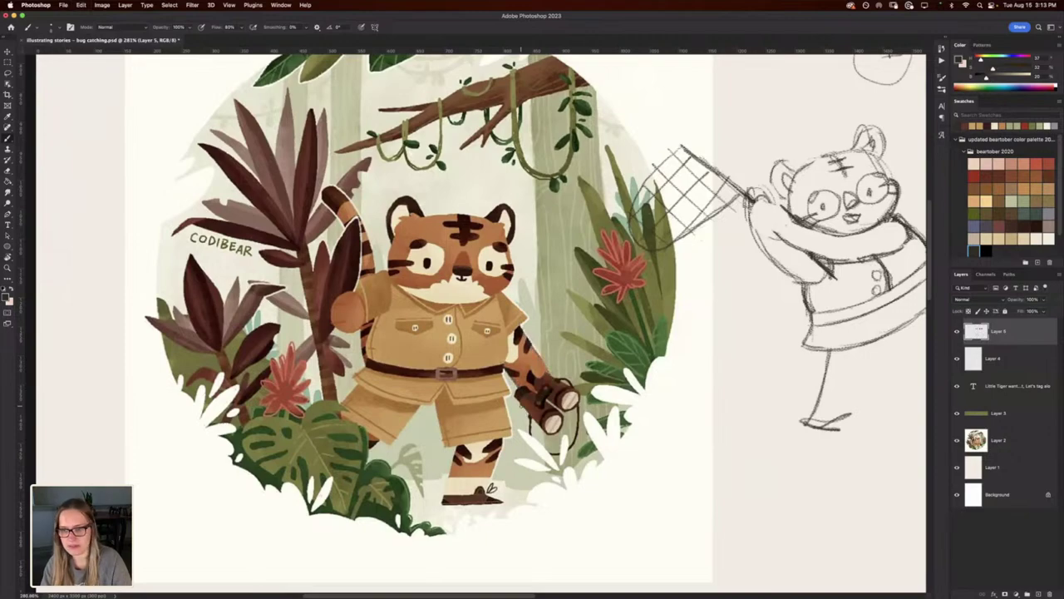
# Return to the running tiger sketch and erase the heavy excess lines at the shirt hem near the raised leg.
pyautogui.press('r')
pyautogui.moveTo(522, 407)
pyautogui.mouseDown()
pyautogui.moveTo(490, 382)
pyautogui.moveTo(296, 399)
pyautogui.mouseUp()
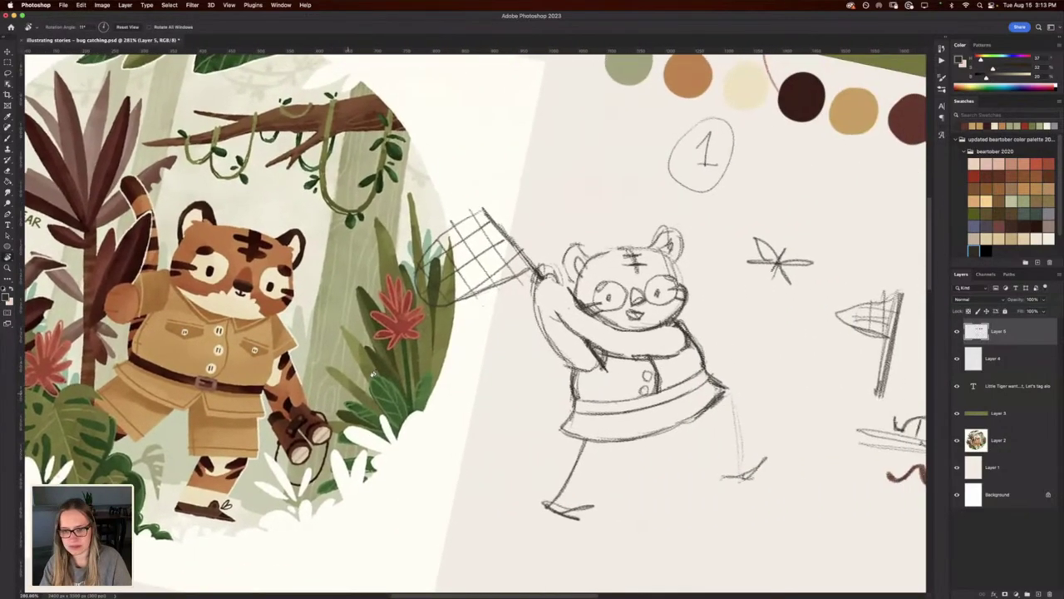
pyautogui.moveTo(358, 368); pyautogui.dragTo(369, 432)
pyautogui.hscroll(5, 462, 407)
pyautogui.press('e')
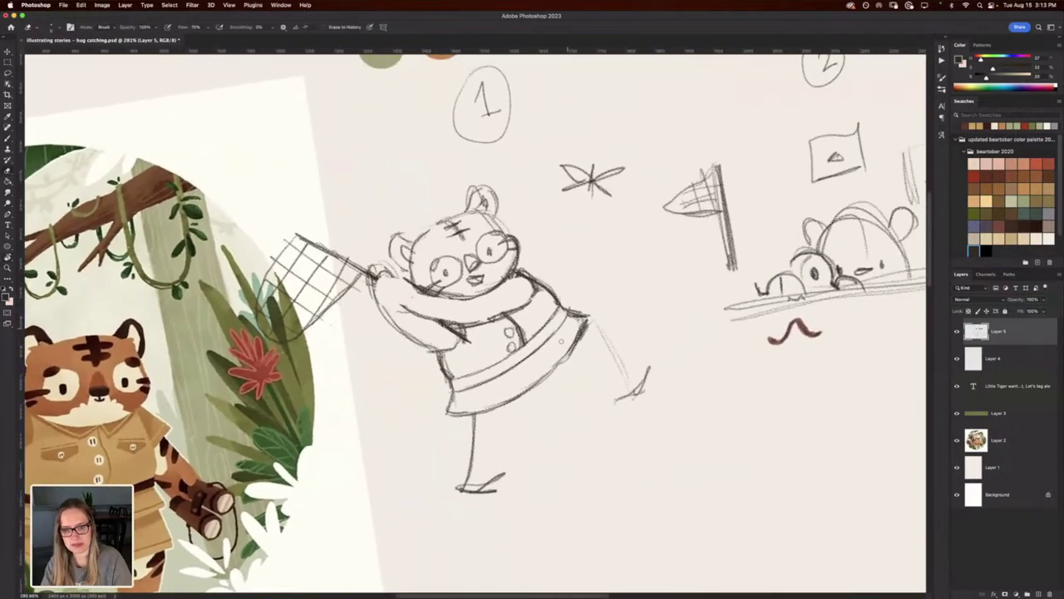
pyautogui.moveTo(561, 353); pyautogui.dragTo(575, 317)
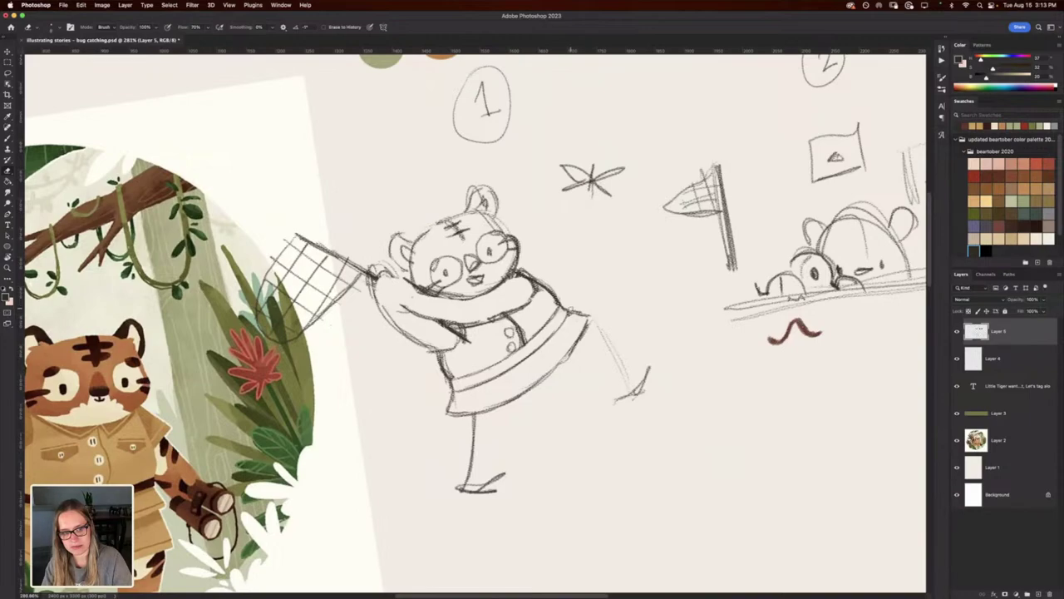
pyautogui.moveTo(572, 311); pyautogui.dragTo(583, 309)
# Redraw the lower hem line of the running tiger's shirt with firmer strokes.
pyautogui.press('r')
pyautogui.moveTo(539, 217)
pyautogui.mouseDown()
pyautogui.moveTo(554, 228)
pyautogui.moveTo(594, 358)
pyautogui.mouseUp()
pyautogui.press('b')
pyautogui.moveTo(509, 431)
pyautogui.mouseDown()
pyautogui.moveTo(509, 412)
pyautogui.moveTo(508, 430)
pyautogui.mouseUp()
pyautogui.press('r')
pyautogui.moveTo(324, 246)
pyautogui.mouseDown()
pyautogui.moveTo(319, 376)
pyautogui.moveTo(419, 476)
pyautogui.moveTo(558, 464)
pyautogui.moveTo(633, 390)
pyautogui.mouseUp()
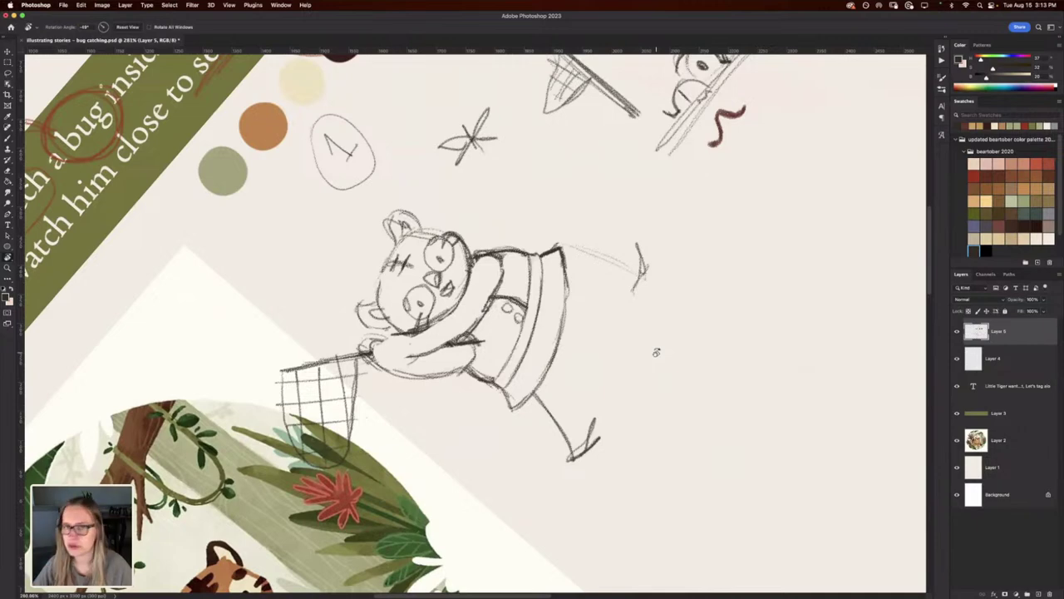
pyautogui.press('b')
pyautogui.moveTo(511, 413)
pyautogui.mouseDown()
pyautogui.moveTo(539, 392)
pyautogui.moveTo(544, 382)
pyautogui.moveTo(516, 406)
pyautogui.moveTo(559, 341)
pyautogui.mouseUp()
pyautogui.press('b')
pyautogui.moveTo(545, 379); pyautogui.dragTo(568, 275)
# Erase the doubled lines along the shirt hem and restroke its lower edge cleanly.
pyautogui.press('e')
pyautogui.moveTo(527, 401); pyautogui.dragTo(556, 357)
pyautogui.moveTo(510, 419); pyautogui.dragTo(566, 326)
pyautogui.moveTo(535, 398); pyautogui.dragTo(568, 265)
pyautogui.press('b')
pyautogui.moveTo(543, 373); pyautogui.dragTo(566, 282)
pyautogui.press('e')
pyautogui.moveTo(534, 395)
pyautogui.mouseDown()
pyautogui.moveTo(557, 351)
pyautogui.moveTo(529, 402)
pyautogui.mouseUp()
# Redraw the two shirt buttons beside the center front line and outline a short sleeve on the raised net arm.
pyautogui.press('r')
pyautogui.moveTo(268, 257)
pyautogui.mouseDown()
pyautogui.moveTo(320, 173)
pyautogui.moveTo(454, 108)
pyautogui.mouseUp()
pyautogui.press('e')
pyautogui.moveTo(490, 364)
pyautogui.mouseDown()
pyautogui.moveTo(507, 343)
pyautogui.moveTo(497, 349)
pyautogui.mouseUp()
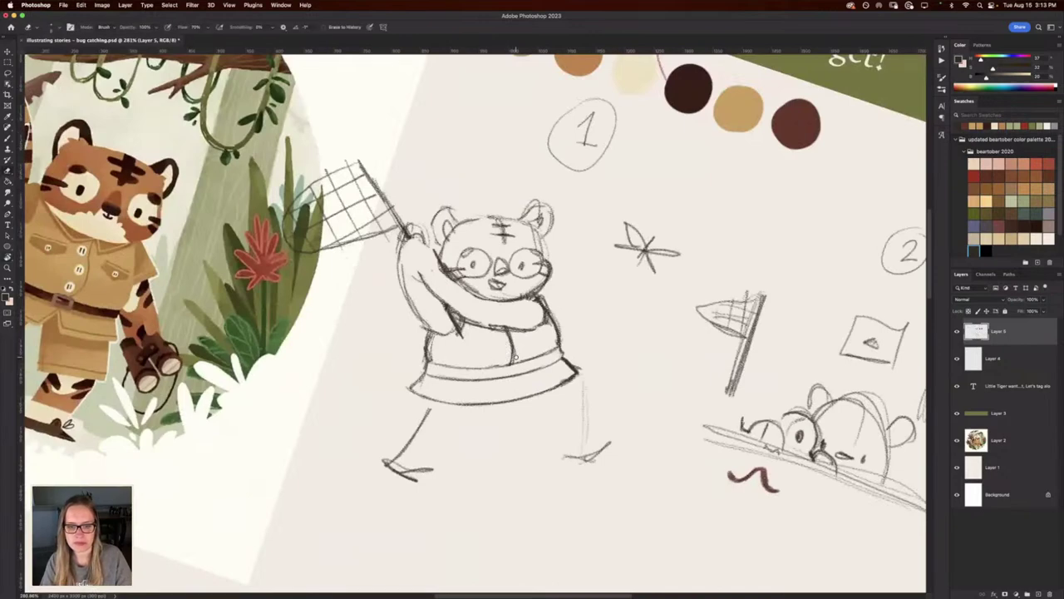
pyautogui.press('b')
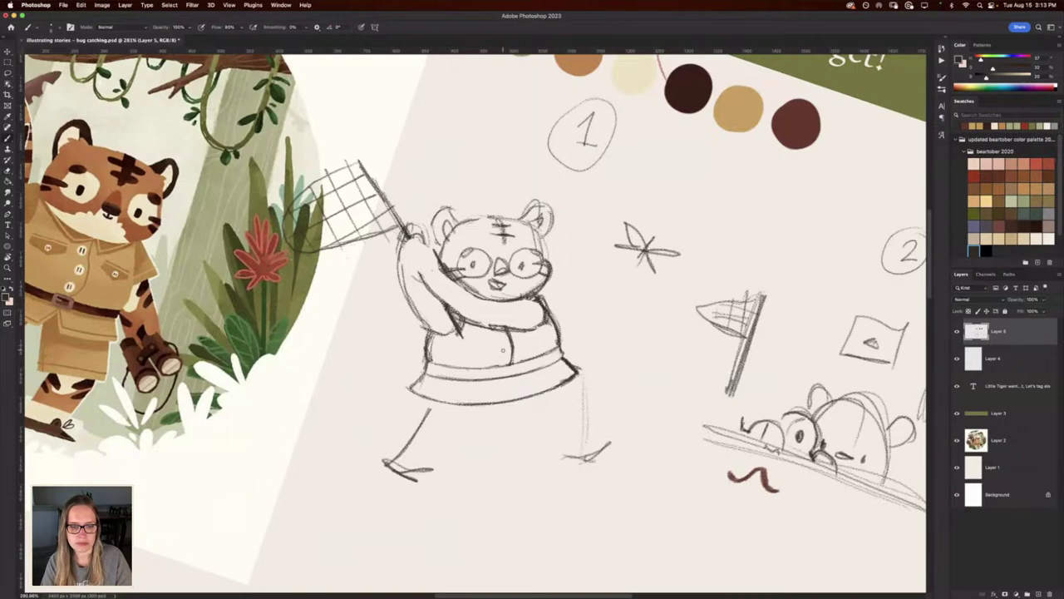
pyautogui.moveTo(502, 353); pyautogui.dragTo(501, 339)
pyautogui.moveTo(398, 324)
pyautogui.mouseDown()
pyautogui.moveTo(467, 310)
pyautogui.moveTo(487, 286)
pyautogui.moveTo(466, 309)
pyautogui.moveTo(511, 323)
pyautogui.moveTo(471, 311)
pyautogui.mouseUp()
pyautogui.press('e')
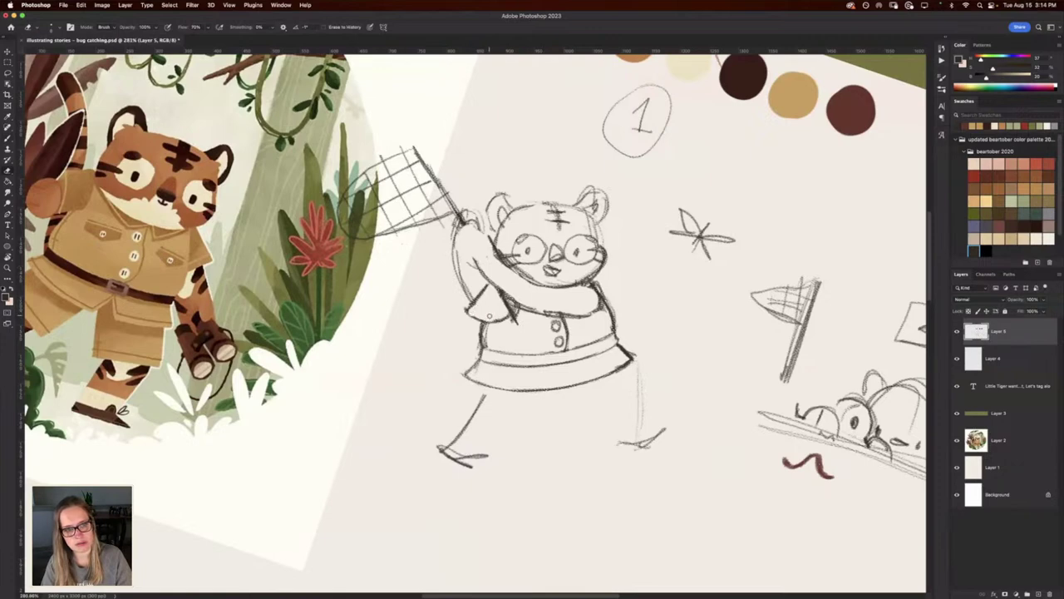
pyautogui.press('b')
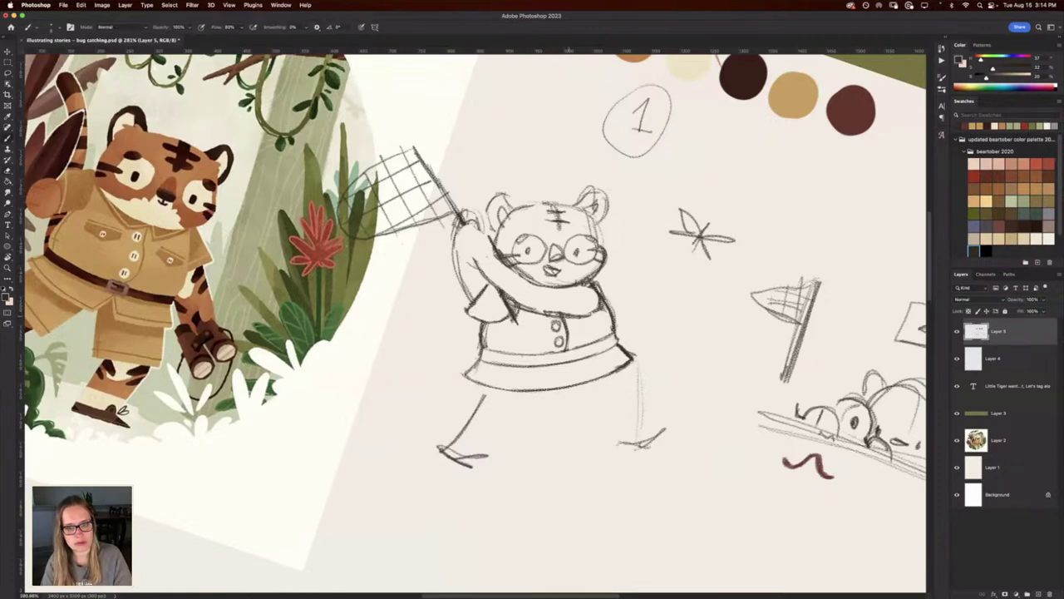
pyautogui.moveTo(569, 287); pyautogui.dragTo(585, 326)
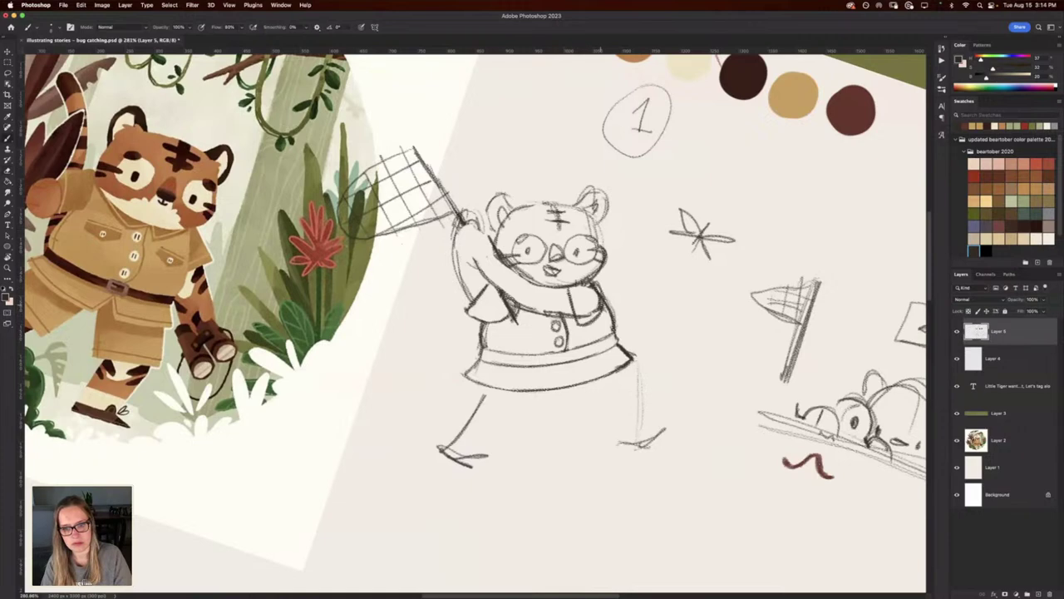
pyautogui.press('super+z')
pyautogui.press('super+z')
# Draw the short sleeve on the arm reaching across the chest and clean up the net arm's sleeve corner.
pyautogui.moveTo(568, 287)
pyautogui.mouseDown()
pyautogui.moveTo(575, 319)
pyautogui.moveTo(601, 324)
pyautogui.moveTo(580, 316)
pyautogui.moveTo(600, 296)
pyautogui.moveTo(573, 290)
pyautogui.moveTo(577, 326)
pyautogui.moveTo(598, 314)
pyautogui.moveTo(593, 285)
pyautogui.mouseUp()
pyautogui.press('e')
pyautogui.press('b')
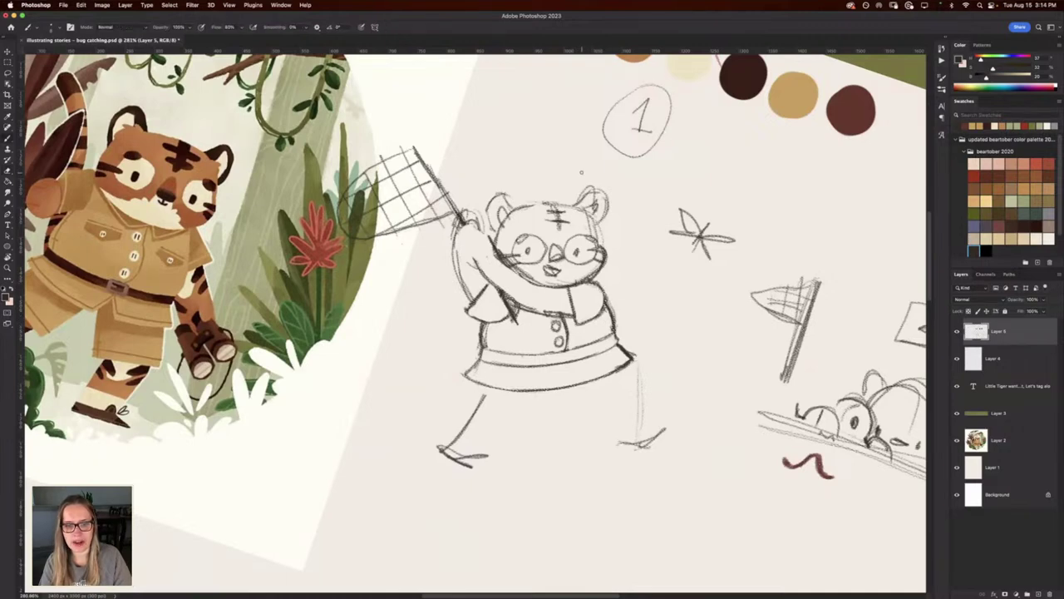
pyautogui.press('e')
pyautogui.moveTo(462, 315); pyautogui.dragTo(459, 312)
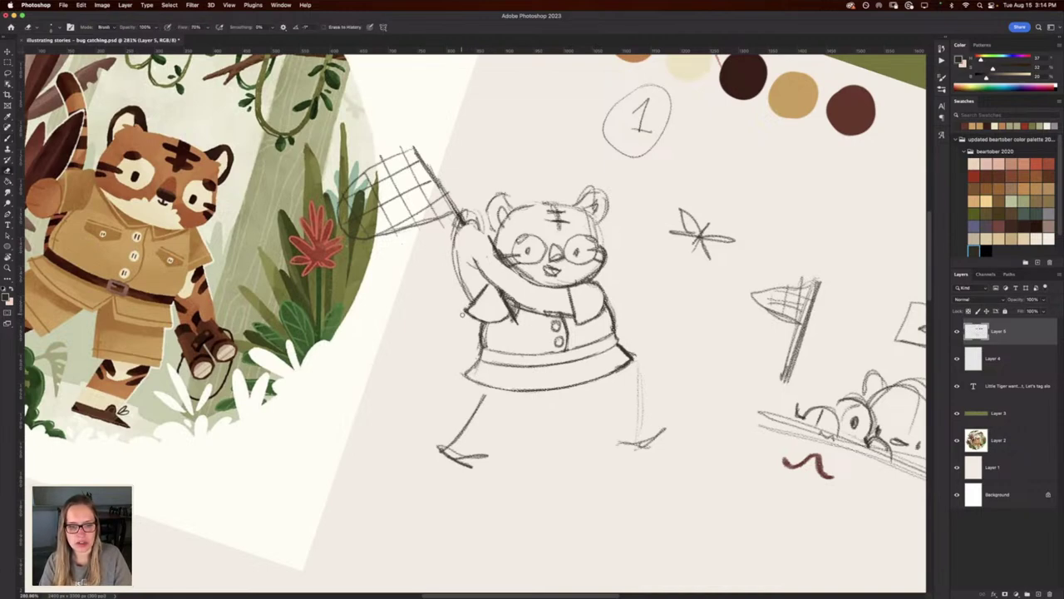
# Add cuff bands to both short sleeves and erase stray marks at the shirt's side.
pyautogui.press('r')
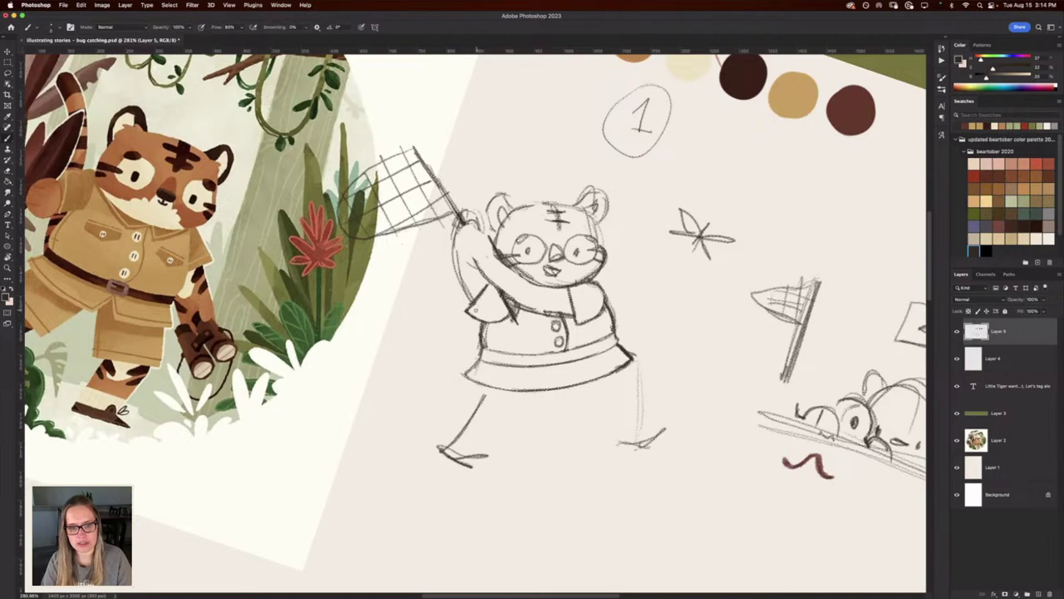
pyautogui.moveTo(351, 230); pyautogui.dragTo(403, 188)
pyautogui.press('b')
pyautogui.moveTo(574, 367)
pyautogui.mouseDown()
pyautogui.moveTo(578, 331)
pyautogui.moveTo(559, 277)
pyautogui.mouseUp()
pyautogui.press('r')
pyautogui.press('e')
pyautogui.moveTo(487, 335); pyautogui.dragTo(487, 344)
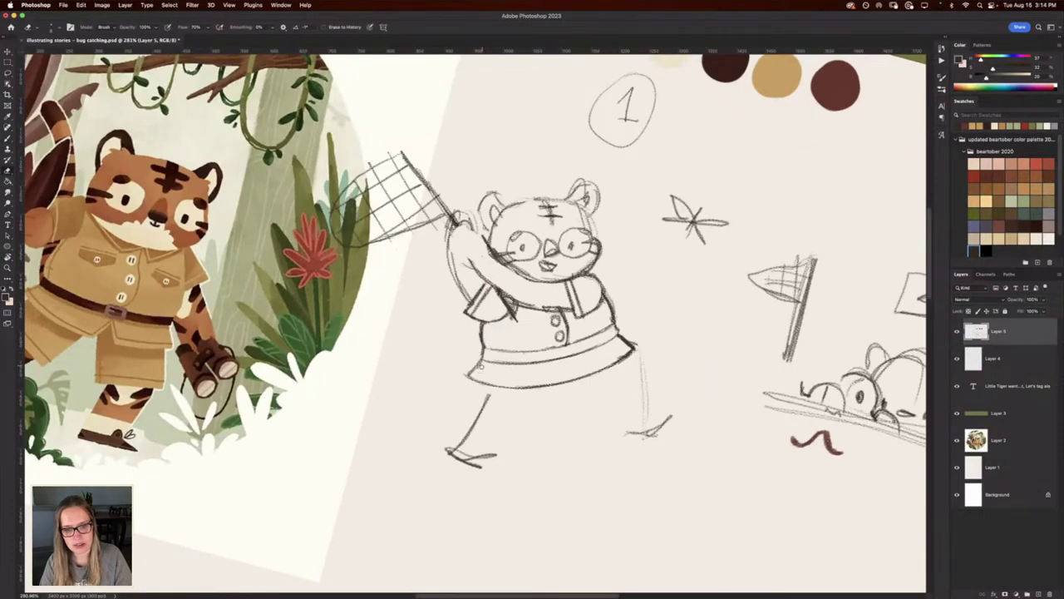
# Turn the bottom band of the outfit into shorts by drawing a notch between the legs and erasing the line across it.
pyautogui.press('r')
pyautogui.moveTo(642, 330)
pyautogui.mouseDown()
pyautogui.moveTo(582, 452)
pyautogui.moveTo(572, 344)
pyautogui.mouseUp()
pyautogui.press('b')
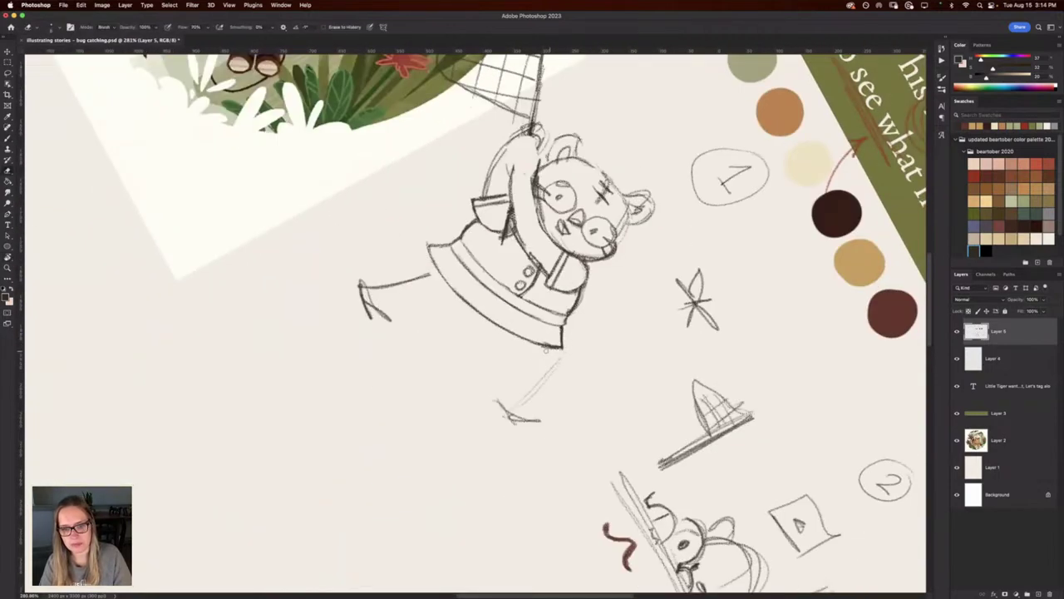
pyautogui.press('r')
pyautogui.moveTo(335, 225); pyautogui.dragTo(355, 280)
pyautogui.moveTo(285, 345); pyautogui.dragTo(337, 326)
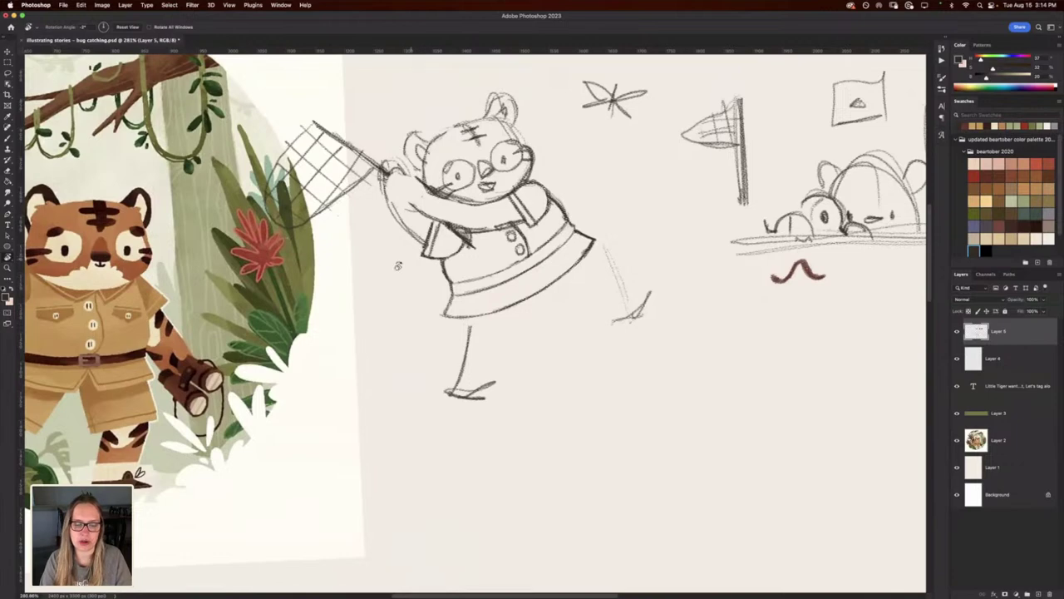
pyautogui.moveTo(322, 285)
pyautogui.mouseDown()
pyautogui.moveTo(582, 266)
pyautogui.moveTo(601, 281)
pyautogui.moveTo(604, 257)
pyautogui.mouseUp()
pyautogui.press('b')
pyautogui.press('e')
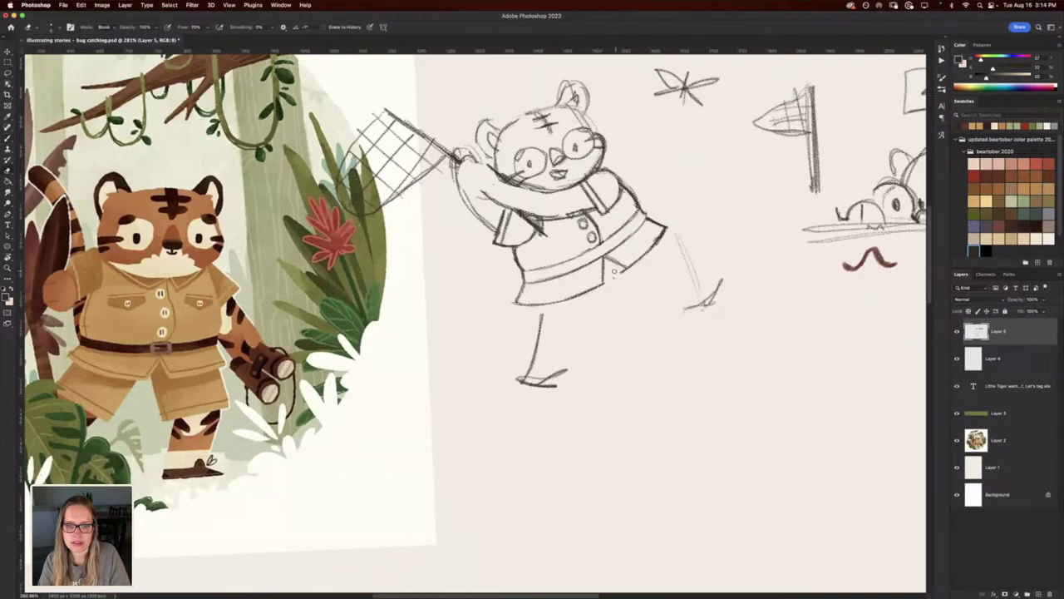
pyautogui.press('r')
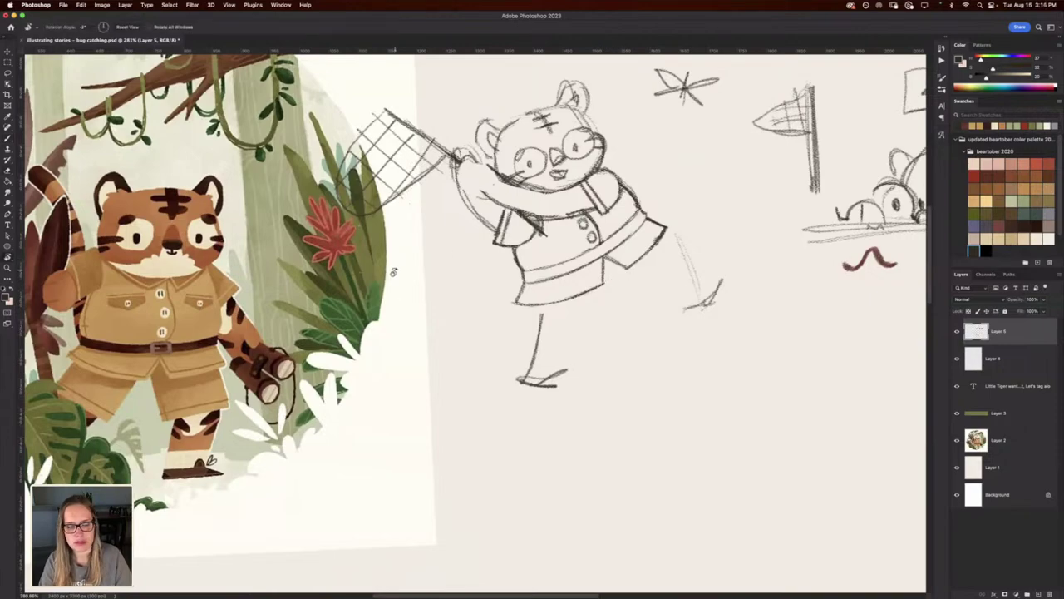
# Block in the standing leg with two straight outlines and a shoe, and start the top line of the raised leg.
pyautogui.moveTo(394, 271); pyautogui.dragTo(379, 313)
pyautogui.press('b')
pyautogui.moveTo(614, 154)
pyautogui.mouseDown()
pyautogui.moveTo(638, 151)
pyautogui.moveTo(340, 193)
pyautogui.mouseUp()
pyautogui.press('r')
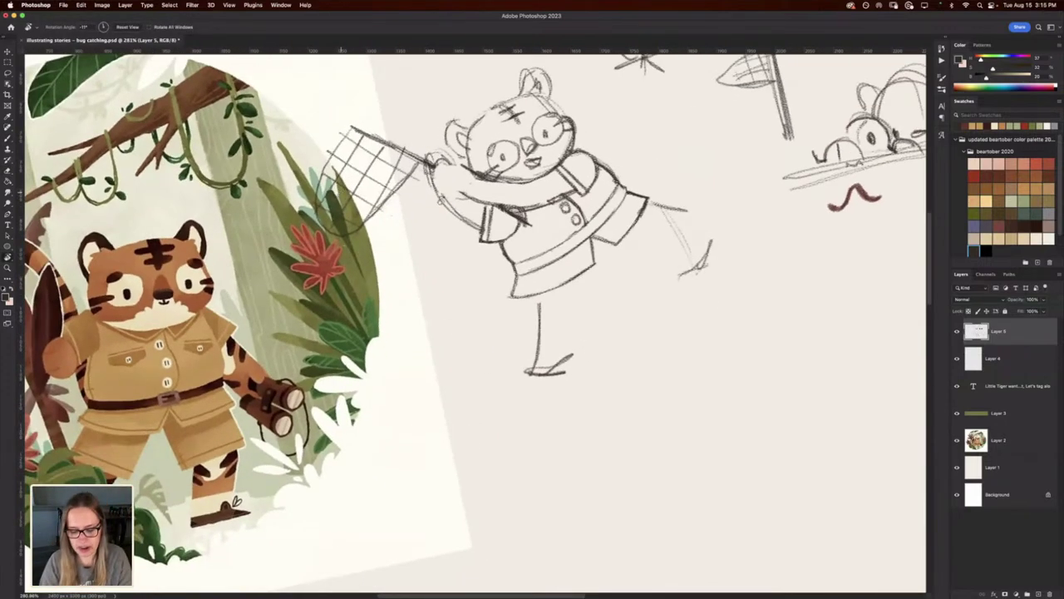
pyautogui.press('b')
pyautogui.moveTo(532, 301); pyautogui.dragTo(532, 386)
pyautogui.moveTo(528, 333)
pyautogui.mouseDown()
pyautogui.moveTo(525, 392)
pyautogui.moveTo(587, 373)
pyautogui.mouseUp()
pyautogui.moveTo(567, 304); pyautogui.dragTo(567, 383)
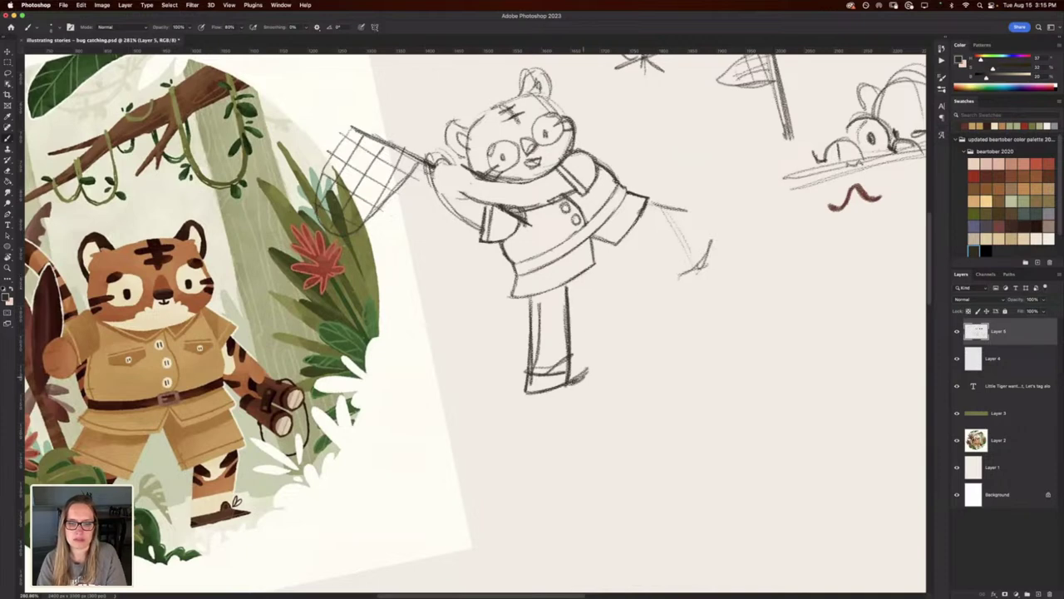
# Try a raised leg outline with a foot line, and erase it together with the old stick leg.
pyautogui.moveTo(622, 237); pyautogui.dragTo(657, 251)
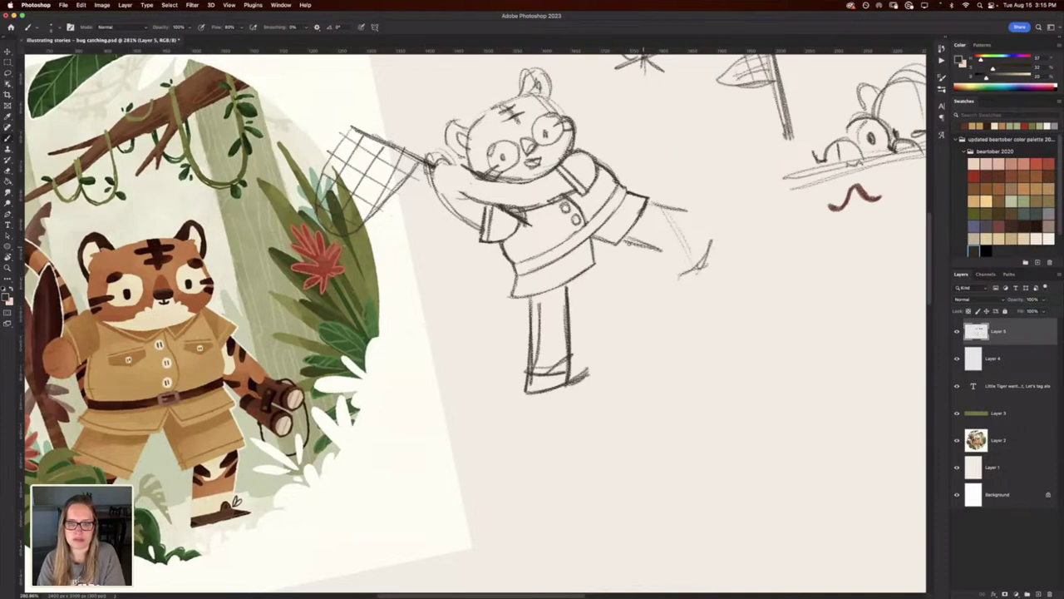
pyautogui.moveTo(692, 213); pyautogui.dragTo(717, 285)
pyautogui.moveTo(655, 250)
pyautogui.mouseDown()
pyautogui.moveTo(682, 308)
pyautogui.moveTo(663, 250)
pyautogui.mouseUp()
pyautogui.press('e')
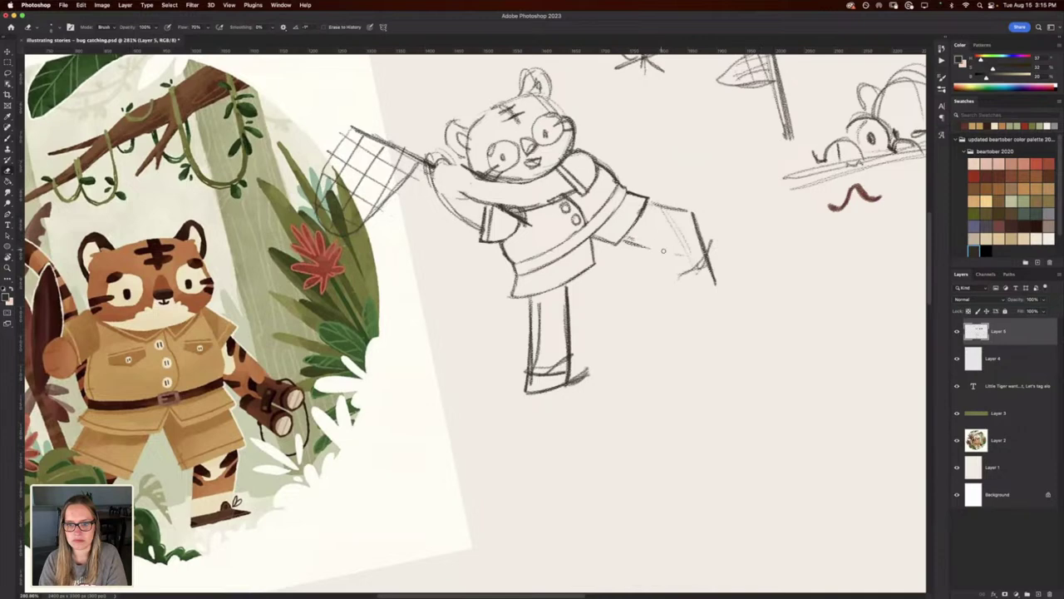
pyautogui.moveTo(650, 210)
pyautogui.mouseDown()
pyautogui.moveTo(677, 208)
pyautogui.moveTo(668, 206)
pyautogui.moveTo(684, 278)
pyautogui.mouseUp()
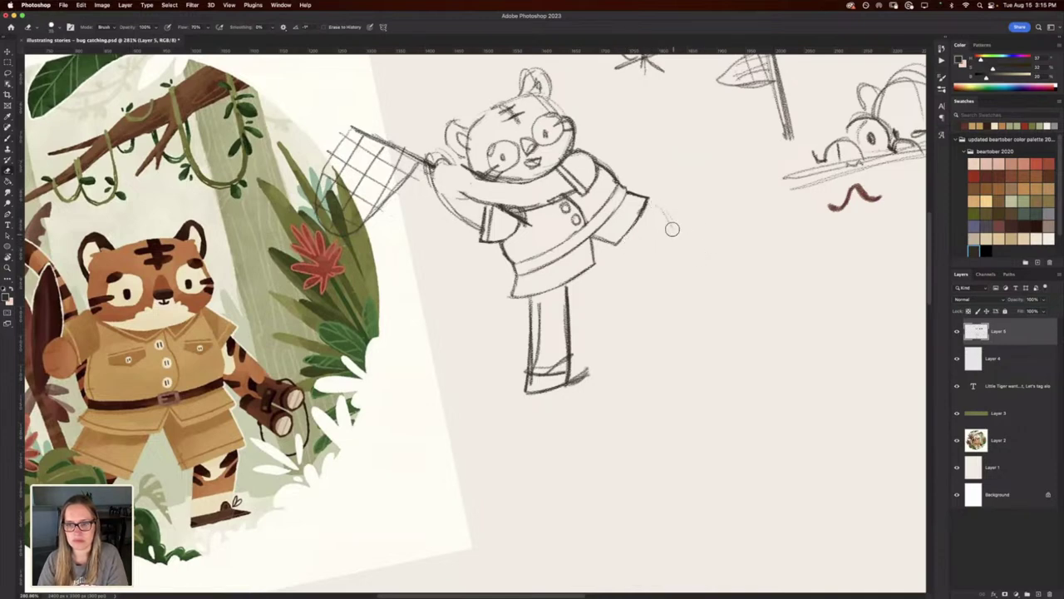
# Clean up the inner lines of the standing leg and reduce its shoe to a small pointed toe.
pyautogui.press('r')
pyautogui.moveTo(399, 304); pyautogui.dragTo(491, 271)
pyautogui.moveTo(527, 388); pyautogui.dragTo(545, 326)
pyautogui.moveTo(546, 325)
pyautogui.mouseDown()
pyautogui.moveTo(522, 388)
pyautogui.moveTo(542, 385)
pyautogui.moveTo(552, 365)
pyautogui.moveTo(565, 405)
pyautogui.mouseUp()
pyautogui.press('b')
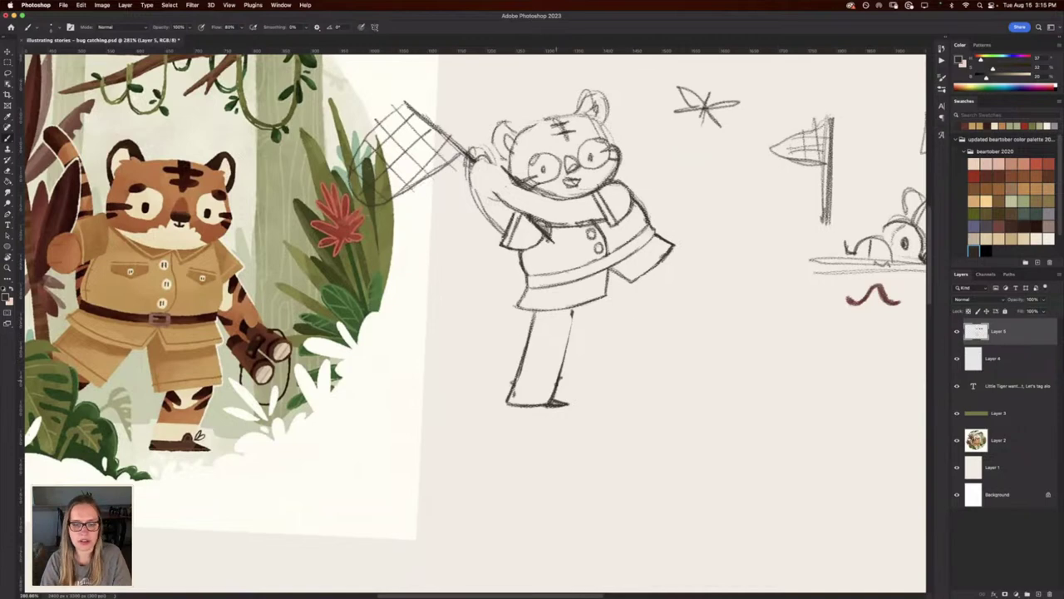
# Reinforce both side outlines of the standing leg from the shorts down to the foot.
pyautogui.moveTo(570, 331); pyautogui.dragTo(557, 399)
pyautogui.moveTo(573, 311); pyautogui.dragTo(563, 361)
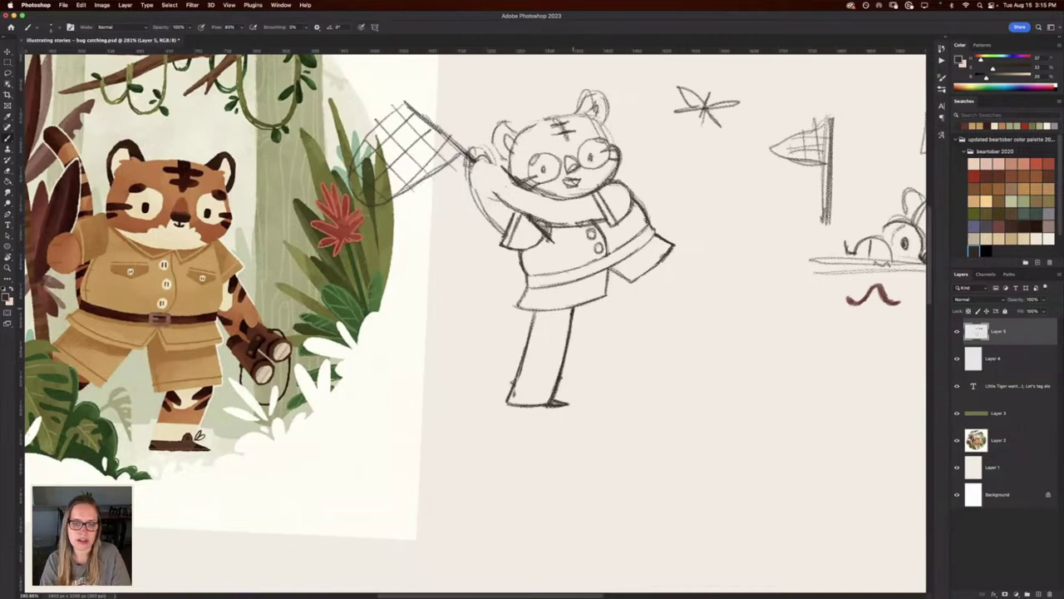
pyautogui.moveTo(532, 320)
pyautogui.mouseDown()
pyautogui.moveTo(511, 386)
pyautogui.moveTo(526, 346)
pyautogui.moveTo(520, 384)
pyautogui.moveTo(518, 370)
pyautogui.mouseUp()
pyautogui.press('e')
pyautogui.press('b')
pyautogui.moveTo(527, 331); pyautogui.dragTo(508, 399)
pyautogui.moveTo(534, 311); pyautogui.dragTo(522, 364)
# Examine the standing leg and shoe against the legs of the tiger in the finished illustration.
pyautogui.press('r')
pyautogui.moveTo(547, 407)
pyautogui.mouseDown()
pyautogui.moveTo(600, 304)
pyautogui.moveTo(586, 344)
pyautogui.mouseUp()
pyautogui.press('b')
pyautogui.press('r')
pyautogui.moveTo(324, 275)
pyautogui.mouseDown()
pyautogui.moveTo(353, 219)
pyautogui.moveTo(398, 179)
pyautogui.mouseUp()
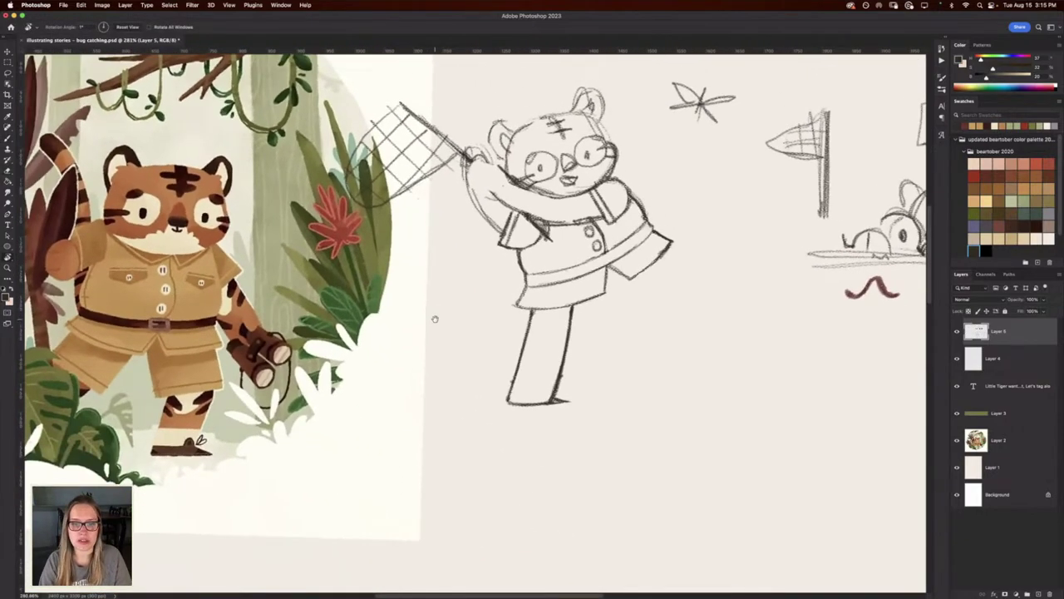
pyautogui.moveTo(481, 269); pyautogui.dragTo(446, 277)
pyautogui.press('b')
pyautogui.press('e')
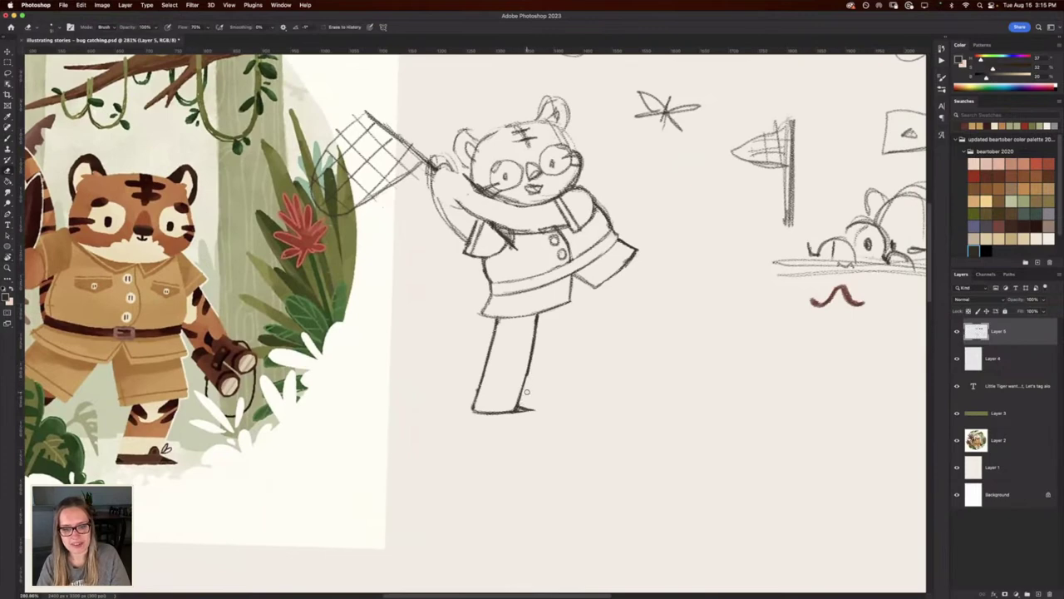
pyautogui.press('b')
pyautogui.hscroll(-4, 414, 318)
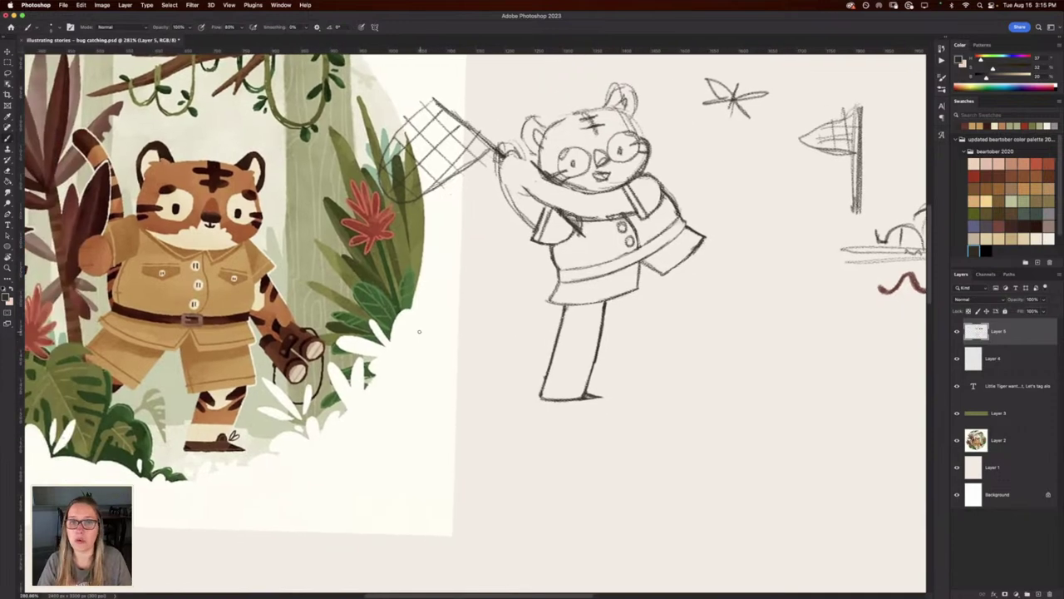
# Sketch a separate rounded body with two straight legs in the empty area beside the running tiger, trimming the right-hand leg's flared foot.
pyautogui.moveTo(621, 346); pyautogui.dragTo(534, 335)
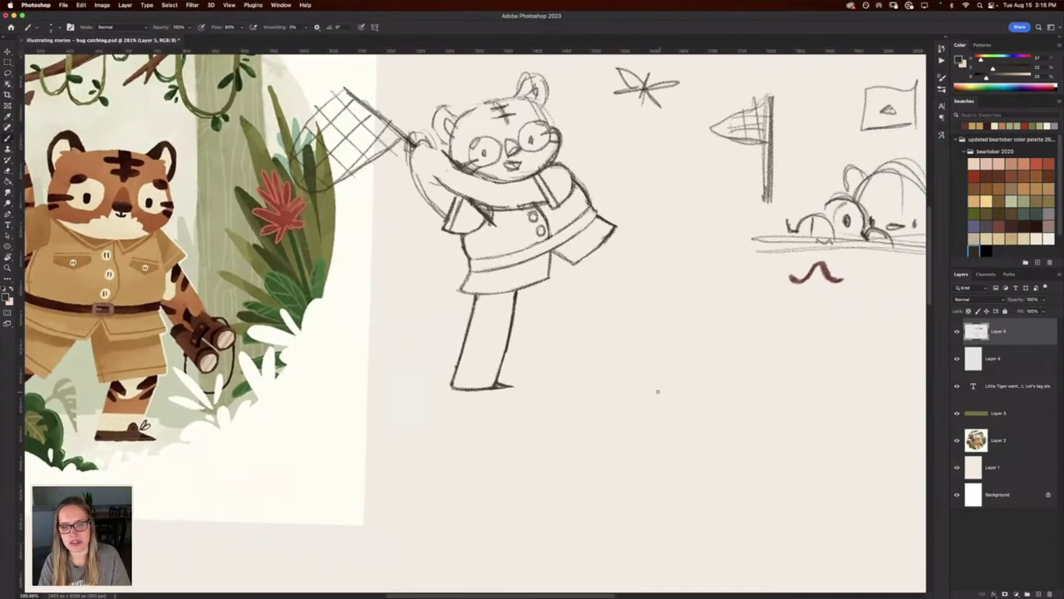
pyautogui.moveTo(616, 332)
pyautogui.mouseDown()
pyautogui.moveTo(615, 394)
pyautogui.moveTo(673, 342)
pyautogui.moveTo(614, 323)
pyautogui.moveTo(609, 486)
pyautogui.moveTo(647, 478)
pyautogui.mouseUp()
pyautogui.moveTo(630, 420); pyautogui.dragTo(634, 487)
pyautogui.moveTo(637, 397)
pyautogui.mouseDown()
pyautogui.moveTo(634, 479)
pyautogui.moveTo(611, 477)
pyautogui.moveTo(664, 486)
pyautogui.moveTo(699, 468)
pyautogui.mouseUp()
pyautogui.moveTo(688, 476); pyautogui.dragTo(676, 388)
pyautogui.moveTo(676, 387)
pyautogui.mouseDown()
pyautogui.moveTo(686, 474)
pyautogui.moveTo(677, 480)
pyautogui.mouseUp()
pyautogui.moveTo(665, 432); pyautogui.dragTo(660, 482)
pyautogui.moveTo(664, 387)
pyautogui.mouseDown()
pyautogui.moveTo(657, 485)
pyautogui.moveTo(697, 463)
pyautogui.mouseUp()
pyautogui.moveTo(695, 469); pyautogui.dragTo(677, 364)
pyautogui.moveTo(680, 436)
pyautogui.mouseDown()
pyautogui.moveTo(658, 324)
pyautogui.moveTo(617, 399)
pyautogui.mouseUp()
pyautogui.moveTo(596, 459); pyautogui.dragTo(520, 402)
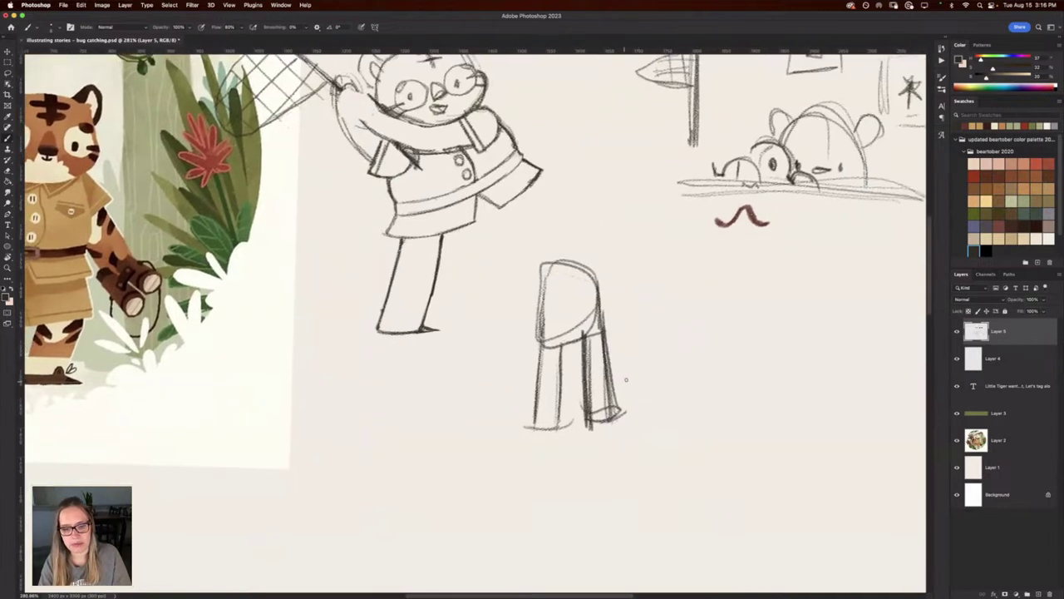
pyautogui.press('e')
pyautogui.moveTo(615, 386)
pyautogui.mouseDown()
pyautogui.moveTo(617, 412)
pyautogui.moveTo(611, 370)
pyautogui.mouseUp()
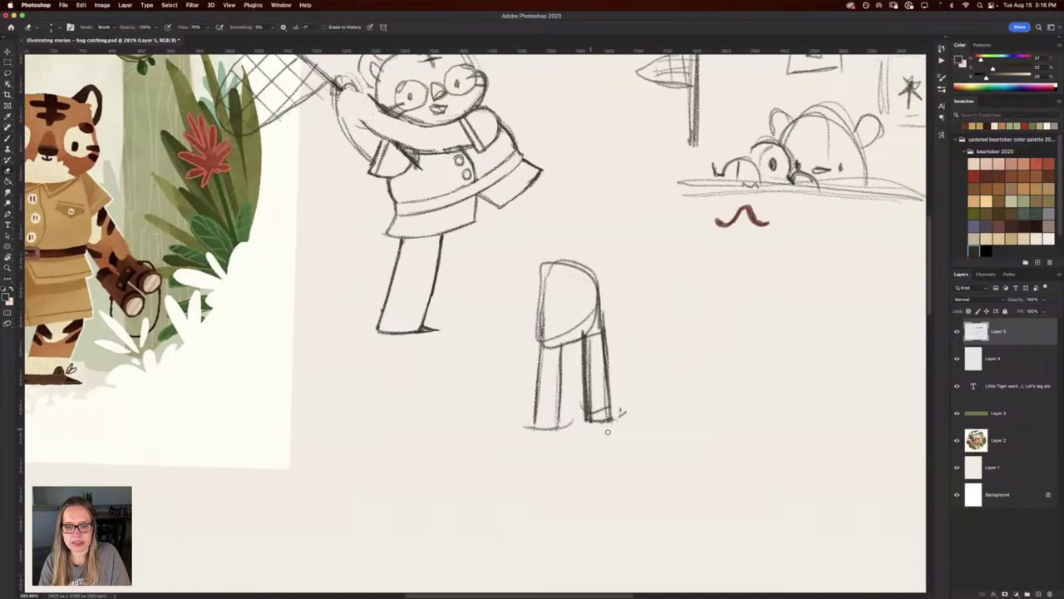
# Lasso the right-hand leg of the practice body and rotate it outward about 12 degrees, keeping it attached at the body.
pyautogui.press('l')
pyautogui.moveTo(615, 378)
pyautogui.mouseDown()
pyautogui.moveTo(578, 377)
pyautogui.moveTo(588, 429)
pyautogui.mouseUp()
pyautogui.hotkey('ctrl', 'd')
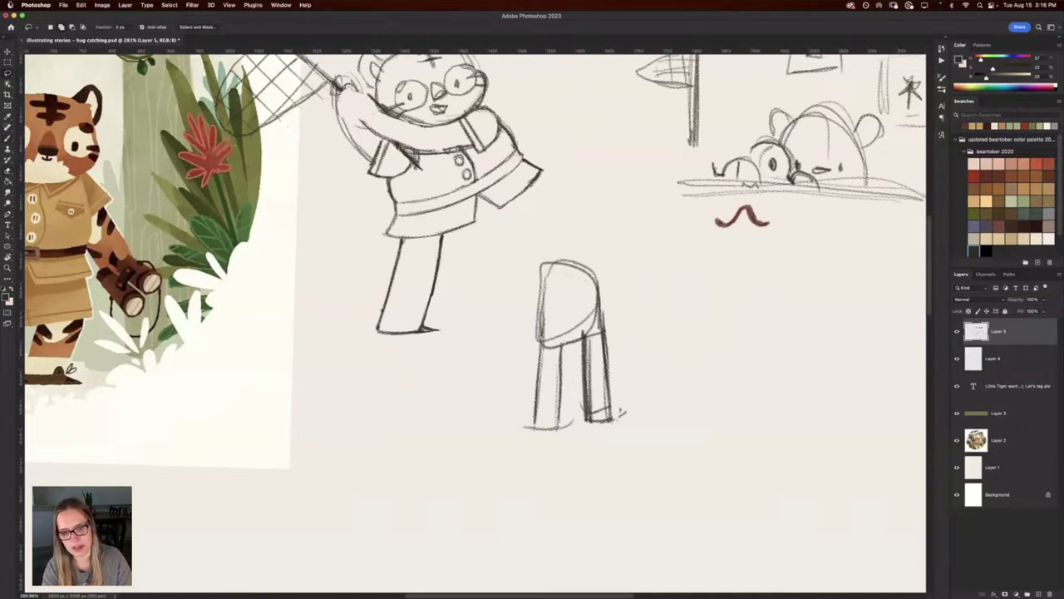
pyautogui.moveTo(578, 334)
pyautogui.mouseDown()
pyautogui.moveTo(578, 419)
pyautogui.moveTo(636, 370)
pyautogui.moveTo(617, 334)
pyautogui.moveTo(582, 332)
pyautogui.moveTo(564, 299)
pyautogui.mouseUp()
pyautogui.hotkey('ctrl', 't')
pyautogui.moveTo(597, 374)
pyautogui.mouseDown()
pyautogui.moveTo(614, 368)
pyautogui.moveTo(606, 372)
pyautogui.mouseUp()
pyautogui.moveTo(568, 282); pyautogui.dragTo(554, 288)
pyautogui.moveTo(599, 360); pyautogui.dragTo(599, 356)
pyautogui.moveTo(546, 270); pyautogui.dragTo(555, 264)
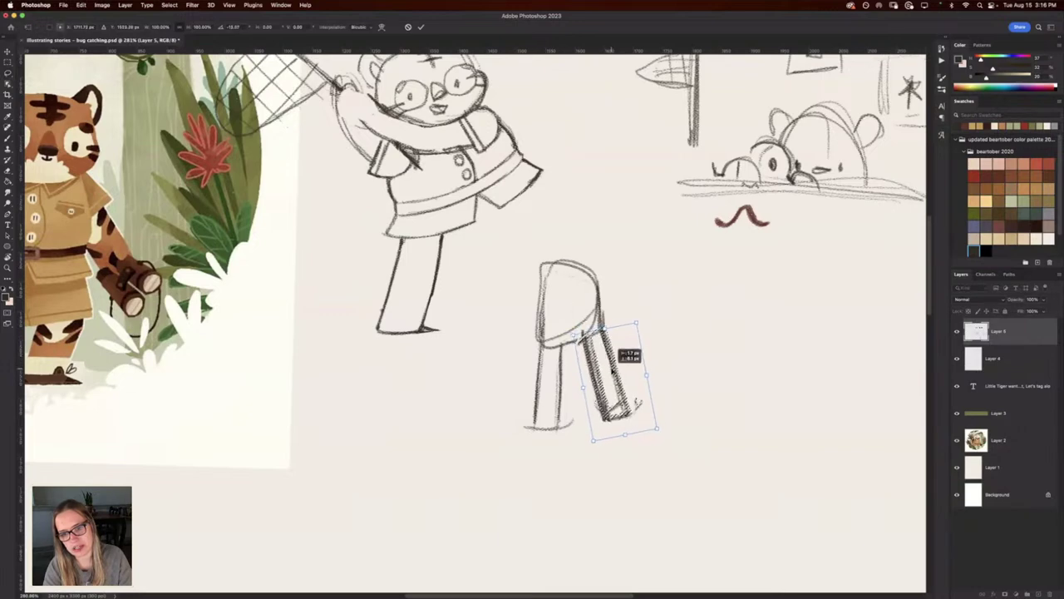
pyautogui.press('Return')
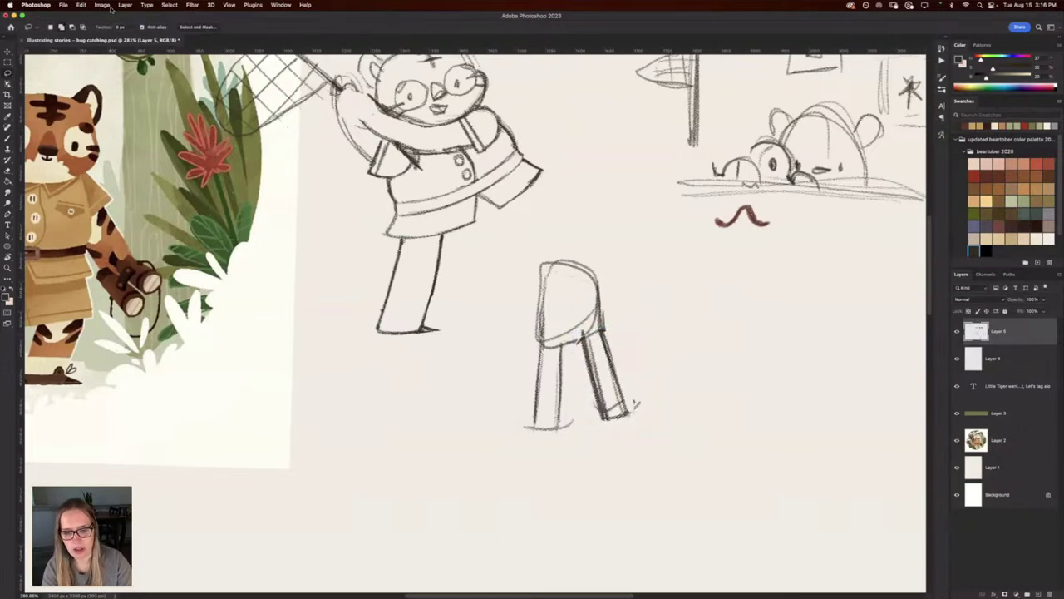
# Rotate the lower half of the practice body's left-hand leg backward to bend it at the knee.
pyautogui.moveTo(572, 389)
pyautogui.mouseDown()
pyautogui.moveTo(520, 417)
pyautogui.moveTo(571, 447)
pyautogui.moveTo(572, 391)
pyautogui.mouseUp()
pyautogui.press('super+t')
pyautogui.moveTo(528, 354); pyautogui.dragTo(559, 349)
pyautogui.moveTo(547, 422)
pyautogui.mouseDown()
pyautogui.moveTo(528, 416)
pyautogui.moveTo(536, 414)
pyautogui.mouseUp()
pyautogui.press('Return')
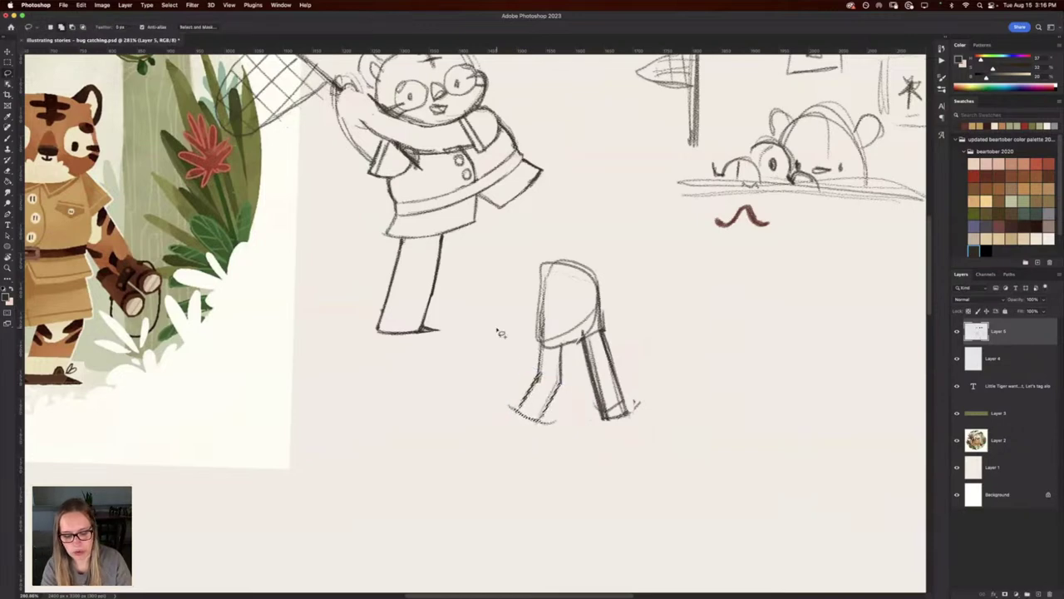
pyautogui.hotkey('ctrl', 'd')
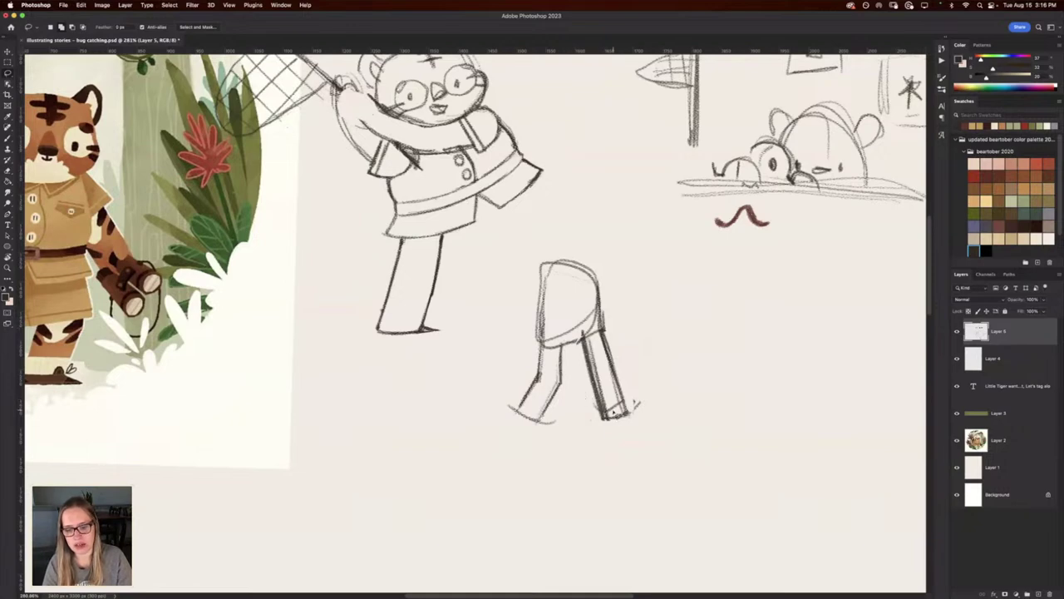
# Reinforce the feet and the bent leg's outlines on the practice body with darker strokes.
pyautogui.press('b')
pyautogui.moveTo(620, 414); pyautogui.dragTo(627, 408)
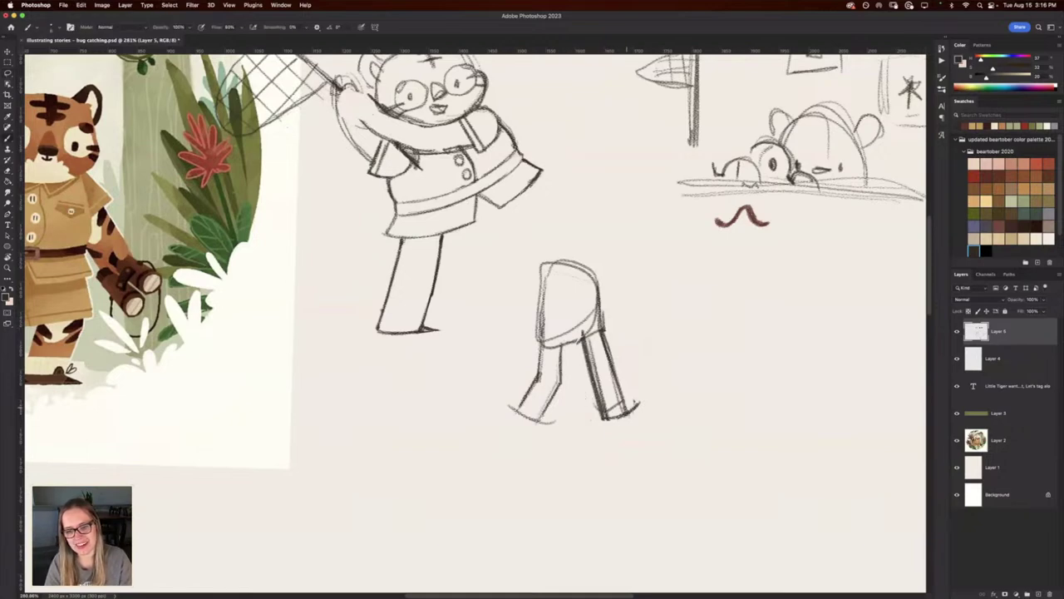
pyautogui.moveTo(515, 418); pyautogui.dragTo(534, 374)
pyautogui.moveTo(552, 418); pyautogui.dragTo(539, 306)
pyautogui.moveTo(541, 370)
pyautogui.mouseDown()
pyautogui.moveTo(537, 321)
pyautogui.moveTo(557, 344)
pyautogui.mouseUp()
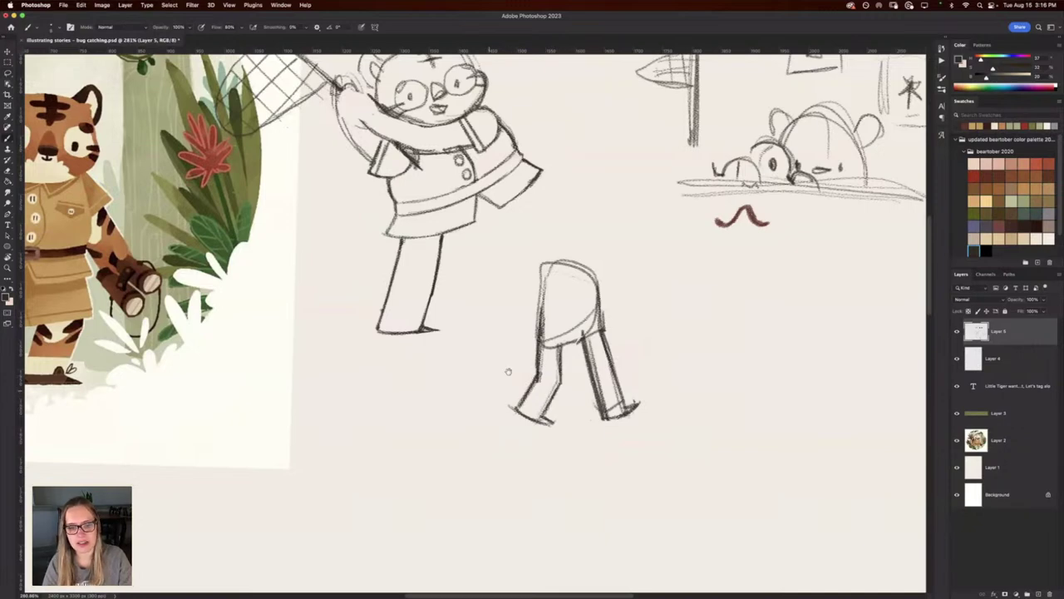
# Erase the doubled inner lines of the practice body's straight right-hand leg.
pyautogui.scroll(3, 507, 371)
pyautogui.hscroll(2, 507, 370)
pyautogui.press('e')
pyautogui.moveTo(586, 436); pyautogui.dragTo(584, 363)
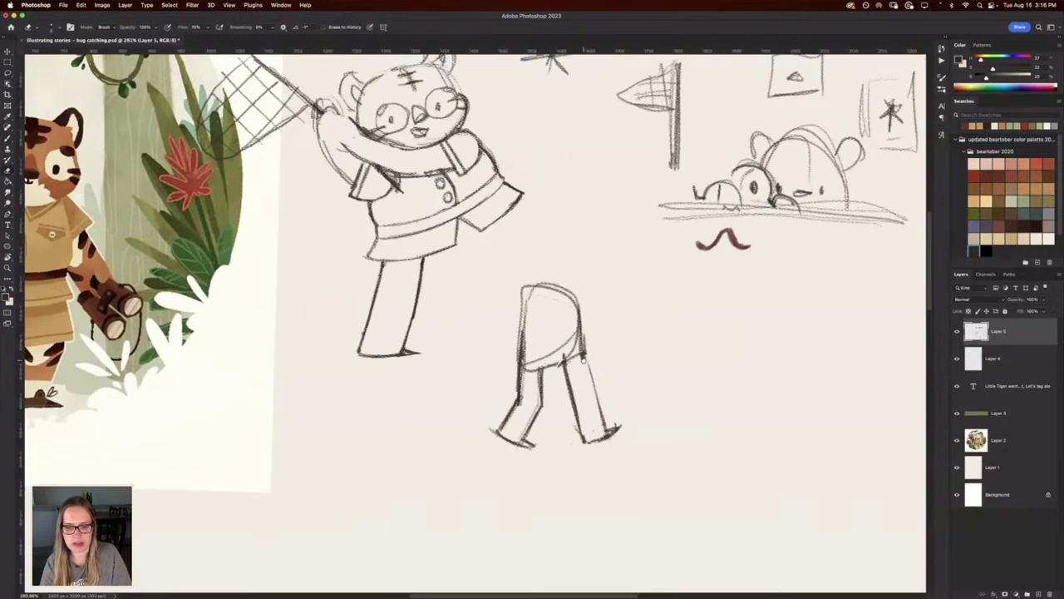
# Erase the leftover inner lines around the practice body's feet and bent lower leg.
pyautogui.moveTo(590, 414); pyautogui.dragTo(561, 365)
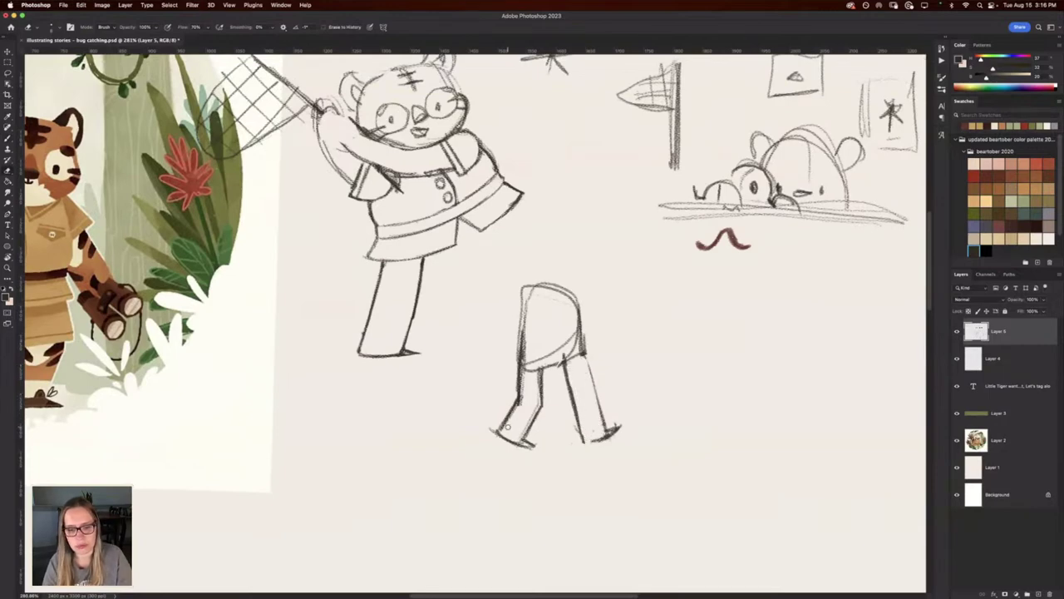
pyautogui.moveTo(515, 412)
pyautogui.mouseDown()
pyautogui.moveTo(523, 388)
pyautogui.moveTo(515, 437)
pyautogui.mouseUp()
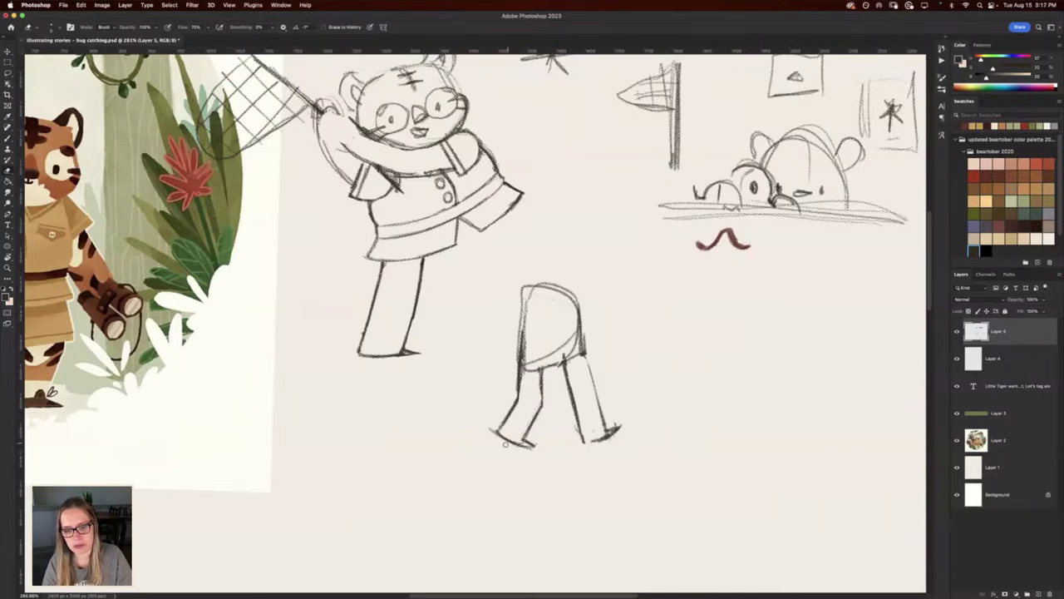
pyautogui.moveTo(403, 415)
pyautogui.mouseDown()
pyautogui.moveTo(418, 413)
pyautogui.moveTo(399, 404)
pyautogui.moveTo(409, 403)
pyautogui.mouseUp()
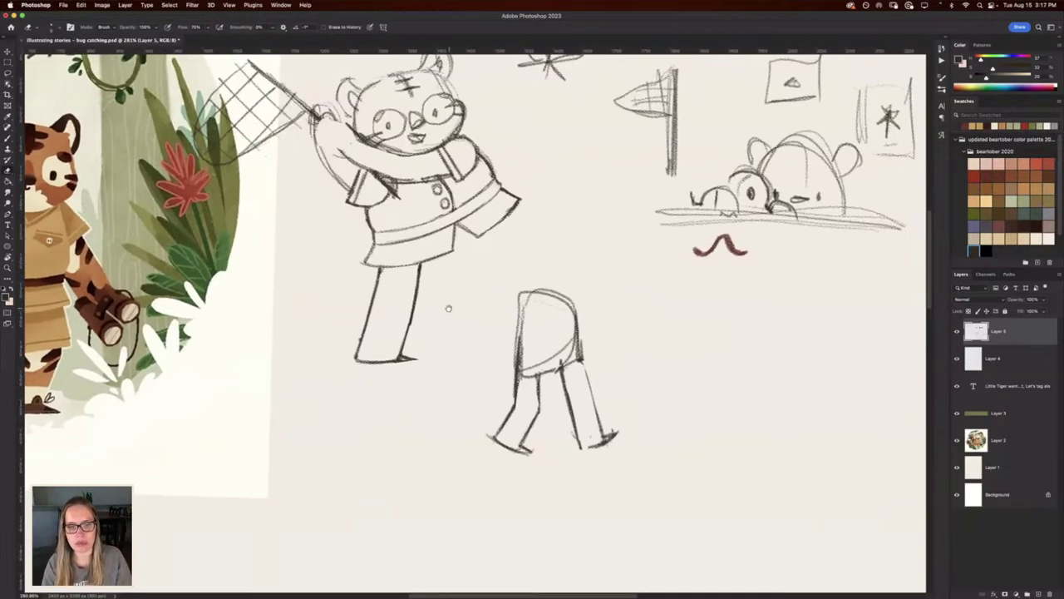
# Lasso the whole practice body and move it away from the running tiger to the empty area below the second thumbnail.
pyautogui.moveTo(449, 308); pyautogui.dragTo(465, 336)
pyautogui.press('b')
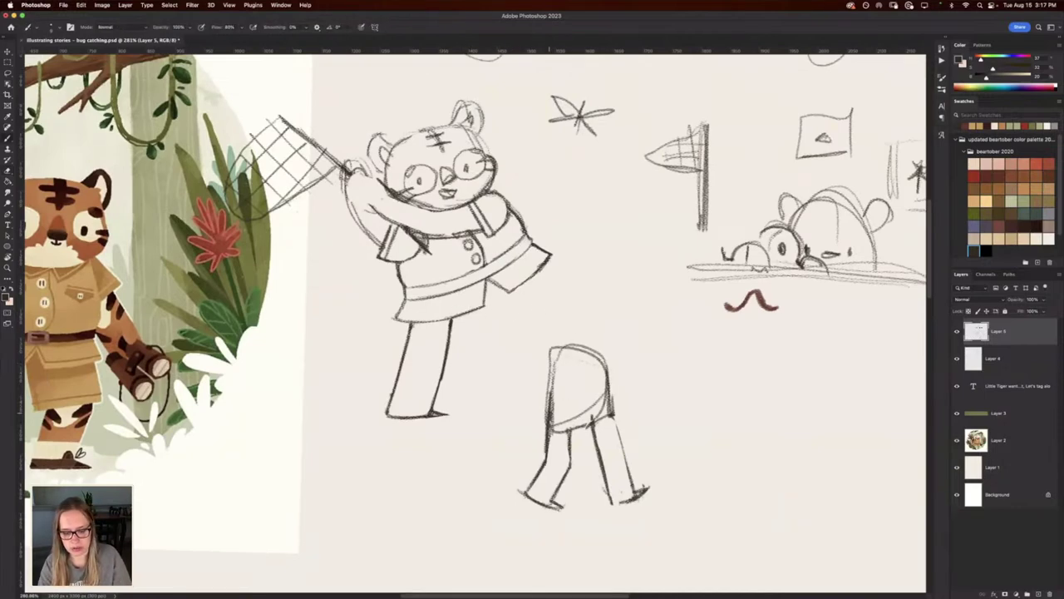
pyautogui.press('l')
pyautogui.moveTo(588, 321)
pyautogui.mouseDown()
pyautogui.moveTo(547, 564)
pyautogui.moveTo(592, 323)
pyautogui.mouseUp()
pyautogui.hotkey('ctrl', 't')
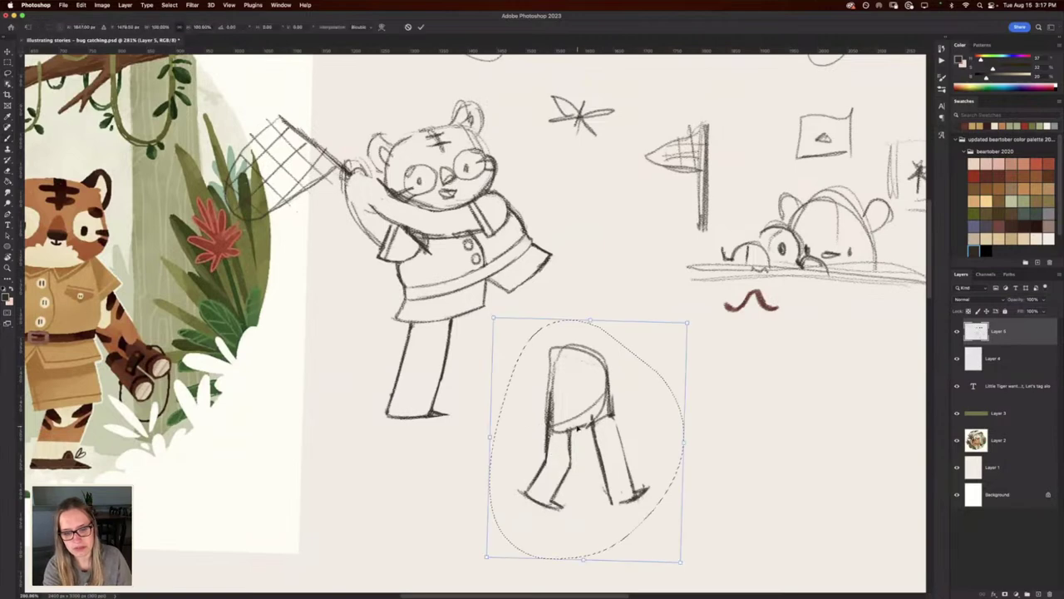
pyautogui.moveTo(577, 431); pyautogui.dragTo(781, 445)
pyautogui.press('Return')
pyautogui.hotkey('ctrl', 'd')
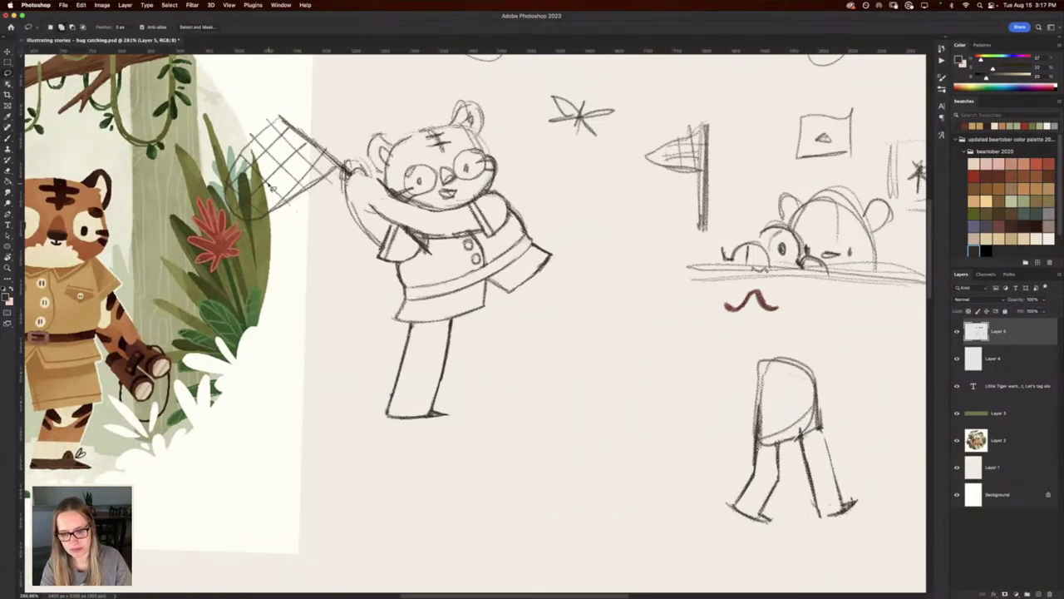
# Sketch a straight second leg with a foot under the running tiger's raised shorts leg, reinforcing both sides with darker strokes.
pyautogui.press('b')
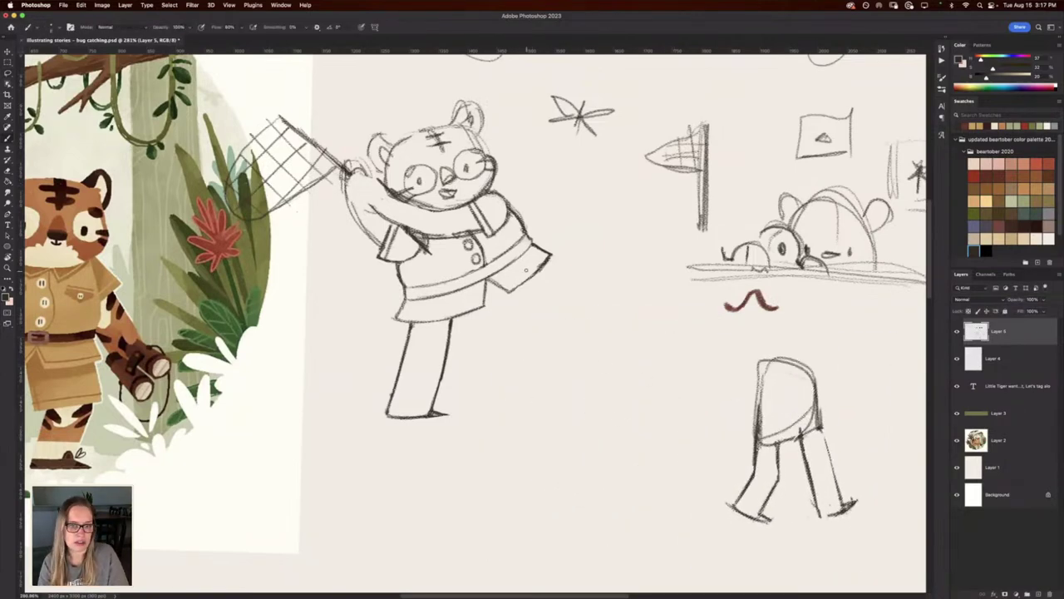
pyautogui.moveTo(524, 283); pyautogui.dragTo(534, 412)
pyautogui.moveTo(479, 289); pyautogui.dragTo(487, 403)
pyautogui.moveTo(484, 352)
pyautogui.mouseDown()
pyautogui.moveTo(489, 418)
pyautogui.moveTo(549, 405)
pyautogui.mouseUp()
pyautogui.moveTo(525, 322); pyautogui.dragTo(533, 397)
pyautogui.moveTo(518, 275); pyautogui.dragTo(531, 407)
pyautogui.moveTo(481, 318); pyautogui.dragTo(489, 416)
pyautogui.moveTo(480, 295); pyautogui.dragTo(488, 406)
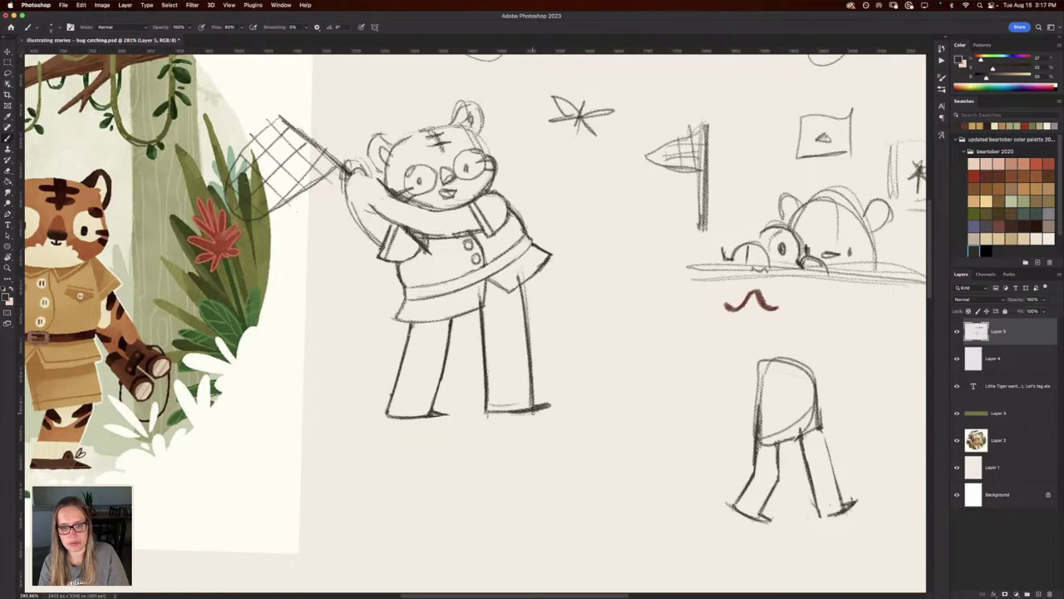
# Lasso the new leg and rotate it outward so it extends diagonally from the running tiger's shorts.
pyautogui.press('l')
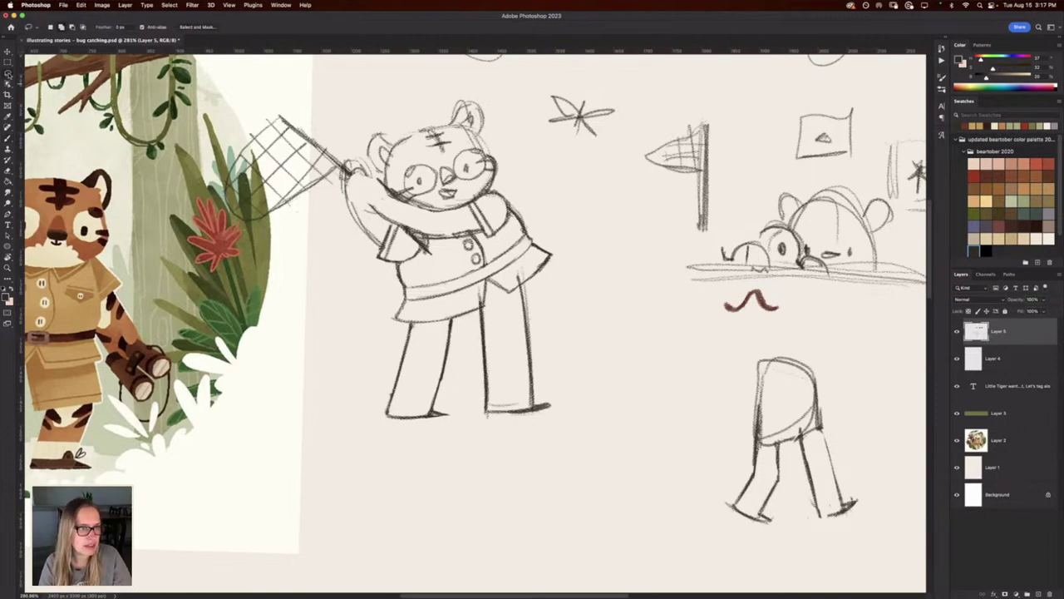
pyautogui.moveTo(517, 272)
pyautogui.mouseDown()
pyautogui.moveTo(520, 396)
pyautogui.moveTo(480, 289)
pyautogui.moveTo(502, 445)
pyautogui.moveTo(539, 314)
pyautogui.moveTo(520, 274)
pyautogui.mouseUp()
pyautogui.press('super+t')
pyautogui.moveTo(472, 244); pyautogui.dragTo(453, 256)
pyautogui.moveTo(527, 360); pyautogui.dragTo(563, 335)
pyautogui.moveTo(469, 224); pyautogui.dragTo(447, 248)
pyautogui.moveTo(538, 324); pyautogui.dragTo(553, 297)
pyautogui.moveTo(630, 364); pyautogui.dragTo(617, 356)
pyautogui.press('Return')
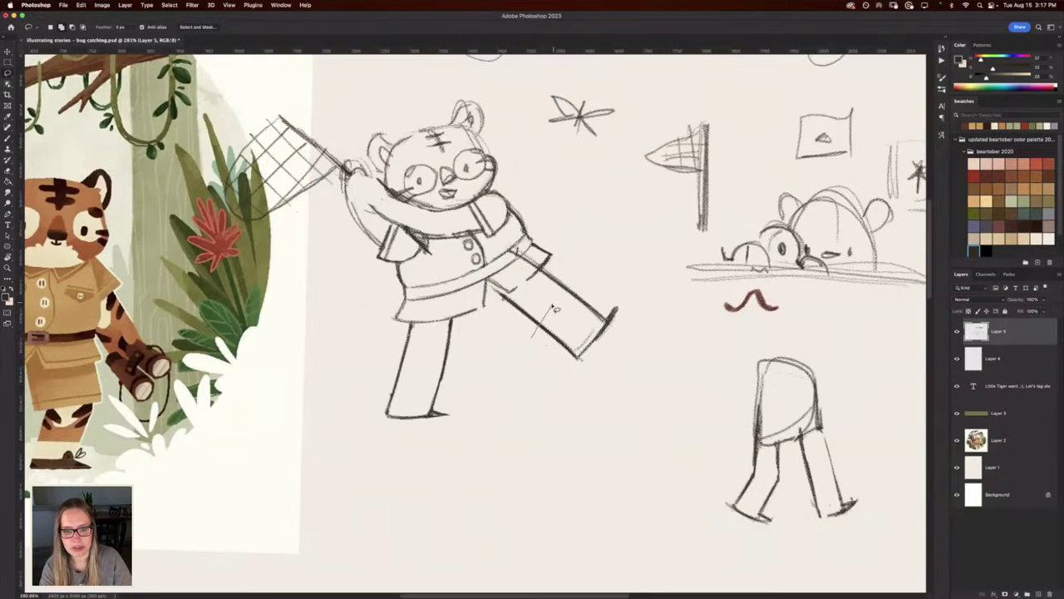
# Lasso the lower half of the extended leg, rotate it downward to bend the knee, and line it up with the thigh.
pyautogui.moveTo(598, 270)
pyautogui.mouseDown()
pyautogui.moveTo(584, 375)
pyautogui.moveTo(586, 218)
pyautogui.mouseUp()
pyautogui.hotkey('ctrl', 't')
pyautogui.moveTo(593, 321); pyautogui.dragTo(589, 330)
pyautogui.moveTo(588, 325); pyautogui.dragTo(588, 321)
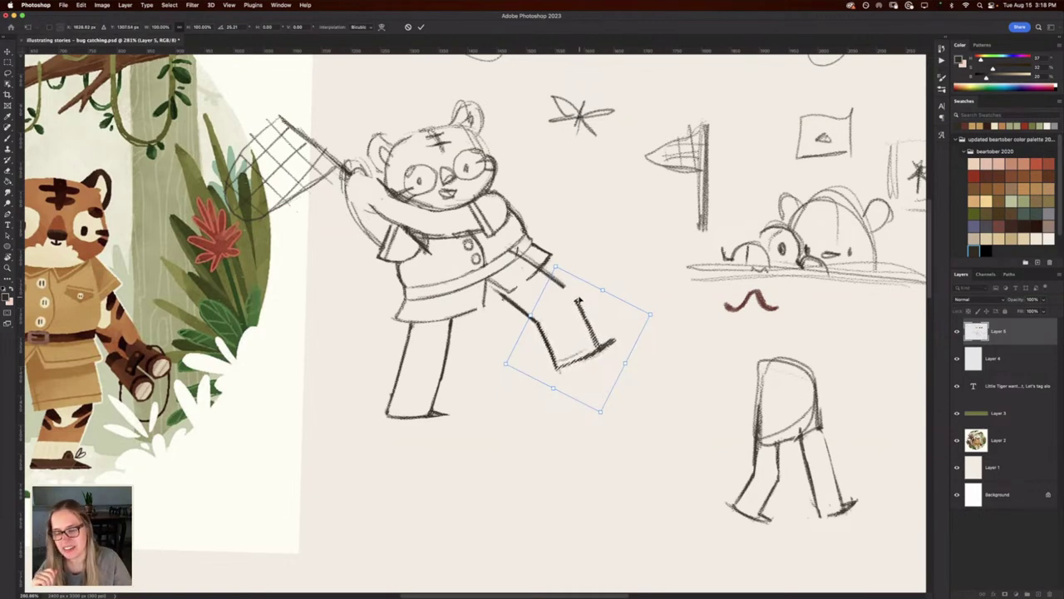
pyautogui.moveTo(572, 326); pyautogui.dragTo(571, 324)
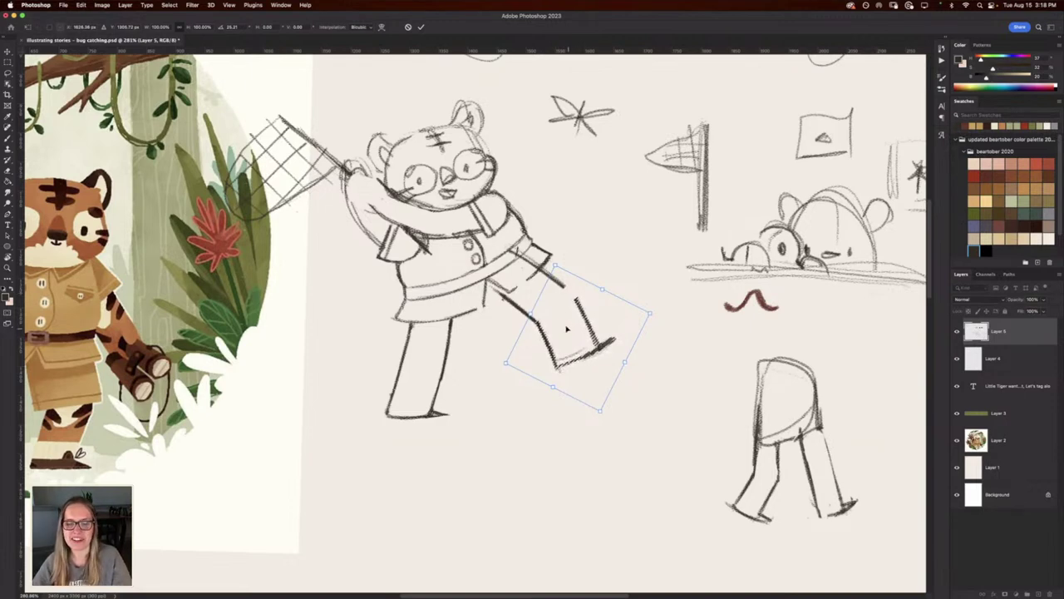
pyautogui.moveTo(566, 320); pyautogui.dragTo(567, 321)
pyautogui.moveTo(516, 222); pyautogui.dragTo(513, 225)
pyautogui.moveTo(570, 330); pyautogui.dragTo(571, 323)
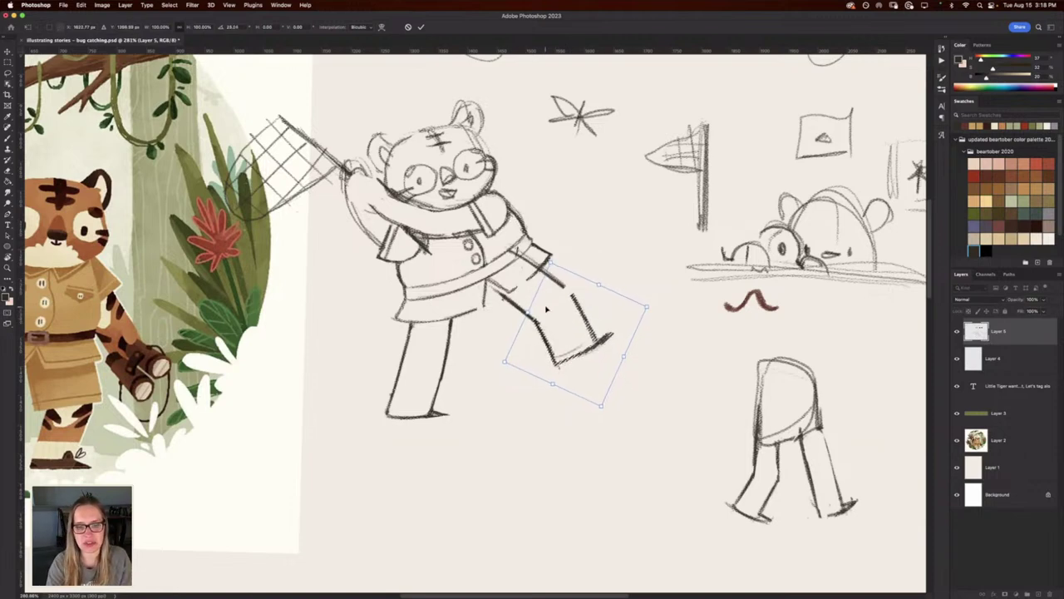
pyautogui.press('Return')
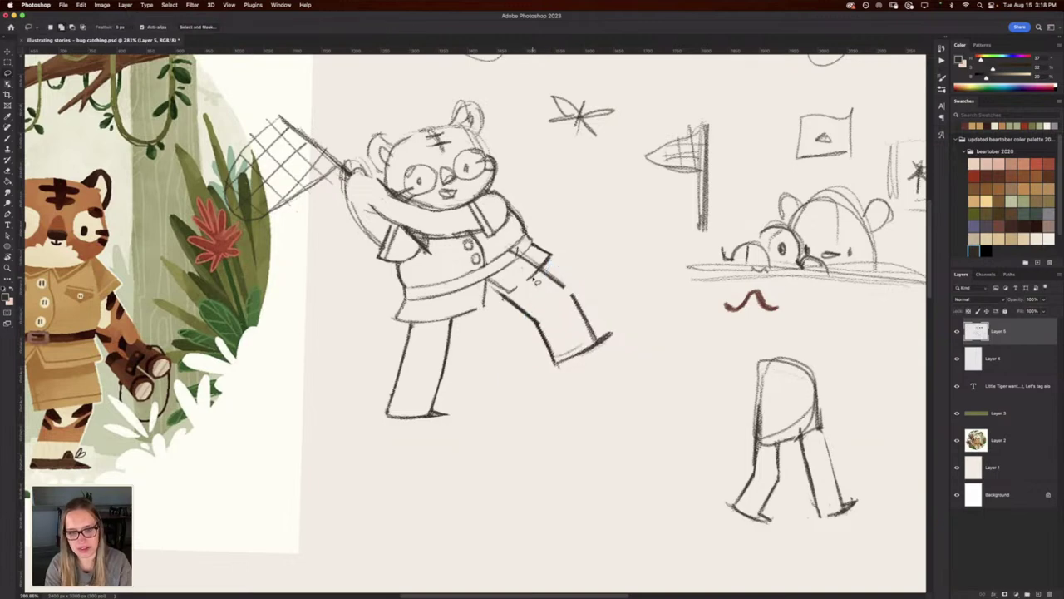
# Lasso the whole bent leg and nudge its position under the running tiger's body.
pyautogui.moveTo(530, 256)
pyautogui.mouseDown()
pyautogui.moveTo(525, 271)
pyautogui.moveTo(578, 322)
pyautogui.moveTo(555, 337)
pyautogui.moveTo(523, 301)
pyautogui.moveTo(490, 293)
pyautogui.moveTo(540, 386)
pyautogui.moveTo(634, 312)
pyautogui.moveTo(530, 256)
pyautogui.mouseUp()
pyautogui.hotkey('ctrl', 't')
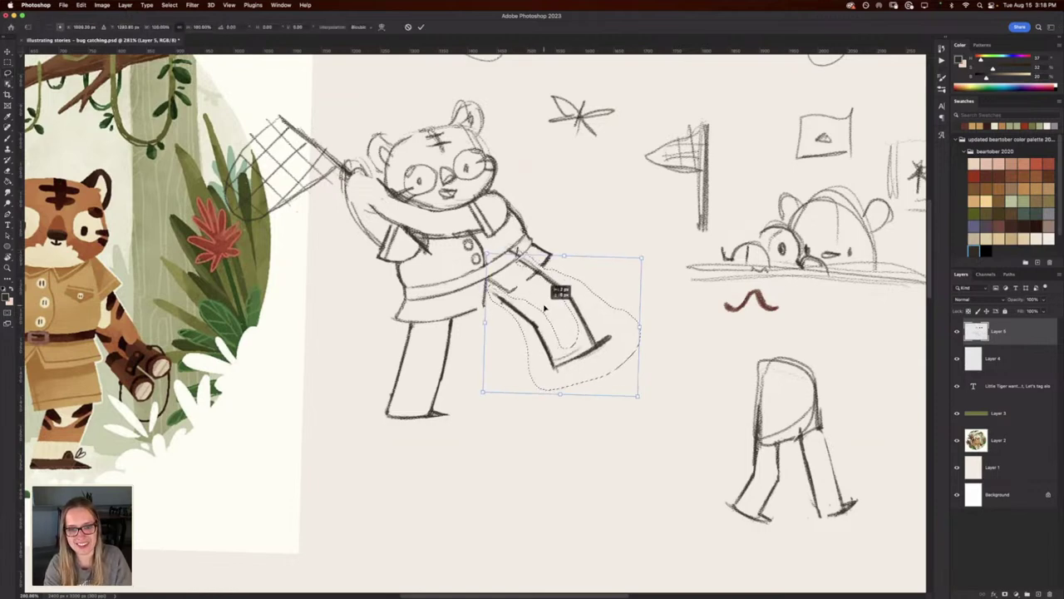
pyautogui.moveTo(545, 309); pyautogui.dragTo(542, 326)
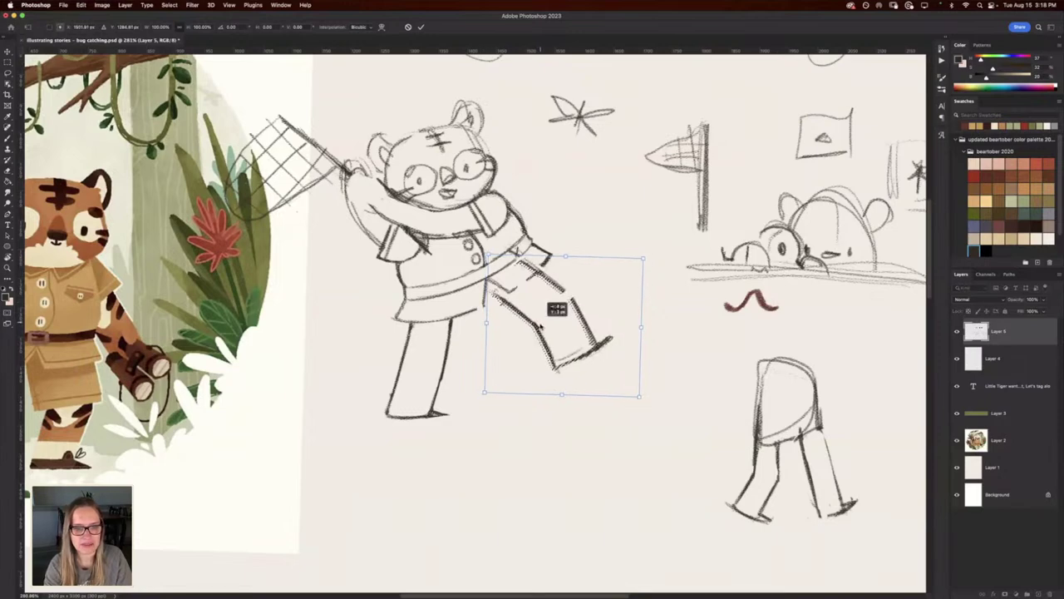
pyautogui.press('Return')
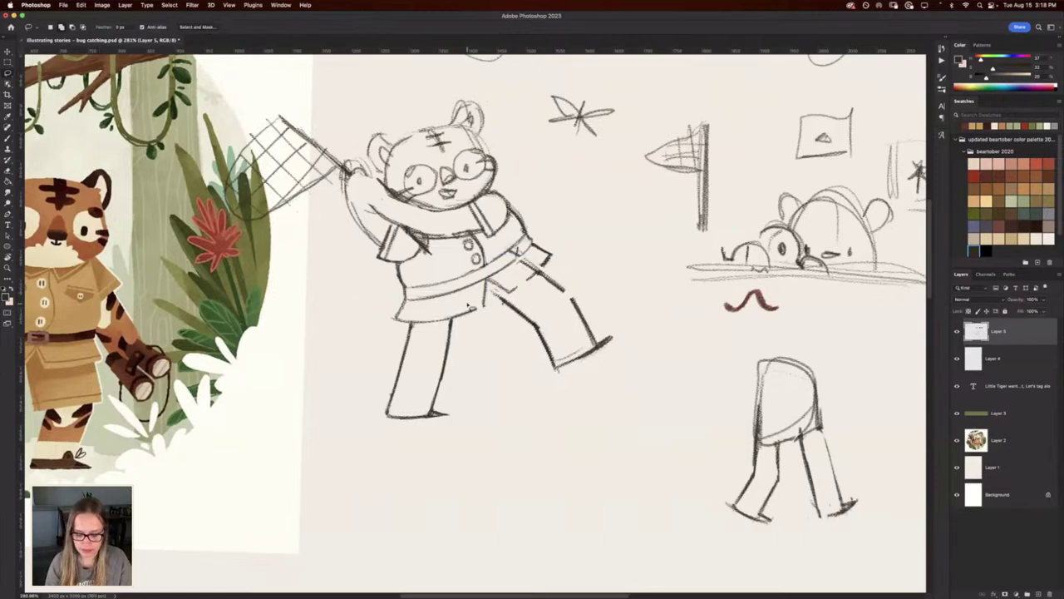
# Flip the canvas view horizontally and erase the bent leg's lines overlapping the running tiger's shirt hem.
pyautogui.press('super+shift+h')
pyautogui.moveTo(368, 303)
pyautogui.mouseDown()
pyautogui.moveTo(601, 330)
pyautogui.moveTo(621, 351)
pyautogui.mouseUp()
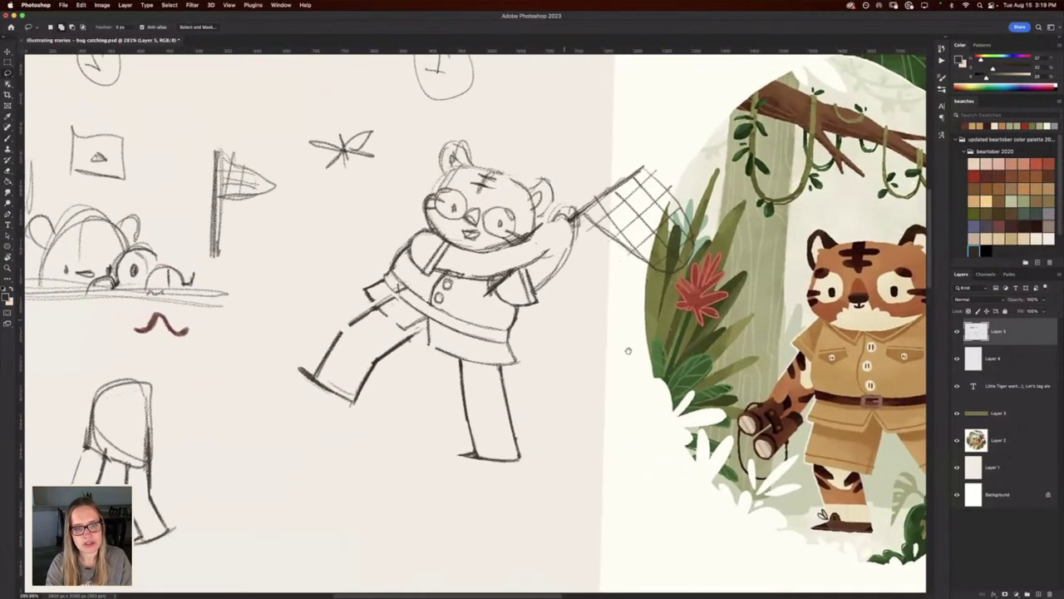
pyautogui.press('e')
pyautogui.moveTo(379, 296)
pyautogui.mouseDown()
pyautogui.moveTo(387, 306)
pyautogui.moveTo(401, 289)
pyautogui.mouseUp()
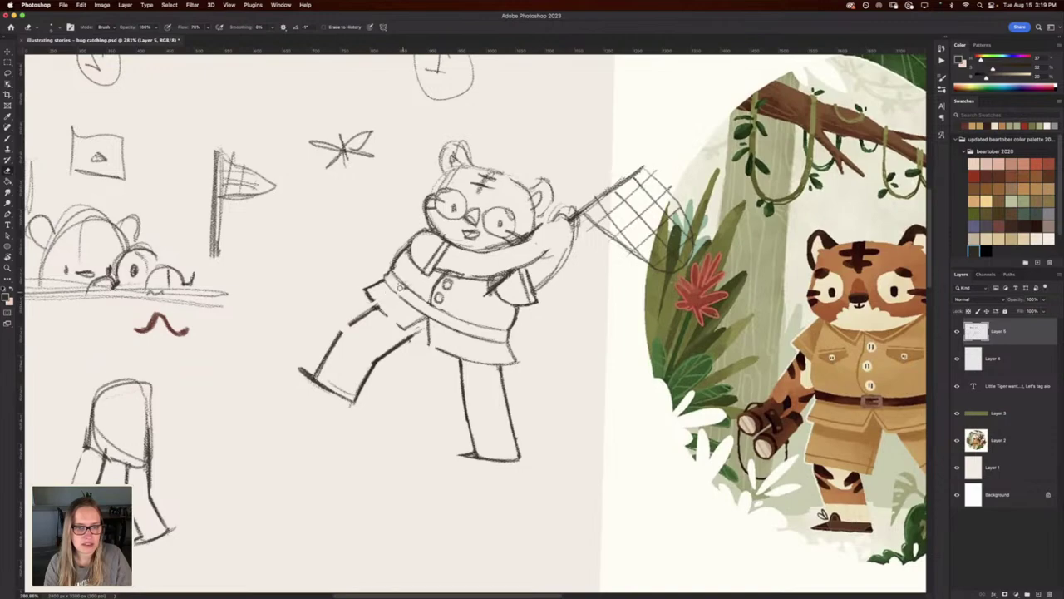
# Lasso the running tiger with its net and apply a Distort transform, pulling the corners on the bent-leg side slightly outward.
pyautogui.scroll(1, 325, 289)
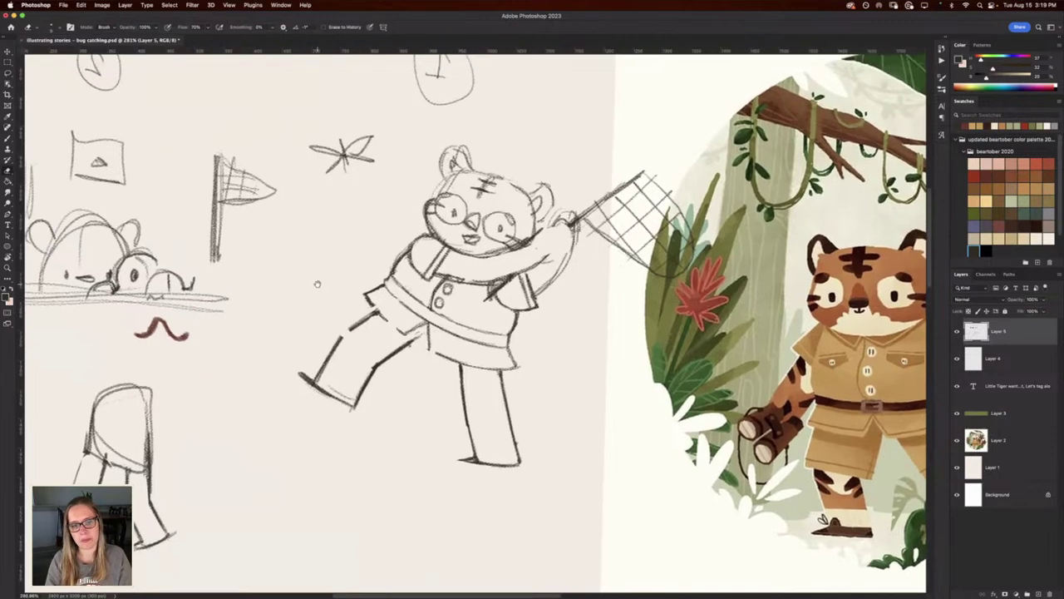
pyautogui.scroll(-4, 329, 290)
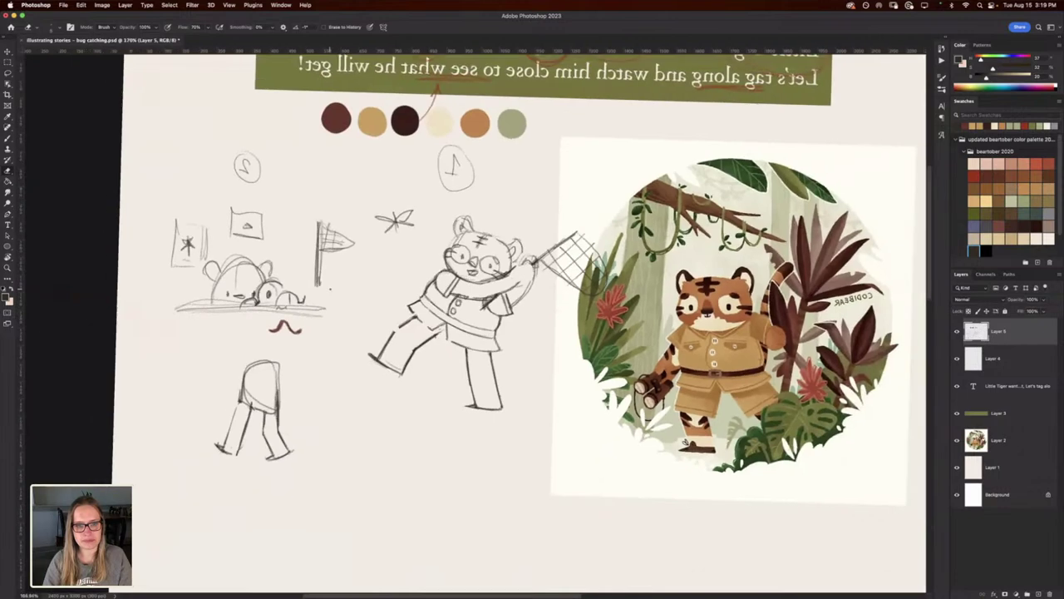
pyautogui.scroll(1, 330, 288)
pyautogui.press('l')
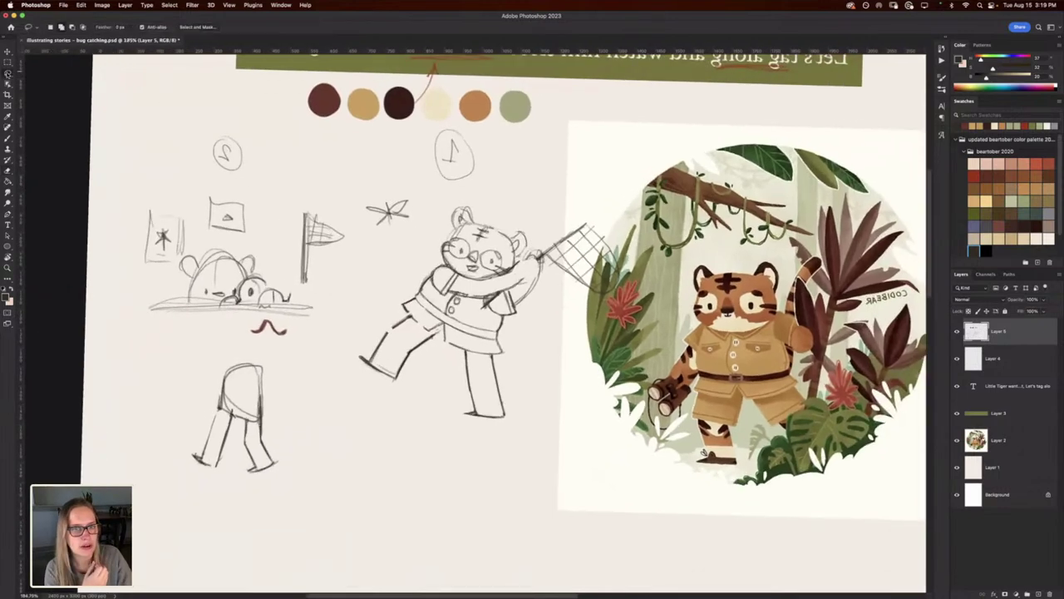
pyautogui.moveTo(454, 193)
pyautogui.mouseDown()
pyautogui.moveTo(382, 316)
pyautogui.moveTo(350, 341)
pyautogui.moveTo(382, 407)
pyautogui.moveTo(531, 454)
pyautogui.moveTo(535, 312)
pyautogui.moveTo(587, 306)
pyautogui.moveTo(599, 204)
pyautogui.moveTo(441, 187)
pyautogui.mouseUp()
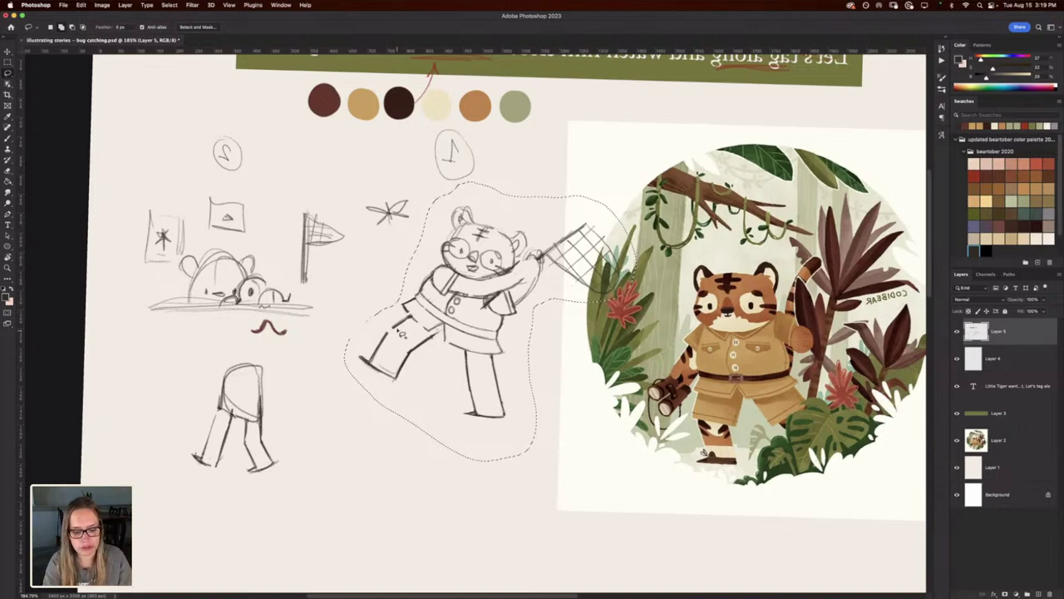
pyautogui.press('super+t')
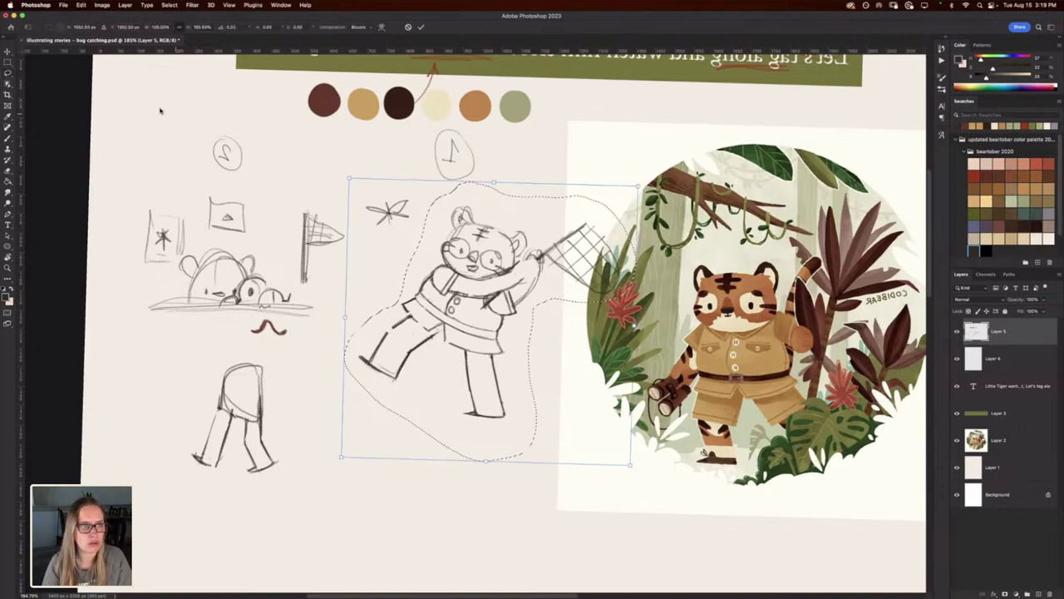
pyautogui.click(82, 5)
pyautogui.moveTo(110, 191)
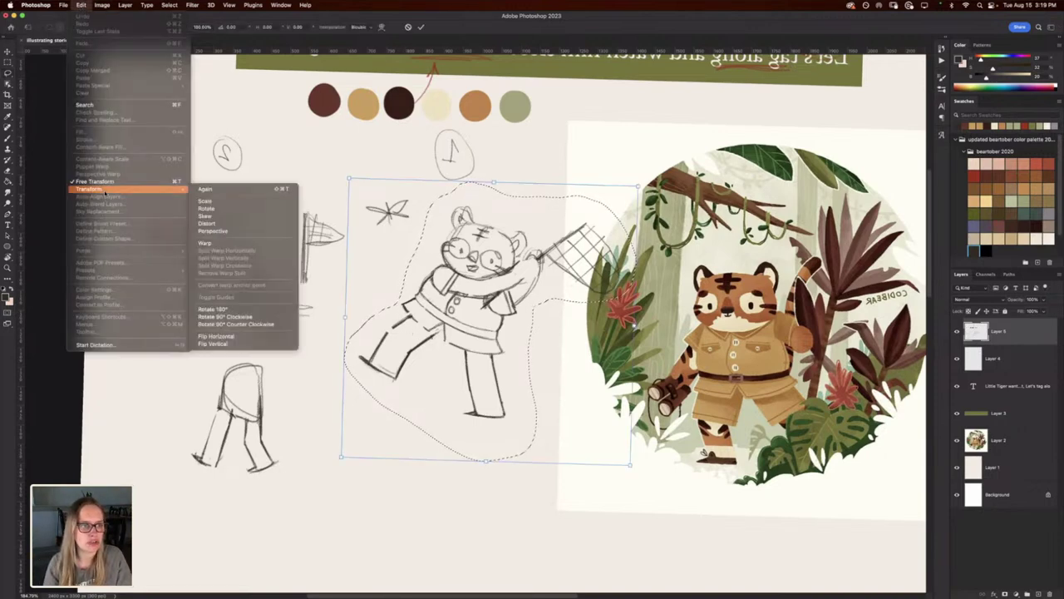
pyautogui.click(213, 224)
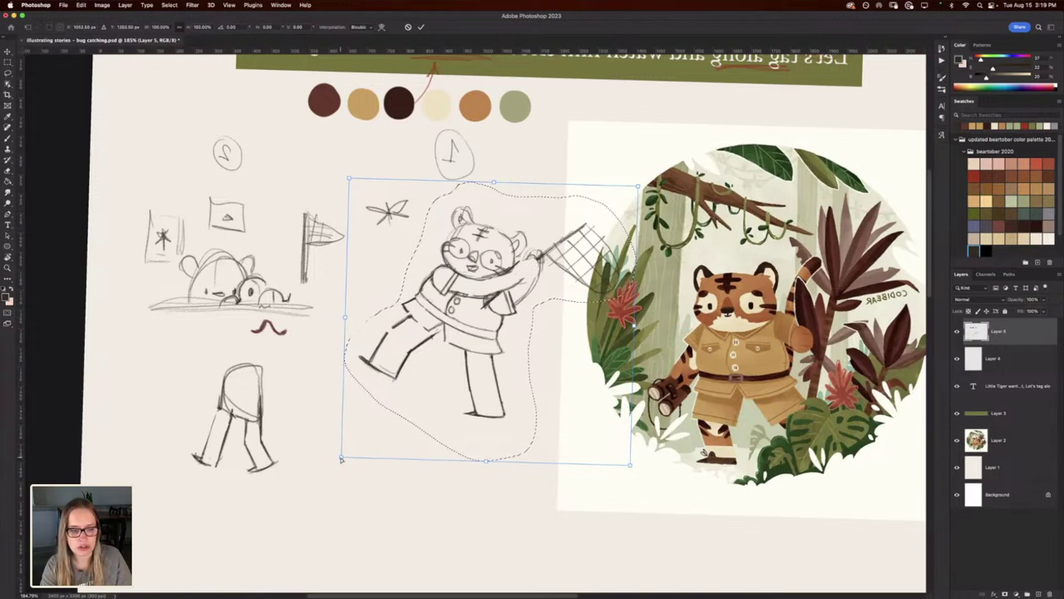
pyautogui.moveTo(341, 458); pyautogui.dragTo(328, 472)
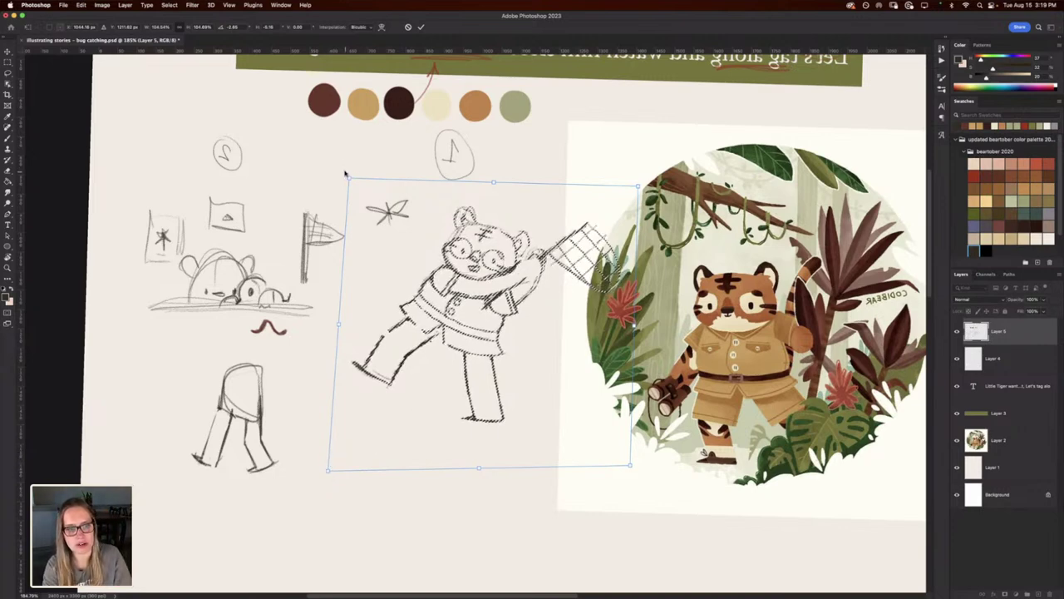
pyautogui.moveTo(350, 178); pyautogui.dragTo(345, 173)
pyautogui.moveTo(336, 322); pyautogui.dragTo(340, 321)
pyautogui.press('Return')
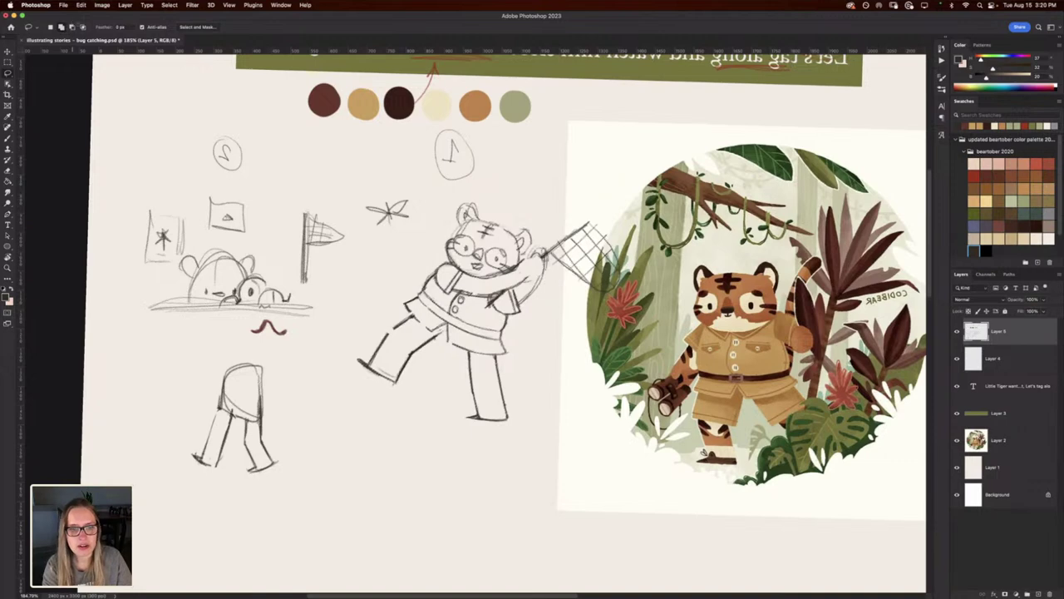
# Flip the canvas view back to normal, then clean up the bent leg's outline and redraw its outer edge through the knee.
pyautogui.press('super+shift+h')
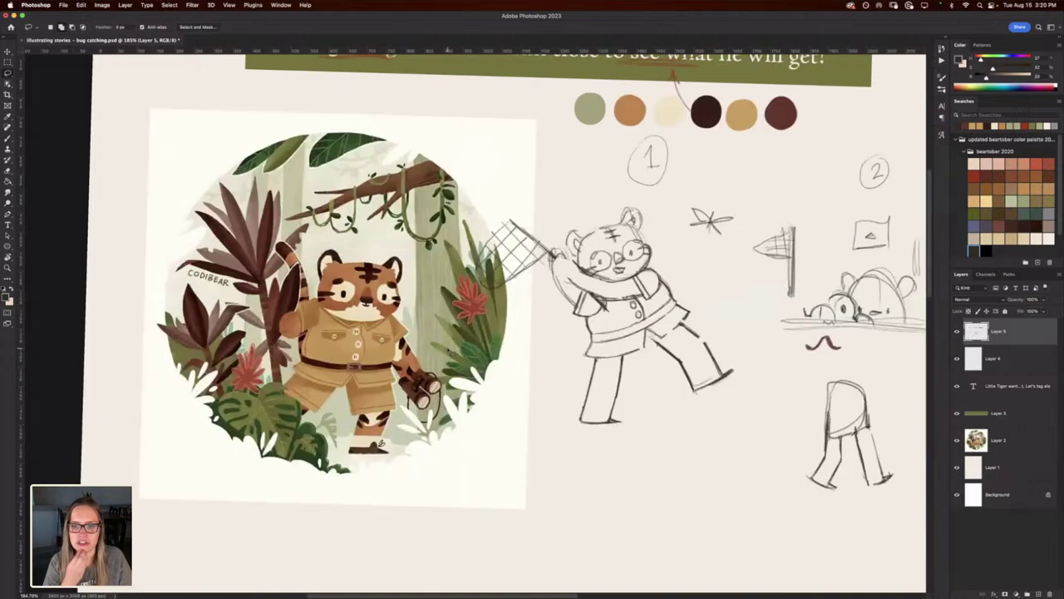
pyautogui.hscroll(5, 547, 408)
pyautogui.scroll(4, 500, 401)
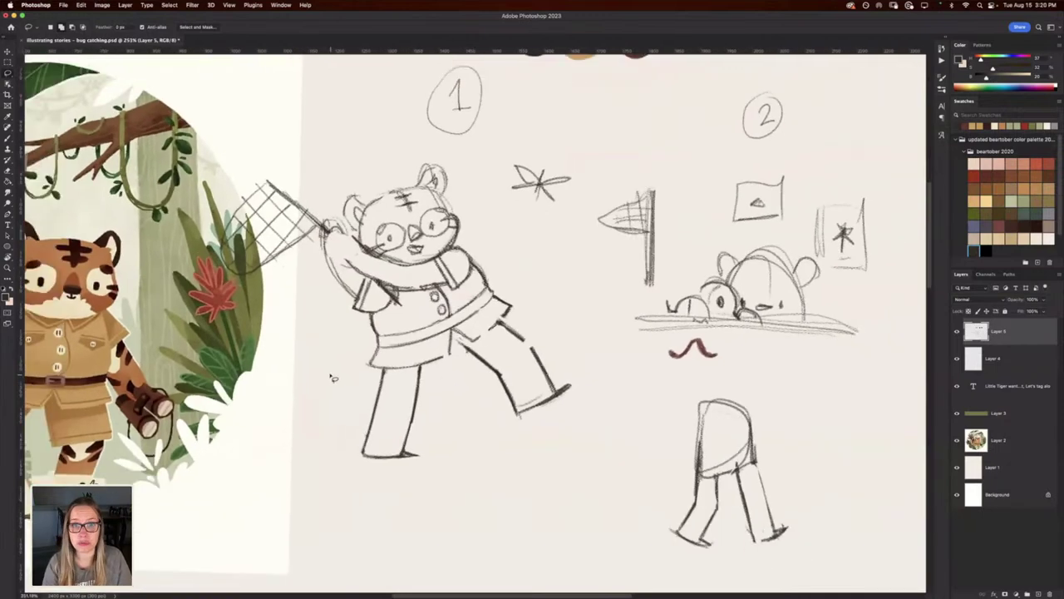
pyautogui.press('r')
pyautogui.moveTo(296, 357); pyautogui.dragTo(293, 329)
pyautogui.press('e')
pyautogui.moveTo(542, 400)
pyautogui.mouseDown()
pyautogui.moveTo(533, 363)
pyautogui.moveTo(538, 398)
pyautogui.moveTo(529, 359)
pyautogui.moveTo(503, 327)
pyautogui.mouseUp()
pyautogui.press('b')
pyautogui.moveTo(538, 406)
pyautogui.mouseDown()
pyautogui.moveTo(525, 356)
pyautogui.moveTo(499, 328)
pyautogui.moveTo(520, 349)
pyautogui.mouseUp()
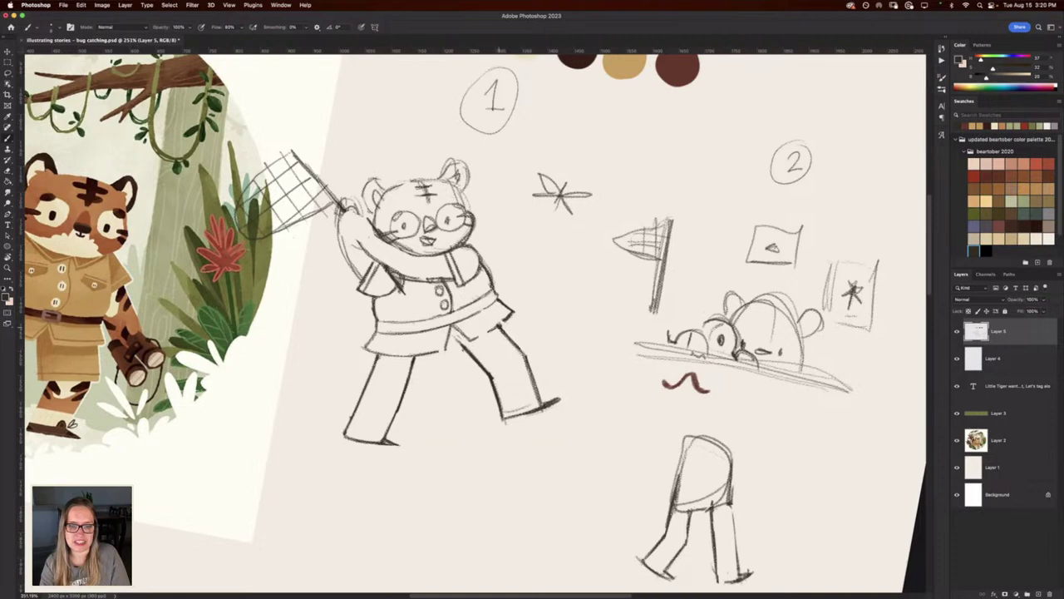
# Clean up the bent leg's foot on the running tiger and sharpen the toe of its shoe.
pyautogui.press('e')
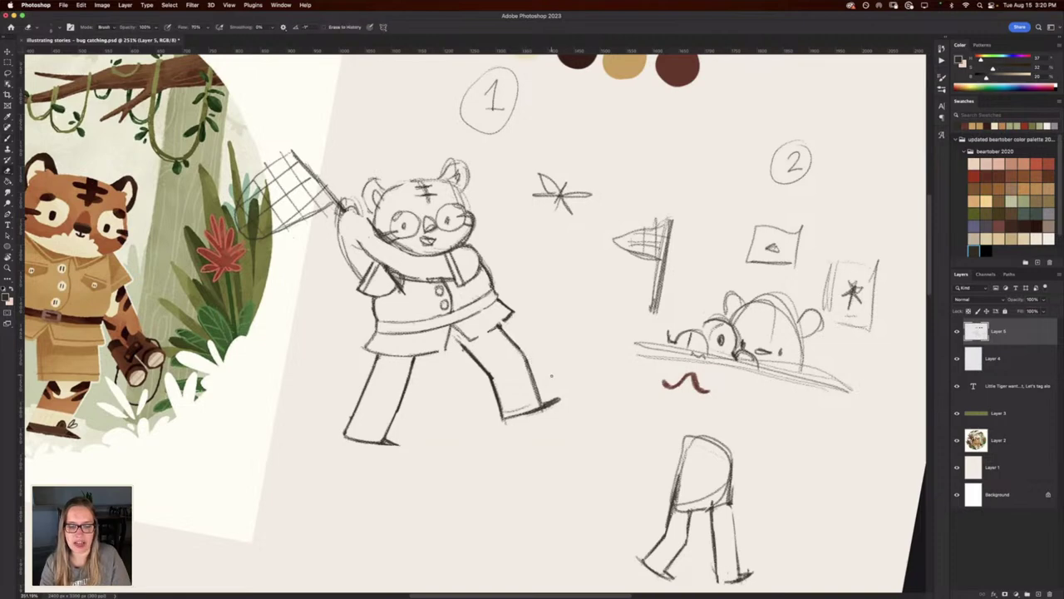
pyautogui.moveTo(562, 397)
pyautogui.mouseDown()
pyautogui.moveTo(546, 401)
pyautogui.moveTo(559, 401)
pyautogui.mouseUp()
pyautogui.press('b')
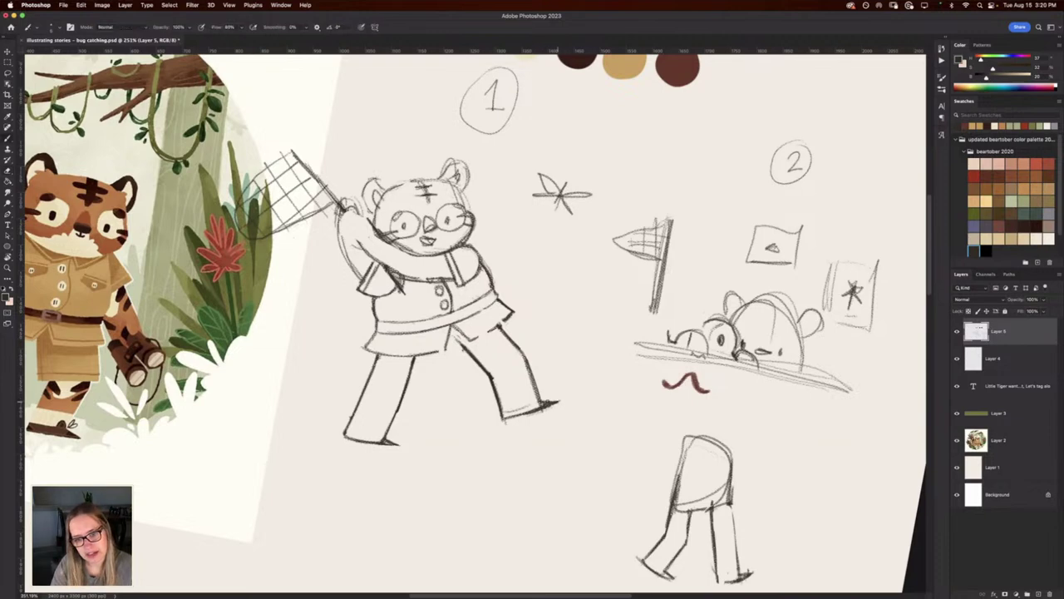
pyautogui.press('r')
pyautogui.moveTo(285, 360)
pyautogui.mouseDown()
pyautogui.moveTo(290, 374)
pyautogui.moveTo(285, 357)
pyautogui.mouseUp()
pyautogui.press('e')
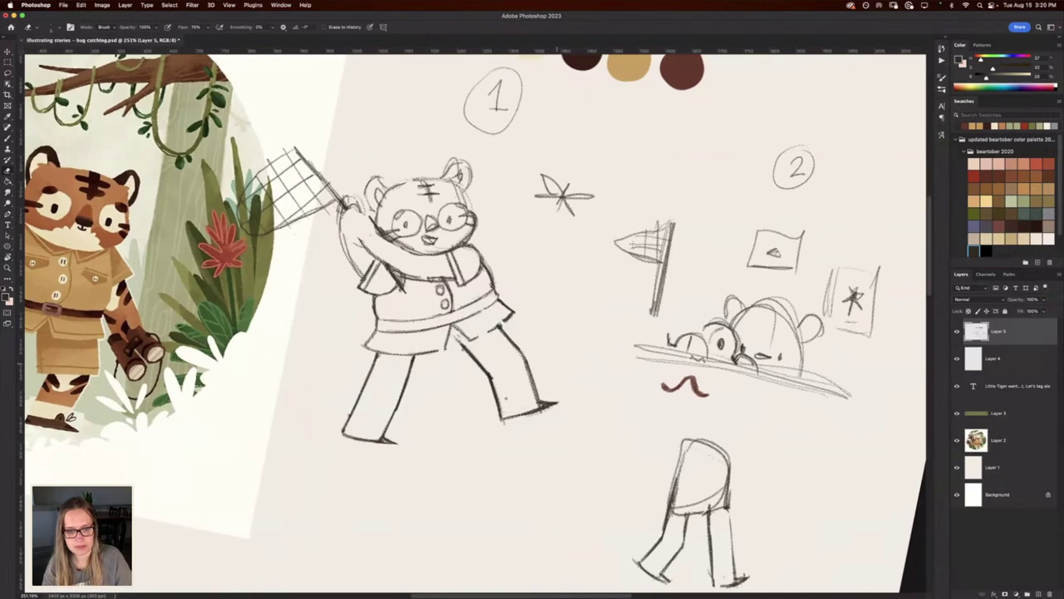
pyautogui.press('r')
pyautogui.moveTo(323, 349); pyautogui.dragTo(482, 292)
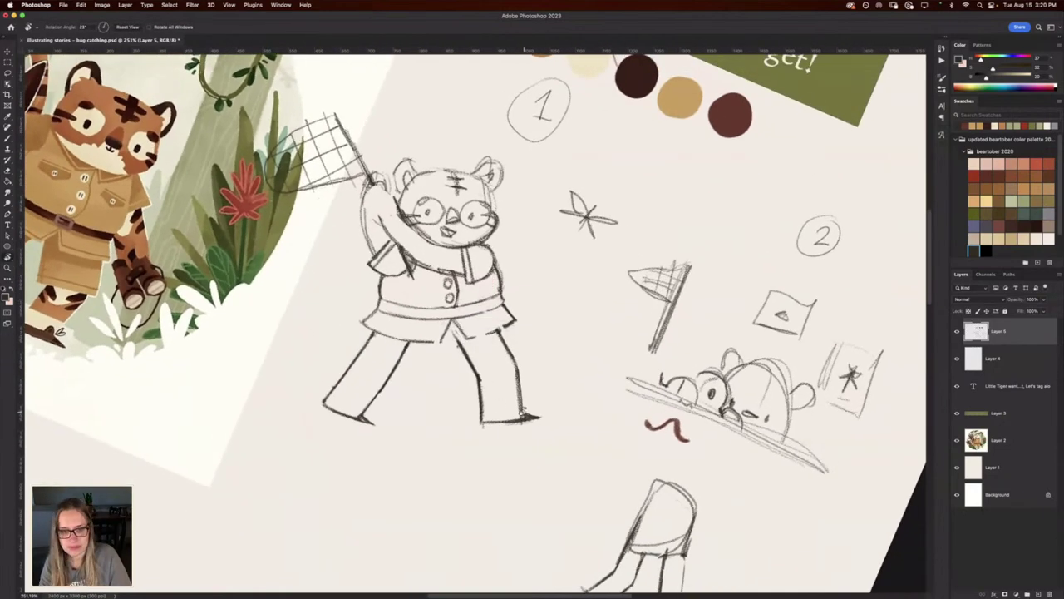
pyautogui.press('e')
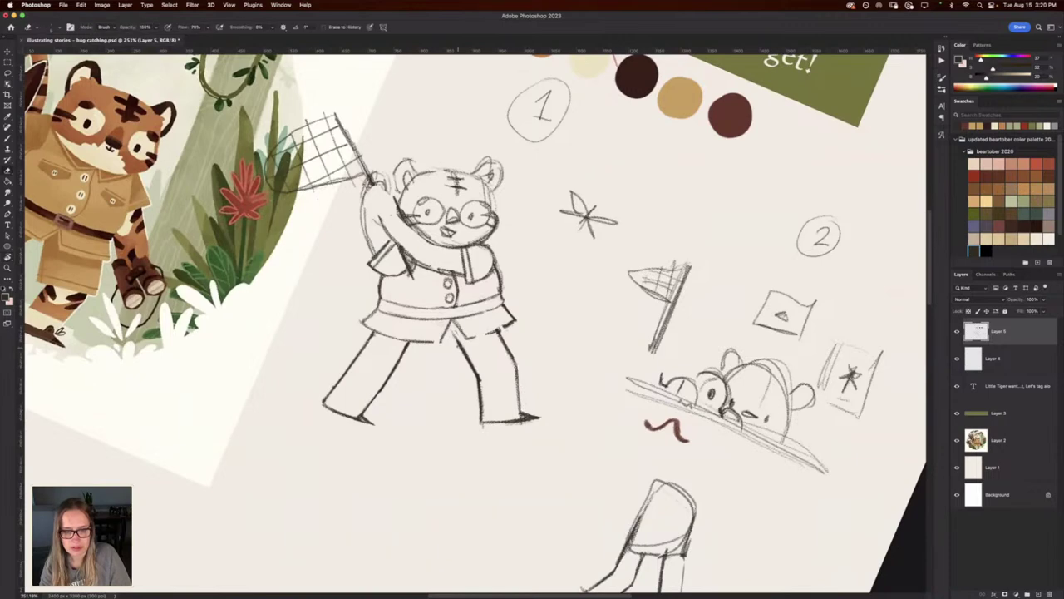
pyautogui.press('r')
pyautogui.moveTo(291, 270)
pyautogui.mouseDown()
pyautogui.moveTo(266, 359)
pyautogui.moveTo(347, 336)
pyautogui.moveTo(334, 337)
pyautogui.mouseUp()
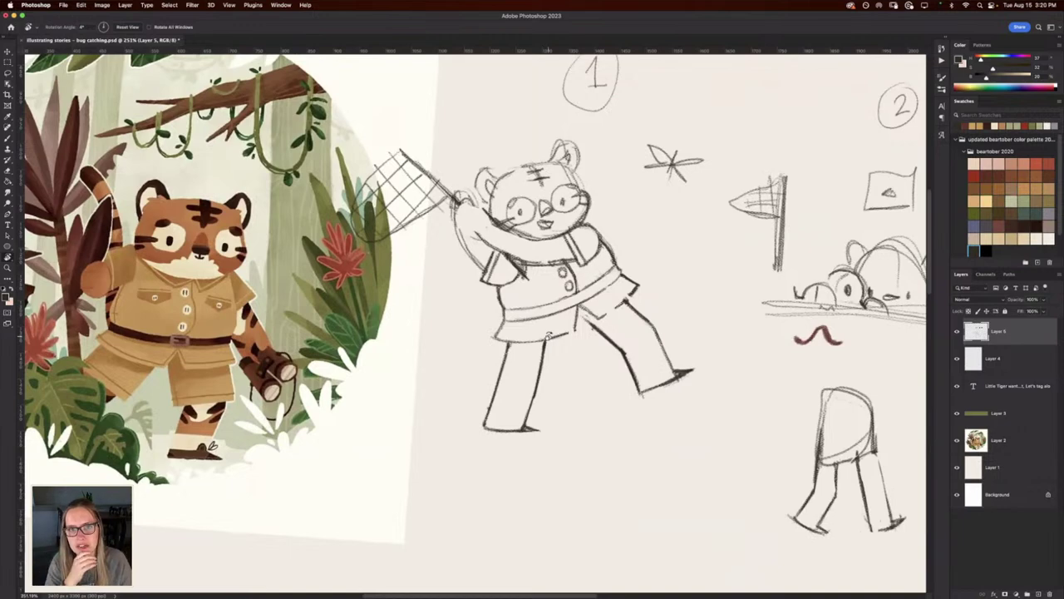
pyautogui.press('b')
pyautogui.moveTo(651, 409); pyautogui.dragTo(430, 360)
pyautogui.moveTo(636, 316)
pyautogui.mouseDown()
pyautogui.moveTo(715, 399)
pyautogui.moveTo(582, 532)
pyautogui.moveTo(708, 358)
pyautogui.mouseUp()
pyautogui.moveTo(582, 391)
pyautogui.mouseDown()
pyautogui.moveTo(650, 346)
pyautogui.moveTo(580, 393)
pyautogui.mouseUp()
pyautogui.press('super+z')
pyautogui.press('super+z')
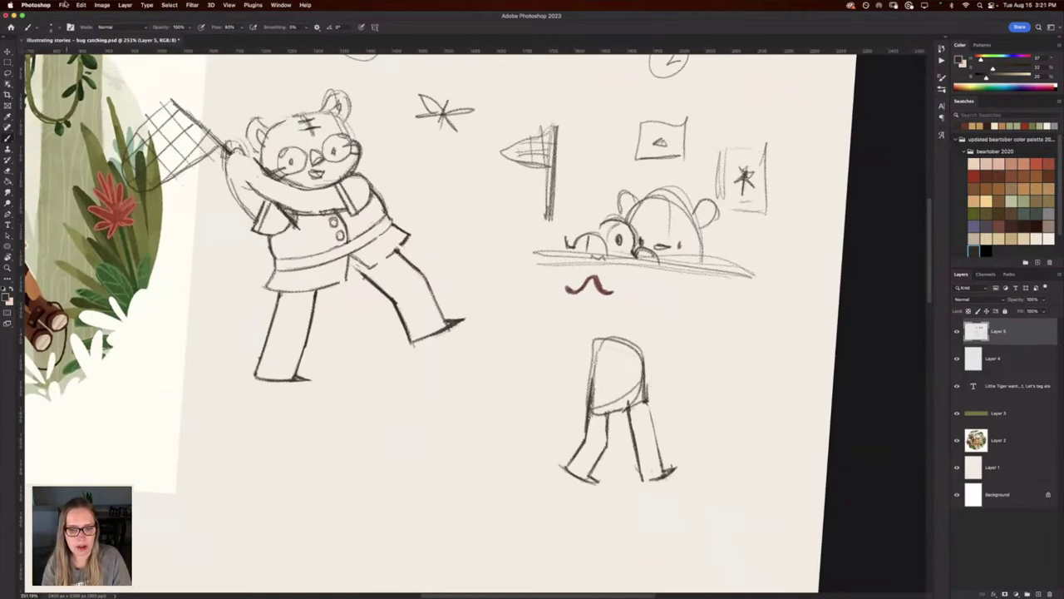
# Sketch trial lines over the shorts and lower leg of the tiger in the existing illustration, and undo them.
pyautogui.hscroll(-8, 281, 400)
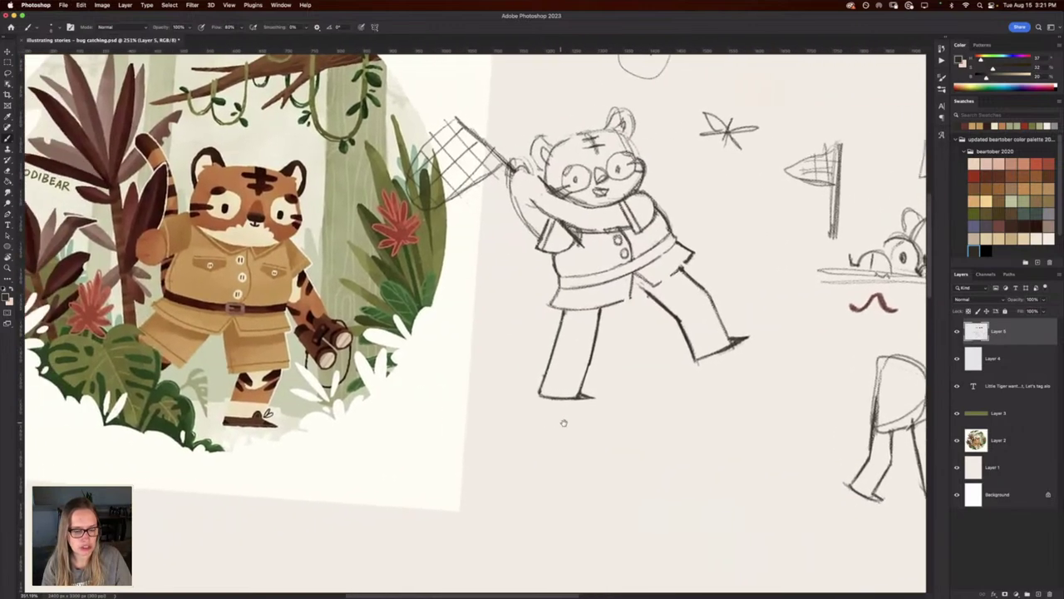
pyautogui.hscroll(-4, 527, 415)
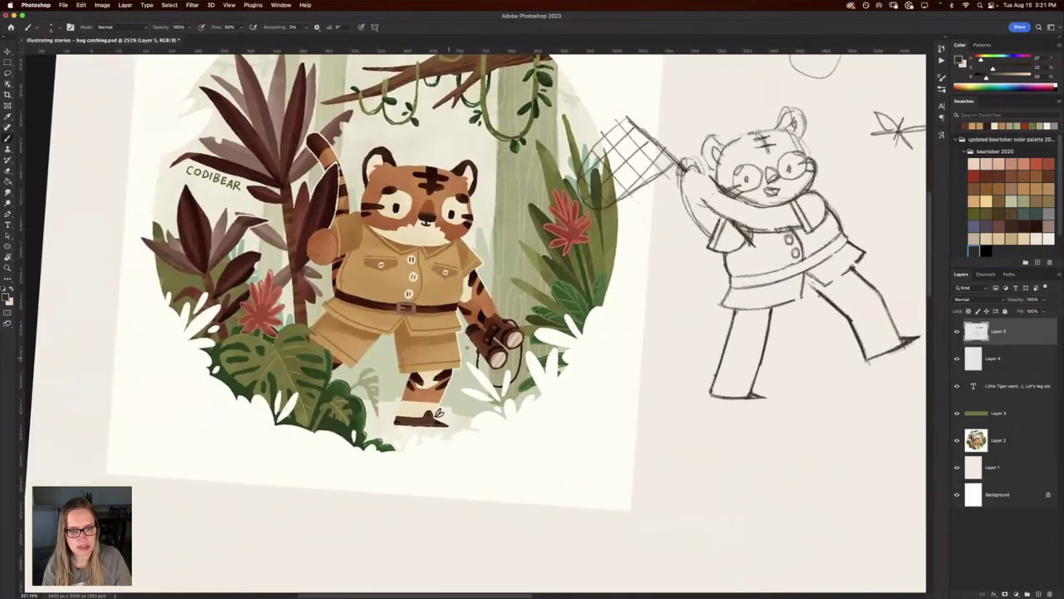
pyautogui.moveTo(457, 334)
pyautogui.mouseDown()
pyautogui.moveTo(461, 367)
pyautogui.moveTo(401, 371)
pyautogui.moveTo(392, 330)
pyautogui.mouseUp()
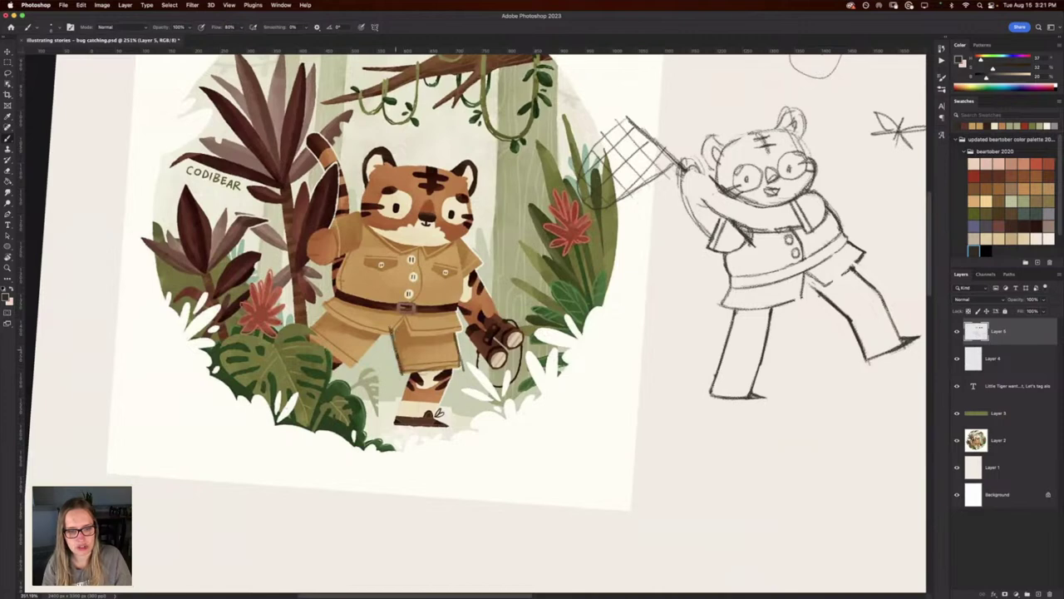
pyautogui.moveTo(432, 402); pyautogui.dragTo(407, 400)
pyautogui.press('super+z')
pyautogui.press('super+z')
pyautogui.press('super+z')
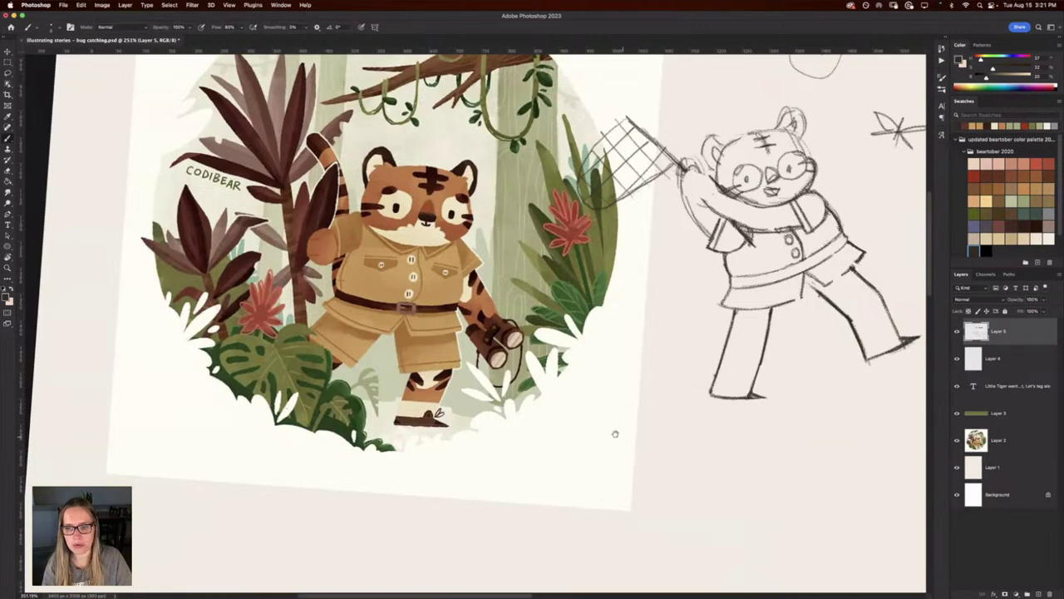
# Sketch a small curved arrow and guide marks beside the running tiger's bent leg, and undo them.
pyautogui.hscroll(10, 622, 438)
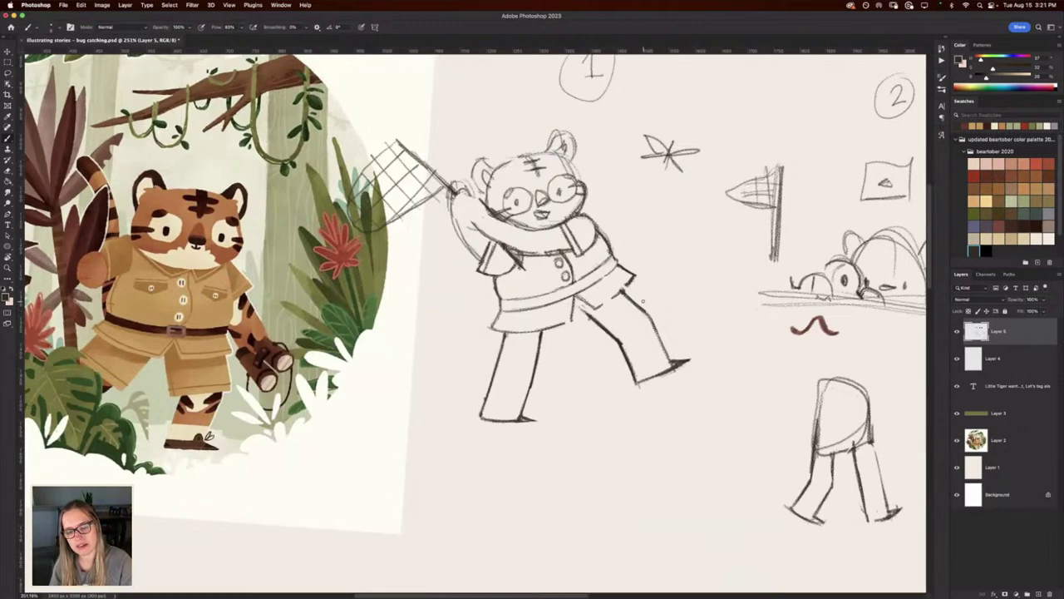
pyautogui.moveTo(643, 299)
pyautogui.mouseDown()
pyautogui.moveTo(659, 267)
pyautogui.moveTo(665, 279)
pyautogui.mouseUp()
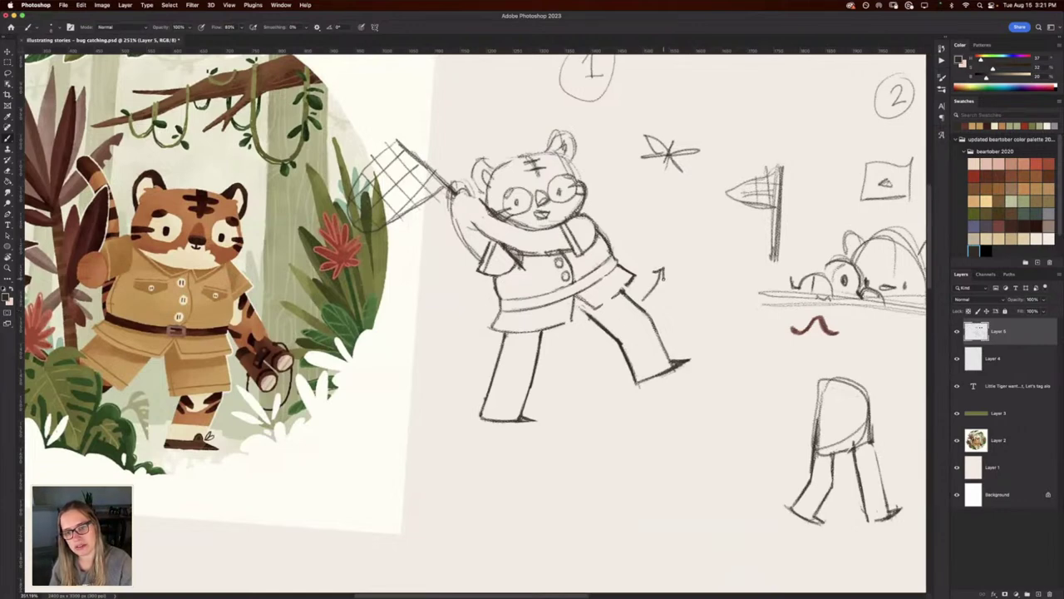
pyautogui.moveTo(611, 342); pyautogui.dragTo(574, 377)
pyautogui.moveTo(574, 376); pyautogui.dragTo(586, 377)
pyautogui.press('super+z')
pyautogui.press('super+z')
pyautogui.press('super+z')
pyautogui.press('super+z')
pyautogui.press('super+z')
pyautogui.press('super+z')
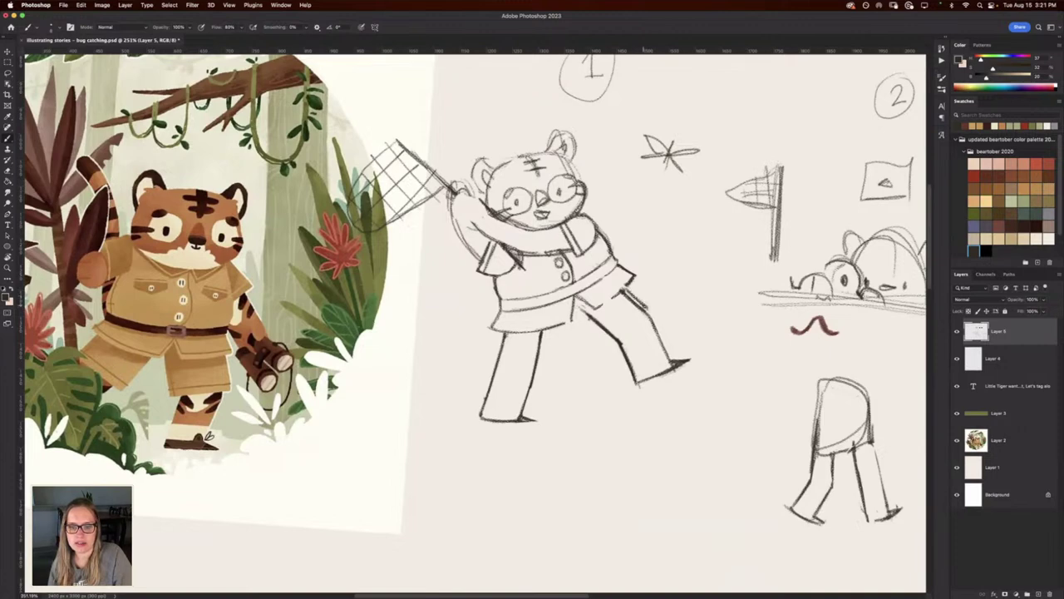
# Draw a shorts hem across the bent leg's knee and widen the shorts' sides beyond the leg outline.
pyautogui.moveTo(585, 326); pyautogui.dragTo(606, 345)
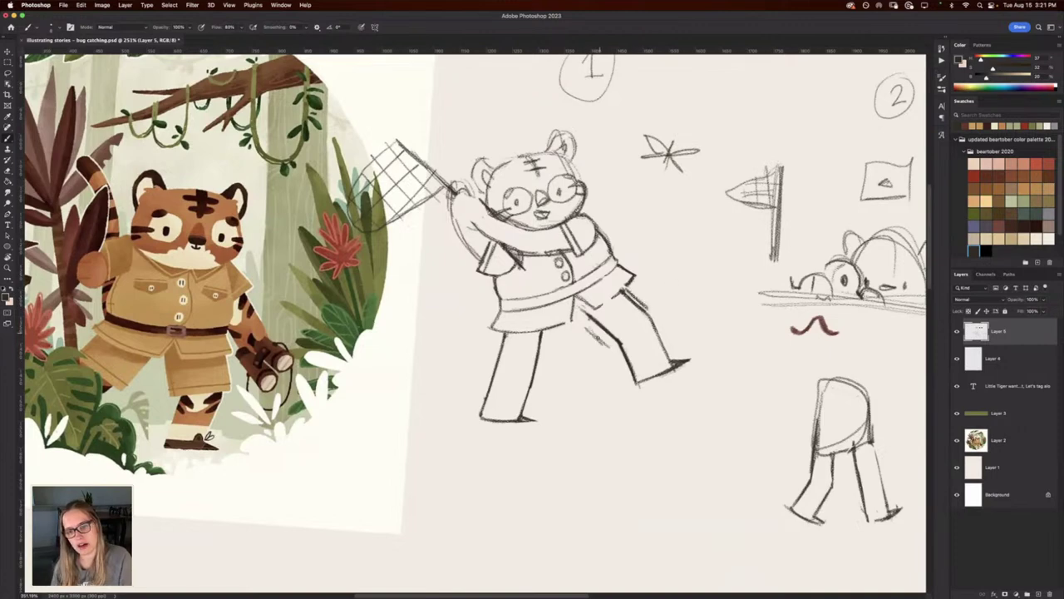
pyautogui.press('super+z')
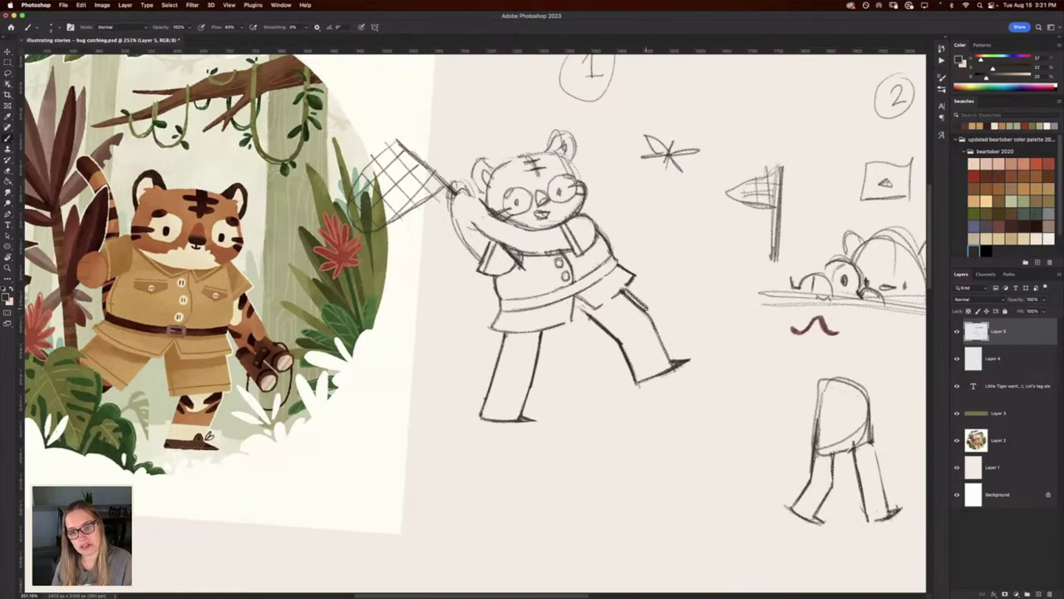
pyautogui.moveTo(647, 312); pyautogui.dragTo(604, 346)
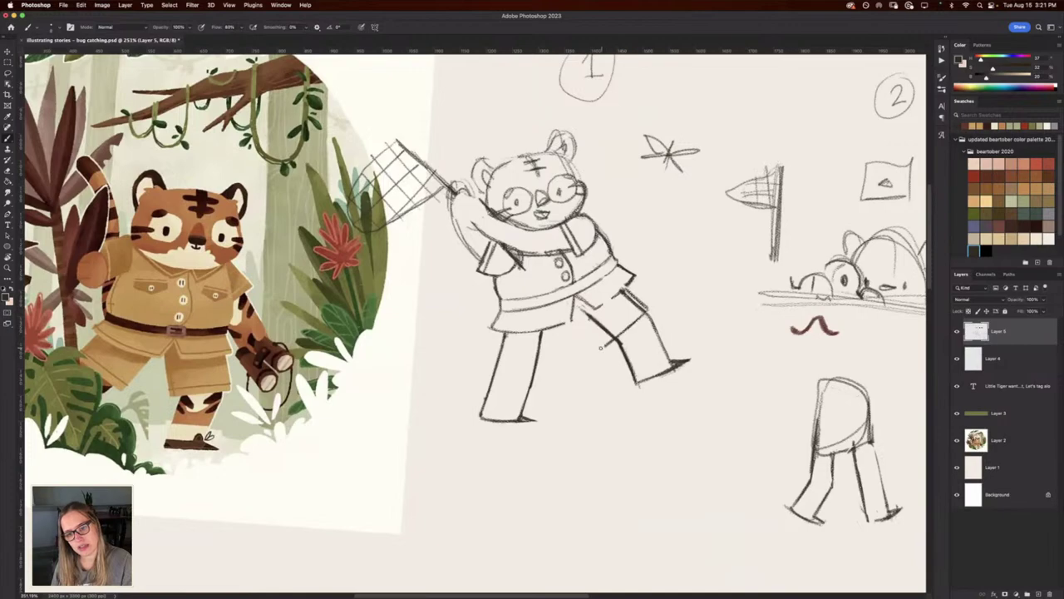
pyautogui.press('r')
pyautogui.moveTo(435, 328)
pyautogui.mouseDown()
pyautogui.moveTo(368, 330)
pyautogui.moveTo(422, 231)
pyautogui.mouseUp()
pyautogui.moveTo(386, 316); pyautogui.dragTo(378, 347)
pyautogui.press('b')
pyautogui.moveTo(557, 421); pyautogui.dragTo(553, 427)
pyautogui.moveTo(553, 388); pyautogui.dragTo(554, 426)
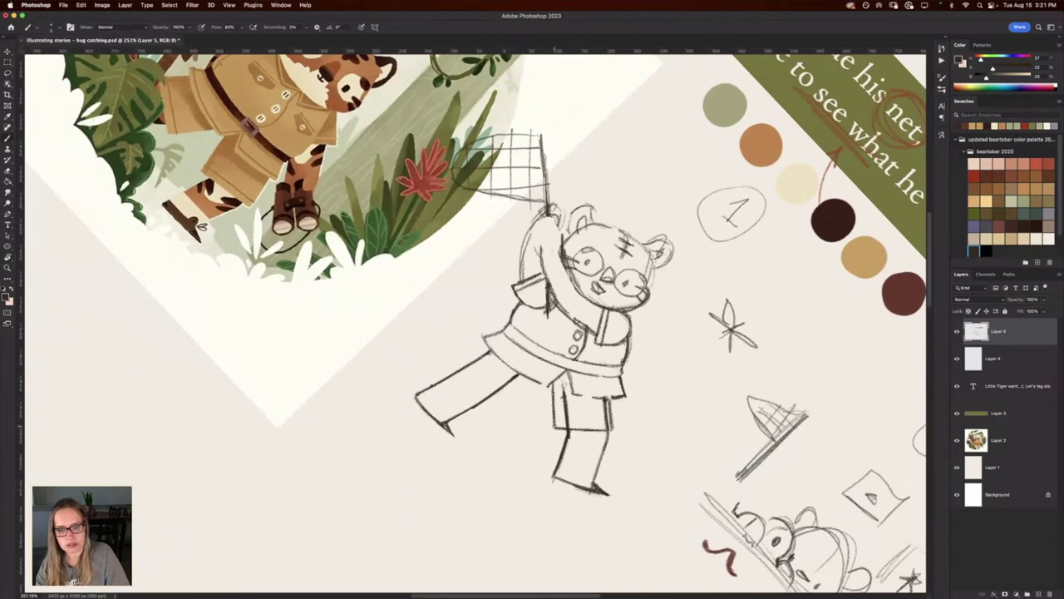
# Erase the old leg lines inside the bent leg's widened shorts.
pyautogui.press('e')
pyautogui.moveTo(568, 421); pyautogui.dragTo(572, 426)
pyautogui.moveTo(565, 388); pyautogui.dragTo(569, 419)
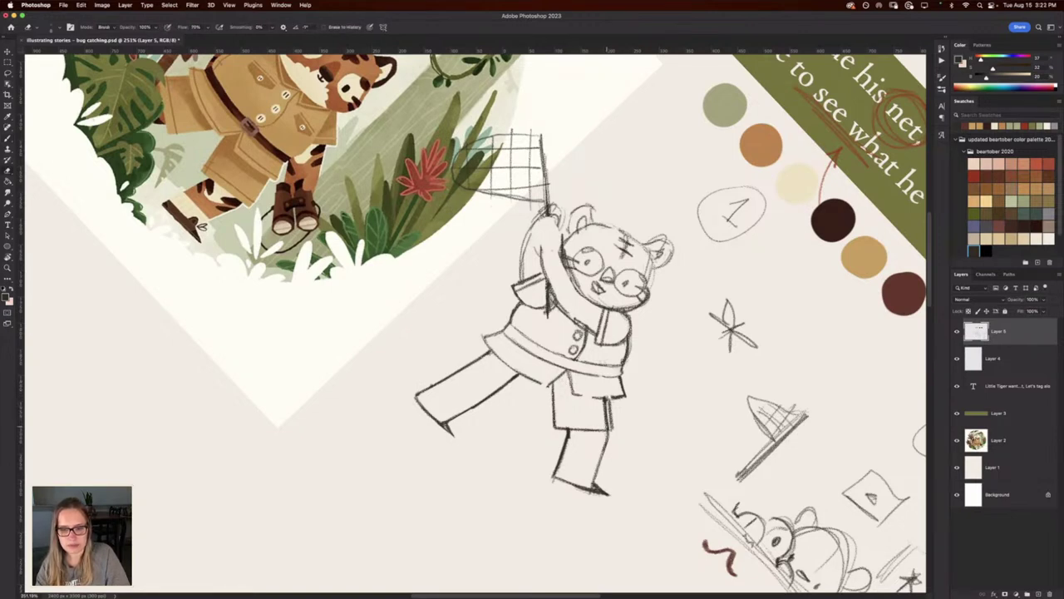
pyautogui.moveTo(606, 426); pyautogui.dragTo(602, 399)
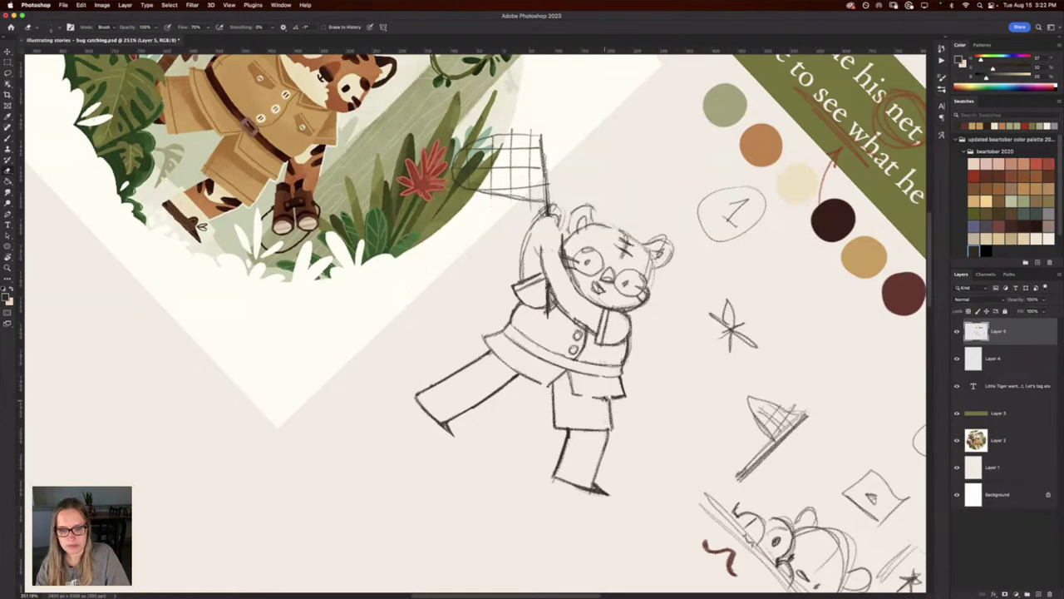
# Refine the shirt hem above the bent leg and add seam lines inside the edges of its shorts.
pyautogui.press('r')
pyautogui.moveTo(291, 330)
pyautogui.mouseDown()
pyautogui.moveTo(297, 373)
pyautogui.moveTo(380, 481)
pyautogui.mouseUp()
pyautogui.press('b')
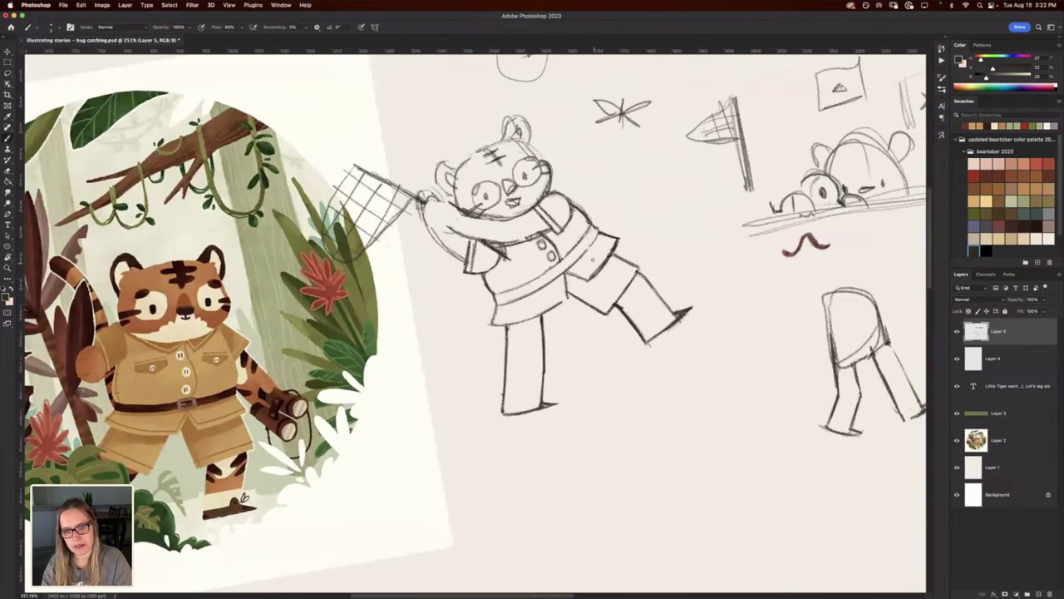
pyautogui.press('e')
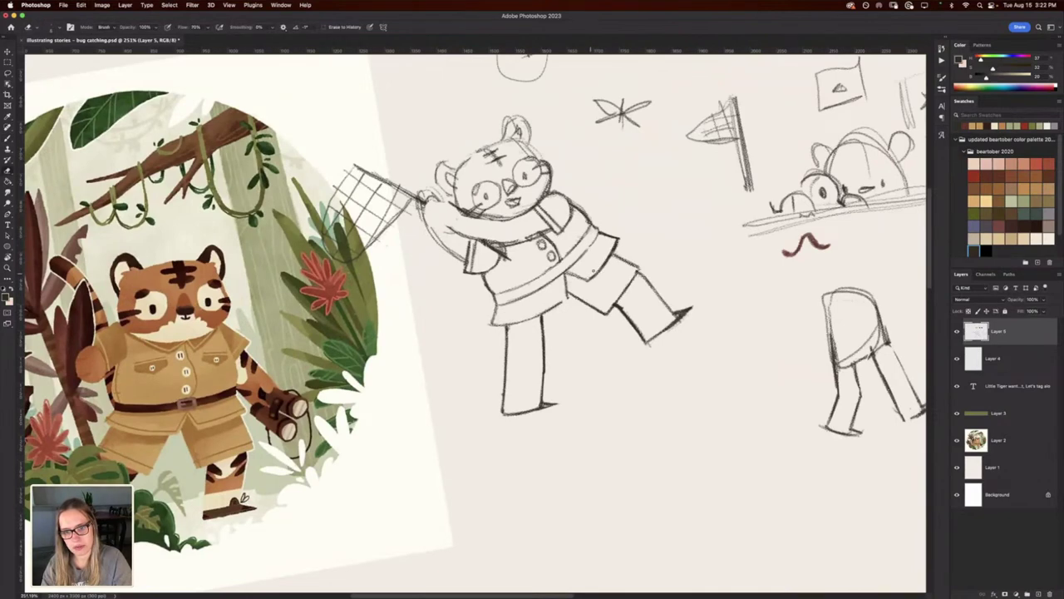
pyautogui.press('b')
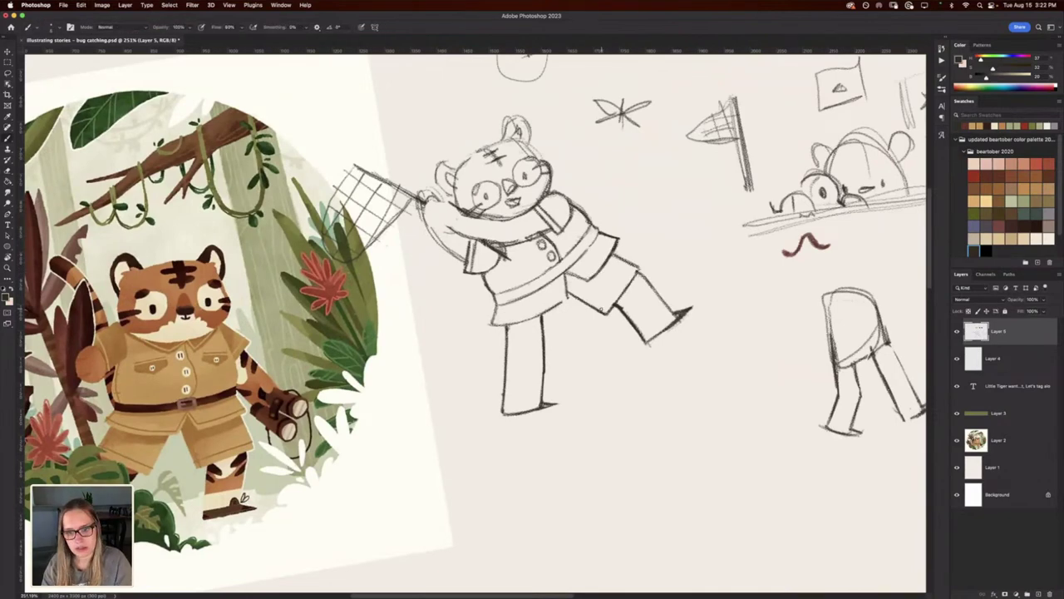
pyautogui.press('r')
pyautogui.moveTo(441, 143)
pyautogui.mouseDown()
pyautogui.moveTo(570, 167)
pyautogui.moveTo(624, 221)
pyautogui.mouseUp()
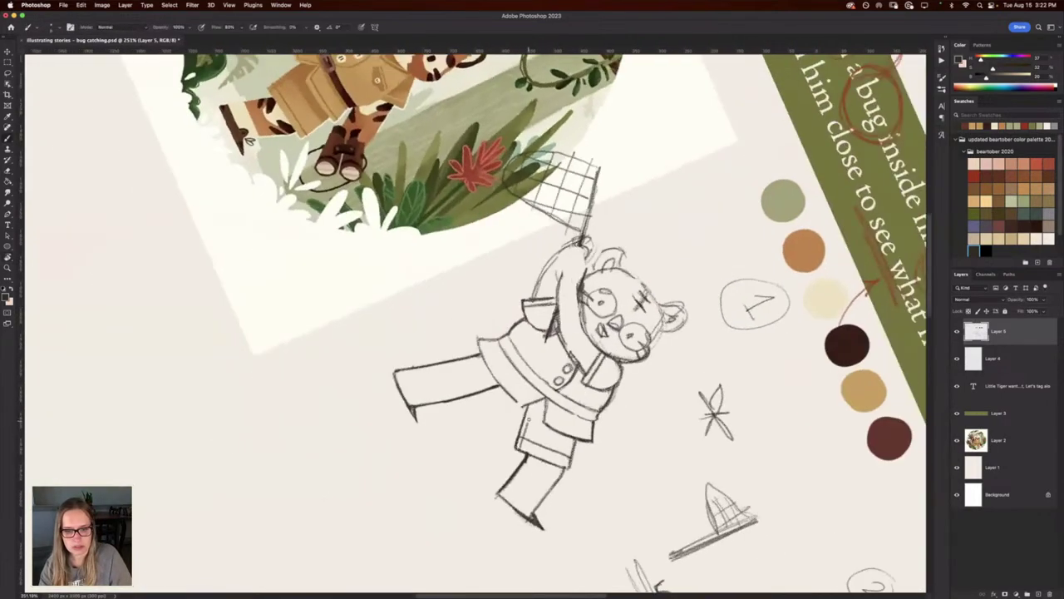
# Draw tiger stripes on the bent leg below the shorts, undoing the last unwanted stroke.
pyautogui.press('r')
pyautogui.moveTo(327, 287); pyautogui.dragTo(389, 444)
pyautogui.moveTo(622, 341)
pyautogui.mouseDown()
pyautogui.moveTo(648, 354)
pyautogui.moveTo(639, 332)
pyautogui.moveTo(645, 348)
pyautogui.moveTo(630, 356)
pyautogui.moveTo(620, 344)
pyautogui.moveTo(633, 348)
pyautogui.moveTo(620, 351)
pyautogui.moveTo(632, 366)
pyautogui.moveTo(646, 325)
pyautogui.moveTo(656, 356)
pyautogui.mouseUp()
pyautogui.press('super+z')
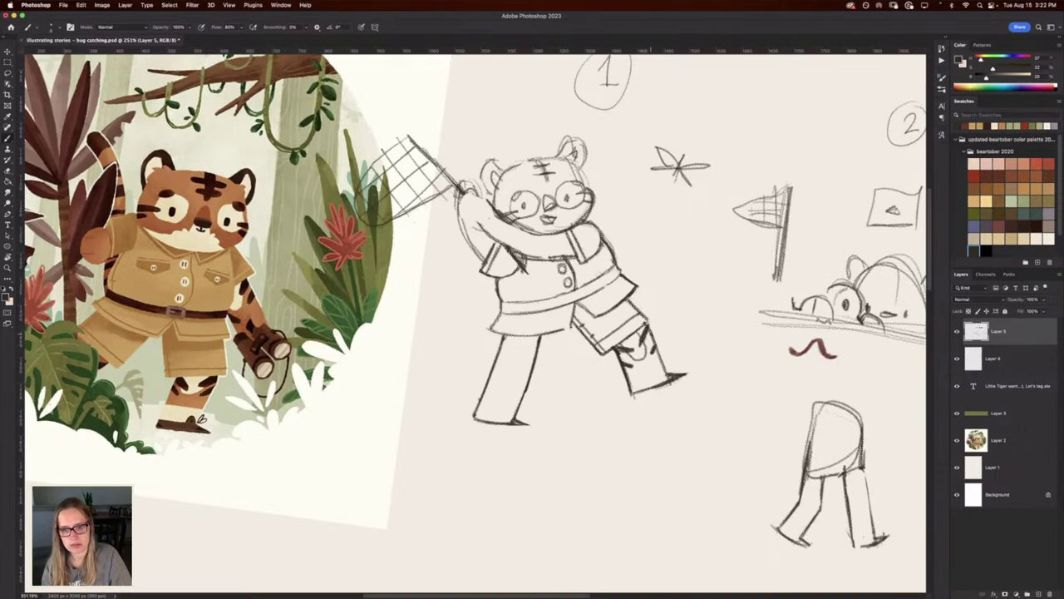
# Draw flared shorts sides outside the straight leg and close them with a hem across the knee.
pyautogui.press('r')
pyautogui.moveTo(392, 385); pyautogui.dragTo(324, 367)
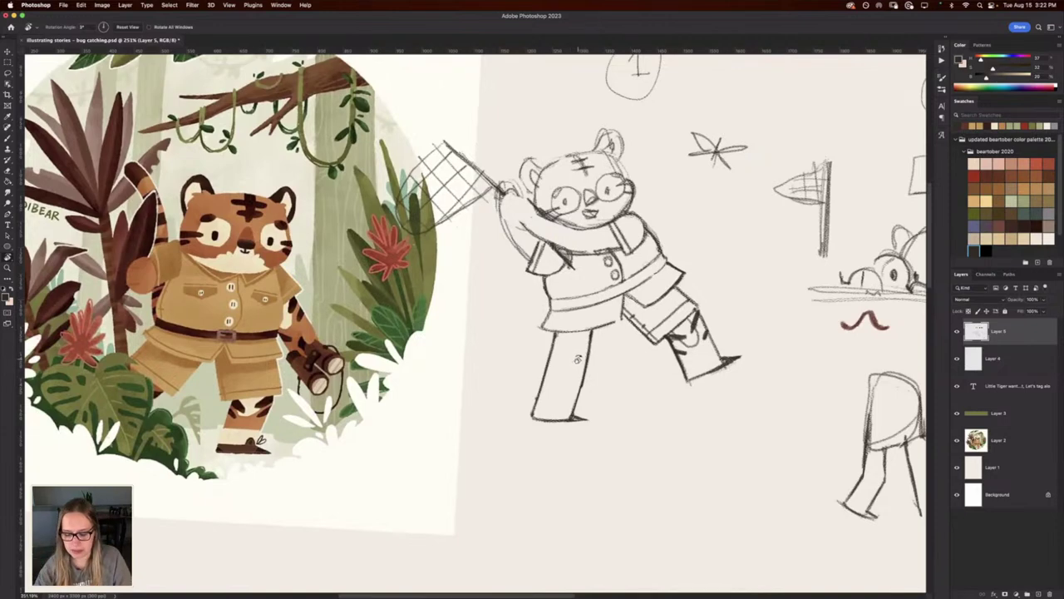
pyautogui.press('b')
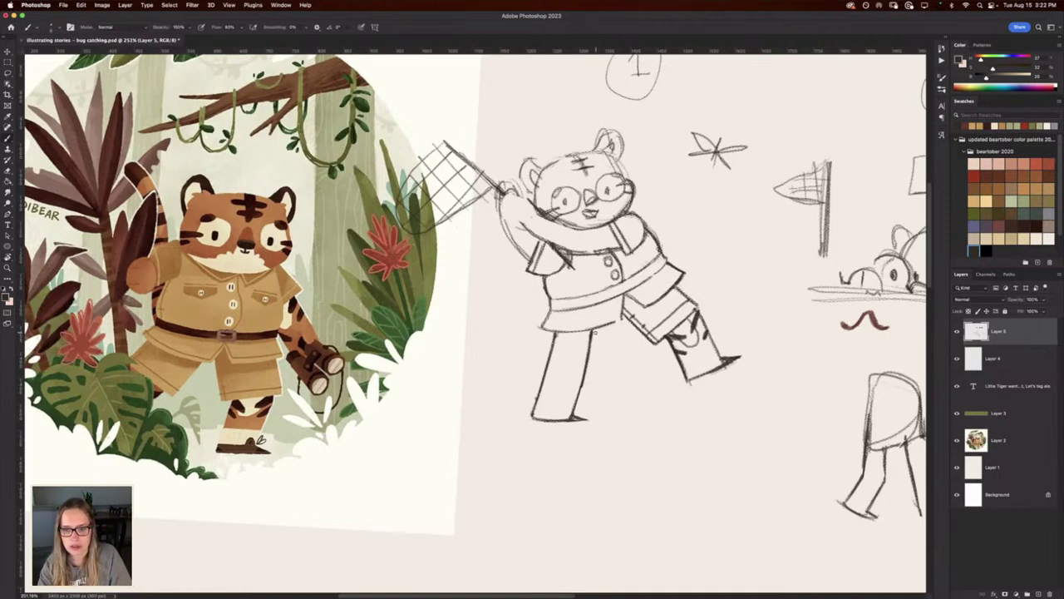
pyautogui.moveTo(598, 330)
pyautogui.mouseDown()
pyautogui.moveTo(594, 371)
pyautogui.moveTo(596, 334)
pyautogui.mouseUp()
pyautogui.press('super+z')
pyautogui.press('super+z')
pyautogui.press('super+z')
pyautogui.moveTo(592, 372); pyautogui.dragTo(601, 328)
pyautogui.moveTo(542, 367); pyautogui.dragTo(549, 333)
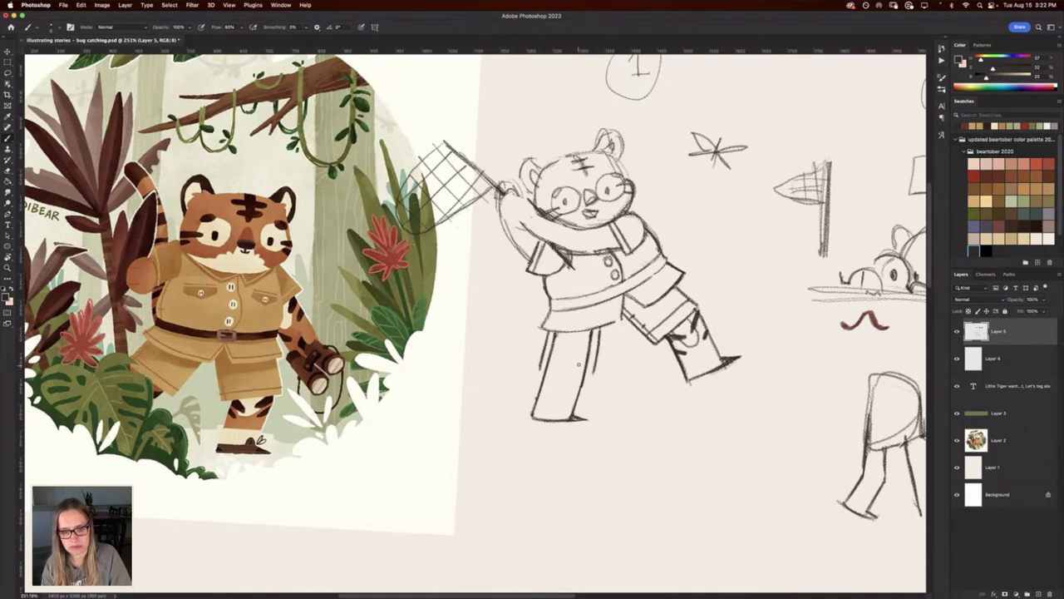
pyautogui.press('r')
pyautogui.moveTo(418, 288); pyautogui.dragTo(428, 366)
pyautogui.moveTo(539, 279); pyautogui.dragTo(565, 228)
# Erase the old leg lines inside the straight leg's shorts.
pyautogui.press('r')
pyautogui.moveTo(274, 242)
pyautogui.mouseDown()
pyautogui.moveTo(431, 113)
pyautogui.moveTo(454, 108)
pyautogui.mouseUp()
pyautogui.press('e')
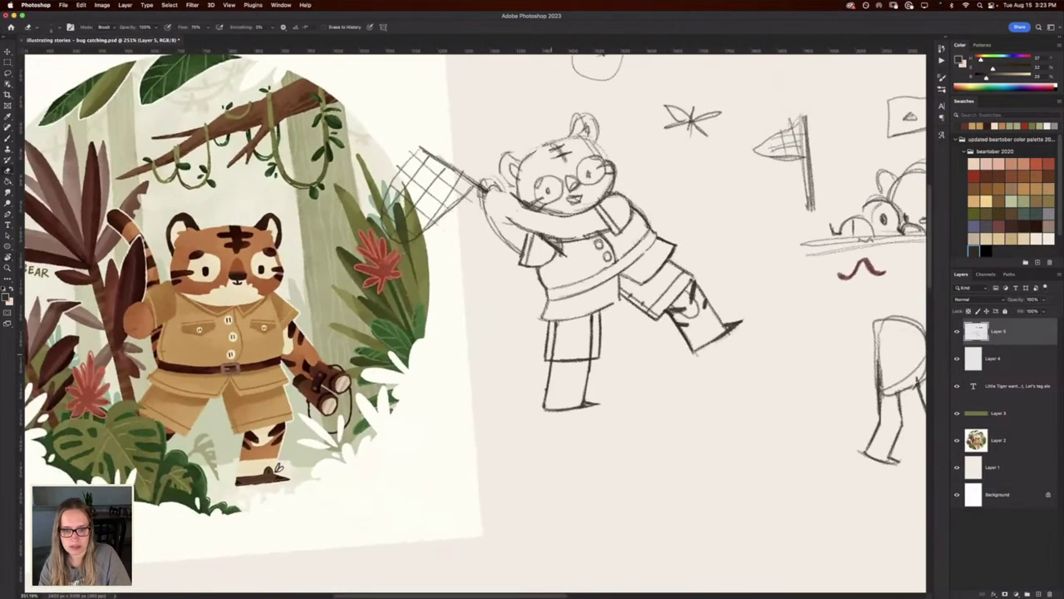
pyautogui.moveTo(552, 357)
pyautogui.mouseDown()
pyautogui.moveTo(555, 331)
pyautogui.moveTo(591, 316)
pyautogui.moveTo(593, 348)
pyautogui.moveTo(609, 347)
pyautogui.mouseUp()
pyautogui.press('r')
pyautogui.press('e')
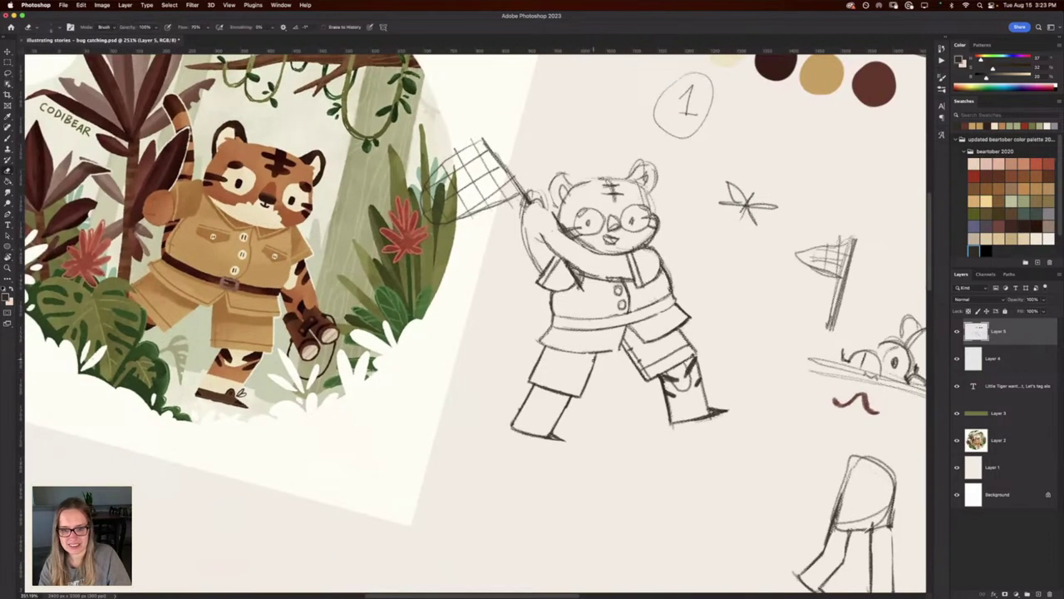
pyautogui.press('b')
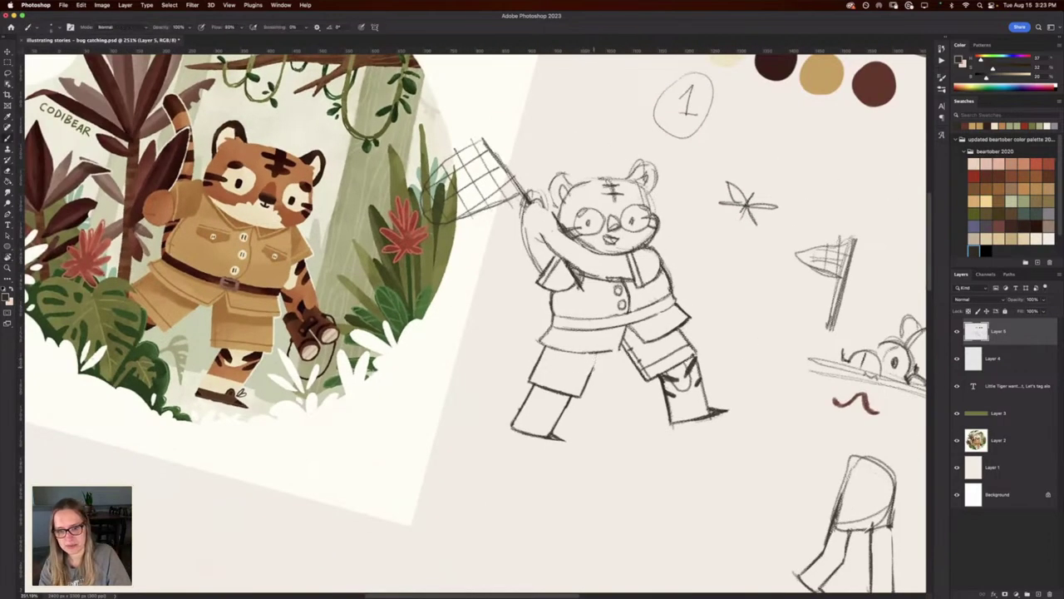
pyautogui.press('r')
pyautogui.moveTo(372, 338)
pyautogui.mouseDown()
pyautogui.moveTo(386, 376)
pyautogui.moveTo(442, 422)
pyautogui.mouseUp()
pyautogui.press('b')
pyautogui.moveTo(547, 289); pyautogui.dragTo(576, 263)
pyautogui.press('Escape')
pyautogui.press('super+z')
# Add seam lines along the hem and side of the straight leg's shorts.
pyautogui.press('r')
pyautogui.moveTo(309, 318)
pyautogui.mouseDown()
pyautogui.moveTo(320, 378)
pyautogui.moveTo(405, 475)
pyautogui.mouseUp()
pyautogui.press('b')
pyautogui.moveTo(532, 271); pyautogui.dragTo(553, 225)
pyautogui.press('r')
pyautogui.moveTo(278, 245)
pyautogui.mouseDown()
pyautogui.moveTo(391, 129)
pyautogui.moveTo(517, 115)
pyautogui.mouseUp()
pyautogui.press('b')
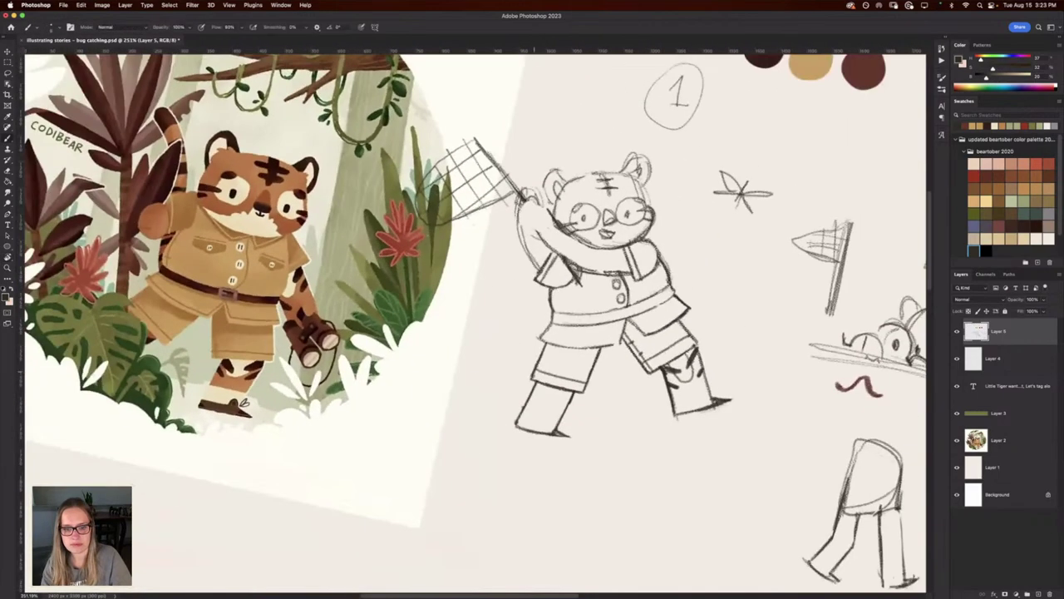
pyautogui.moveTo(535, 383)
pyautogui.mouseDown()
pyautogui.moveTo(552, 346)
pyautogui.moveTo(545, 368)
pyautogui.mouseUp()
# Straighten the canvas view and draw a small upward arrow beneath the bent leg's foot.
pyautogui.press('r')
pyautogui.moveTo(247, 274); pyautogui.dragTo(233, 322)
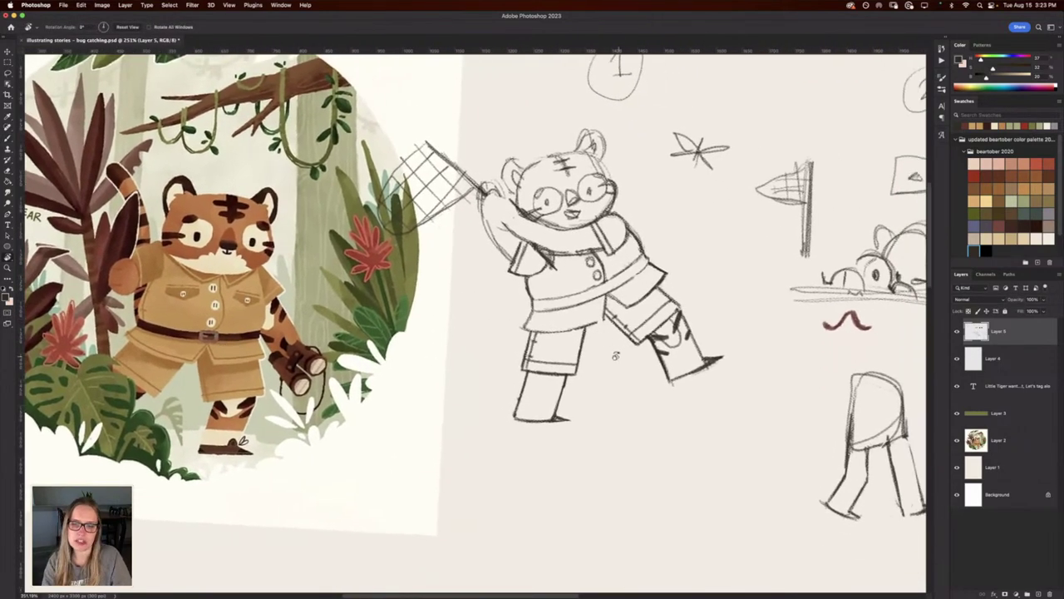
pyautogui.press('b')
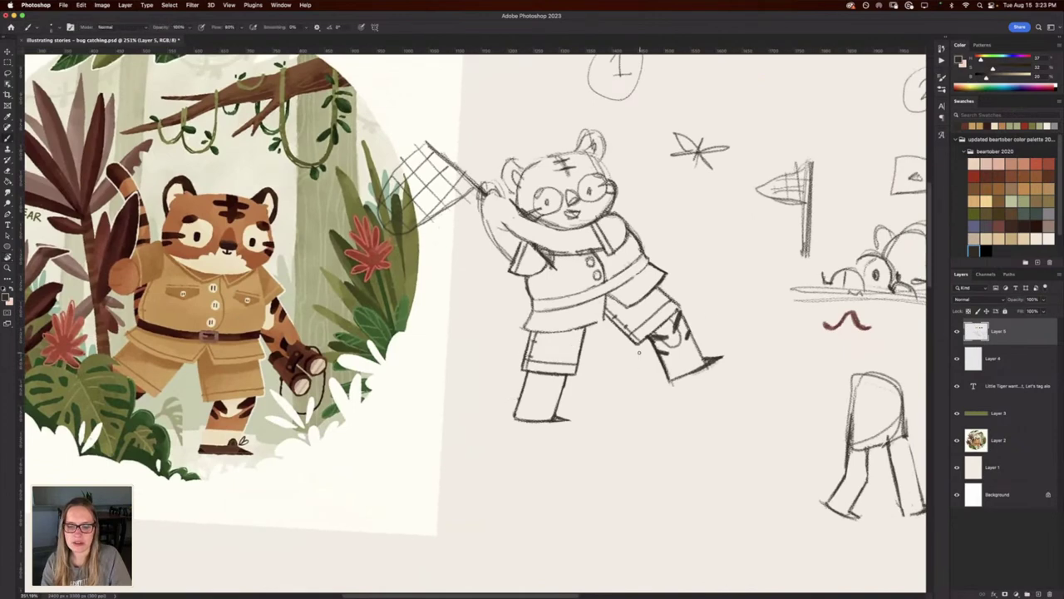
pyautogui.moveTo(703, 413); pyautogui.dragTo(693, 383)
pyautogui.moveTo(687, 391); pyautogui.dragTo(698, 388)
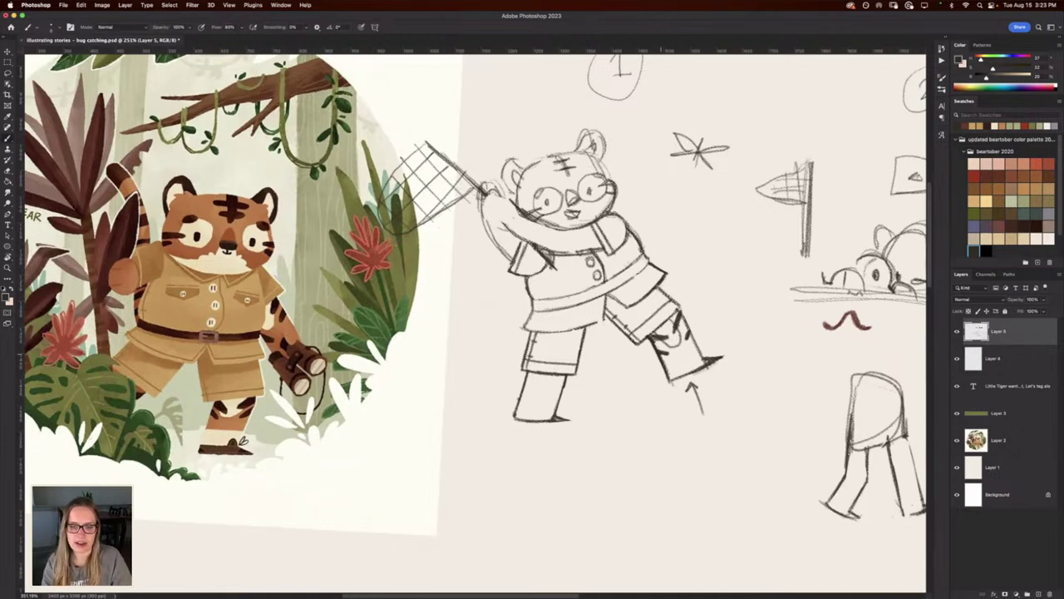
# Draw a small upward arrow beneath the straight leg's foot.
pyautogui.moveTo(529, 463); pyautogui.dragTo(532, 429)
pyautogui.moveTo(527, 439)
pyautogui.mouseDown()
pyautogui.moveTo(533, 427)
pyautogui.moveTo(540, 437)
pyautogui.mouseUp()
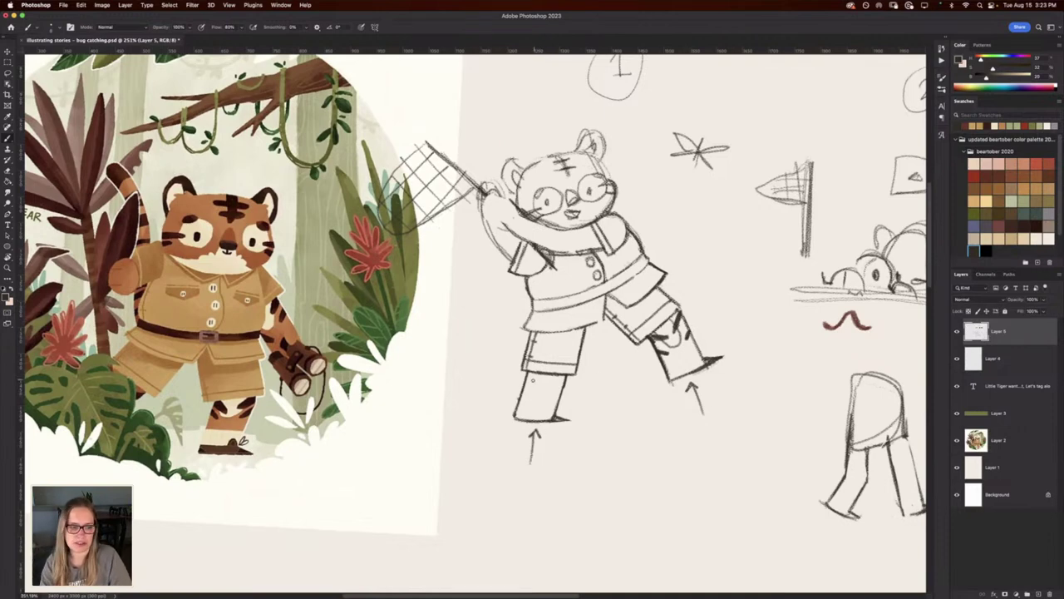
# Fill in dark tiger stripes on the straight leg between the shorts hem and the foot.
pyautogui.moveTo(157, 375); pyautogui.dragTo(300, 348)
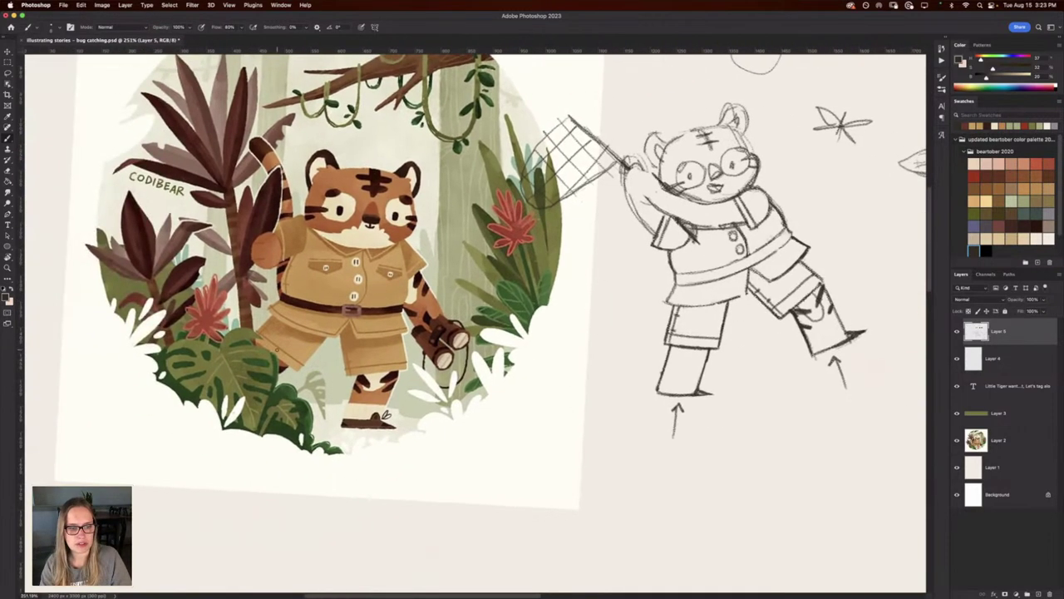
pyautogui.hscroll(10, 551, 370)
pyautogui.moveTo(509, 363)
pyautogui.mouseDown()
pyautogui.moveTo(542, 388)
pyautogui.moveTo(508, 396)
pyautogui.moveTo(545, 362)
pyautogui.mouseUp()
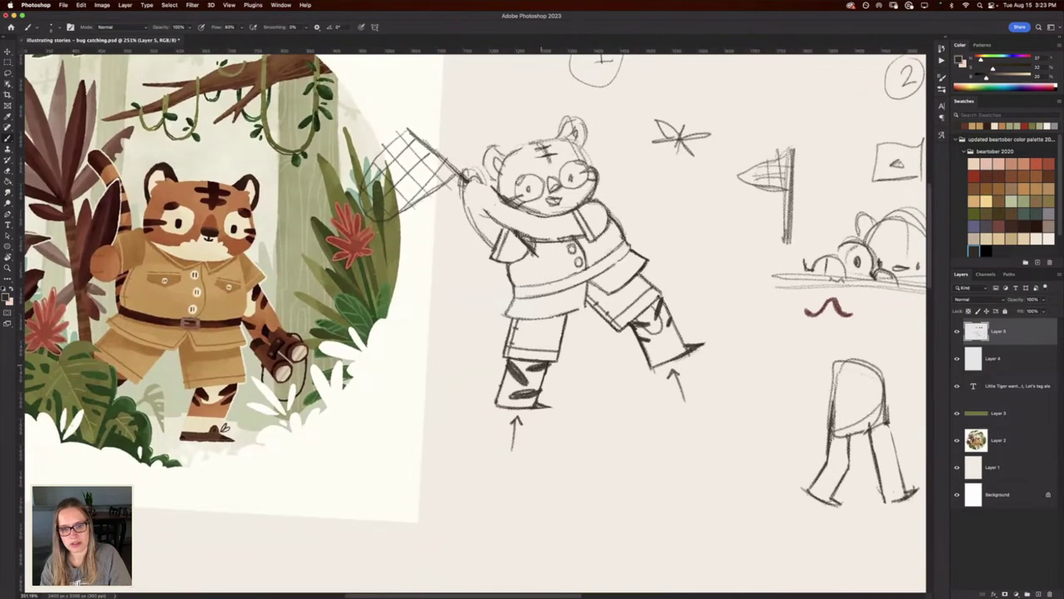
# Erase the small arrows beneath both of the running tiger's feet.
pyautogui.press('e')
pyautogui.moveTo(515, 426)
pyautogui.mouseDown()
pyautogui.moveTo(512, 441)
pyautogui.moveTo(518, 420)
pyautogui.mouseUp()
pyautogui.moveTo(678, 384)
pyautogui.mouseDown()
pyautogui.moveTo(669, 371)
pyautogui.moveTo(685, 394)
pyautogui.mouseUp()
pyautogui.press('b')
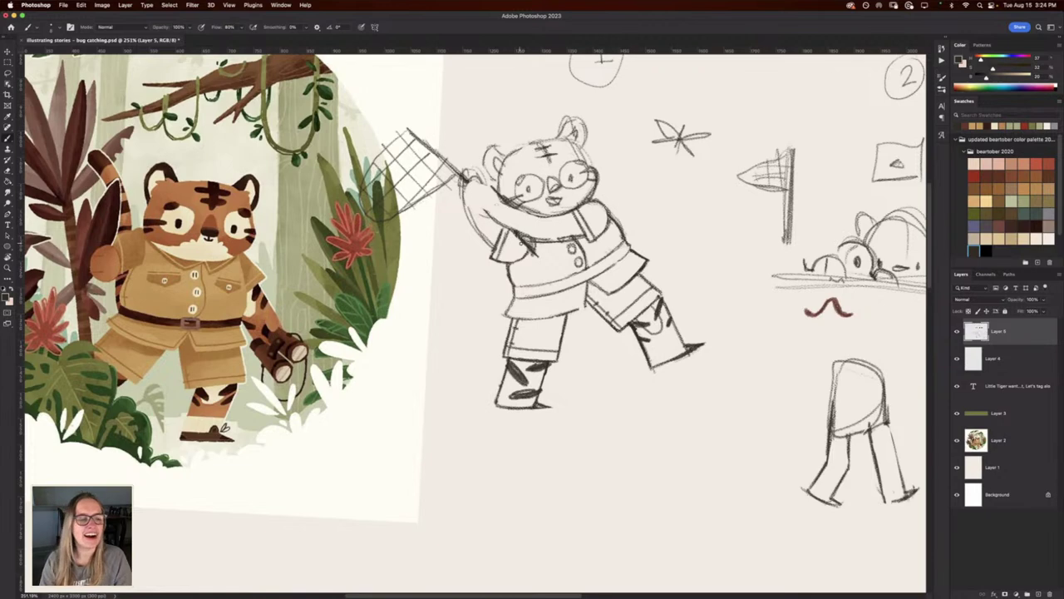
# Draw a small rectangular buckle on the belt and add dark stripes to the tiger's arm beside the sleeve.
pyautogui.moveTo(577, 284)
pyautogui.mouseDown()
pyautogui.moveTo(598, 266)
pyautogui.moveTo(575, 277)
pyautogui.moveTo(583, 275)
pyautogui.mouseUp()
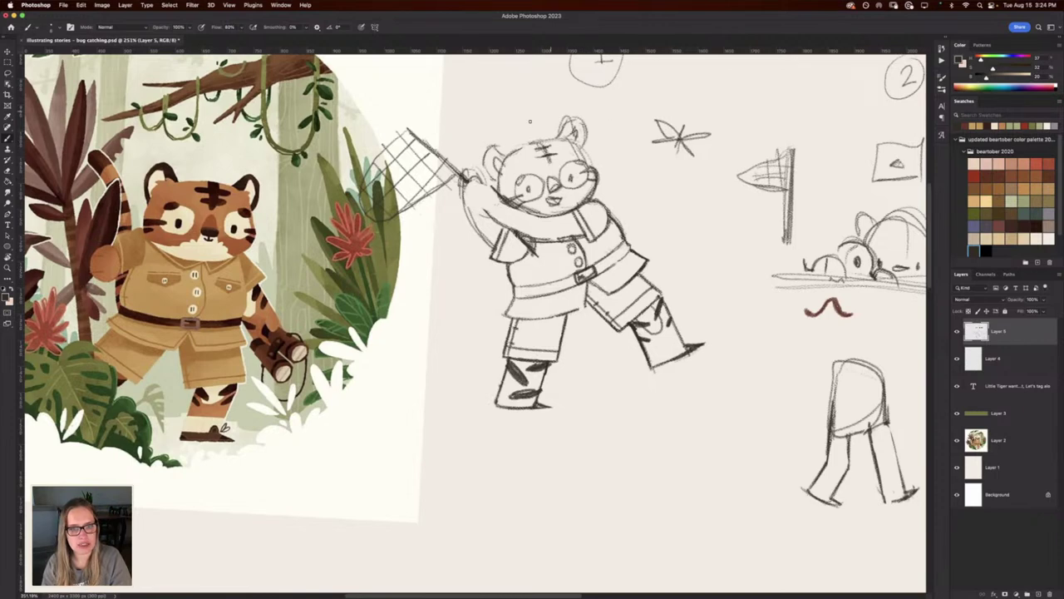
pyautogui.scroll(2, 477, 299)
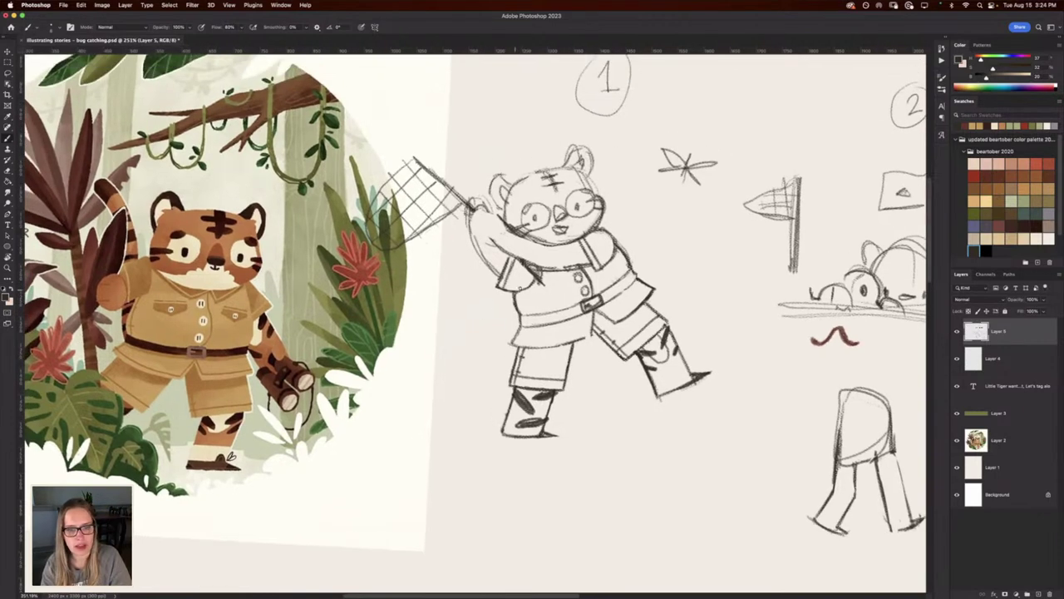
pyautogui.moveTo(527, 312); pyautogui.dragTo(493, 248)
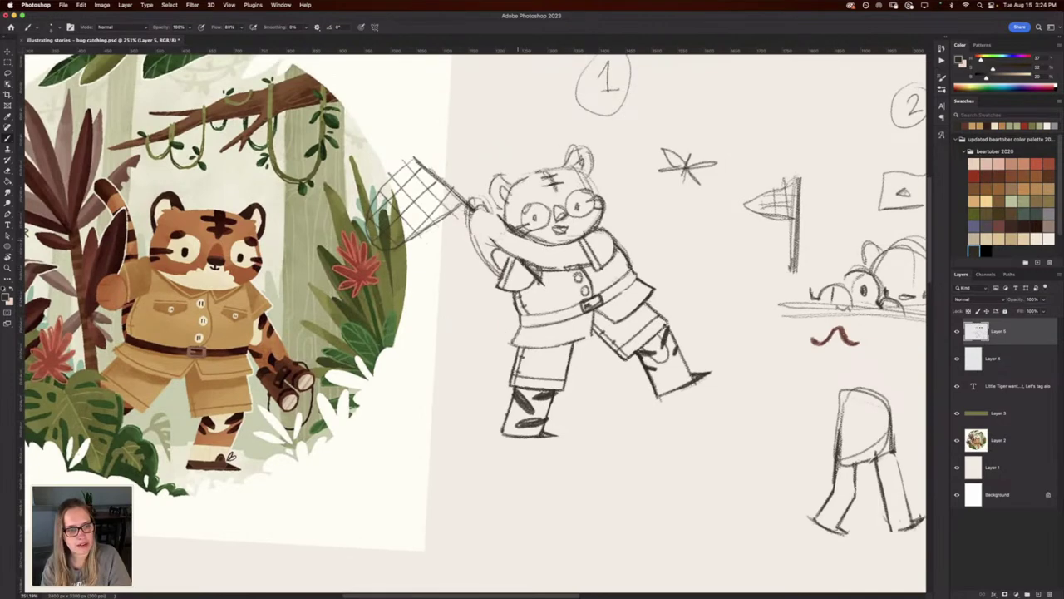
pyautogui.moveTo(500, 274)
pyautogui.mouseDown()
pyautogui.moveTo(488, 254)
pyautogui.moveTo(501, 250)
pyautogui.moveTo(497, 260)
pyautogui.mouseUp()
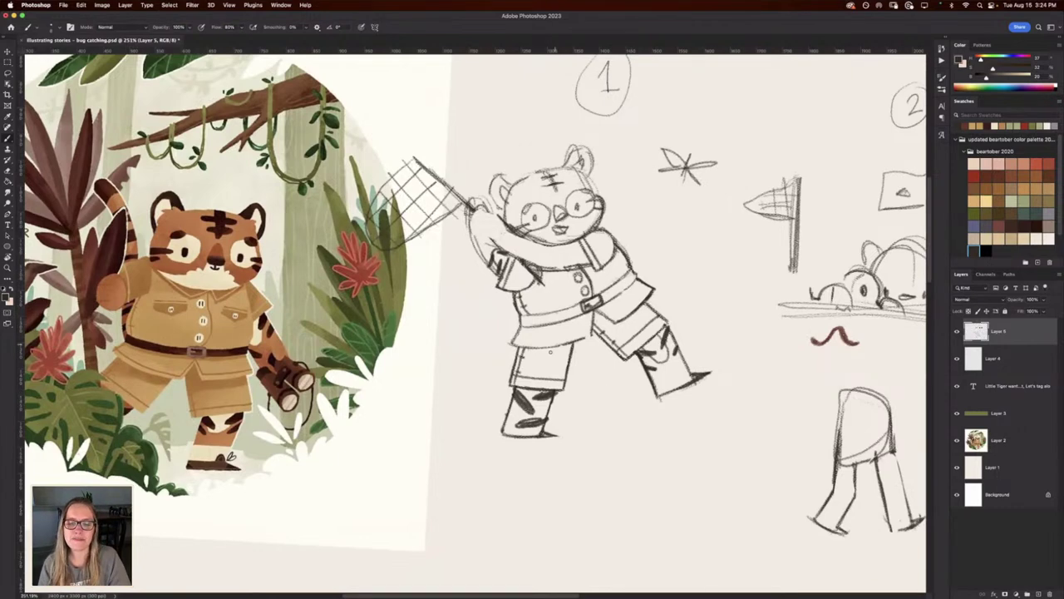
pyautogui.moveTo(536, 397); pyautogui.dragTo(530, 388)
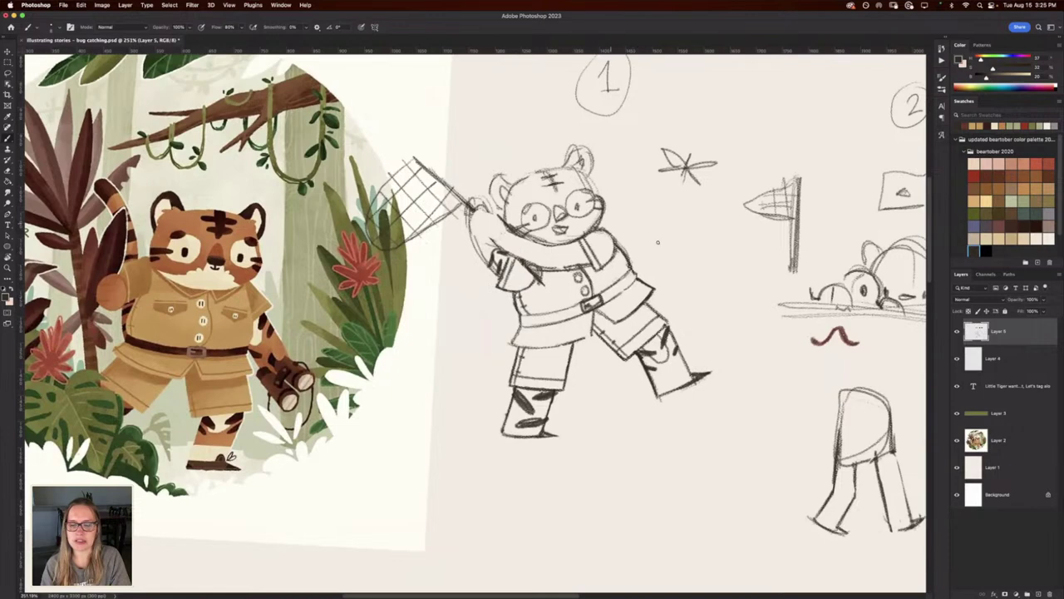
# Add a new layer and mark a circle over the belt buckle and a dark spot at the back of the waist.
pyautogui.click(1036, 593)
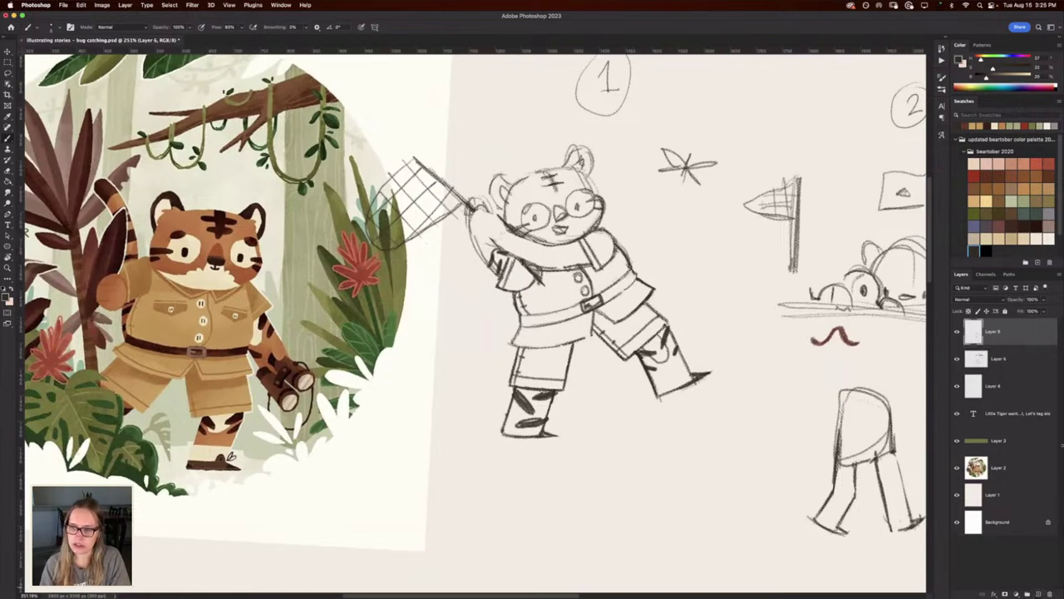
pyautogui.moveTo(587, 302)
pyautogui.mouseDown()
pyautogui.moveTo(576, 294)
pyautogui.moveTo(576, 310)
pyautogui.moveTo(594, 306)
pyautogui.moveTo(584, 301)
pyautogui.mouseUp()
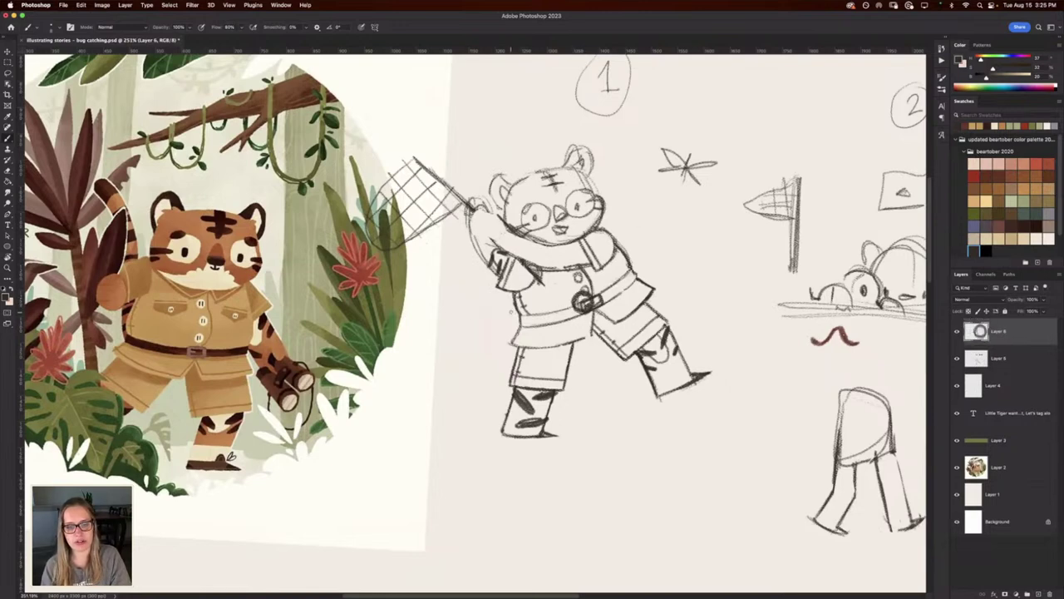
pyautogui.moveTo(511, 313); pyautogui.dragTo(508, 308)
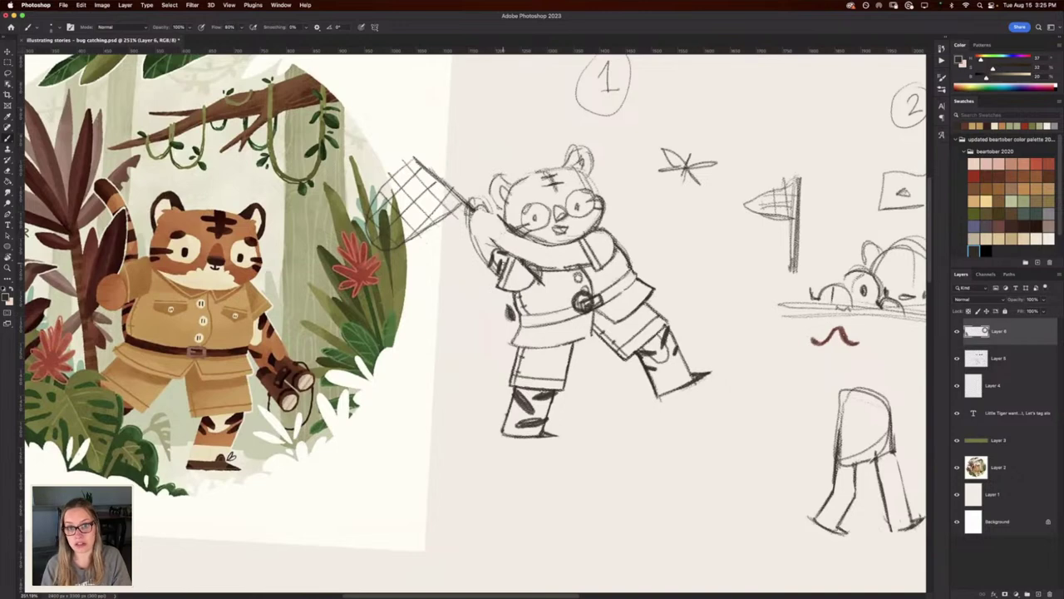
# Try two long curved tail lines sweeping from the back of the waist up toward the net.
pyautogui.moveTo(516, 310)
pyautogui.mouseDown()
pyautogui.moveTo(449, 291)
pyautogui.moveTo(391, 238)
pyautogui.mouseUp()
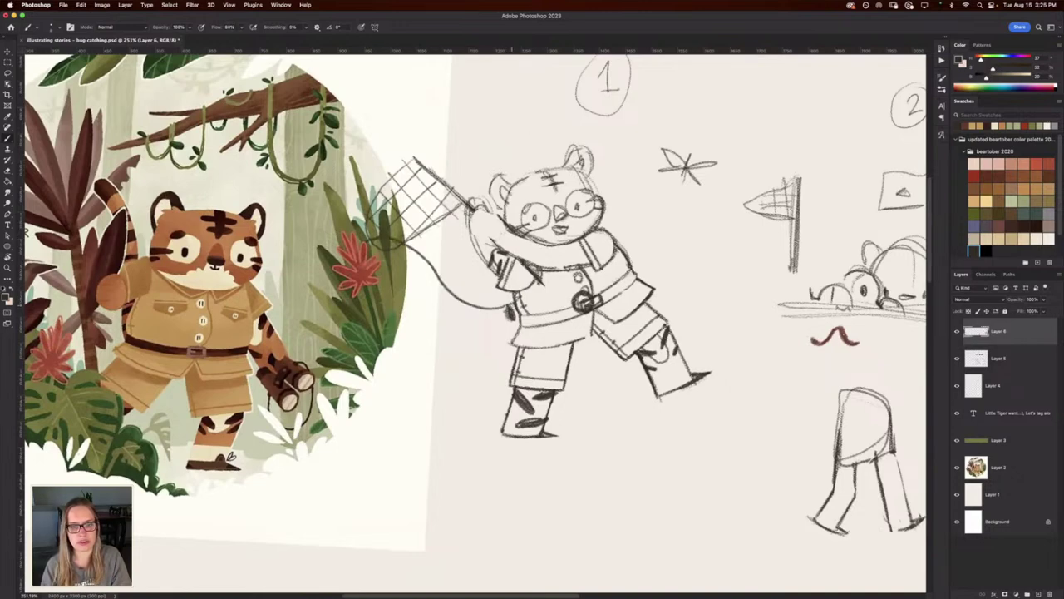
pyautogui.moveTo(507, 311)
pyautogui.mouseDown()
pyautogui.moveTo(473, 324)
pyautogui.moveTo(424, 315)
pyautogui.moveTo(369, 242)
pyautogui.mouseUp()
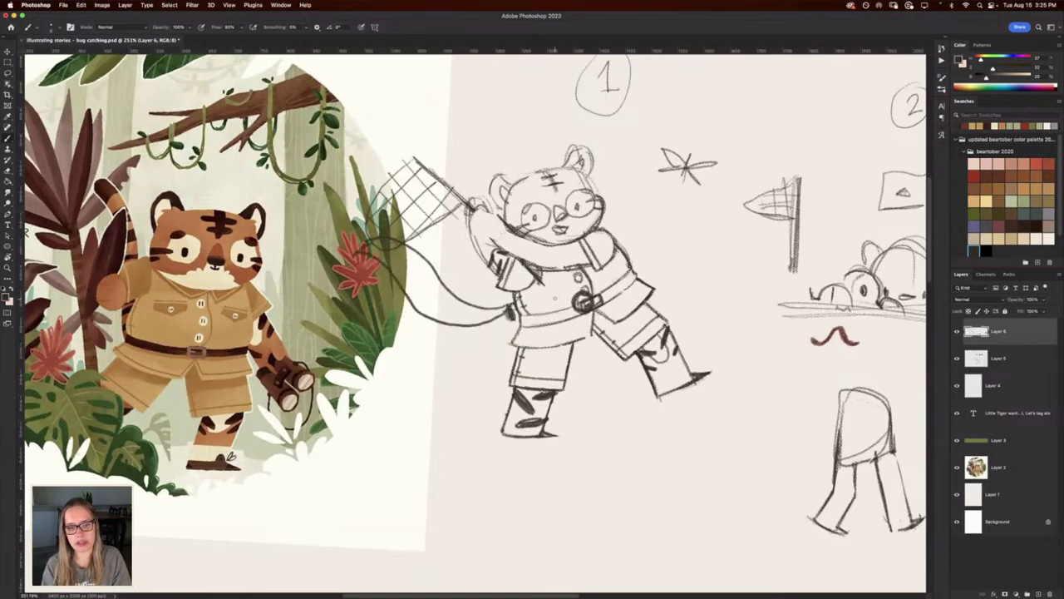
pyautogui.press('super+z')
pyautogui.press('super+z')
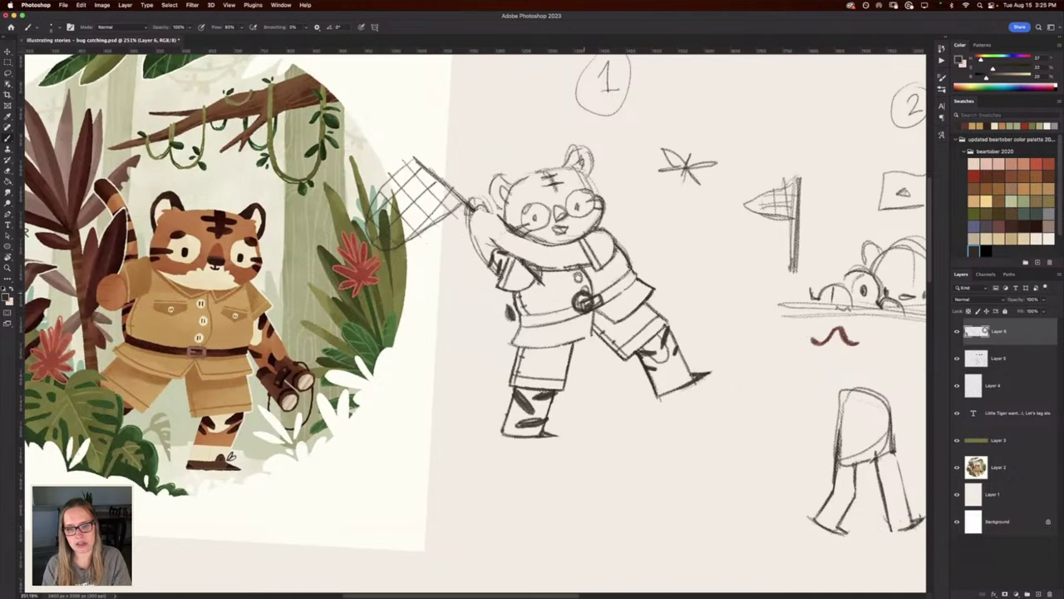
# Try a curved guide line from the belt buckle around the tiger's back toward the raised arm.
pyautogui.moveTo(582, 291)
pyautogui.mouseDown()
pyautogui.moveTo(480, 277)
pyautogui.moveTo(459, 246)
pyautogui.mouseUp()
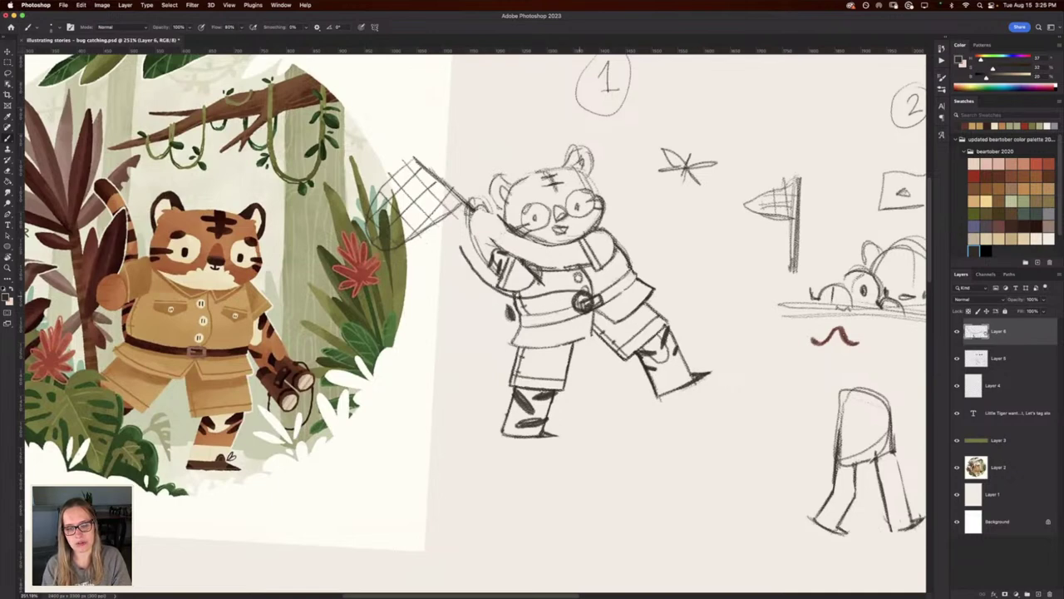
pyautogui.moveTo(577, 298)
pyautogui.mouseDown()
pyautogui.moveTo(521, 332)
pyautogui.moveTo(476, 327)
pyautogui.moveTo(460, 250)
pyautogui.moveTo(470, 299)
pyautogui.moveTo(488, 278)
pyautogui.moveTo(509, 319)
pyautogui.moveTo(527, 297)
pyautogui.moveTo(559, 304)
pyautogui.moveTo(529, 329)
pyautogui.moveTo(585, 290)
pyautogui.mouseUp()
pyautogui.press('e')
pyautogui.press('super+z')
pyautogui.press('super+z')
pyautogui.press('super+z')
pyautogui.press('super+z')
pyautogui.press('super+z')
pyautogui.press('super+z')
pyautogui.press('super+z')
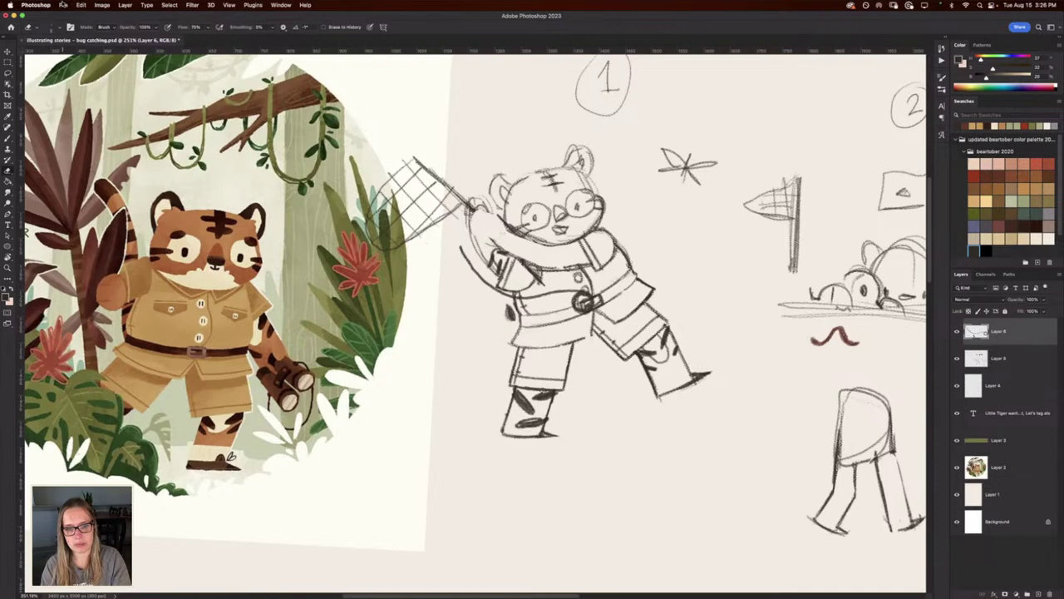
pyautogui.press('super+z')
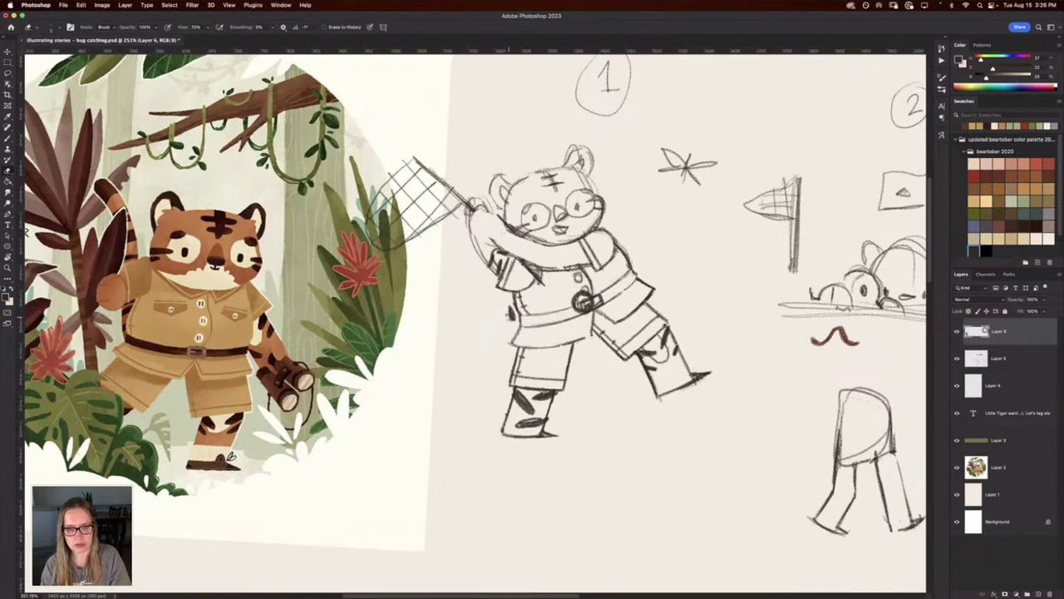
# Try a longer pair of tail lines curving from the waist up behind the net.
pyautogui.press('b')
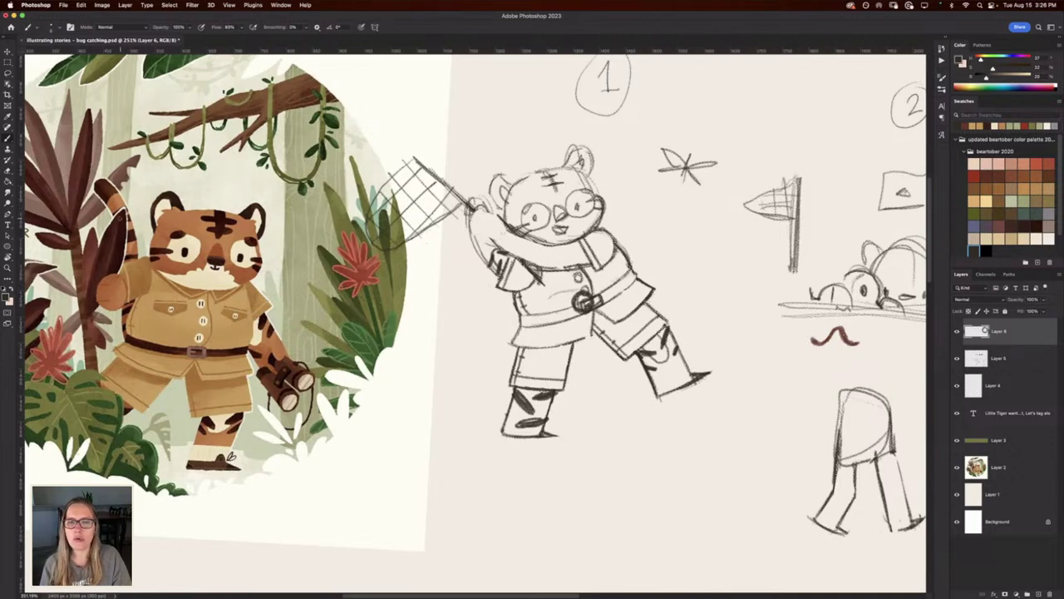
pyautogui.moveTo(511, 299)
pyautogui.mouseDown()
pyautogui.moveTo(515, 321)
pyautogui.moveTo(479, 306)
pyautogui.moveTo(409, 215)
pyautogui.moveTo(360, 177)
pyautogui.mouseUp()
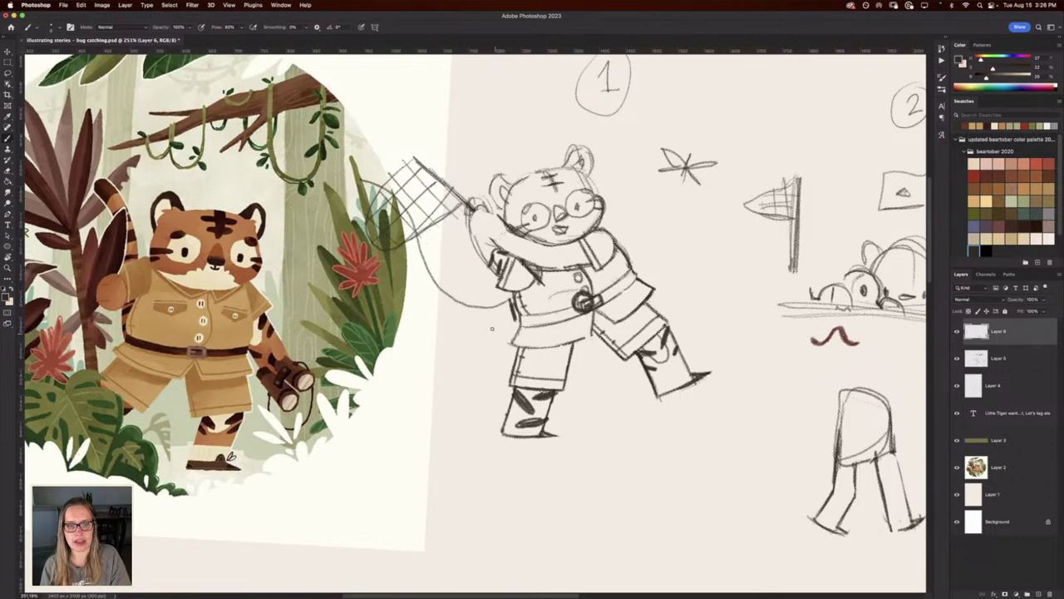
pyautogui.moveTo(516, 322)
pyautogui.mouseDown()
pyautogui.moveTo(401, 267)
pyautogui.moveTo(353, 184)
pyautogui.mouseUp()
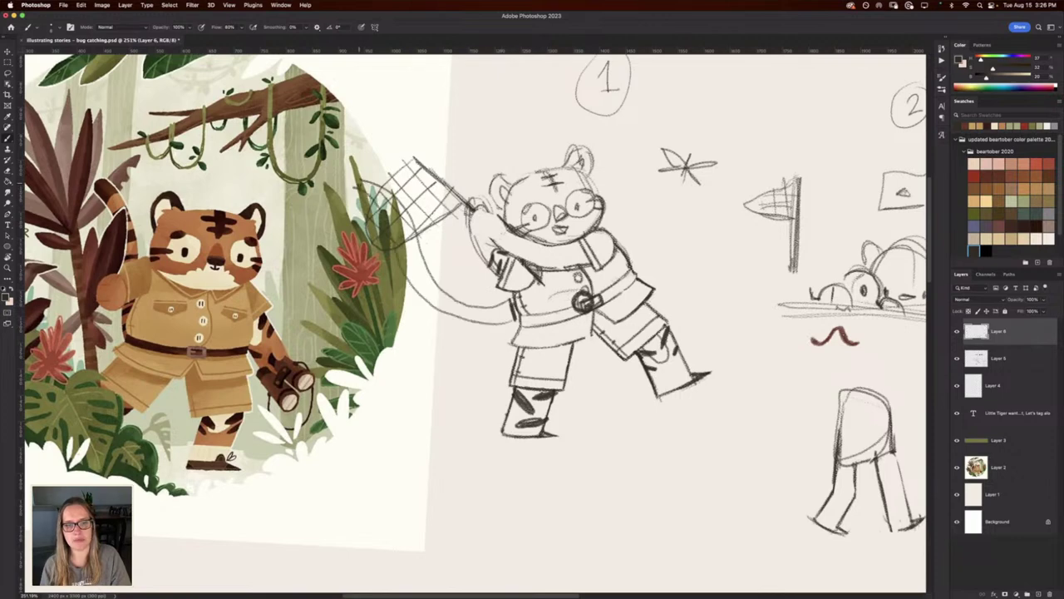
pyautogui.press('super+z')
pyautogui.press('super+z')
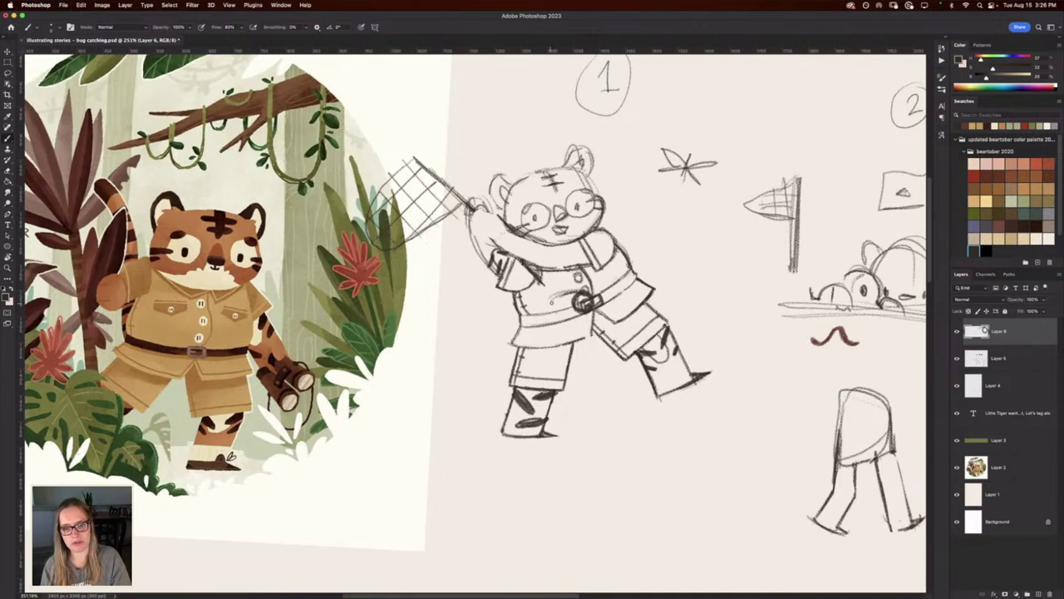
# Rotate the canvas and sketch the tail's first curve running from the belt buckle out past the tiger's back.
pyautogui.moveTo(564, 293)
pyautogui.mouseDown()
pyautogui.moveTo(534, 306)
pyautogui.moveTo(556, 293)
pyautogui.moveTo(483, 304)
pyautogui.moveTo(436, 239)
pyautogui.moveTo(427, 251)
pyautogui.moveTo(436, 281)
pyautogui.moveTo(463, 318)
pyautogui.moveTo(453, 291)
pyautogui.mouseUp()
pyautogui.press('r')
pyautogui.press('e')
pyautogui.press('b')
pyautogui.press('r')
pyautogui.moveTo(223, 266)
pyautogui.mouseDown()
pyautogui.moveTo(266, 217)
pyautogui.moveTo(483, 262)
pyautogui.moveTo(487, 272)
pyautogui.moveTo(487, 237)
pyautogui.moveTo(468, 233)
pyautogui.moveTo(466, 254)
pyautogui.moveTo(479, 246)
pyautogui.mouseUp()
pyautogui.press('b')
pyautogui.press('e')
pyautogui.press('b')
pyautogui.moveTo(486, 287); pyautogui.dragTo(471, 230)
pyautogui.moveTo(458, 275)
pyautogui.mouseDown()
pyautogui.moveTo(457, 239)
pyautogui.moveTo(470, 234)
pyautogui.moveTo(486, 249)
pyautogui.mouseUp()
# Complete the tail with a second edge and a rounded tip, and erase the stray strokes beside it.
pyautogui.press('r')
pyautogui.moveTo(384, 243); pyautogui.dragTo(462, 203)
pyautogui.press('b')
pyautogui.moveTo(497, 424)
pyautogui.mouseDown()
pyautogui.moveTo(469, 354)
pyautogui.moveTo(470, 316)
pyautogui.mouseUp()
pyautogui.moveTo(485, 346)
pyautogui.mouseDown()
pyautogui.moveTo(475, 309)
pyautogui.moveTo(507, 290)
pyautogui.mouseUp()
pyautogui.moveTo(492, 299)
pyautogui.mouseDown()
pyautogui.moveTo(522, 278)
pyautogui.moveTo(469, 316)
pyautogui.mouseUp()
pyautogui.press('super+z')
pyautogui.press('e')
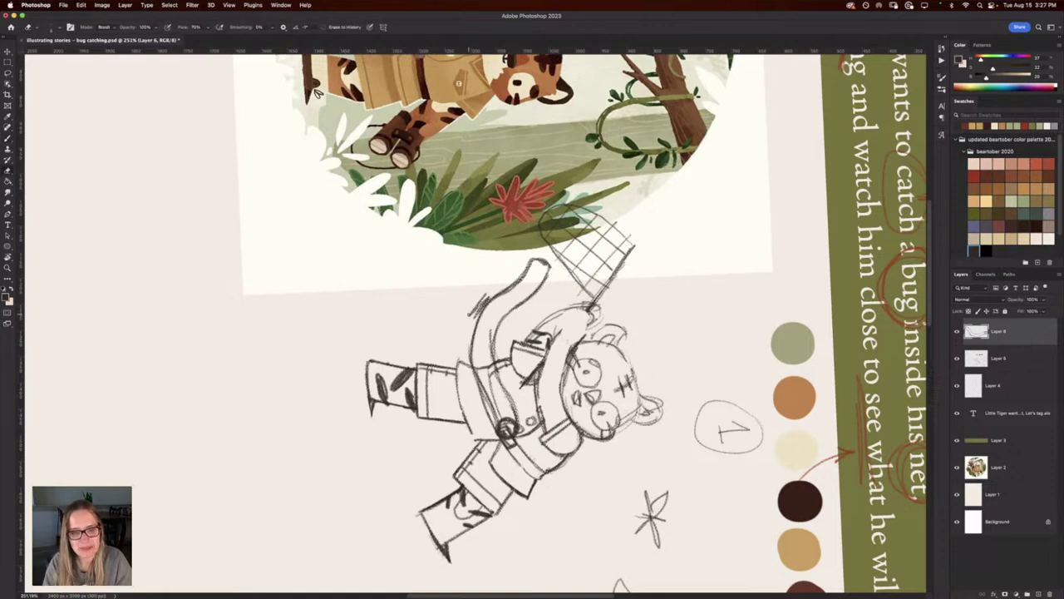
pyautogui.moveTo(469, 316); pyautogui.dragTo(525, 271)
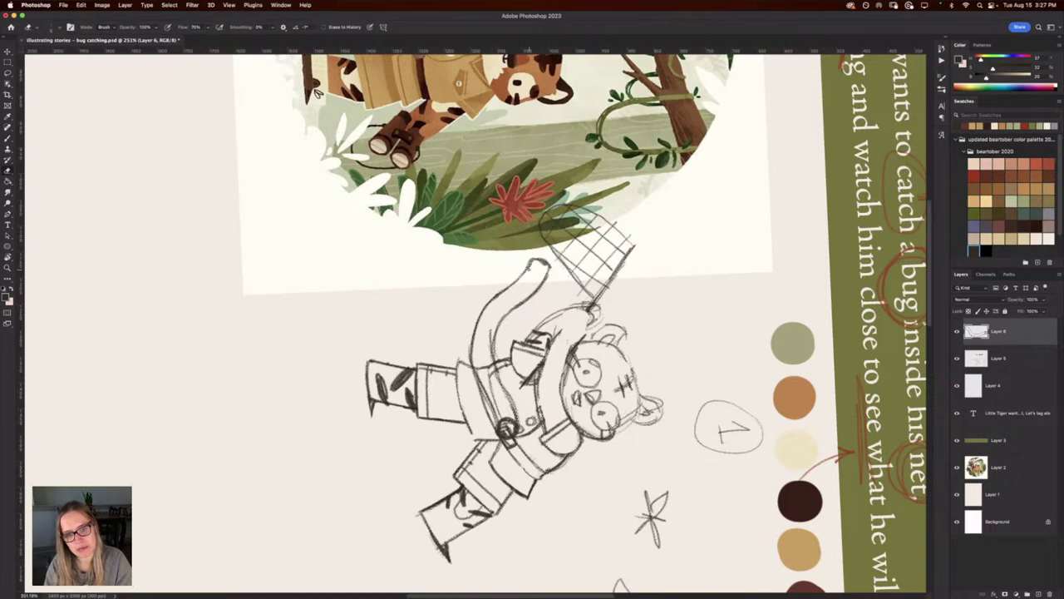
# Straighten the canvas view and erase the tail guide lines and buckle circle over the tiger's body with a larger eraser.
pyautogui.moveTo(474, 322)
pyautogui.mouseDown()
pyautogui.moveTo(490, 322)
pyautogui.moveTo(422, 323)
pyautogui.mouseUp()
pyautogui.press(']')
pyautogui.press(']')
pyautogui.press(']')
pyautogui.moveTo(490, 390)
pyautogui.mouseDown()
pyautogui.moveTo(484, 360)
pyautogui.moveTo(471, 366)
pyautogui.mouseUp()
pyautogui.press('Escape')
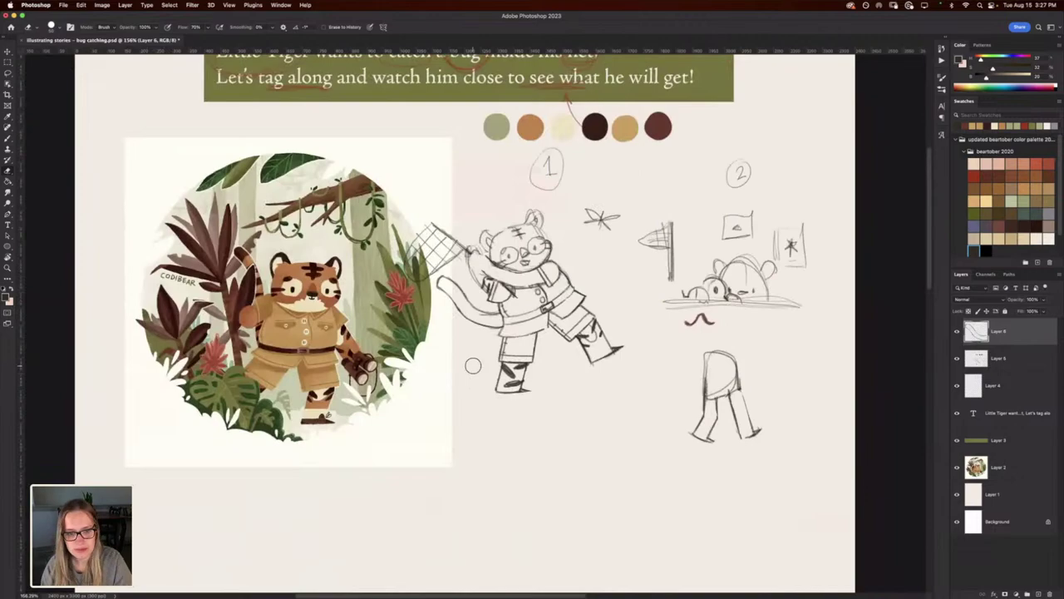
pyautogui.moveTo(460, 322); pyautogui.dragTo(457, 307)
pyautogui.scroll(5, 456, 307)
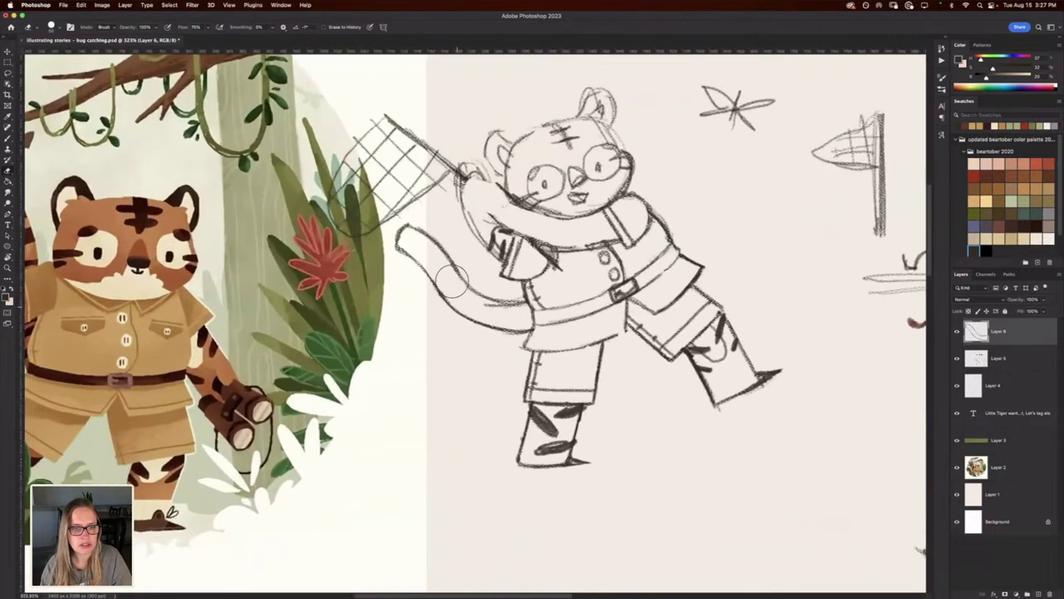
pyautogui.scroll(-2, 411, 237)
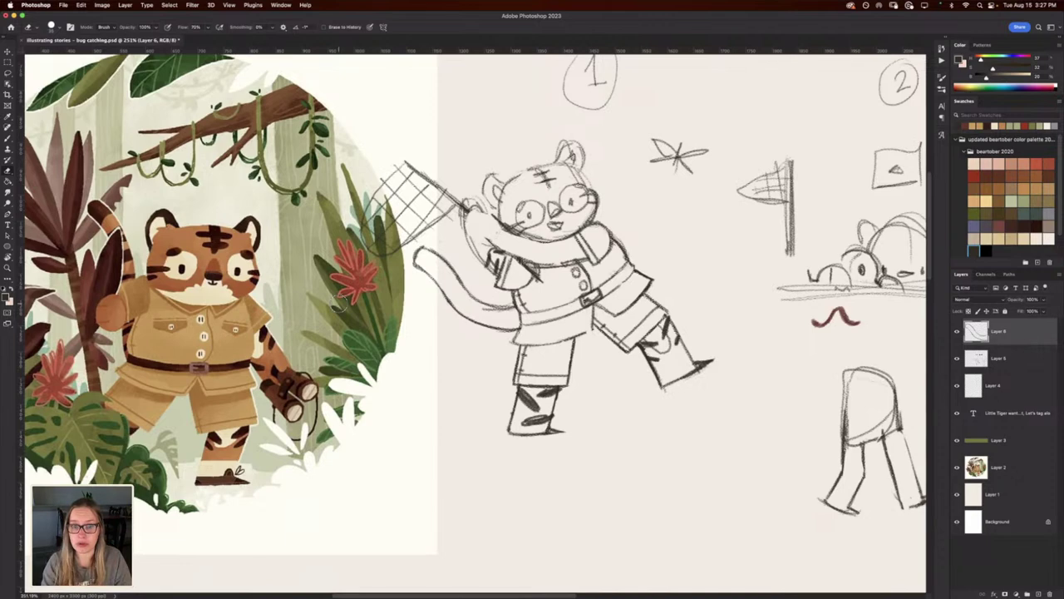
# Rotate the tail downward so it streams out behind the waist, and extend its end over the illustration.
pyautogui.press('super+t')
pyautogui.moveTo(393, 216); pyautogui.dragTo(375, 245)
pyautogui.moveTo(476, 297); pyautogui.dragTo(458, 326)
pyautogui.press('Return')
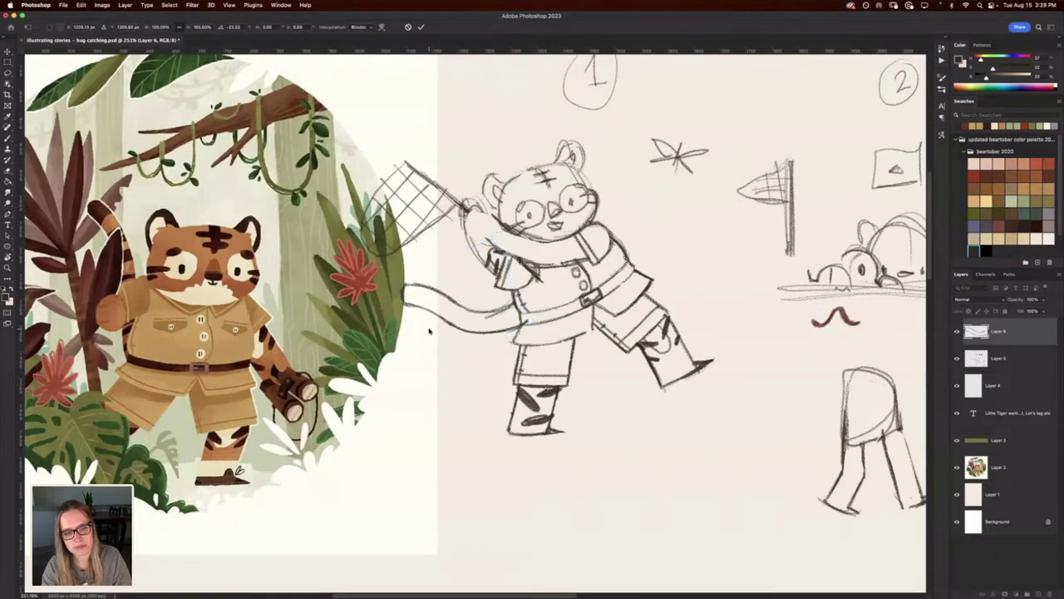
pyautogui.press('b')
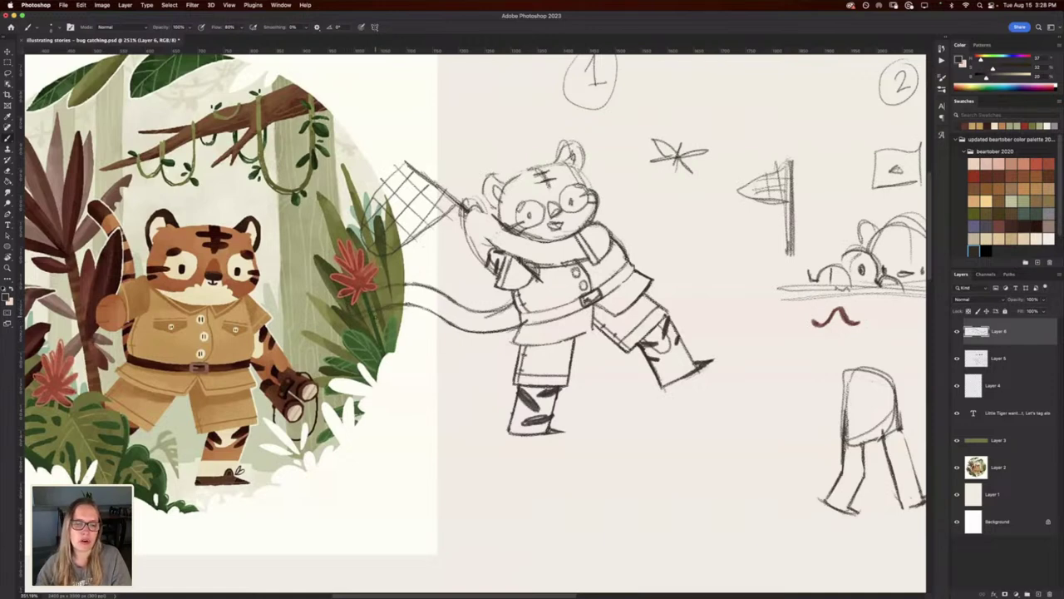
# Try a curved arrow flowing beneath the tail and a loose outline looping around the whole tiger.
pyautogui.moveTo(503, 347)
pyautogui.mouseDown()
pyautogui.moveTo(474, 350)
pyautogui.moveTo(379, 321)
pyautogui.mouseUp()
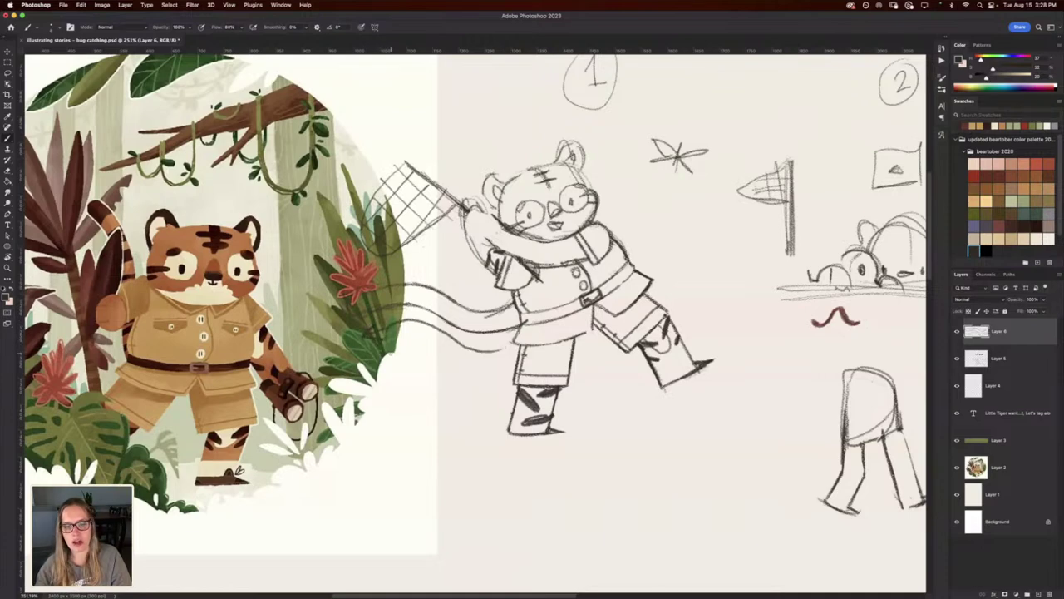
pyautogui.press('super+z')
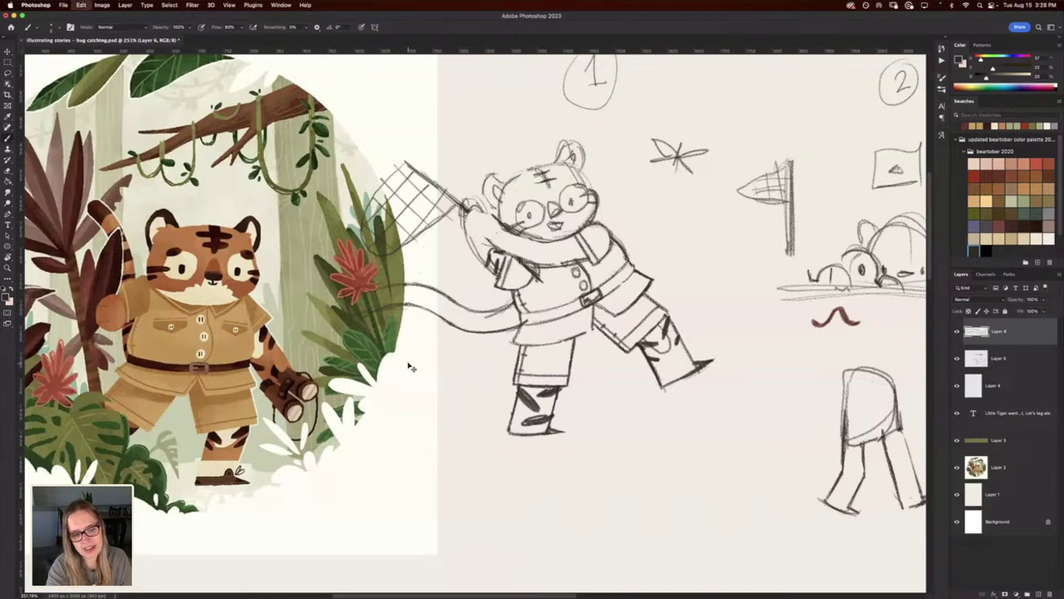
pyautogui.moveTo(379, 325); pyautogui.dragTo(501, 348)
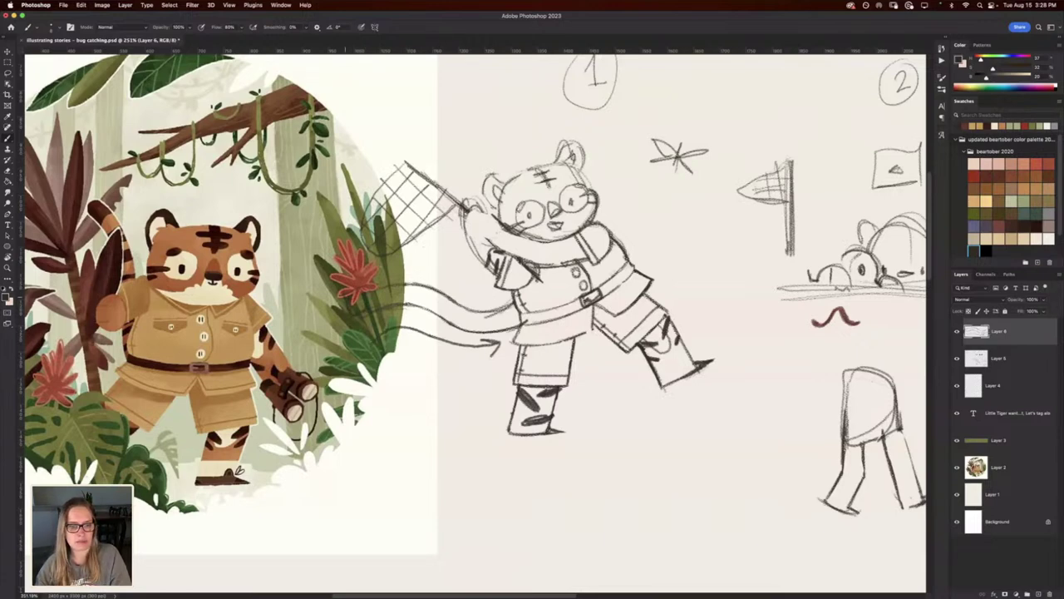
pyautogui.moveTo(495, 347)
pyautogui.mouseDown()
pyautogui.moveTo(487, 386)
pyautogui.moveTo(618, 408)
pyautogui.moveTo(758, 320)
pyautogui.moveTo(658, 225)
pyautogui.moveTo(670, 188)
pyautogui.moveTo(542, 111)
pyautogui.moveTo(459, 156)
pyautogui.moveTo(444, 263)
pyautogui.moveTo(340, 293)
pyautogui.mouseUp()
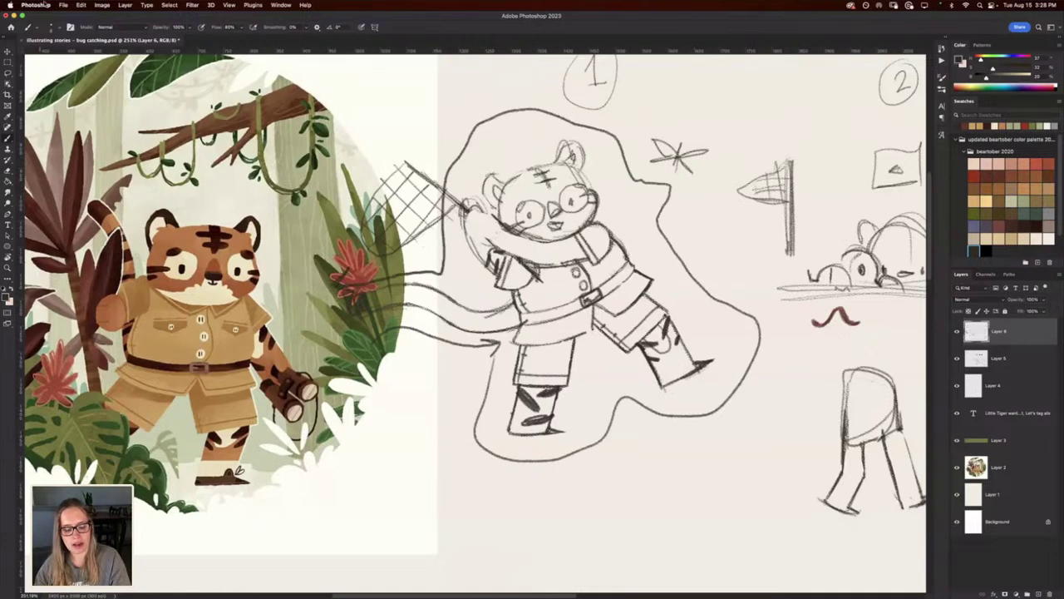
pyautogui.press('super+z')
pyautogui.press('super+z')
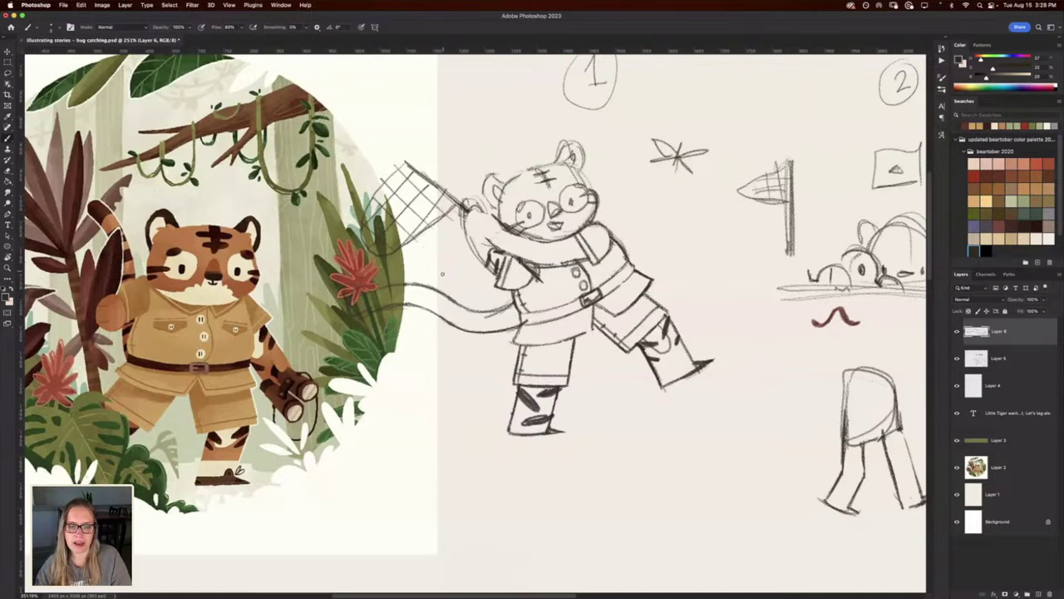
# Erase the outer part of the tiger's tail sketch, leaving only the stub near the body.
pyautogui.press('e')
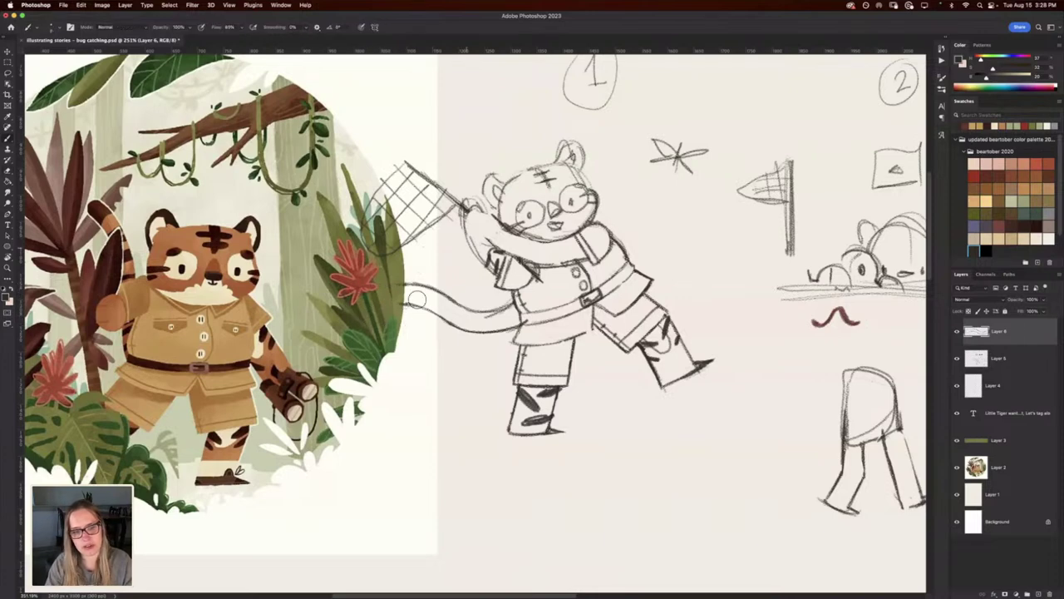
pyautogui.moveTo(403, 305)
pyautogui.mouseDown()
pyautogui.moveTo(411, 279)
pyautogui.moveTo(400, 293)
pyautogui.moveTo(439, 317)
pyautogui.moveTo(407, 323)
pyautogui.moveTo(416, 296)
pyautogui.moveTo(444, 298)
pyautogui.moveTo(442, 320)
pyautogui.moveTo(441, 273)
pyautogui.mouseUp()
pyautogui.press('b')
pyautogui.moveTo(471, 309)
pyautogui.mouseDown()
pyautogui.moveTo(439, 261)
pyautogui.moveTo(442, 204)
pyautogui.mouseUp()
pyautogui.moveTo(438, 263); pyautogui.dragTo(441, 188)
pyautogui.moveTo(431, 226); pyautogui.dragTo(441, 176)
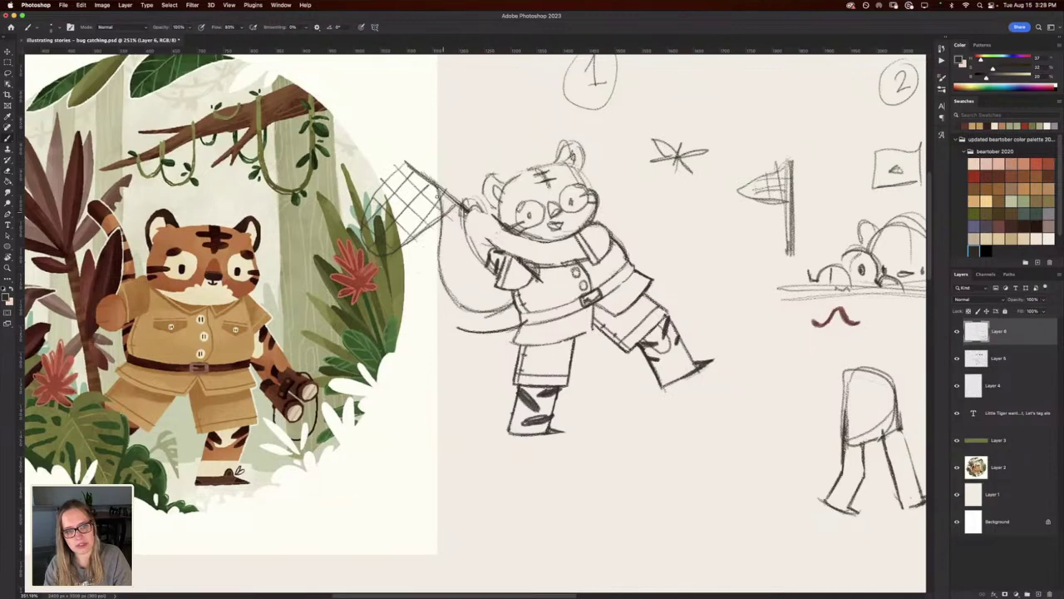
pyautogui.moveTo(444, 213)
pyautogui.mouseDown()
pyautogui.moveTo(429, 168)
pyautogui.moveTo(416, 163)
pyautogui.moveTo(424, 271)
pyautogui.moveTo(442, 316)
pyautogui.mouseUp()
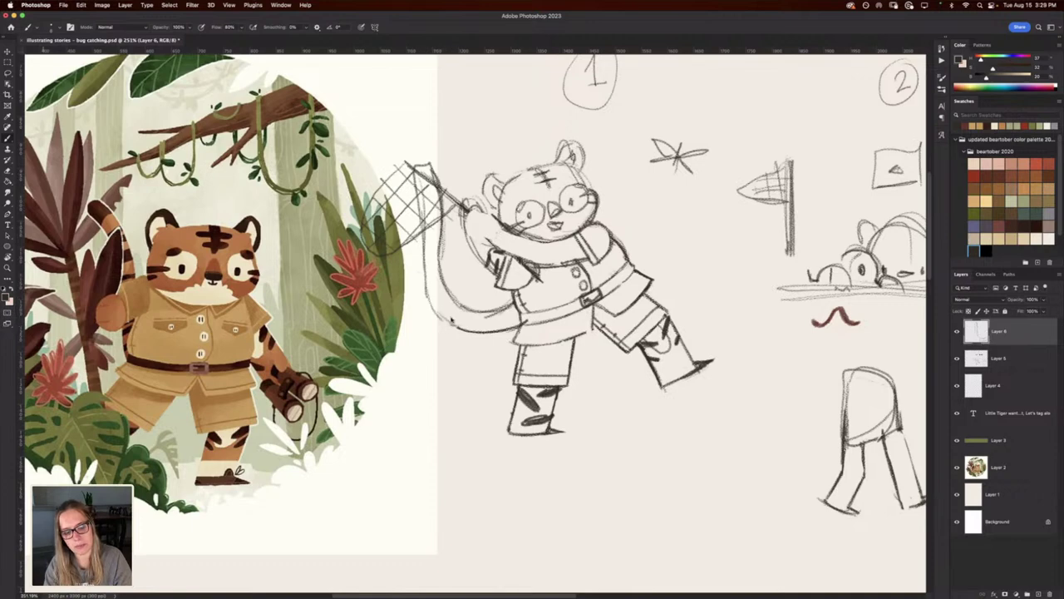
pyautogui.press('super+z')
pyautogui.press('super+z')
pyautogui.press('super+z')
pyautogui.press('super+z')
pyautogui.press('super+z')
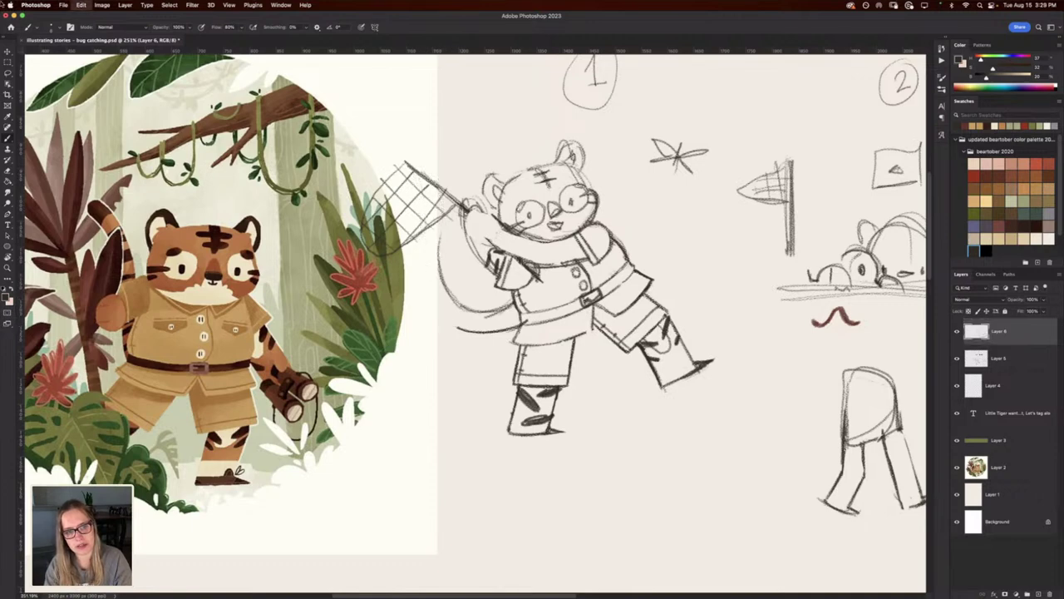
pyautogui.press('super+z')
pyautogui.press('super+z')
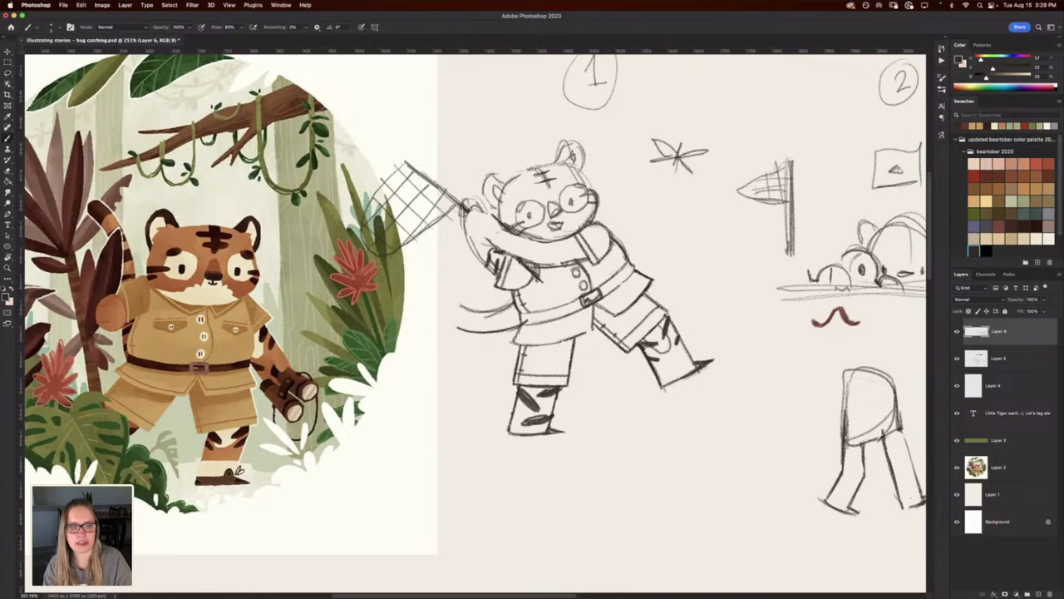
pyautogui.moveTo(455, 206); pyautogui.dragTo(411, 242)
pyautogui.press('super+z')
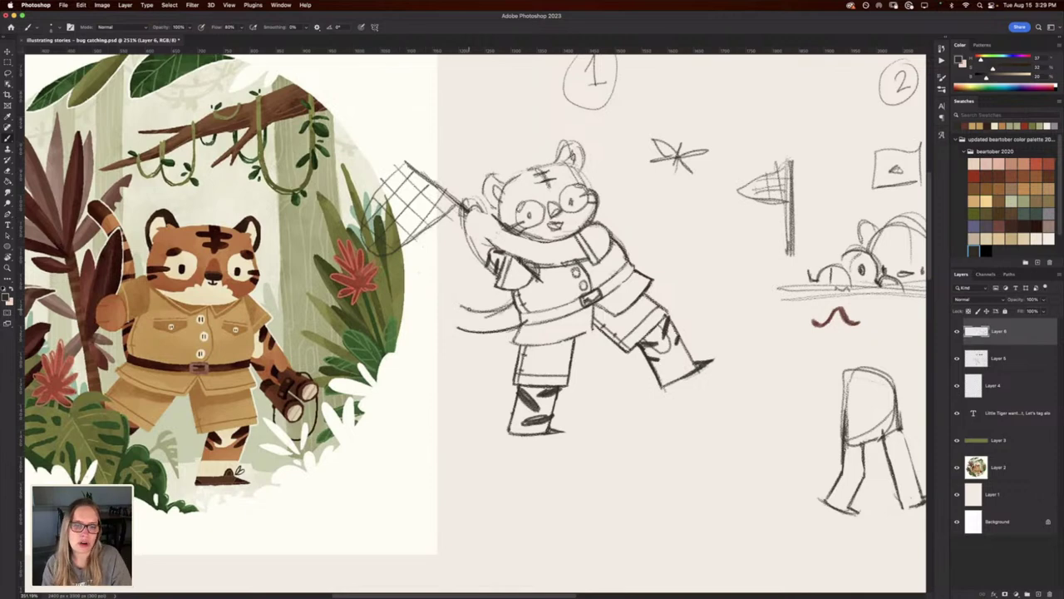
# Erase the leftover lines of the old tail stub beside the tiger's shirt.
pyautogui.press('e')
pyautogui.moveTo(458, 305)
pyautogui.mouseDown()
pyautogui.moveTo(496, 305)
pyautogui.moveTo(470, 333)
pyautogui.moveTo(481, 338)
pyautogui.moveTo(496, 305)
pyautogui.moveTo(471, 295)
pyautogui.moveTo(485, 303)
pyautogui.moveTo(456, 257)
pyautogui.moveTo(444, 253)
pyautogui.moveTo(407, 285)
pyautogui.moveTo(442, 248)
pyautogui.moveTo(430, 293)
pyautogui.moveTo(406, 278)
pyautogui.moveTo(464, 266)
pyautogui.moveTo(424, 270)
pyautogui.mouseUp()
pyautogui.press('b')
pyautogui.press('e')
pyautogui.moveTo(503, 311); pyautogui.dragTo(444, 254)
# Sketch a new S-shaped tail with a curled tip behind the tiger and clean up its rough lines with the eraser.
pyautogui.press('r')
pyautogui.moveTo(376, 237); pyautogui.dragTo(424, 202)
pyautogui.moveTo(514, 325)
pyautogui.mouseDown()
pyautogui.moveTo(489, 305)
pyautogui.moveTo(484, 269)
pyautogui.mouseUp()
pyautogui.moveTo(492, 304)
pyautogui.mouseDown()
pyautogui.moveTo(479, 255)
pyautogui.moveTo(465, 241)
pyautogui.moveTo(442, 243)
pyautogui.mouseUp()
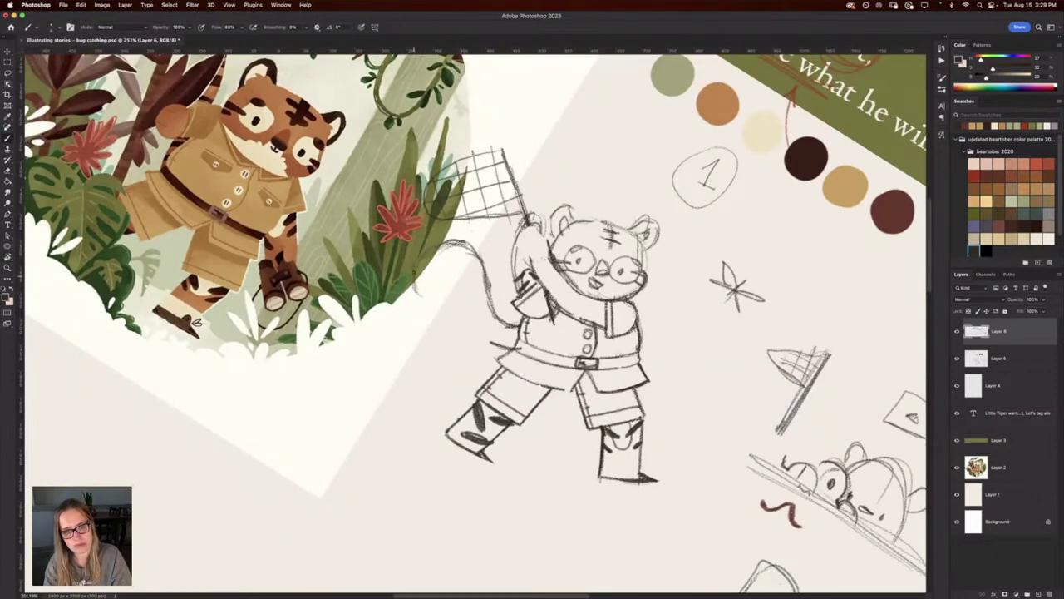
pyautogui.moveTo(417, 261)
pyautogui.mouseDown()
pyautogui.moveTo(456, 240)
pyautogui.moveTo(515, 326)
pyautogui.moveTo(470, 310)
pyautogui.moveTo(457, 279)
pyautogui.moveTo(446, 280)
pyautogui.mouseUp()
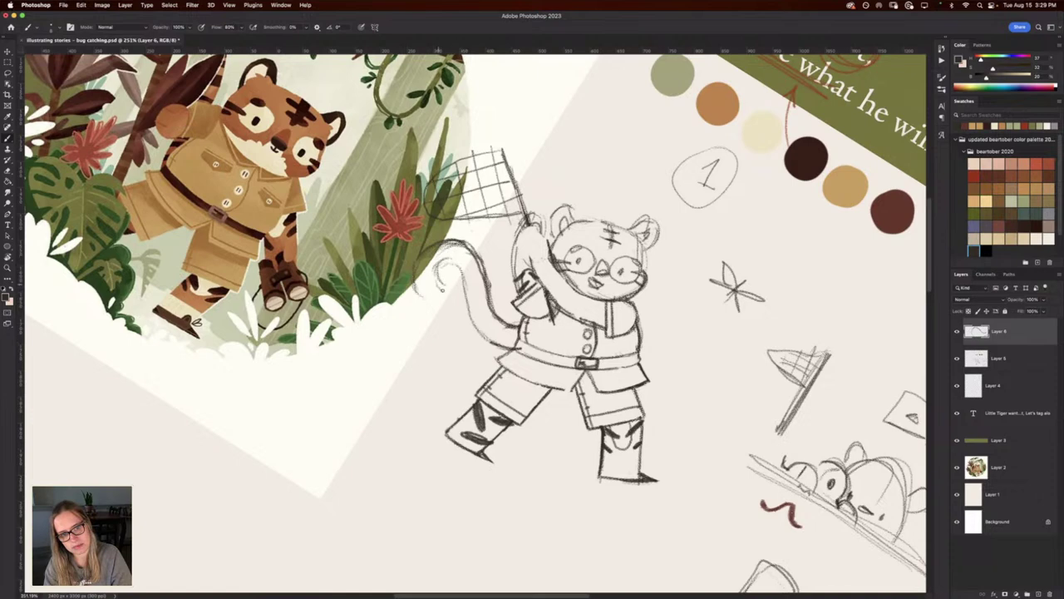
pyautogui.moveTo(441, 294)
pyautogui.mouseDown()
pyautogui.moveTo(433, 269)
pyautogui.moveTo(452, 267)
pyautogui.mouseUp()
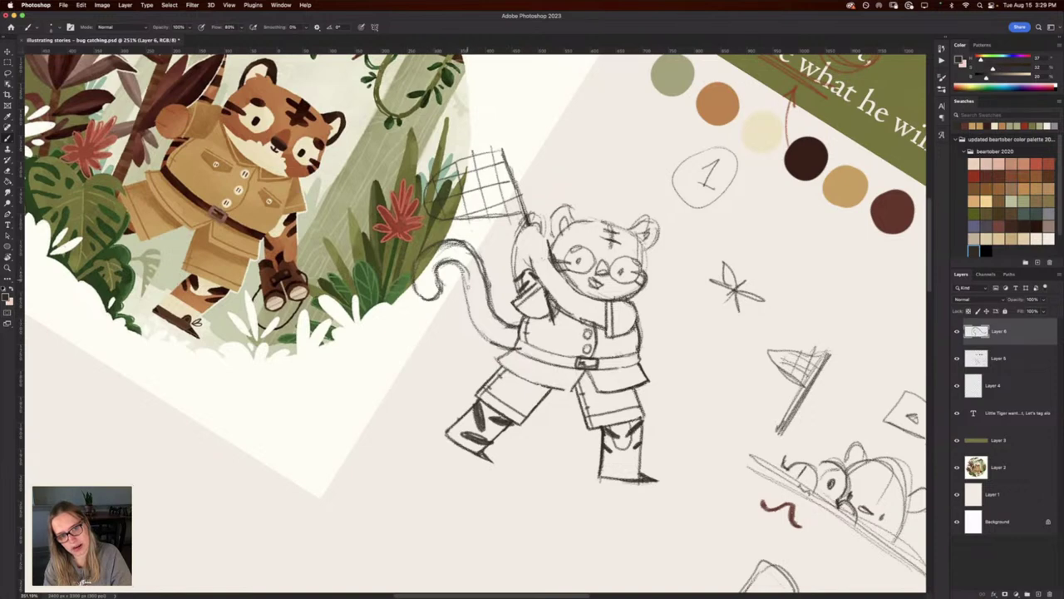
pyautogui.press('e')
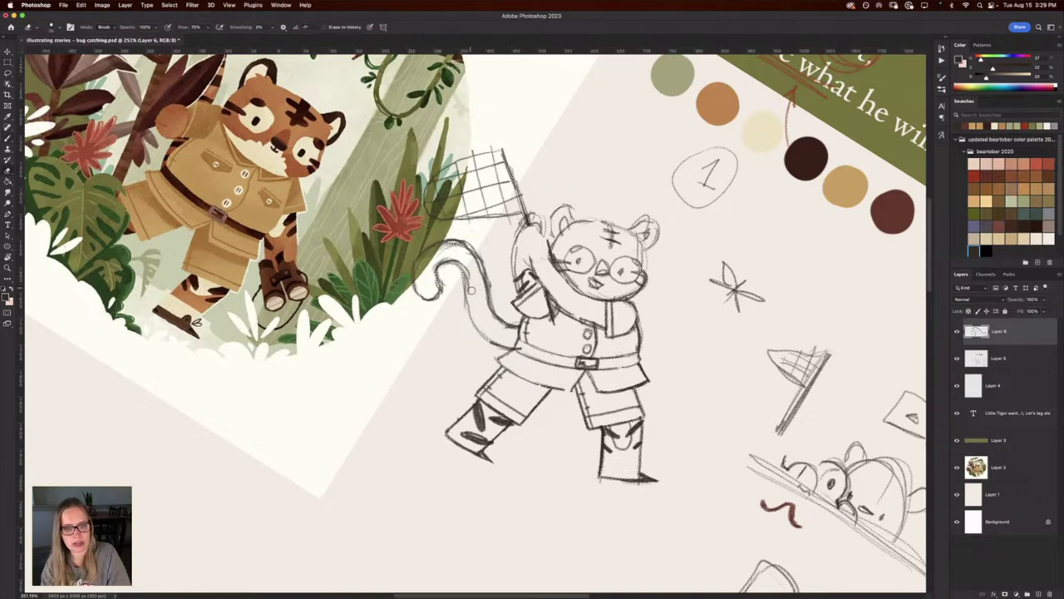
pyautogui.moveTo(483, 282)
pyautogui.mouseDown()
pyautogui.moveTo(467, 262)
pyautogui.moveTo(435, 256)
pyautogui.moveTo(454, 257)
pyautogui.mouseUp()
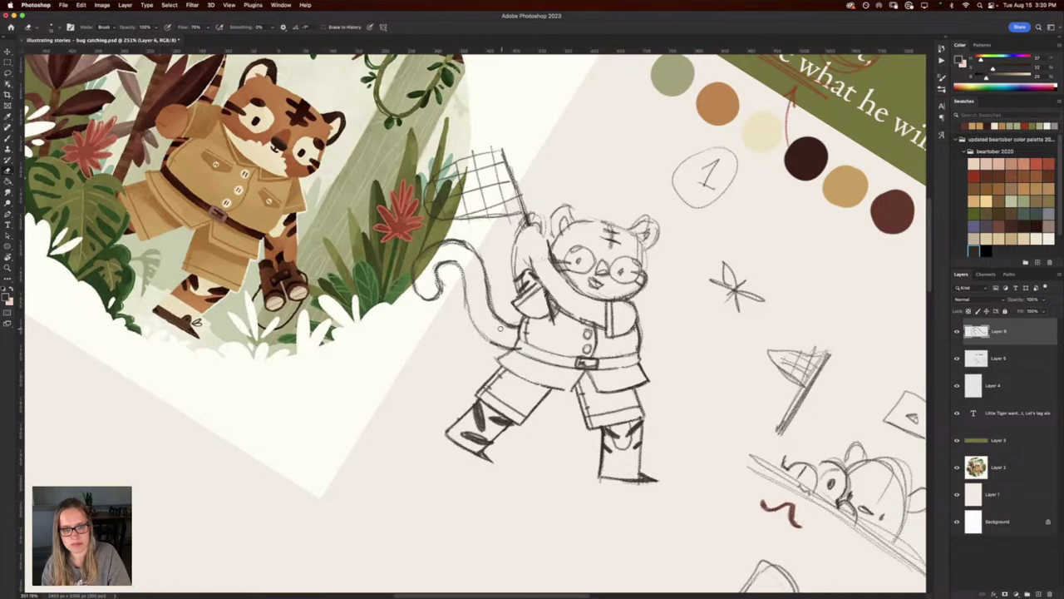
# Draw curved stripe lines across the tiger's tail, from the curled tip to the base at the shirt.
pyautogui.press('r')
pyautogui.moveTo(481, 320); pyautogui.dragTo(241, 393)
pyautogui.press('b')
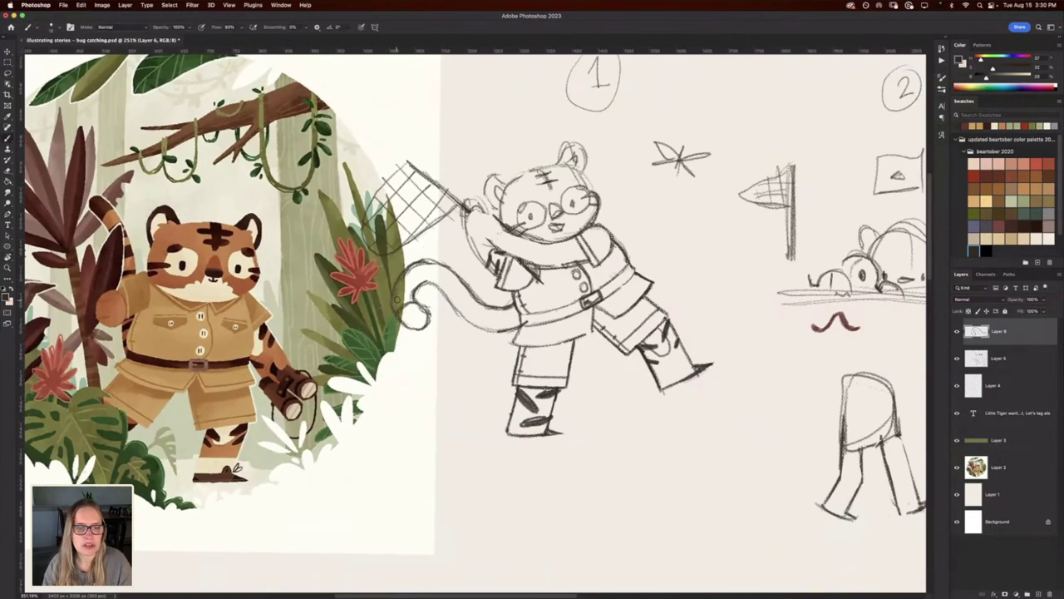
pyautogui.press('super+plus')
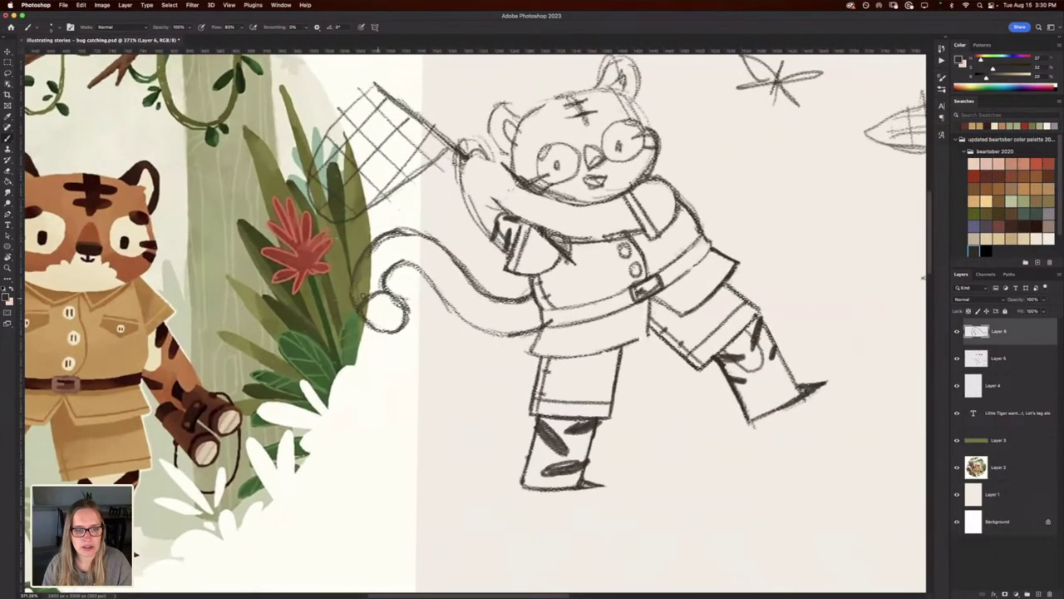
pyautogui.moveTo(360, 304)
pyautogui.mouseDown()
pyautogui.moveTo(389, 287)
pyautogui.moveTo(360, 301)
pyautogui.mouseUp()
pyautogui.hscroll(-10, 428, 368)
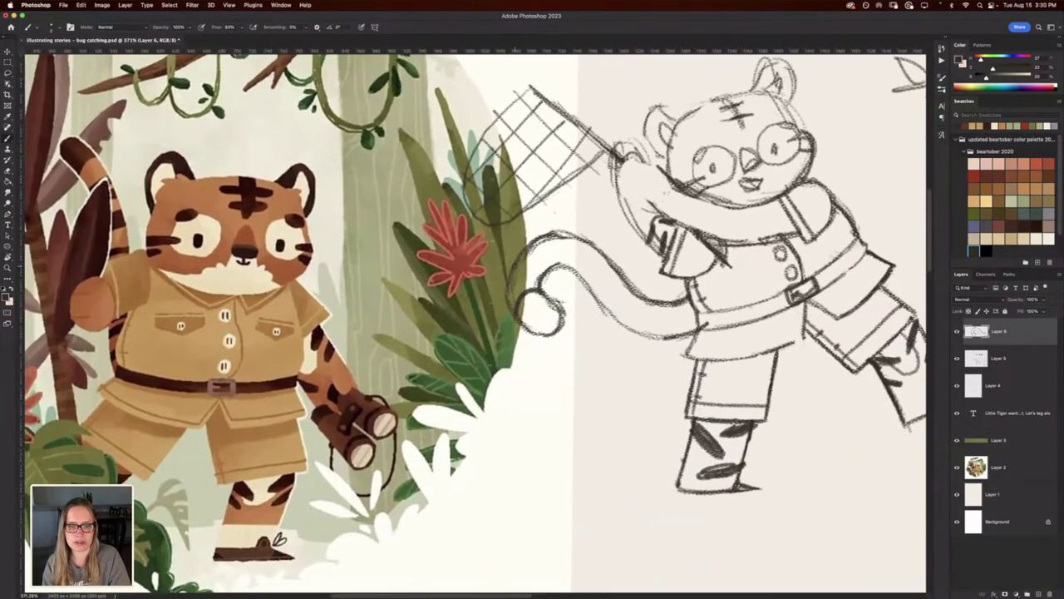
pyautogui.moveTo(528, 263)
pyautogui.mouseDown()
pyautogui.moveTo(539, 273)
pyautogui.moveTo(545, 259)
pyautogui.moveTo(548, 273)
pyautogui.moveTo(534, 243)
pyautogui.moveTo(570, 233)
pyautogui.moveTo(566, 263)
pyautogui.moveTo(587, 241)
pyautogui.moveTo(585, 274)
pyautogui.moveTo(619, 274)
pyautogui.mouseUp()
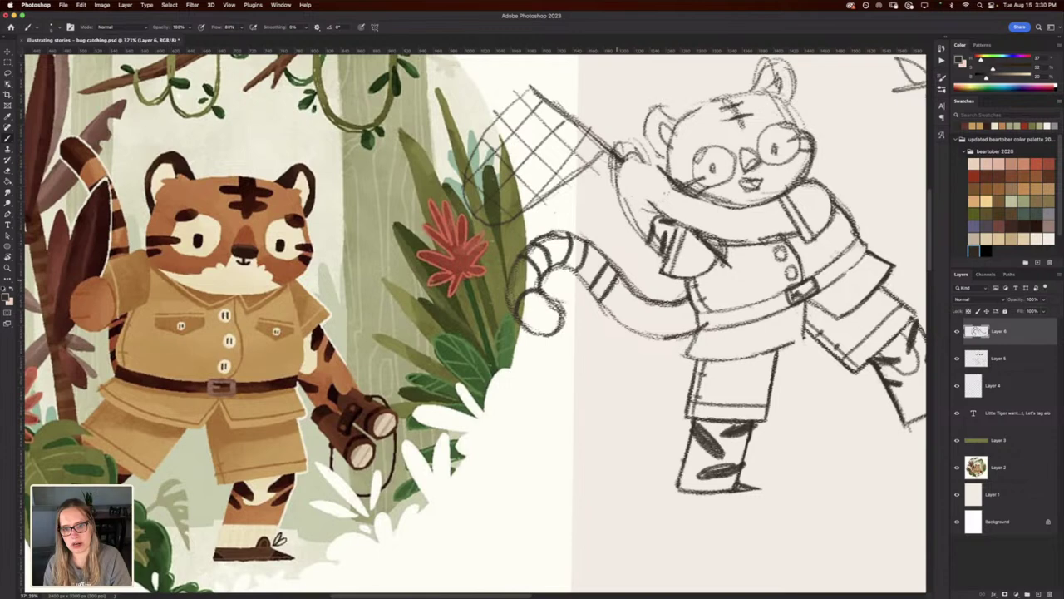
pyautogui.moveTo(618, 326); pyautogui.dragTo(638, 293)
pyautogui.moveTo(637, 332); pyautogui.dragTo(645, 301)
pyautogui.moveTo(670, 339)
pyautogui.mouseDown()
pyautogui.moveTo(672, 306)
pyautogui.moveTo(687, 300)
pyautogui.moveTo(682, 307)
pyautogui.mouseUp()
# Shade the tail's tip and alternate bands dark, and add a thin stripe near the tail's base.
pyautogui.moveTo(556, 403); pyautogui.dragTo(501, 393)
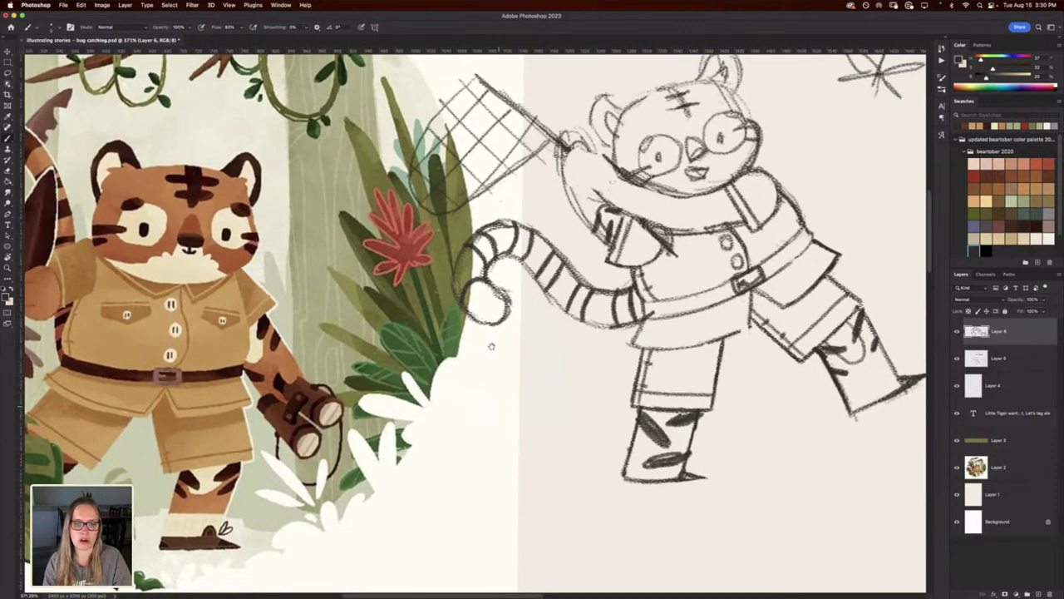
pyautogui.moveTo(503, 297)
pyautogui.mouseDown()
pyautogui.moveTo(493, 292)
pyautogui.moveTo(478, 321)
pyautogui.moveTo(502, 301)
pyautogui.moveTo(477, 321)
pyautogui.moveTo(502, 323)
pyautogui.moveTo(481, 315)
pyautogui.moveTo(493, 324)
pyautogui.moveTo(464, 295)
pyautogui.mouseUp()
pyautogui.press('super+z')
pyautogui.moveTo(492, 261)
pyautogui.mouseDown()
pyautogui.moveTo(474, 236)
pyautogui.moveTo(457, 268)
pyautogui.moveTo(520, 232)
pyautogui.moveTo(527, 257)
pyautogui.moveTo(531, 238)
pyautogui.mouseUp()
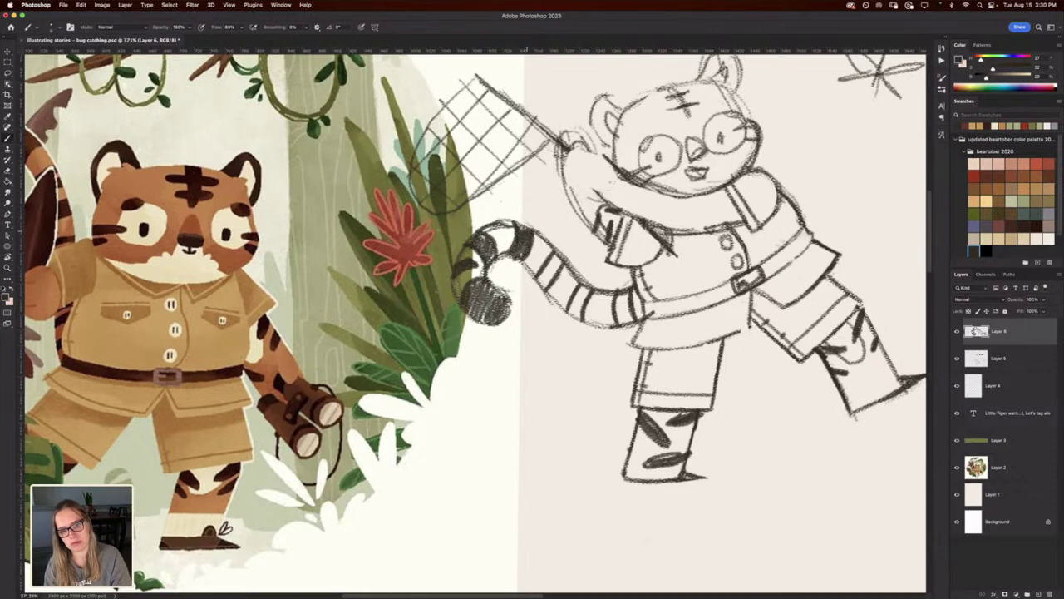
pyautogui.moveTo(540, 279)
pyautogui.mouseDown()
pyautogui.moveTo(553, 255)
pyautogui.moveTo(562, 284)
pyautogui.moveTo(546, 283)
pyautogui.moveTo(582, 286)
pyautogui.moveTo(575, 317)
pyautogui.moveTo(572, 296)
pyautogui.moveTo(623, 324)
pyautogui.moveTo(629, 296)
pyautogui.mouseUp()
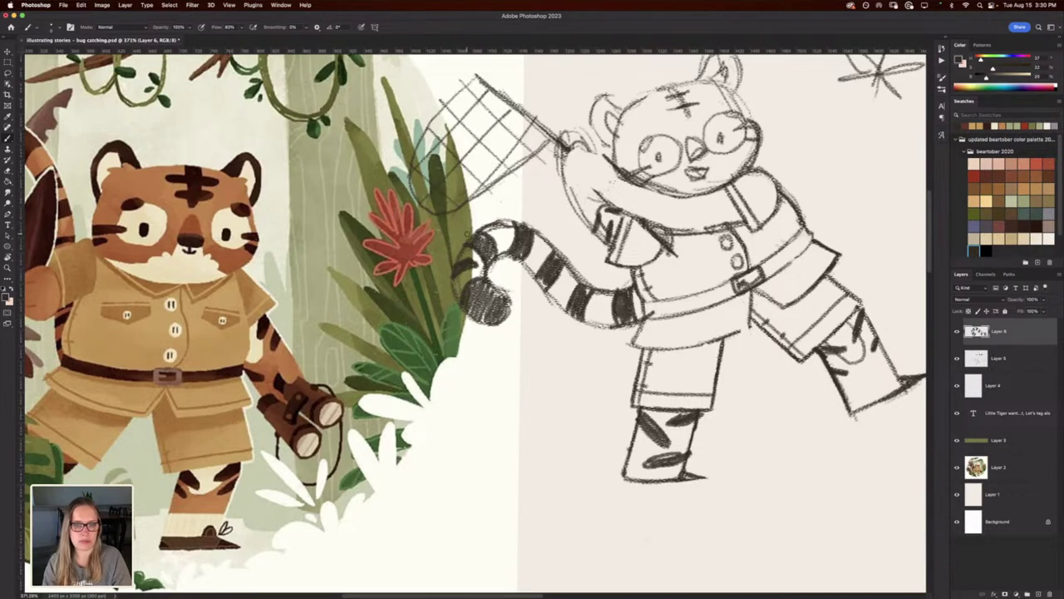
pyautogui.press('super+minus')
pyautogui.scroll(-1, 486, 324)
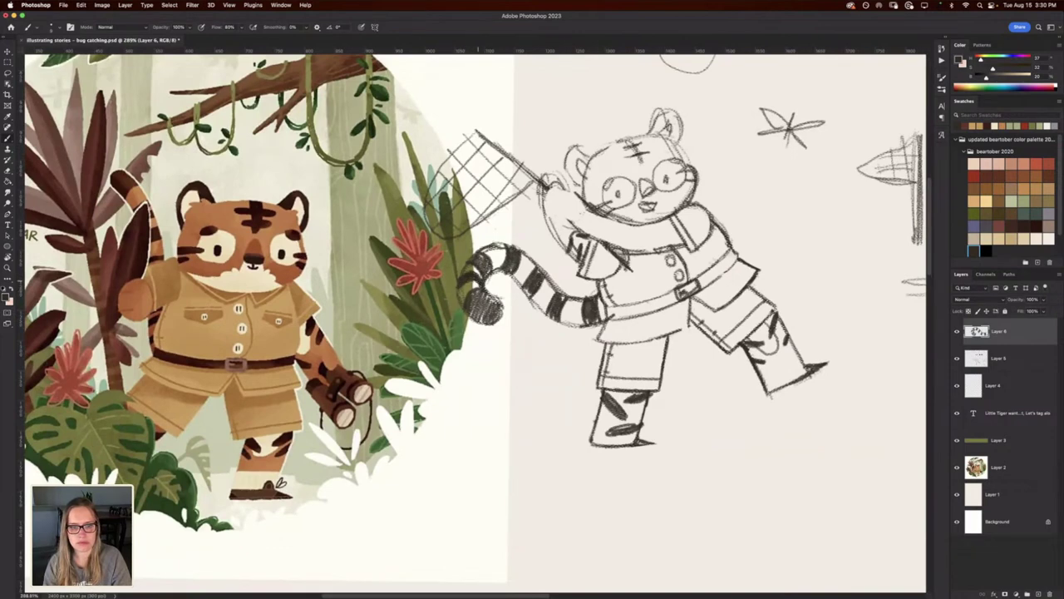
pyautogui.hscroll(3, 486, 326)
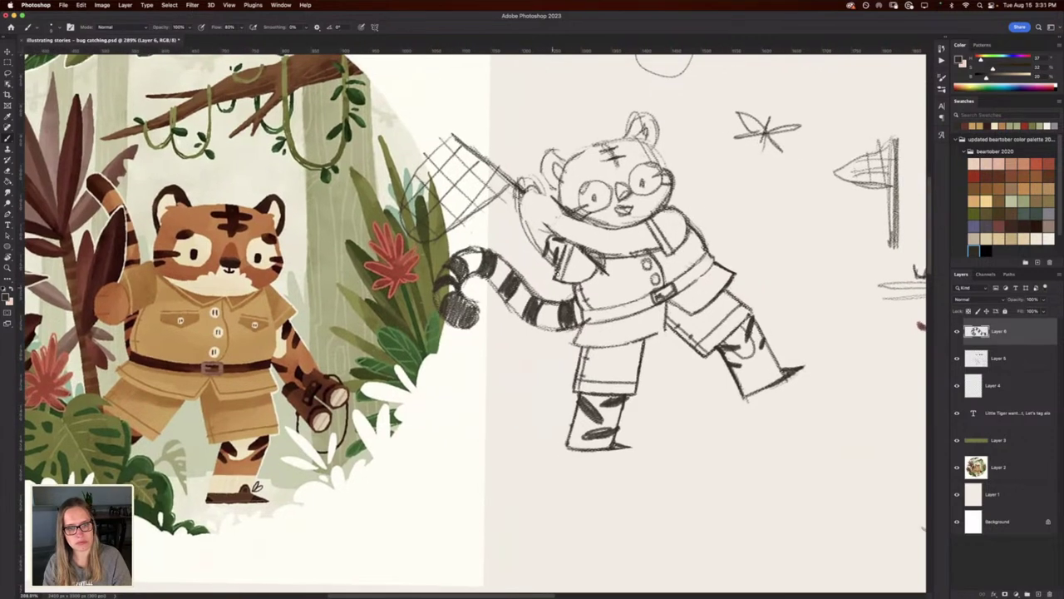
pyautogui.moveTo(543, 329)
pyautogui.mouseDown()
pyautogui.moveTo(548, 307)
pyautogui.moveTo(549, 330)
pyautogui.moveTo(548, 317)
pyautogui.mouseUp()
pyautogui.press('super+z')
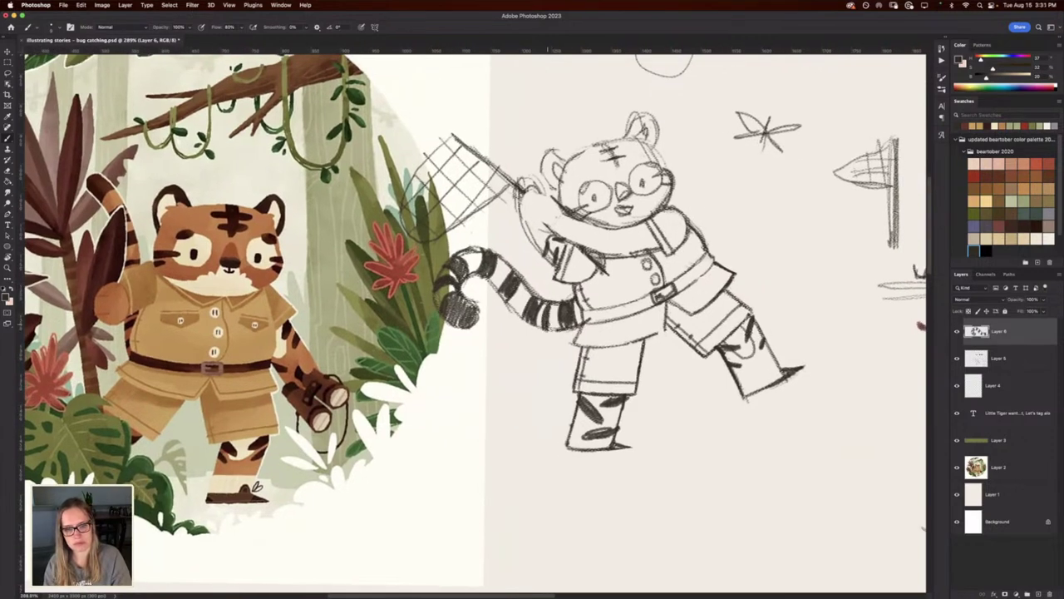
# Darken the stripes on both of the tiger's cheeks with thick brush strokes.
pyautogui.hscroll(10, 408, 402)
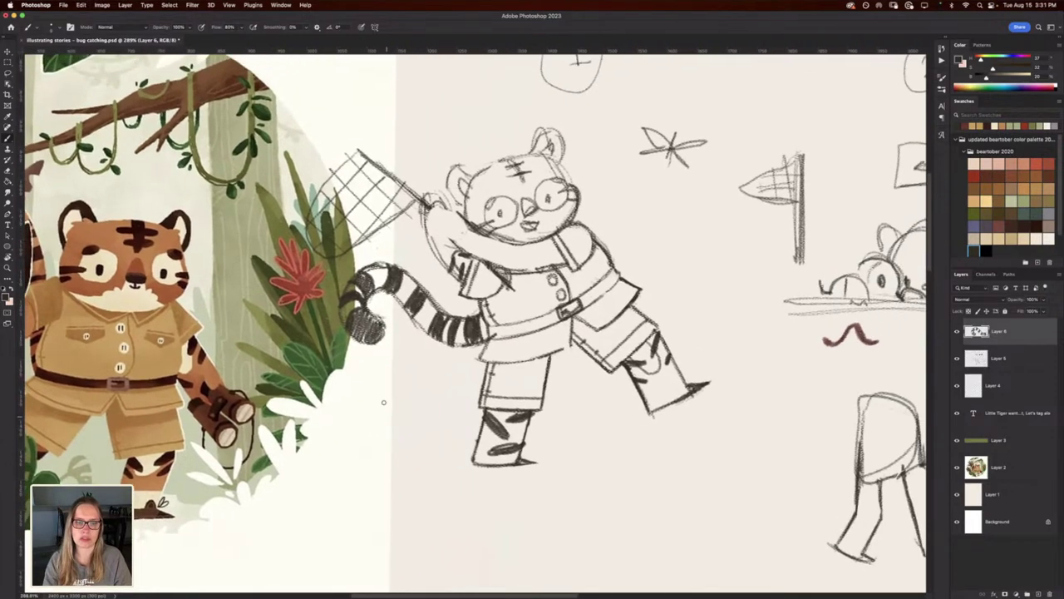
pyautogui.scroll(-3, 408, 402)
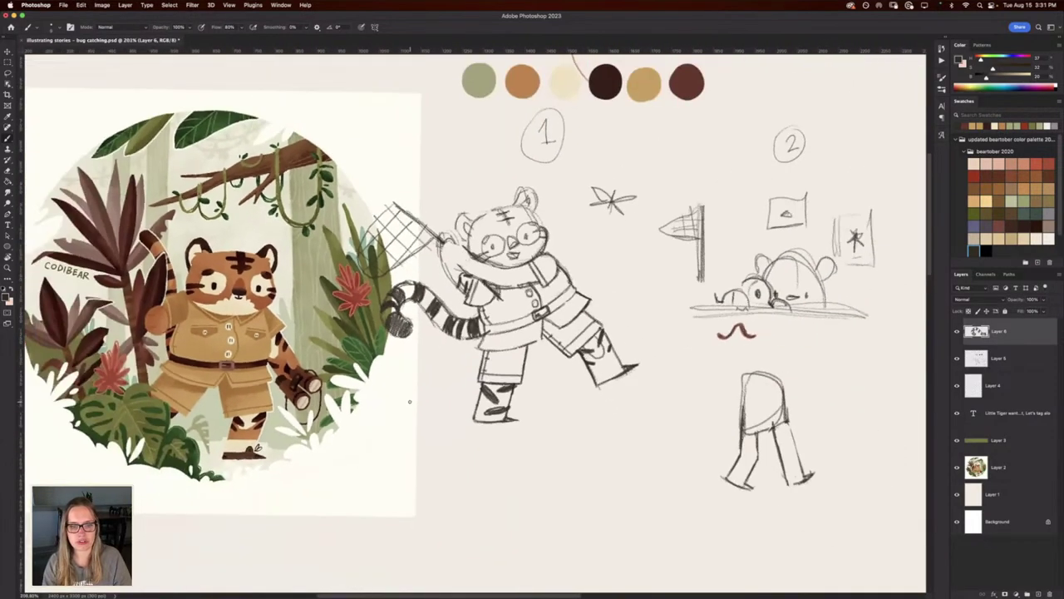
pyautogui.scroll(3, 409, 399)
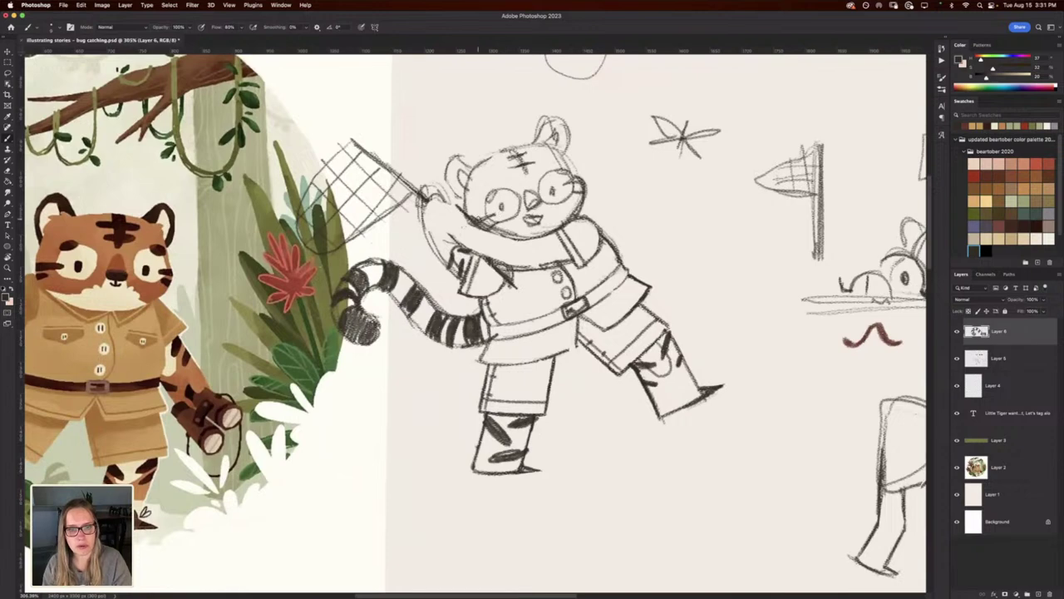
pyautogui.moveTo(476, 223); pyautogui.dragTo(504, 220)
pyautogui.moveTo(580, 182)
pyautogui.mouseDown()
pyautogui.moveTo(564, 186)
pyautogui.moveTo(579, 188)
pyautogui.mouseUp()
pyautogui.moveTo(570, 192)
pyautogui.mouseDown()
pyautogui.moveTo(568, 167)
pyautogui.moveTo(555, 196)
pyautogui.mouseUp()
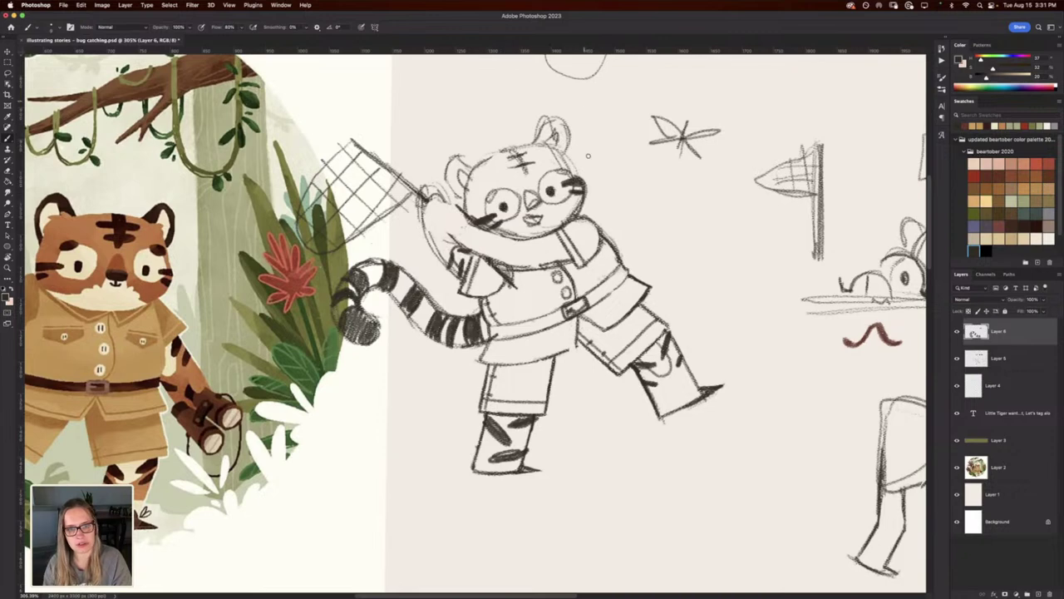
pyautogui.press('super+z')
# Fill in the tiger's pupils and nose and sketch the fur line around its mouth.
pyautogui.moveTo(552, 191)
pyautogui.mouseDown()
pyautogui.moveTo(522, 187)
pyautogui.moveTo(524, 209)
pyautogui.mouseUp()
pyautogui.press('super+z')
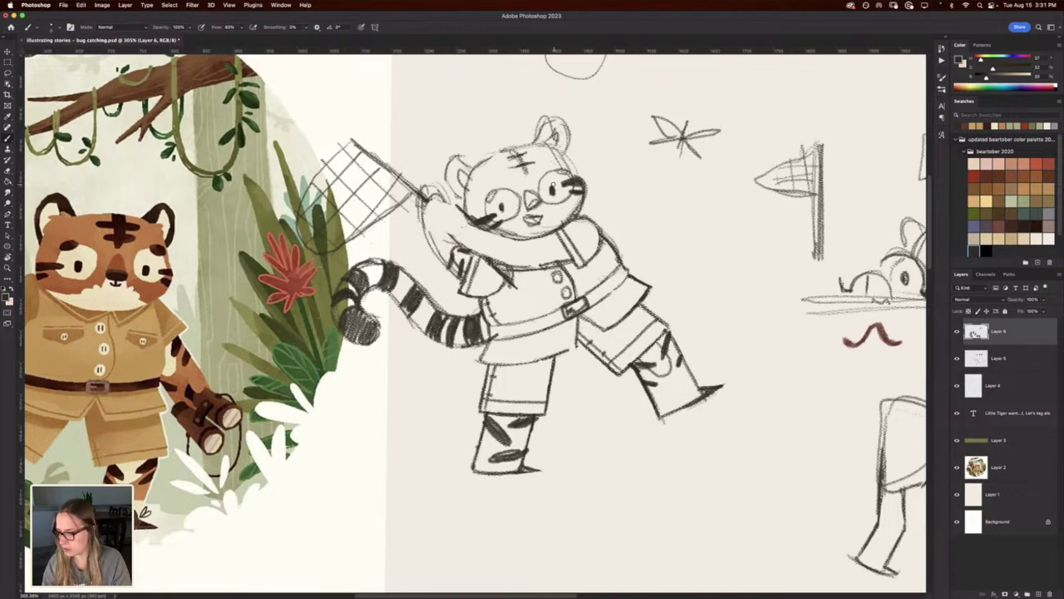
pyautogui.scroll(-1, 555, 184)
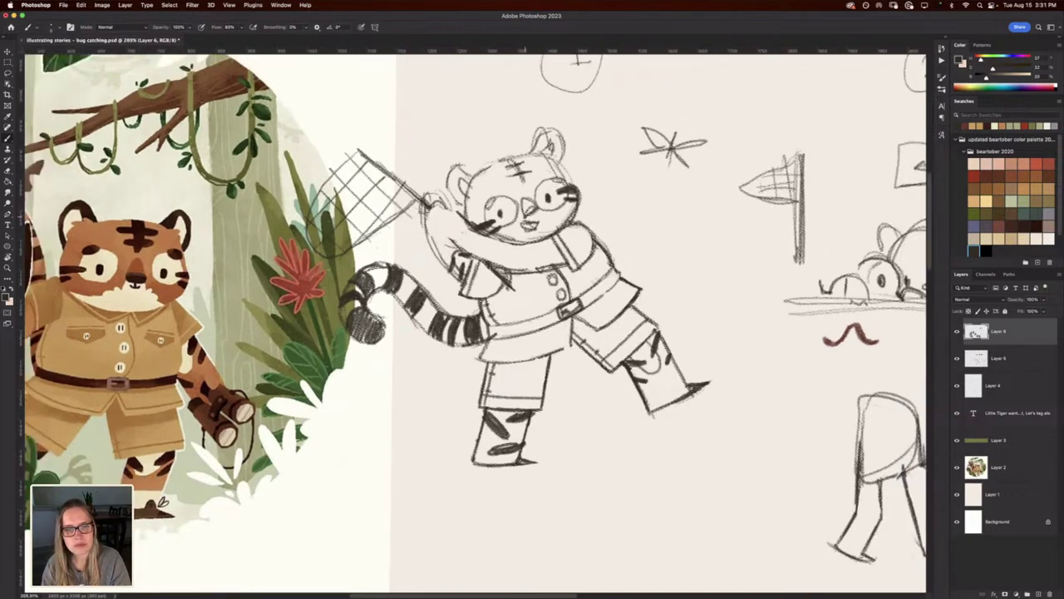
pyautogui.moveTo(538, 199)
pyautogui.mouseDown()
pyautogui.moveTo(522, 204)
pyautogui.moveTo(528, 212)
pyautogui.mouseUp()
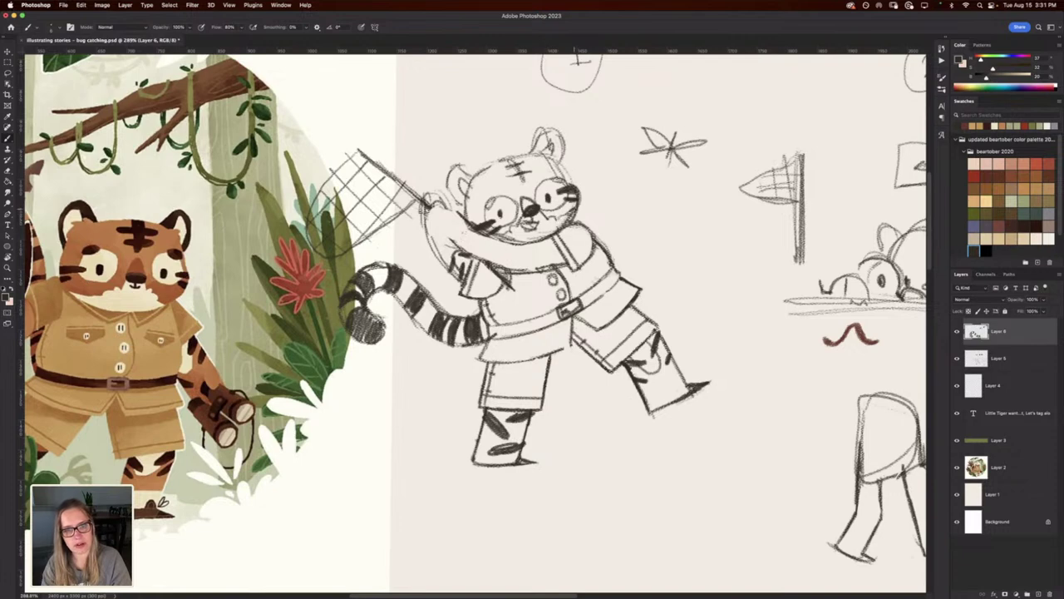
# Erase the sketch lines overlapping the tiger's arm on Layer 5, the lower sketch layer.
pyautogui.moveTo(402, 392); pyautogui.dragTo(387, 404)
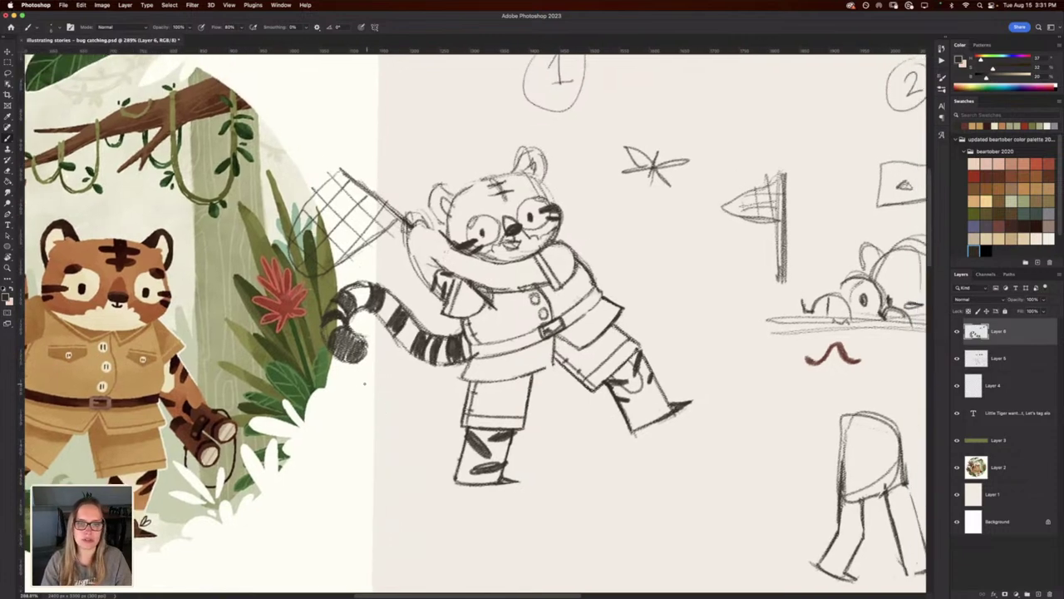
pyautogui.moveTo(528, 281); pyautogui.dragTo(475, 254)
pyautogui.press('r')
pyautogui.press('r')
pyautogui.moveTo(429, 302); pyautogui.dragTo(481, 269)
pyautogui.press('e')
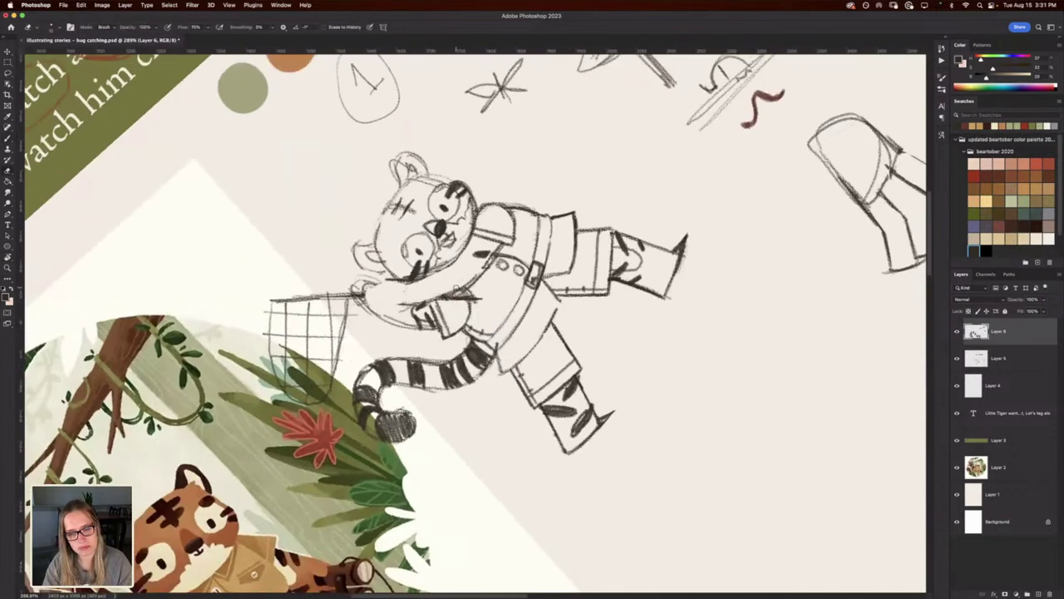
pyautogui.click(985, 366)
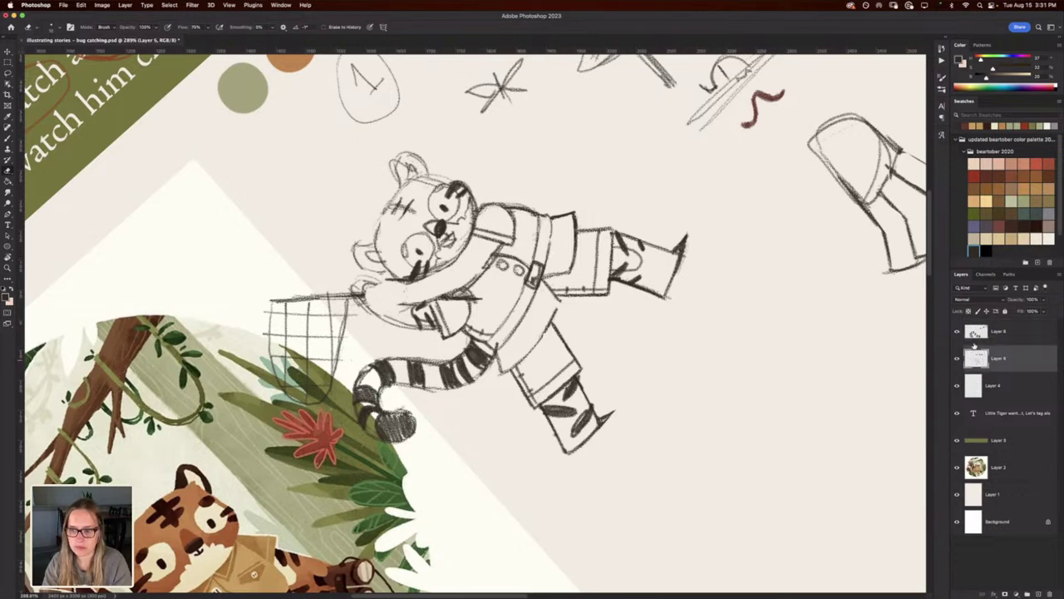
pyautogui.moveTo(416, 297)
pyautogui.mouseDown()
pyautogui.moveTo(498, 253)
pyautogui.moveTo(464, 250)
pyautogui.moveTo(417, 286)
pyautogui.moveTo(441, 298)
pyautogui.moveTo(499, 256)
pyautogui.moveTo(473, 278)
pyautogui.mouseUp()
# Redraw the contour of the tiger's arm reaching across the chest toward the net.
pyautogui.press('b')
pyautogui.moveTo(400, 286)
pyautogui.mouseDown()
pyautogui.moveTo(466, 241)
pyautogui.moveTo(440, 268)
pyautogui.moveTo(470, 241)
pyautogui.moveTo(513, 252)
pyautogui.moveTo(544, 329)
pyautogui.mouseUp()
pyautogui.press('e')
pyautogui.press('r')
pyautogui.press('b')
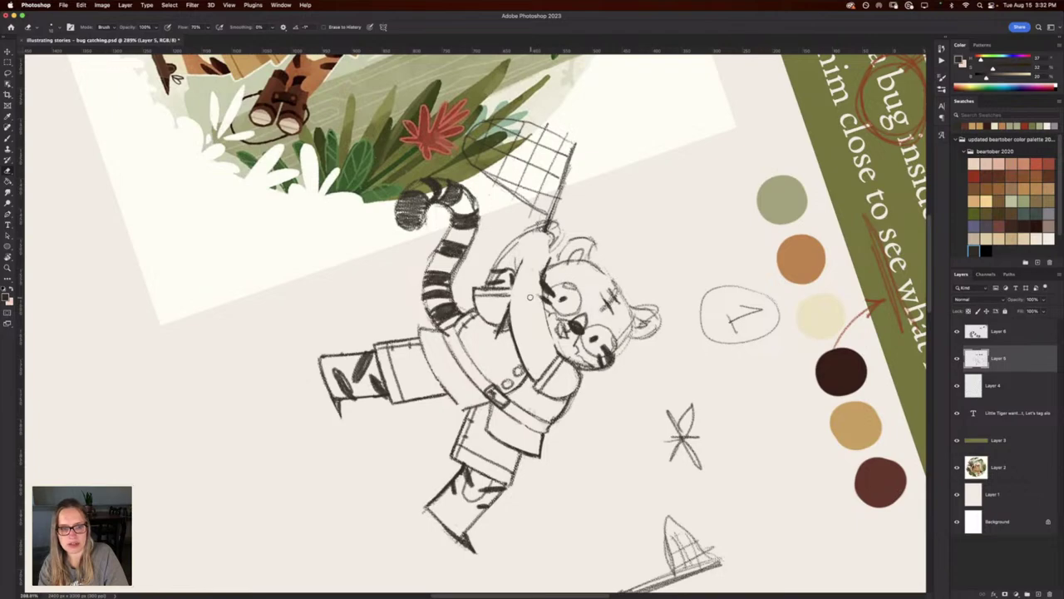
# Straighten the canvas view and clean up the sleeve corner and shirt edge beneath the tiger's arm.
pyautogui.press('r')
pyautogui.moveTo(274, 295)
pyautogui.mouseDown()
pyautogui.moveTo(286, 475)
pyautogui.moveTo(387, 549)
pyautogui.moveTo(252, 319)
pyautogui.mouseUp()
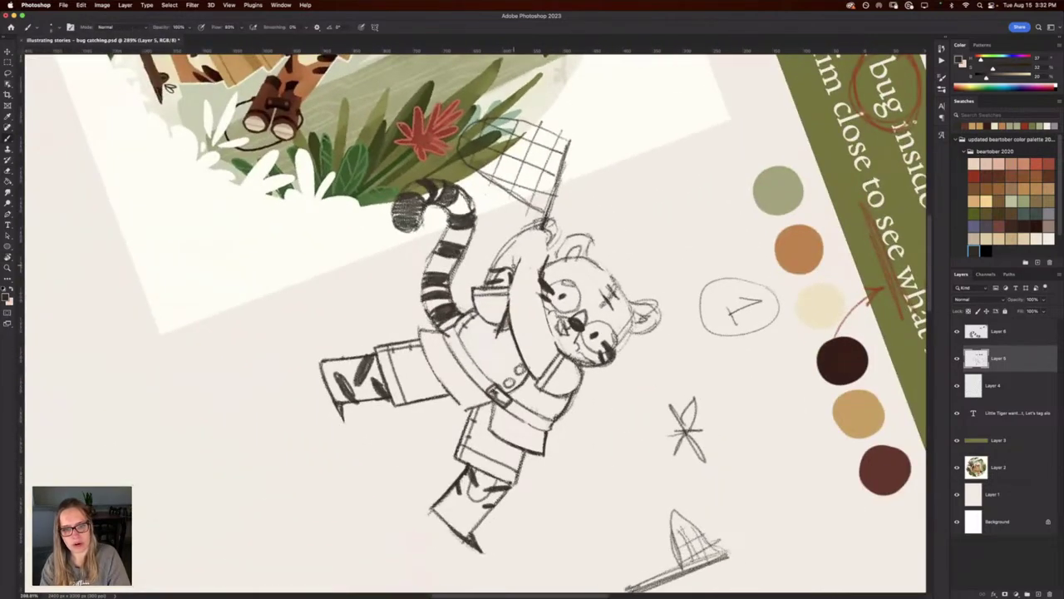
pyautogui.press('r')
pyautogui.moveTo(250, 261); pyautogui.dragTo(334, 510)
pyautogui.moveTo(200, 376); pyautogui.dragTo(311, 345)
pyautogui.press('b')
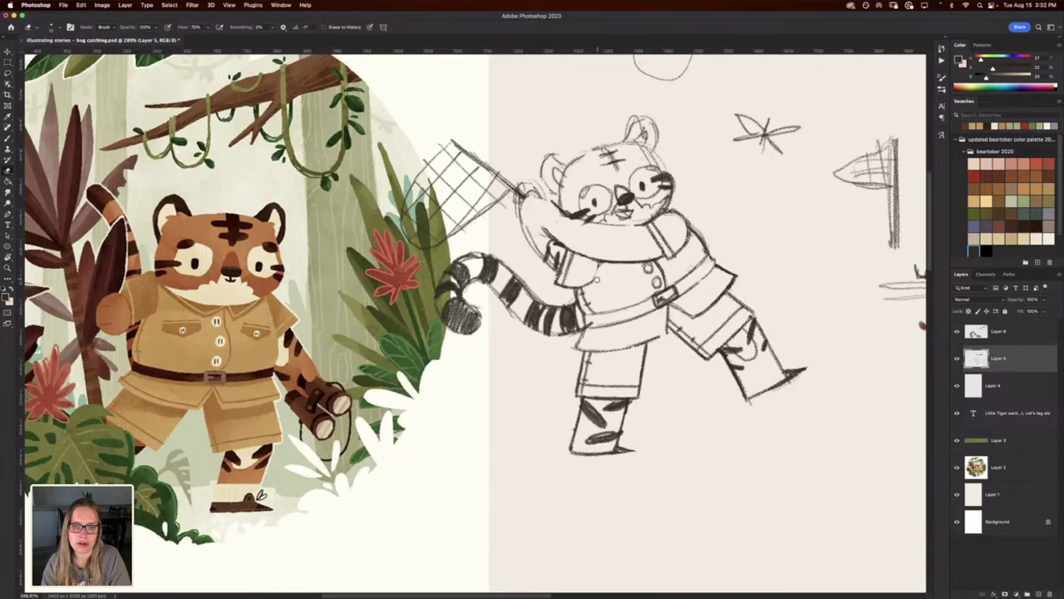
pyautogui.press('b')
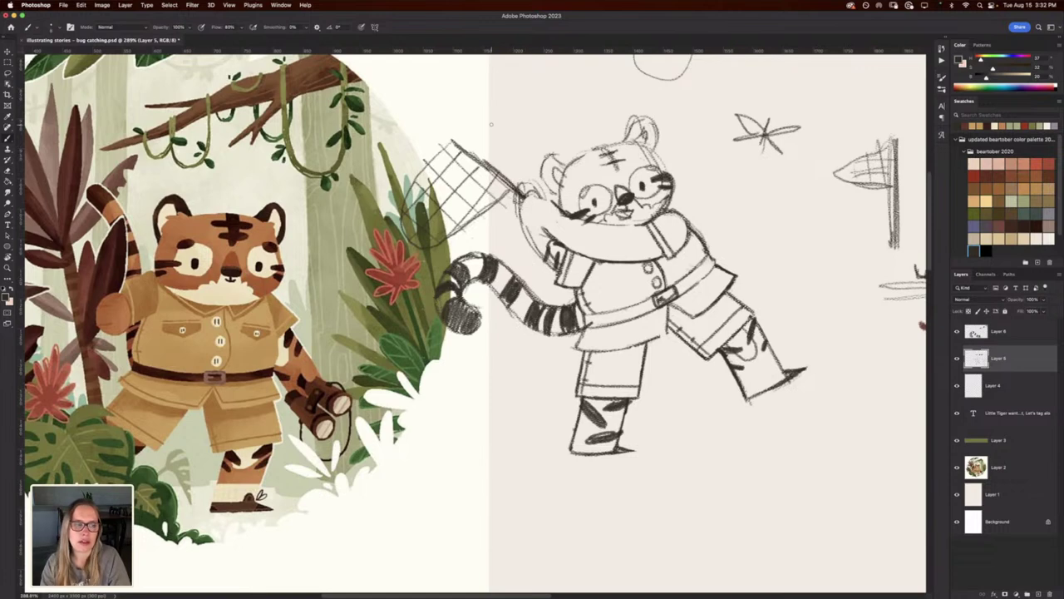
# Select the bug net sketch, move it up and away from the tiger's paw, and deselect it.
pyautogui.press('l')
pyautogui.moveTo(456, 129)
pyautogui.mouseDown()
pyautogui.moveTo(389, 207)
pyautogui.moveTo(486, 232)
pyautogui.moveTo(529, 191)
pyautogui.moveTo(459, 131)
pyautogui.mouseUp()
pyautogui.hotkey('ctrl', 't')
pyautogui.moveTo(463, 205); pyautogui.dragTo(414, 164)
pyautogui.press('Return')
pyautogui.click(169, 5)
pyautogui.click(174, 24)
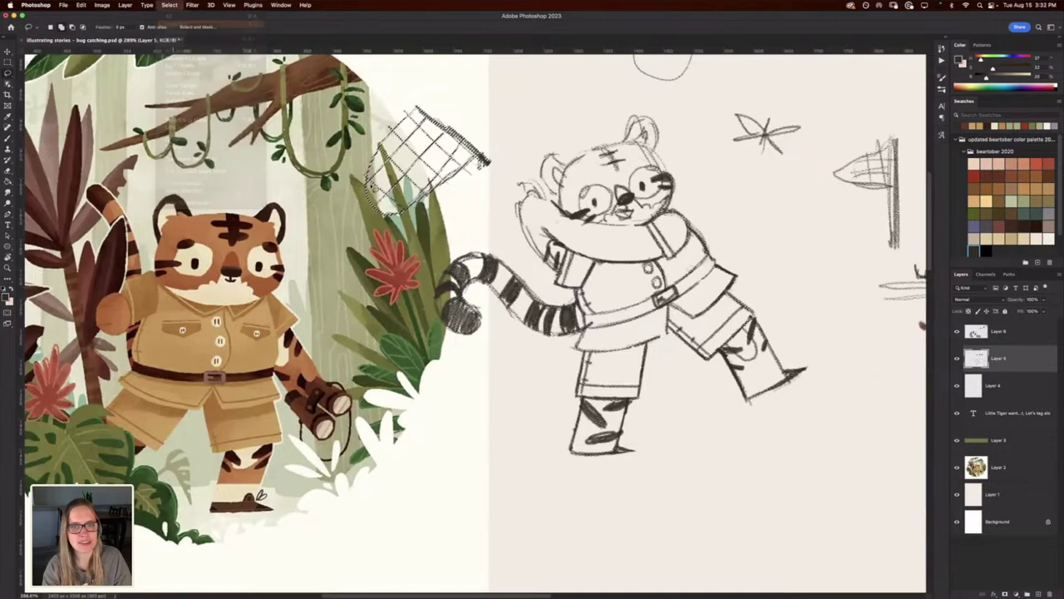
# Sketch a long straight handle running from the tiger's paw up along the edge of the net.
pyautogui.press('r')
pyautogui.moveTo(319, 257); pyautogui.dragTo(337, 155)
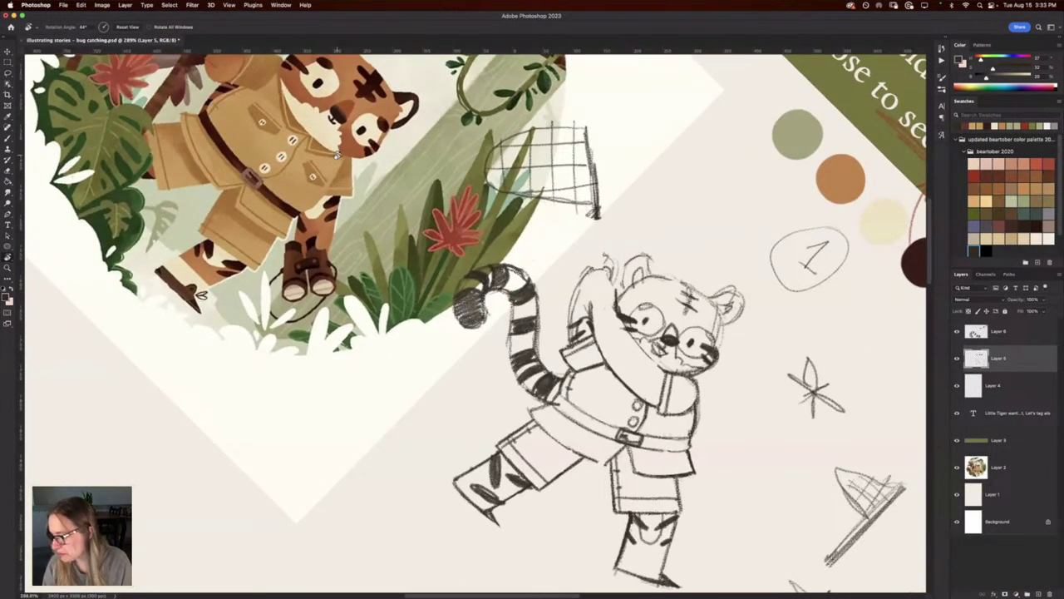
pyautogui.press('b')
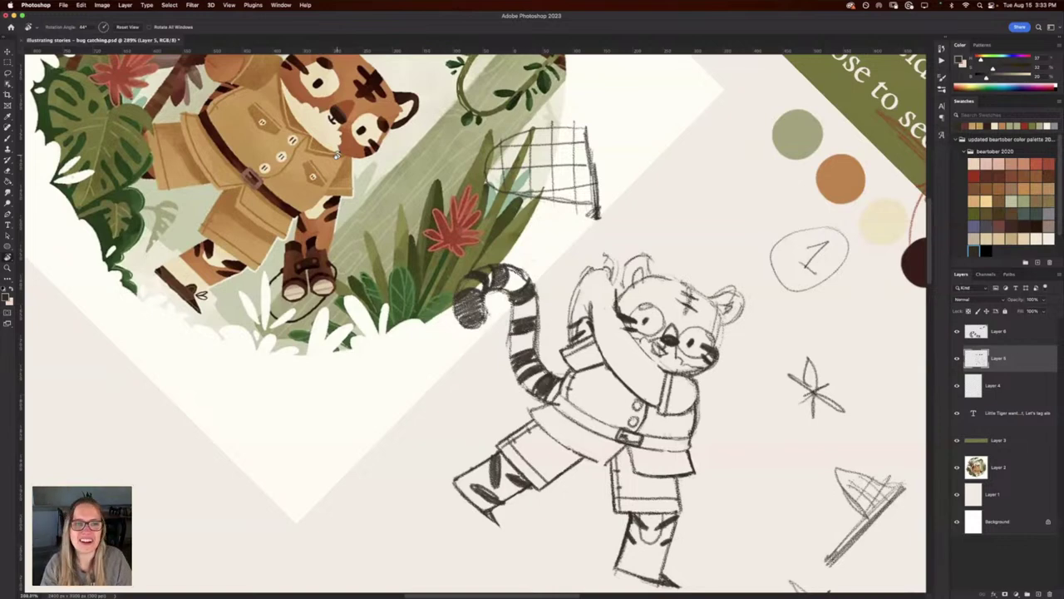
pyautogui.moveTo(599, 268)
pyautogui.mouseDown()
pyautogui.moveTo(592, 138)
pyautogui.moveTo(597, 196)
pyautogui.mouseUp()
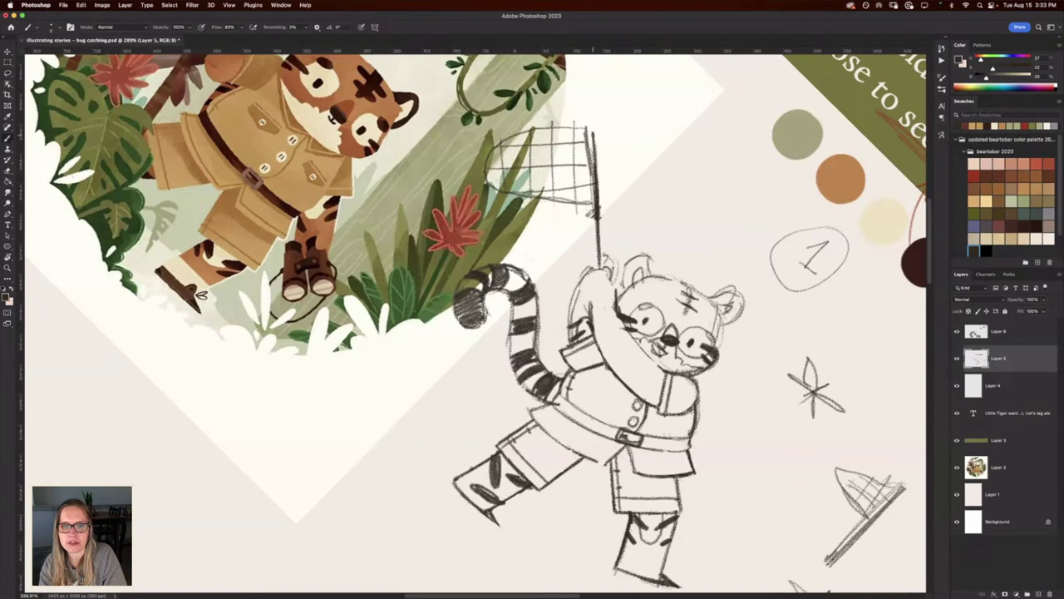
pyautogui.moveTo(594, 269); pyautogui.dragTo(591, 158)
pyautogui.moveTo(592, 208); pyautogui.dragTo(588, 133)
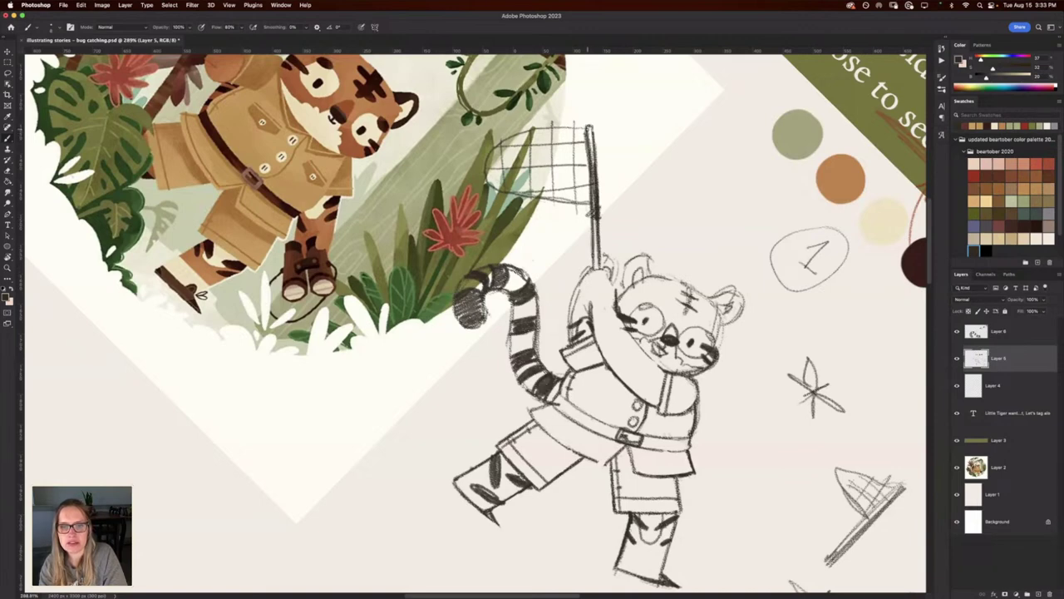
# Erase the thick old shading along the net's handle to leave a clean, narrow pole.
pyautogui.press('e')
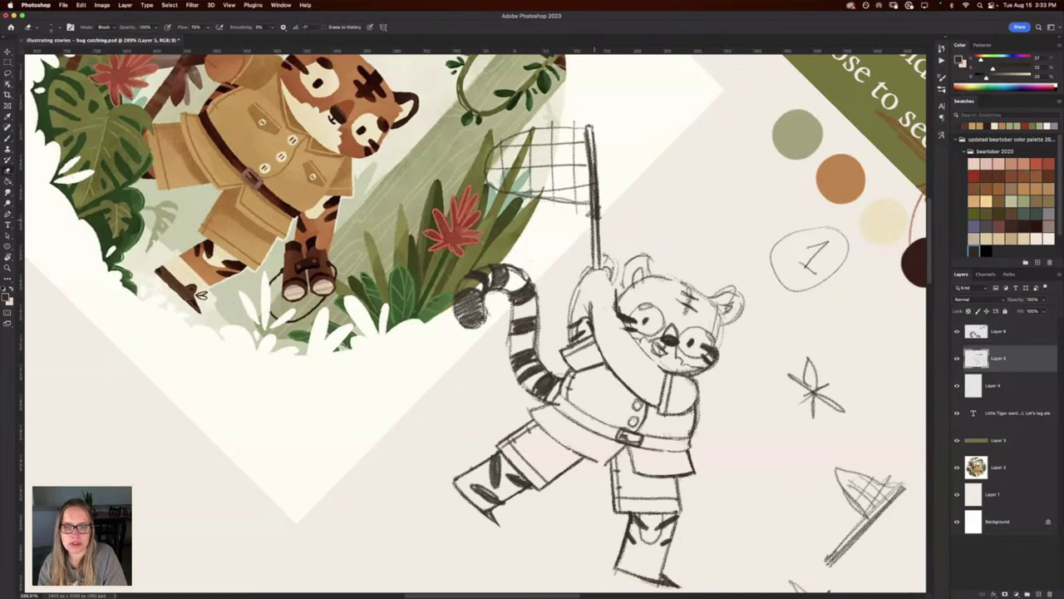
pyautogui.moveTo(595, 230); pyautogui.dragTo(591, 134)
pyautogui.moveTo(600, 221); pyautogui.dragTo(595, 137)
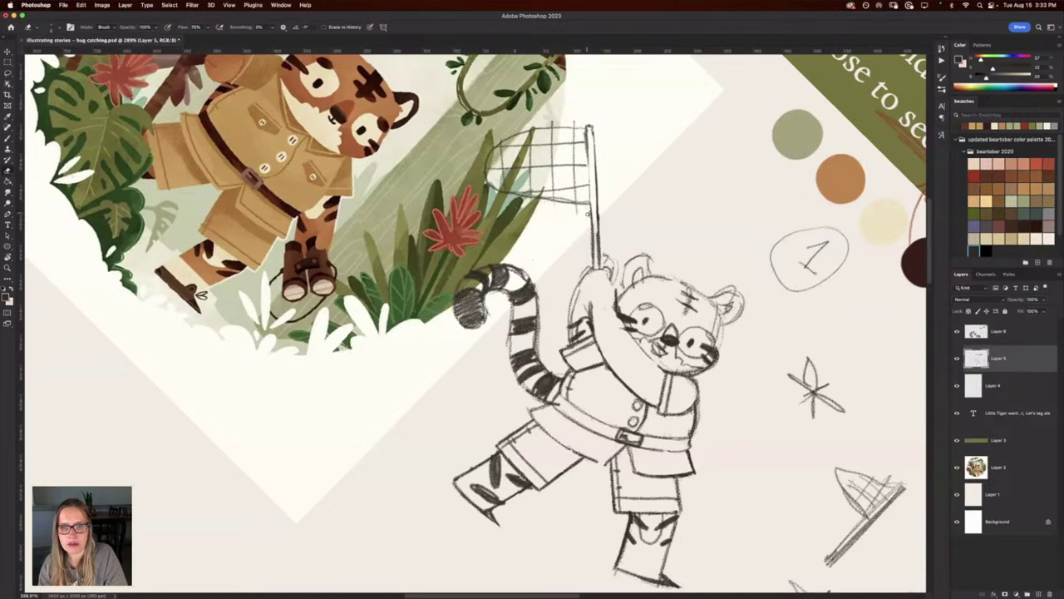
pyautogui.moveTo(597, 263); pyautogui.dragTo(594, 216)
pyautogui.press('r')
pyautogui.moveTo(212, 399); pyautogui.dragTo(223, 420)
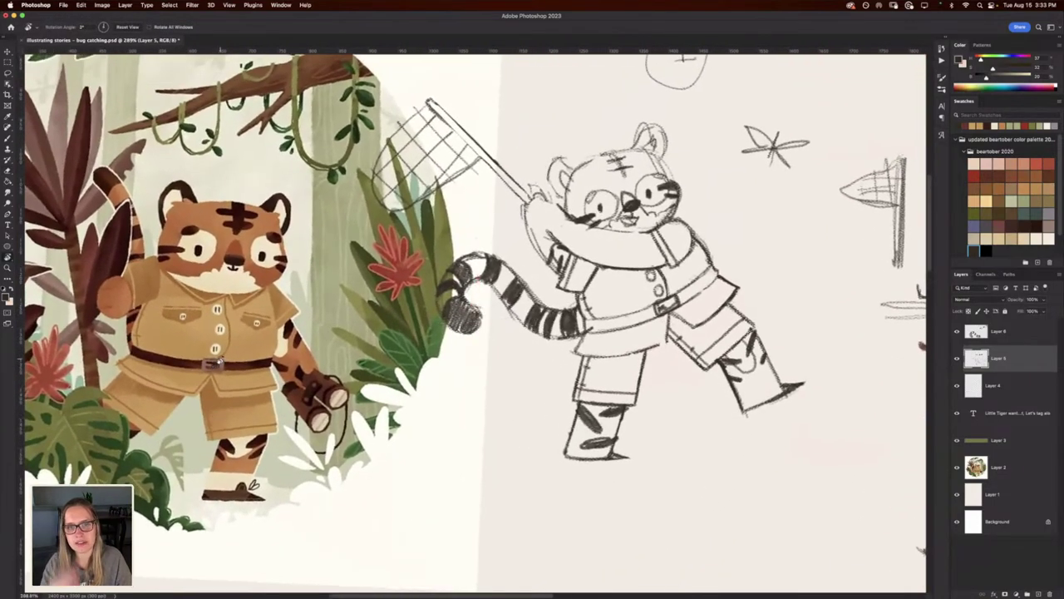
# Reinforce the handle's edge near the tiger's paw and redraw the outline around the net's mesh.
pyautogui.moveTo(306, 291)
pyautogui.mouseDown()
pyautogui.moveTo(352, 186)
pyautogui.moveTo(605, 292)
pyautogui.moveTo(633, 162)
pyautogui.mouseUp()
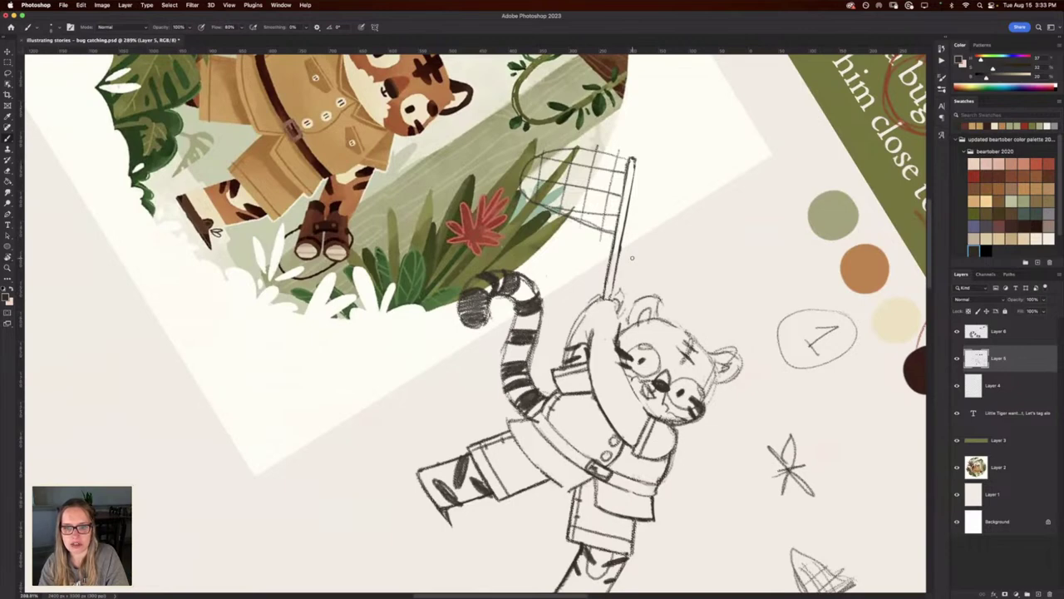
pyautogui.moveTo(612, 300); pyautogui.dragTo(612, 281)
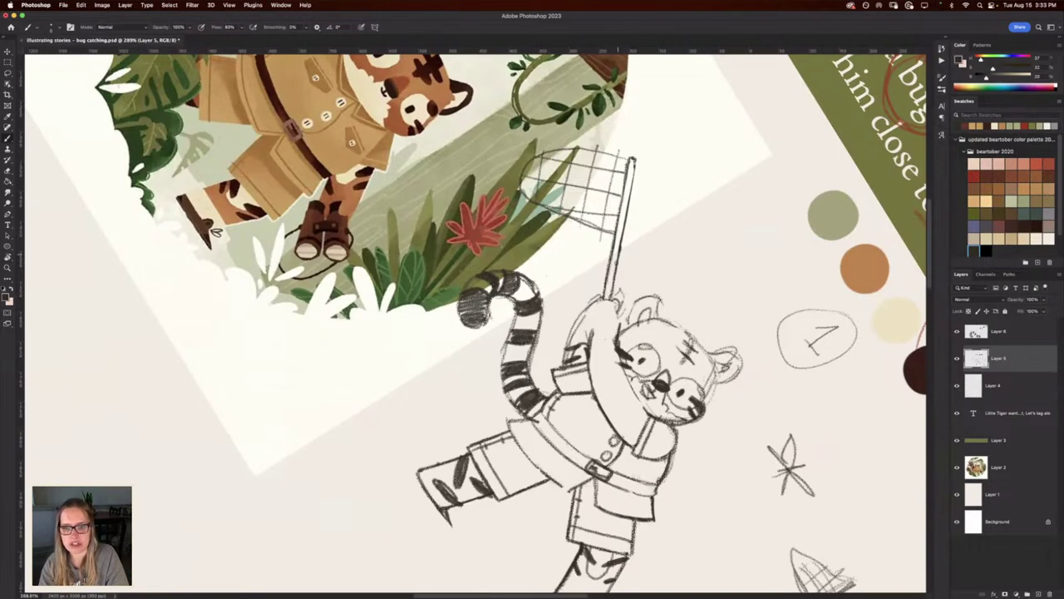
pyautogui.press('r')
pyautogui.moveTo(284, 341)
pyautogui.mouseDown()
pyautogui.moveTo(328, 449)
pyautogui.moveTo(458, 514)
pyautogui.mouseUp()
pyautogui.moveTo(413, 170); pyautogui.dragTo(356, 251)
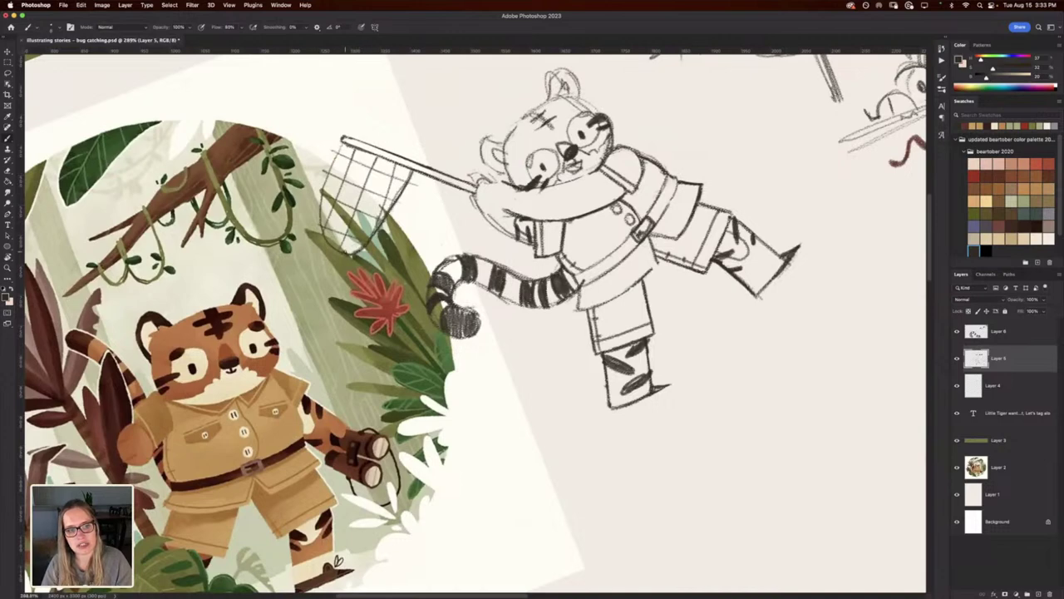
pyautogui.moveTo(320, 234); pyautogui.dragTo(341, 140)
pyautogui.press('r')
pyautogui.moveTo(387, 107); pyautogui.dragTo(289, 108)
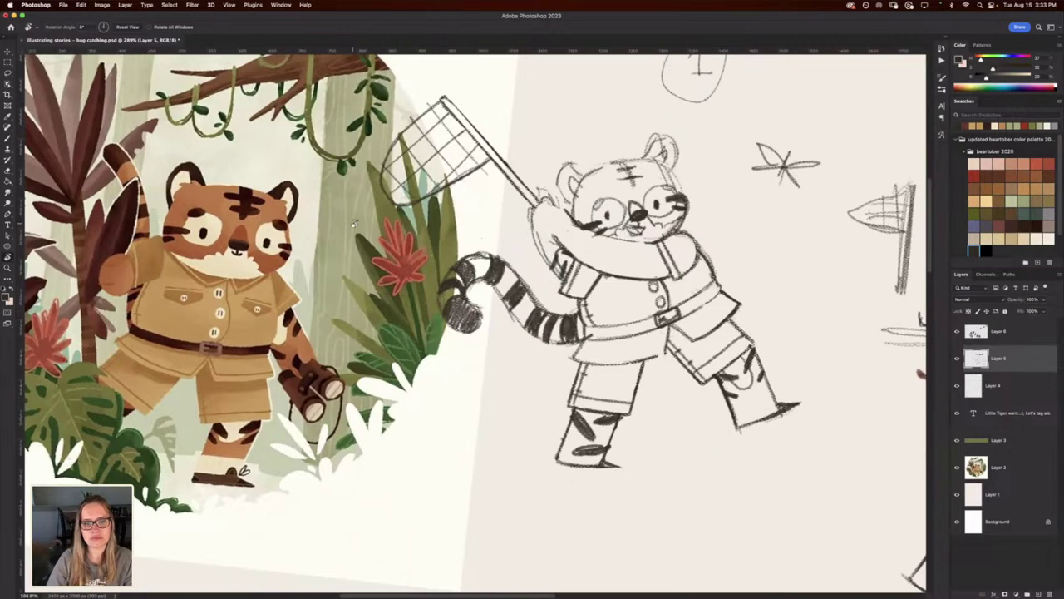
pyautogui.moveTo(349, 339); pyautogui.dragTo(329, 342)
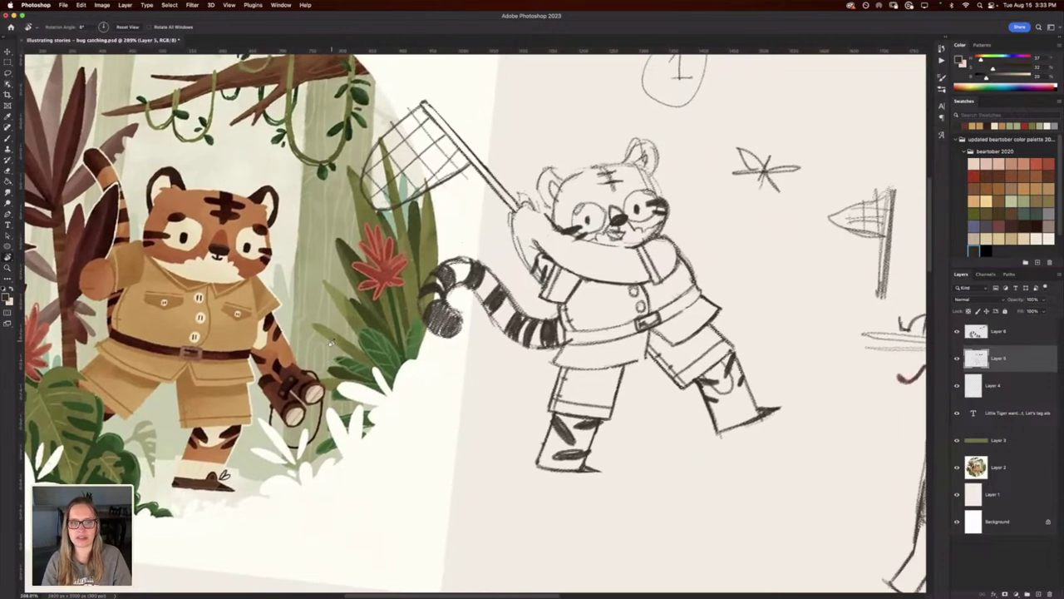
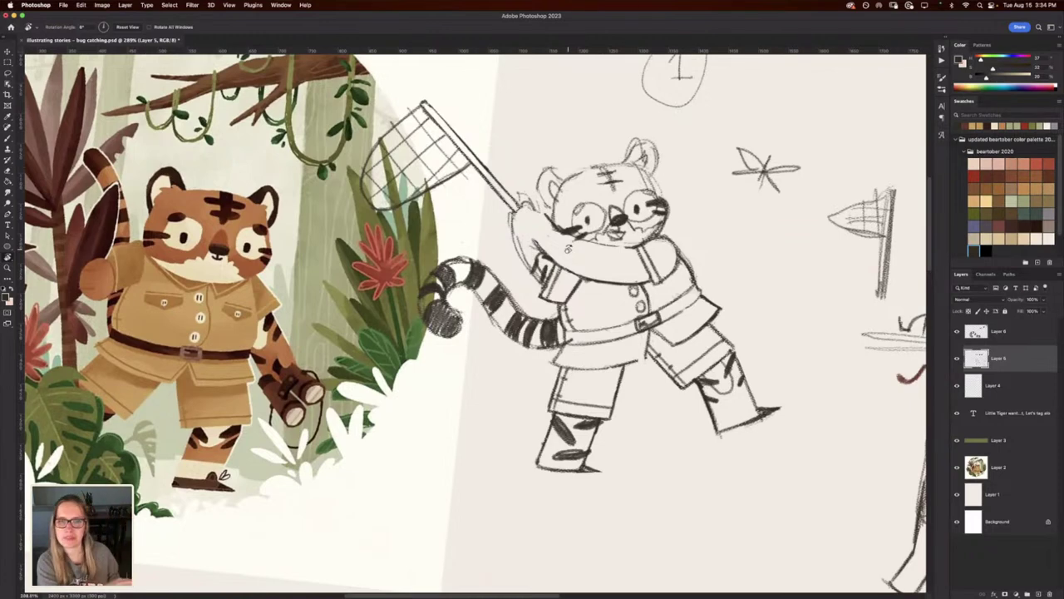
# Sketch the tiger's rounded paw gripping the end of the net handle and tidy the arm line beside it.
pyautogui.press('b')
pyautogui.moveTo(512, 222)
pyautogui.mouseDown()
pyautogui.moveTo(528, 203)
pyautogui.moveTo(536, 211)
pyautogui.moveTo(519, 222)
pyautogui.mouseUp()
pyautogui.press('e')
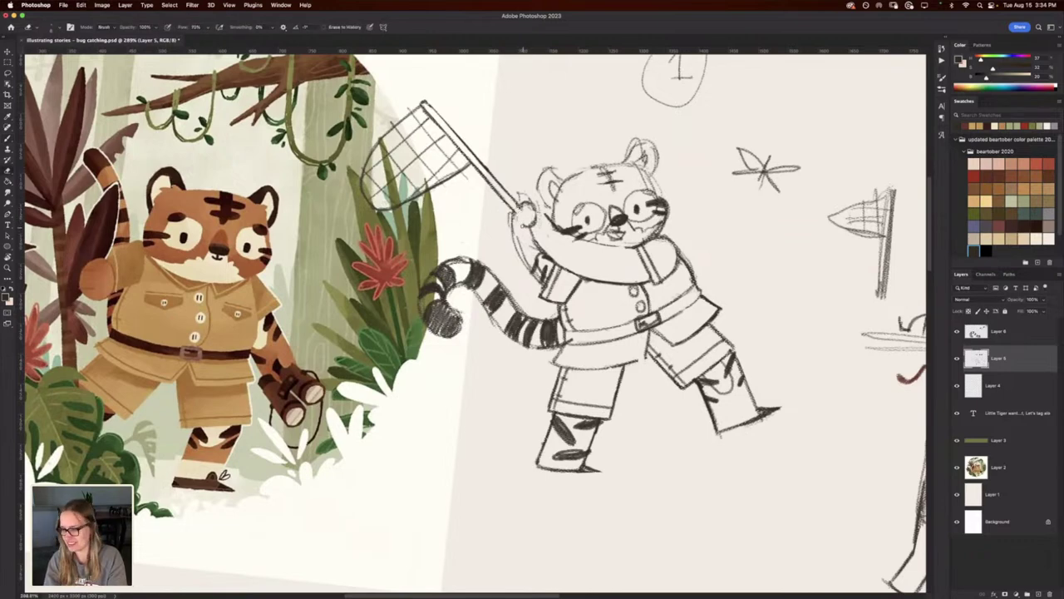
pyautogui.press('b')
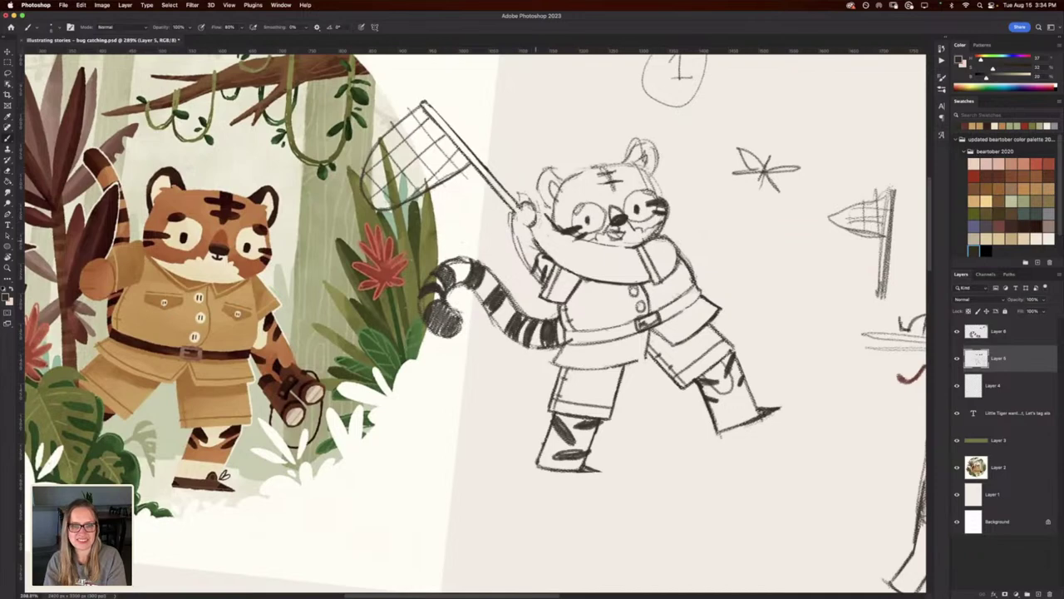
pyautogui.moveTo(550, 224); pyautogui.dragTo(548, 219)
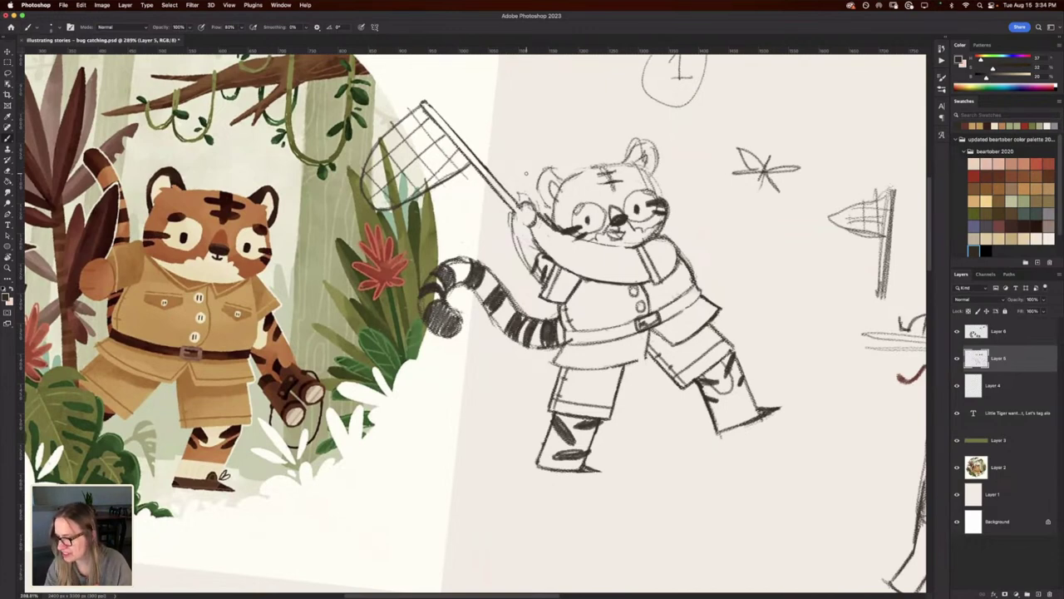
# Clean up the stray lines around the raised arms and redraw their contours below the net handle.
pyautogui.moveTo(500, 227)
pyautogui.mouseDown()
pyautogui.moveTo(464, 251)
pyautogui.moveTo(512, 245)
pyautogui.moveTo(492, 233)
pyautogui.mouseUp()
pyautogui.press('e')
pyautogui.press('b')
pyautogui.press('e')
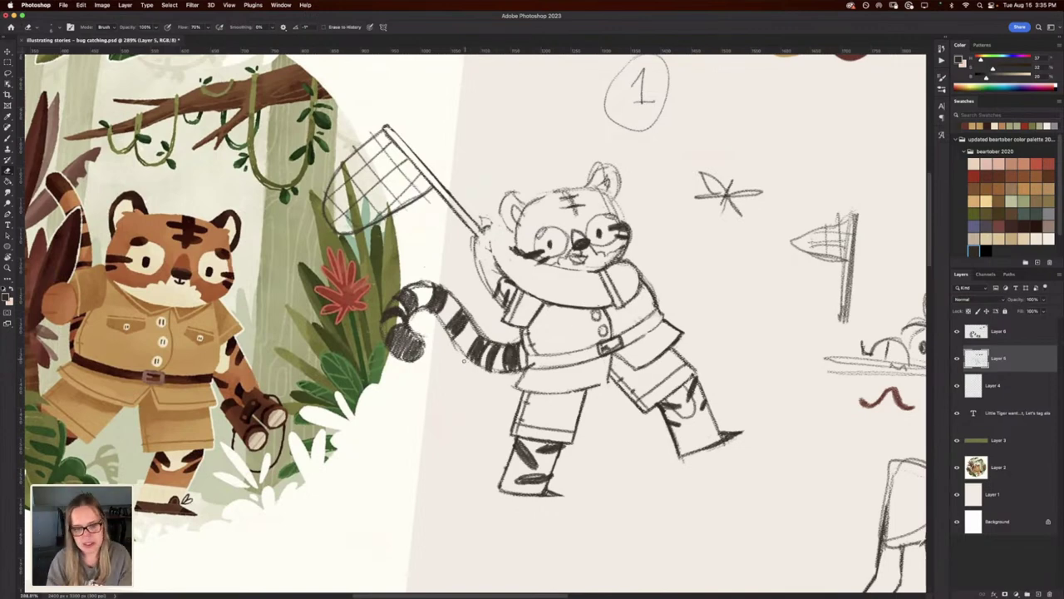
pyautogui.press('b')
pyautogui.moveTo(516, 250)
pyautogui.mouseDown()
pyautogui.moveTo(492, 233)
pyautogui.moveTo(491, 251)
pyautogui.mouseUp()
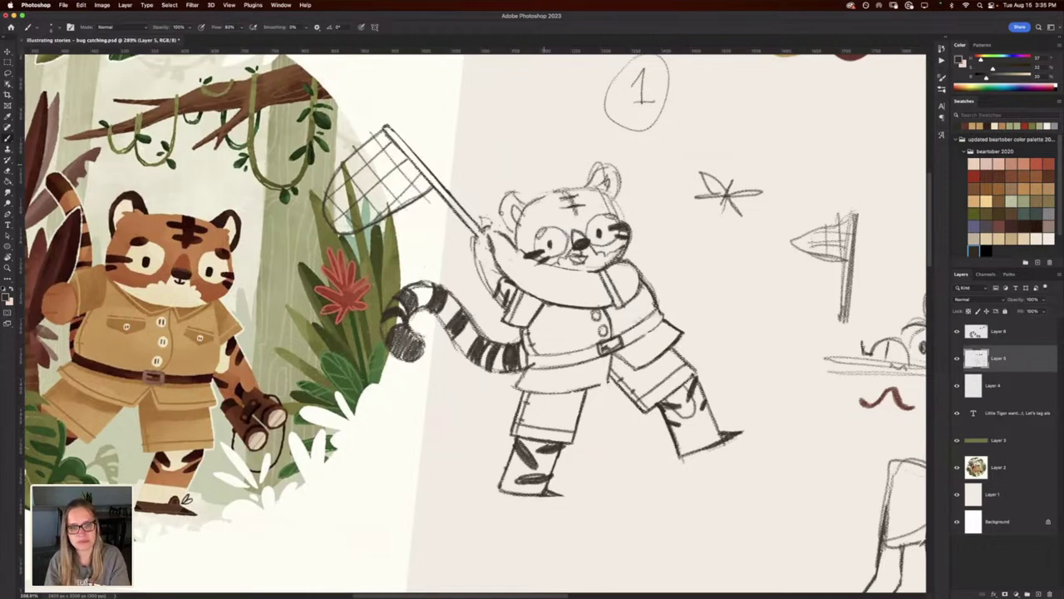
pyautogui.moveTo(473, 234); pyautogui.dragTo(479, 242)
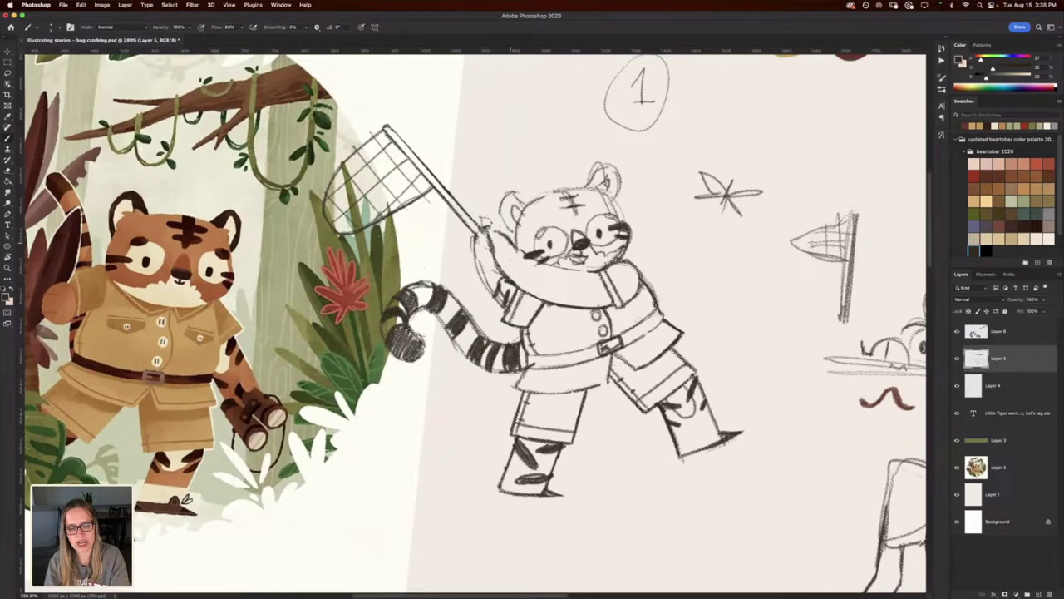
pyautogui.moveTo(490, 237)
pyautogui.mouseDown()
pyautogui.moveTo(508, 221)
pyautogui.moveTo(513, 229)
pyautogui.mouseUp()
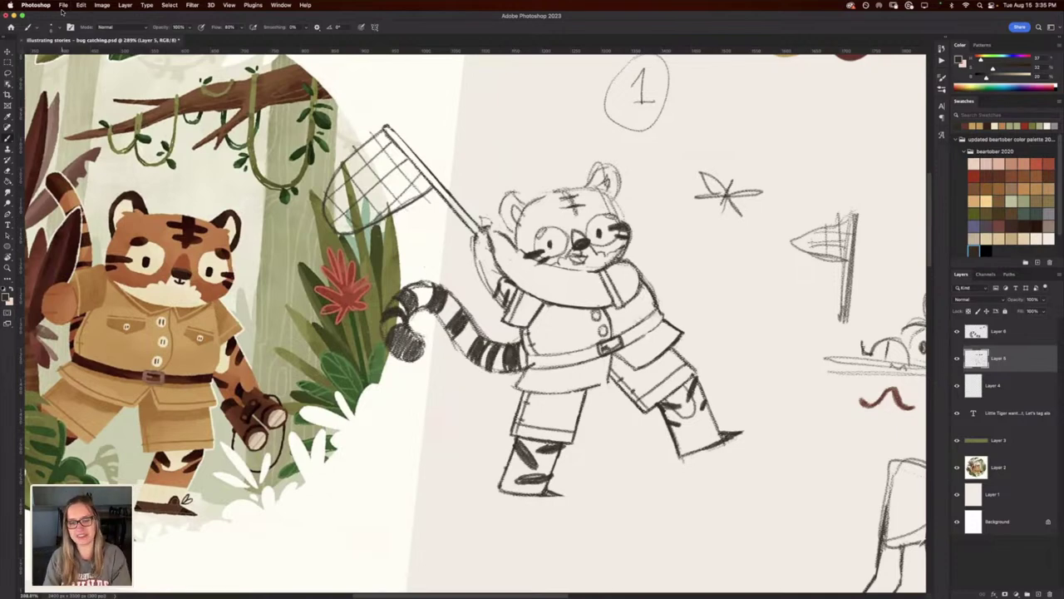
# Draw dark tiger stripes across both raised arms.
pyautogui.moveTo(596, 293)
pyautogui.mouseDown()
pyautogui.moveTo(597, 283)
pyautogui.moveTo(598, 303)
pyautogui.moveTo(592, 287)
pyautogui.moveTo(592, 299)
pyautogui.moveTo(570, 281)
pyautogui.moveTo(569, 293)
pyautogui.moveTo(572, 268)
pyautogui.moveTo(545, 303)
pyautogui.moveTo(556, 309)
pyautogui.mouseUp()
pyautogui.moveTo(528, 259)
pyautogui.mouseDown()
pyautogui.moveTo(509, 280)
pyautogui.moveTo(511, 267)
pyautogui.moveTo(482, 268)
pyautogui.mouseUp()
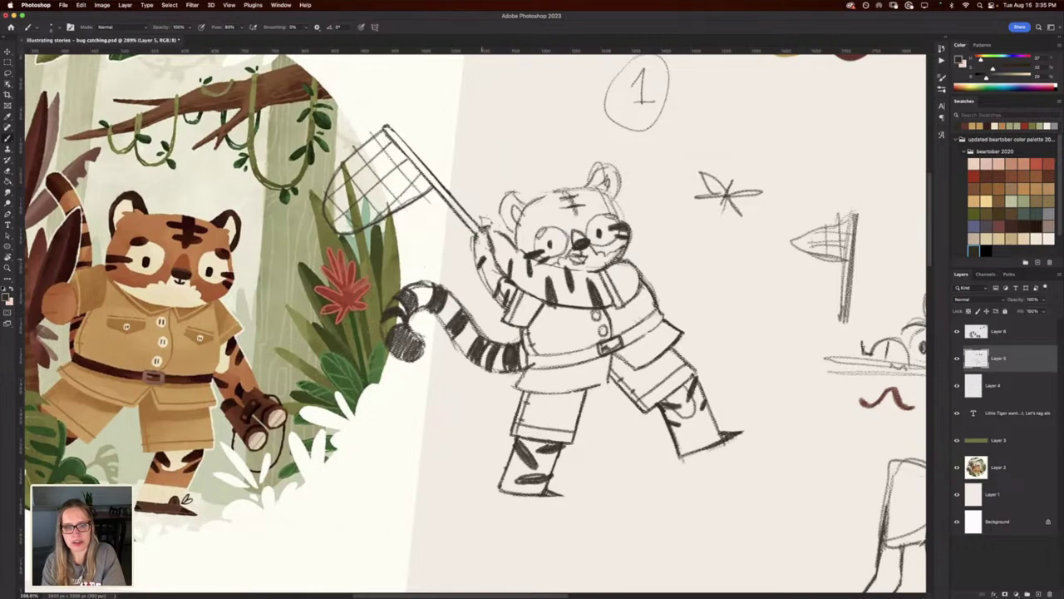
pyautogui.moveTo(495, 217)
pyautogui.mouseDown()
pyautogui.moveTo(504, 271)
pyautogui.moveTo(515, 241)
pyautogui.moveTo(466, 230)
pyautogui.moveTo(462, 240)
pyautogui.moveTo(487, 271)
pyautogui.moveTo(512, 255)
pyautogui.mouseUp()
pyautogui.press('super+z')
# Sketch a small wavy caterpillar shape beneath the butterfly and darken the butterfly's body.
pyautogui.moveTo(497, 396)
pyautogui.mouseDown()
pyautogui.moveTo(554, 386)
pyautogui.moveTo(493, 386)
pyautogui.mouseUp()
pyautogui.moveTo(592, 406); pyautogui.dragTo(540, 410)
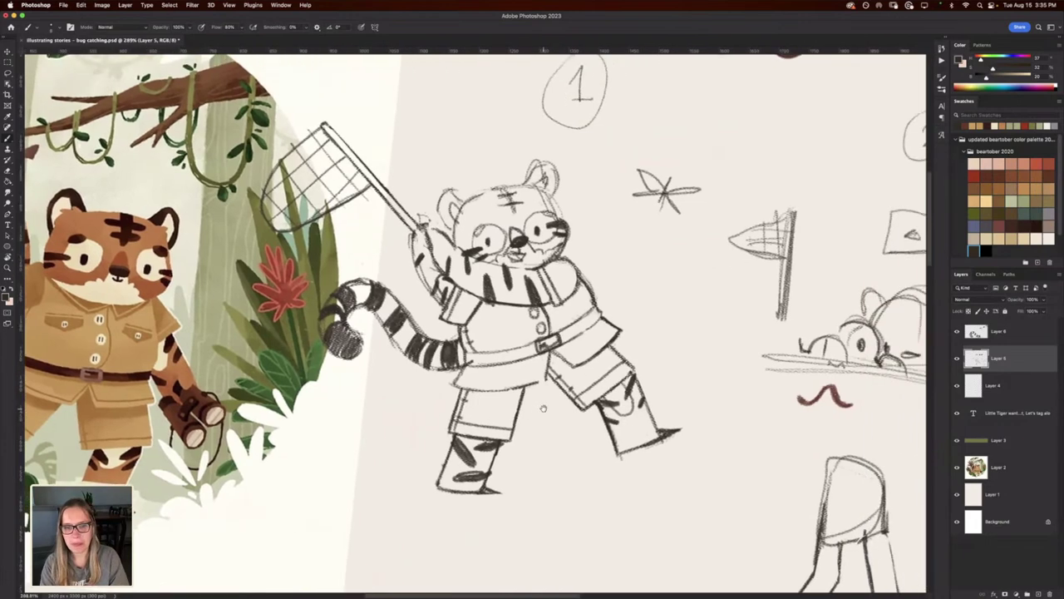
pyautogui.moveTo(631, 363)
pyautogui.mouseDown()
pyautogui.moveTo(507, 379)
pyautogui.moveTo(541, 387)
pyautogui.mouseUp()
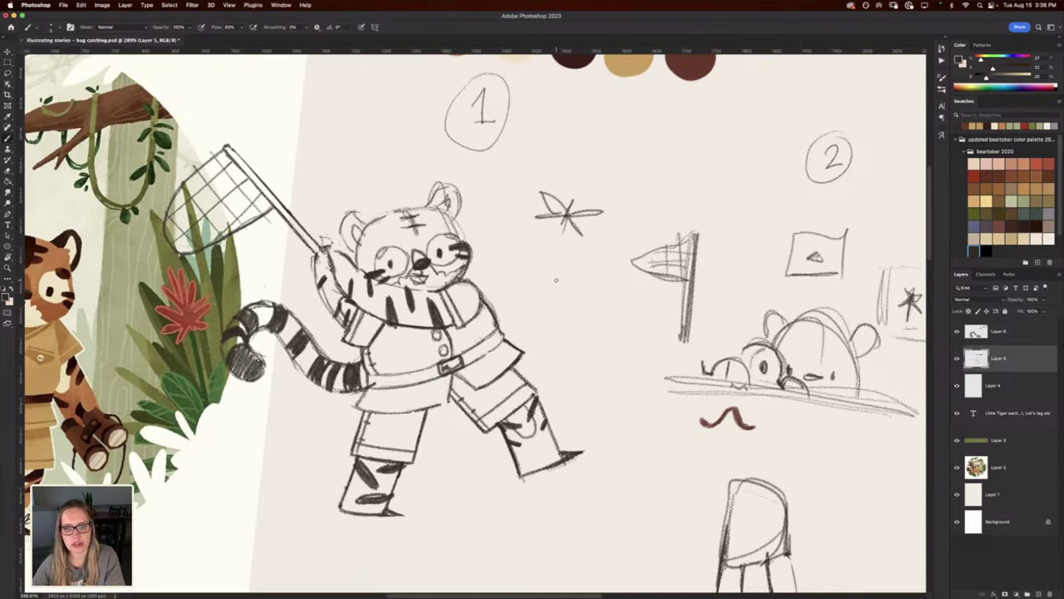
pyautogui.moveTo(555, 279)
pyautogui.mouseDown()
pyautogui.moveTo(551, 290)
pyautogui.moveTo(568, 279)
pyautogui.moveTo(573, 238)
pyautogui.moveTo(567, 277)
pyautogui.moveTo(557, 262)
pyautogui.moveTo(570, 242)
pyautogui.moveTo(567, 288)
pyautogui.moveTo(566, 263)
pyautogui.mouseUp()
pyautogui.press('super+z')
pyautogui.press('super+z')
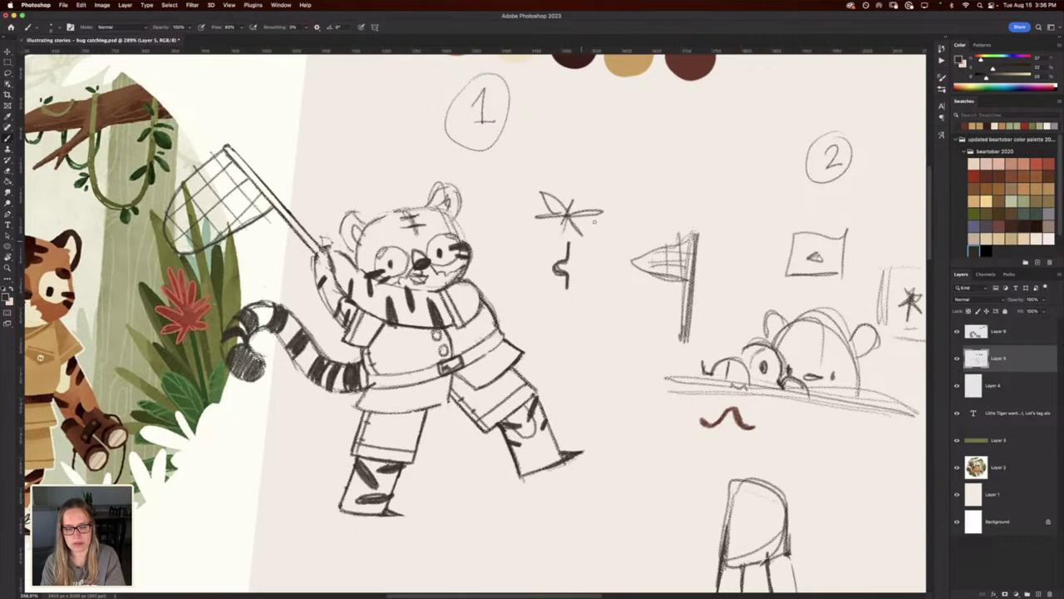
pyautogui.moveTo(558, 224)
pyautogui.mouseDown()
pyautogui.moveTo(584, 201)
pyautogui.moveTo(572, 195)
pyautogui.mouseUp()
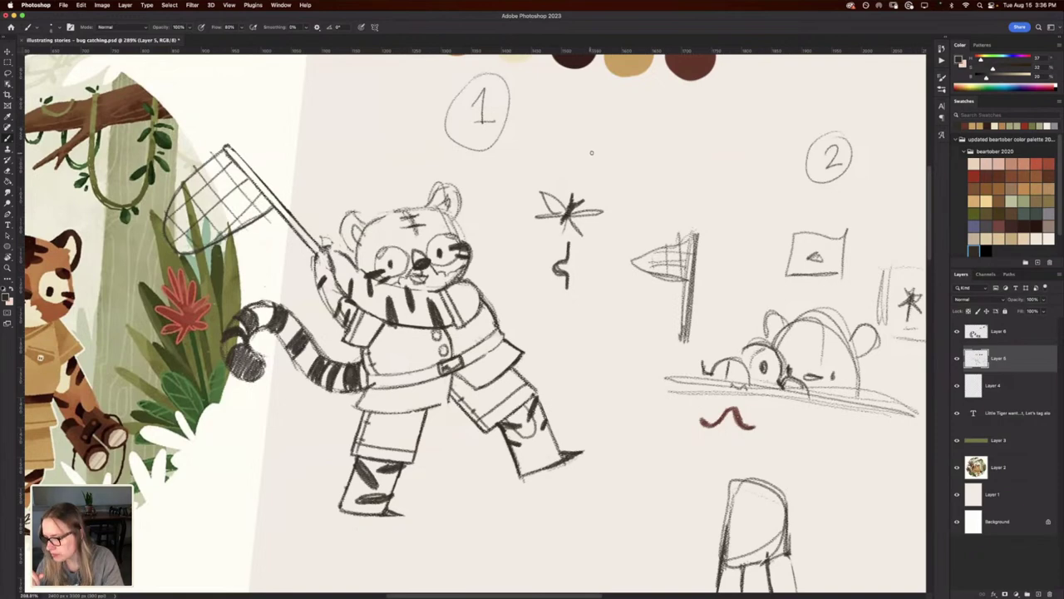
# Sketch a stag beetle with pincers and legs above the butterfly, and a small spotted ladybug below the wavy caterpillar shape.
pyautogui.moveTo(595, 166)
pyautogui.mouseDown()
pyautogui.moveTo(613, 144)
pyautogui.moveTo(610, 123)
pyautogui.moveTo(587, 127)
pyautogui.moveTo(600, 168)
pyautogui.mouseUp()
pyautogui.moveTo(605, 121)
pyautogui.mouseDown()
pyautogui.moveTo(617, 83)
pyautogui.moveTo(607, 111)
pyautogui.moveTo(619, 116)
pyautogui.moveTo(622, 100)
pyautogui.moveTo(609, 120)
pyautogui.moveTo(615, 87)
pyautogui.mouseUp()
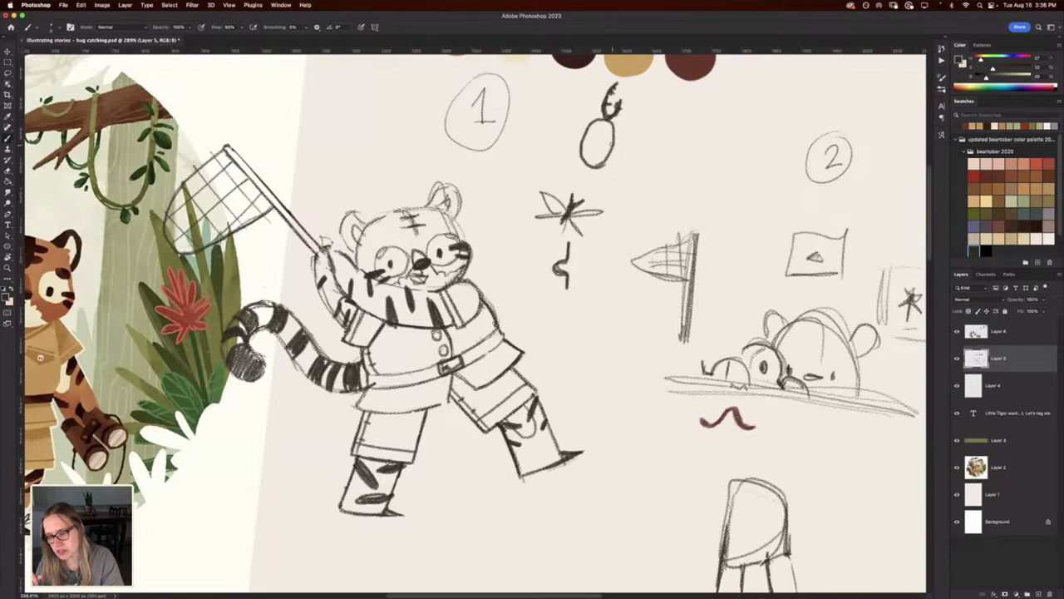
pyautogui.moveTo(615, 128)
pyautogui.mouseDown()
pyautogui.moveTo(623, 165)
pyautogui.moveTo(627, 138)
pyautogui.moveTo(574, 132)
pyautogui.moveTo(569, 152)
pyautogui.moveTo(585, 131)
pyautogui.moveTo(589, 167)
pyautogui.mouseUp()
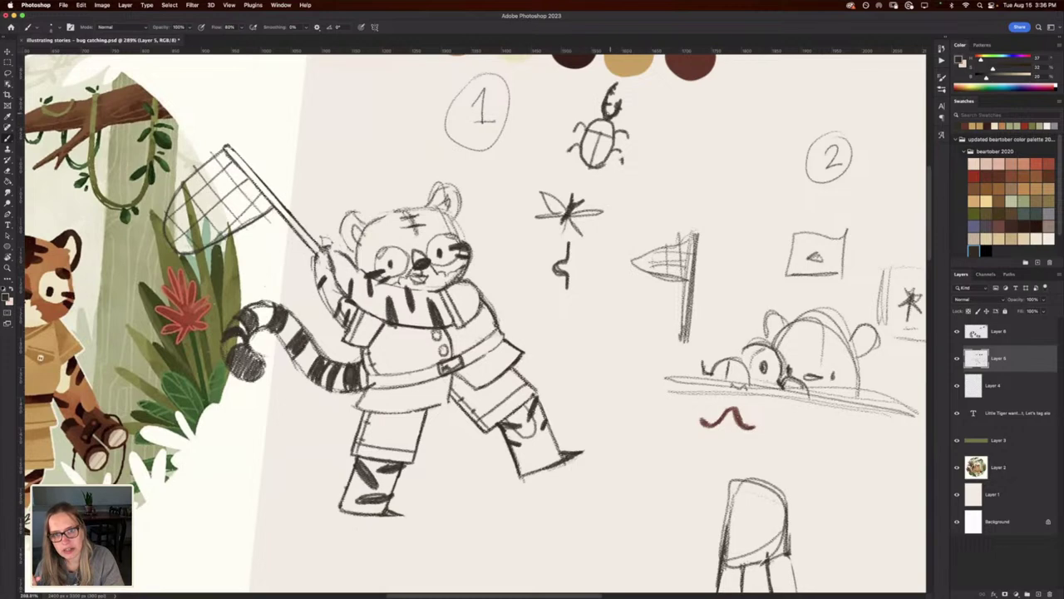
pyautogui.moveTo(602, 111)
pyautogui.mouseDown()
pyautogui.moveTo(595, 121)
pyautogui.moveTo(613, 128)
pyautogui.mouseUp()
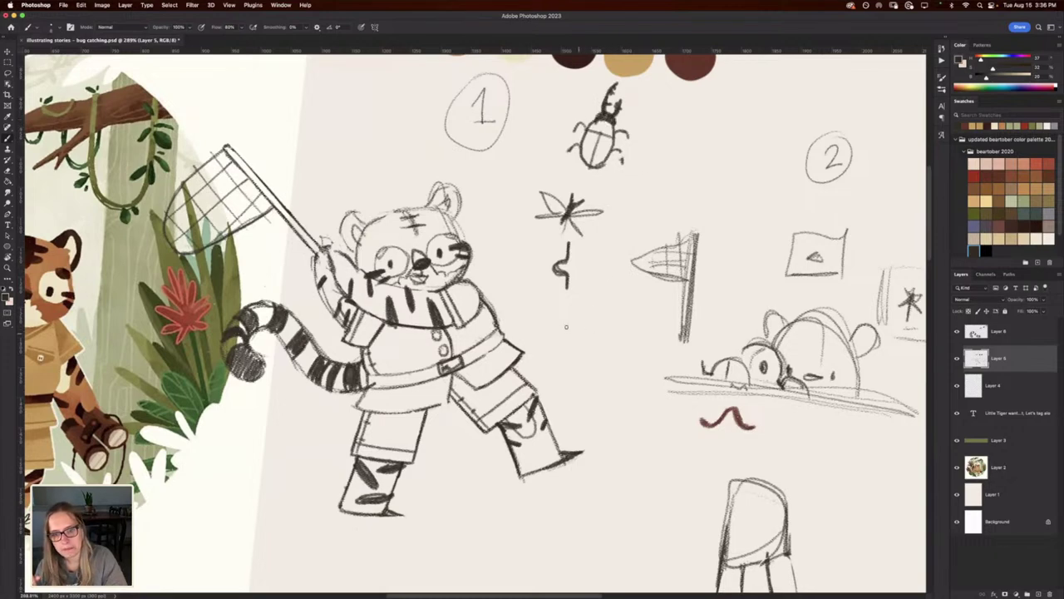
pyautogui.moveTo(572, 307)
pyautogui.mouseDown()
pyautogui.moveTo(559, 329)
pyautogui.moveTo(574, 307)
pyautogui.moveTo(575, 329)
pyautogui.moveTo(575, 308)
pyautogui.mouseUp()
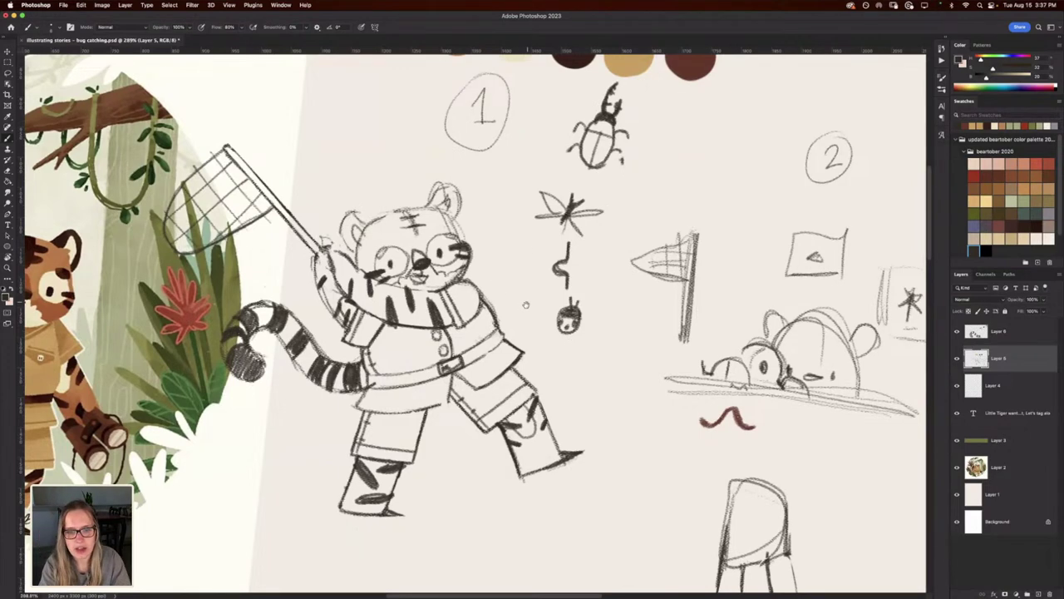
# Sketch a slender beetle with long antennae and six jointed legs beside the tiger, below the ladybug.
pyautogui.moveTo(527, 302); pyautogui.dragTo(491, 352)
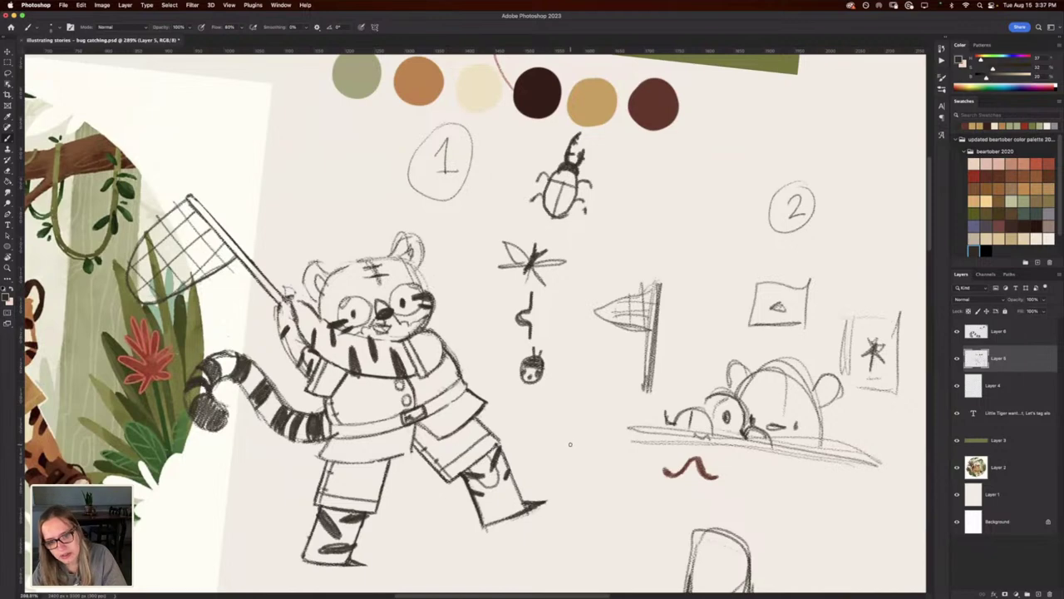
pyautogui.moveTo(568, 446)
pyautogui.mouseDown()
pyautogui.moveTo(583, 396)
pyautogui.moveTo(561, 422)
pyautogui.moveTo(567, 449)
pyautogui.moveTo(582, 406)
pyautogui.mouseUp()
pyautogui.moveTo(566, 445)
pyautogui.mouseDown()
pyautogui.moveTo(594, 363)
pyautogui.moveTo(570, 364)
pyautogui.mouseUp()
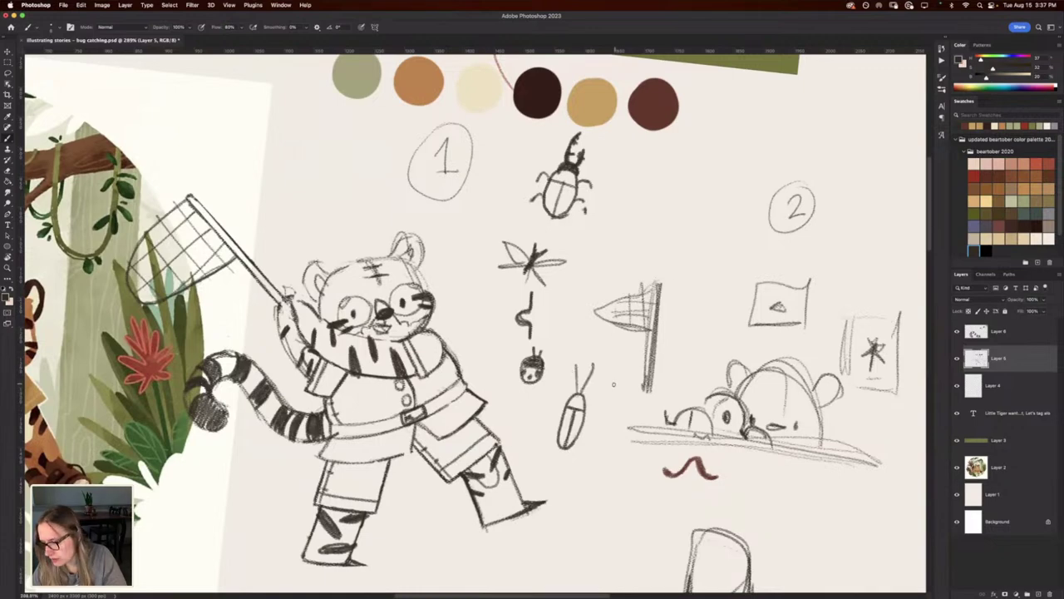
pyautogui.moveTo(589, 404)
pyautogui.mouseDown()
pyautogui.moveTo(602, 404)
pyautogui.moveTo(591, 449)
pyautogui.mouseUp()
pyautogui.moveTo(565, 405)
pyautogui.mouseDown()
pyautogui.moveTo(557, 391)
pyautogui.moveTo(537, 439)
pyautogui.mouseUp()
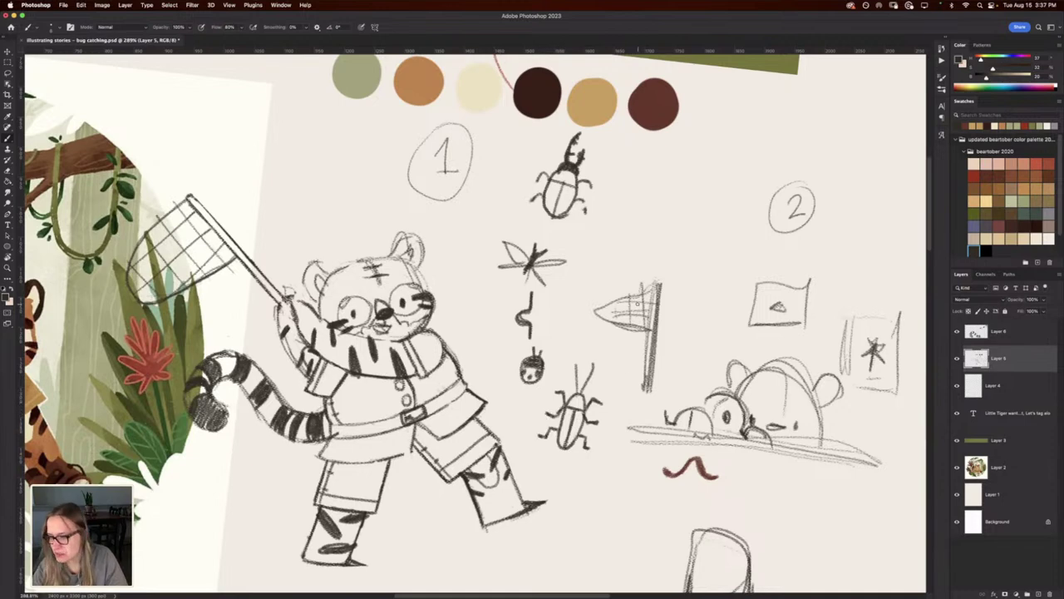
pyautogui.moveTo(577, 407); pyautogui.dragTo(572, 391)
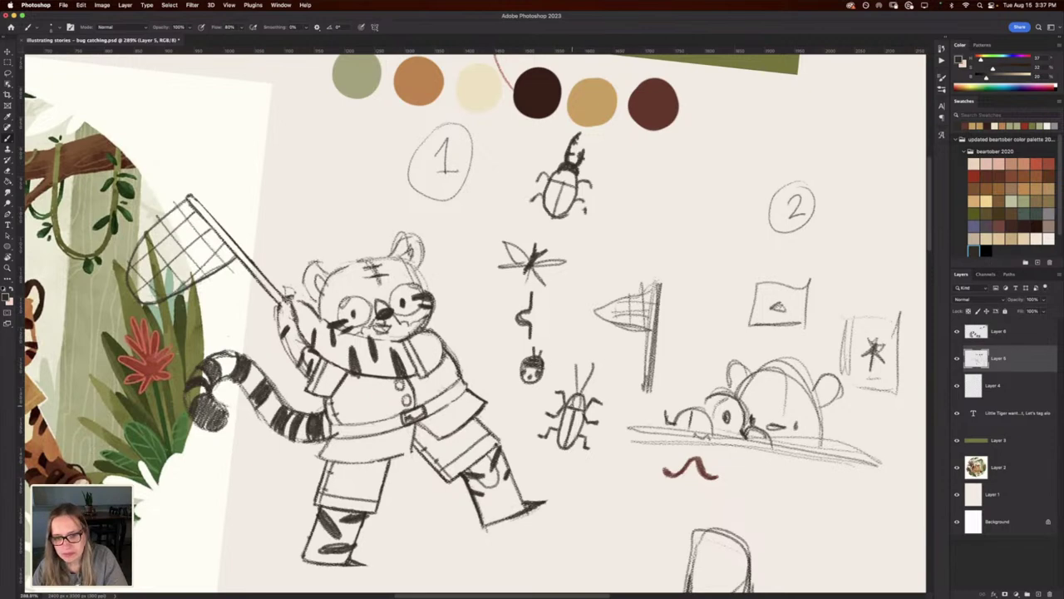
pyautogui.moveTo(409, 362); pyautogui.dragTo(429, 357)
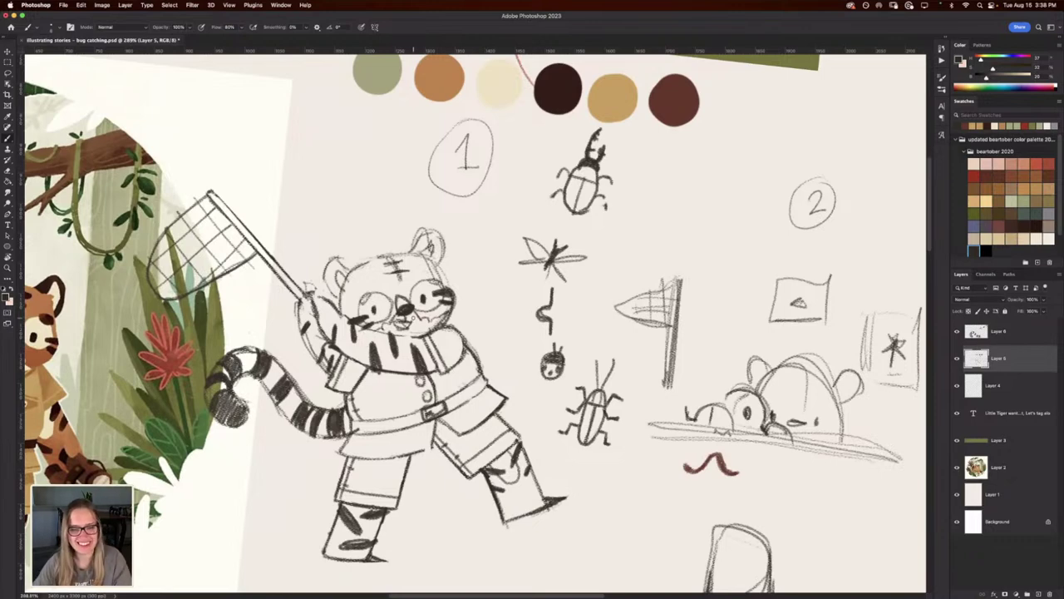
# Erase the stag beetle, butterfly, caterpillar shape and ladybug beside the tiger, keeping the slender beetle, and reduce the eraser size.
pyautogui.hscroll(-3, 471, 320)
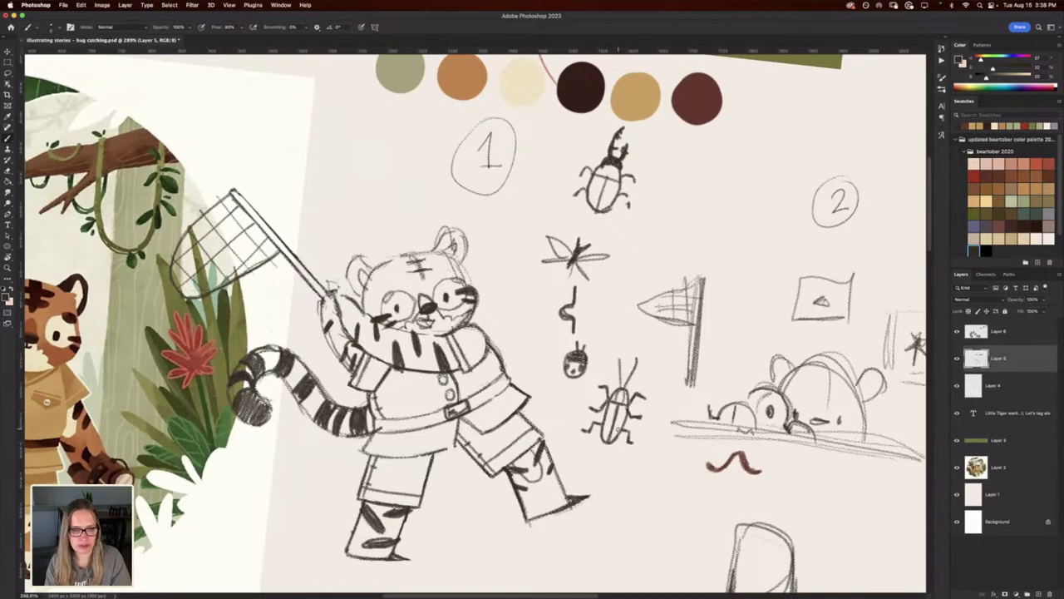
pyautogui.scroll(-2, 618, 429)
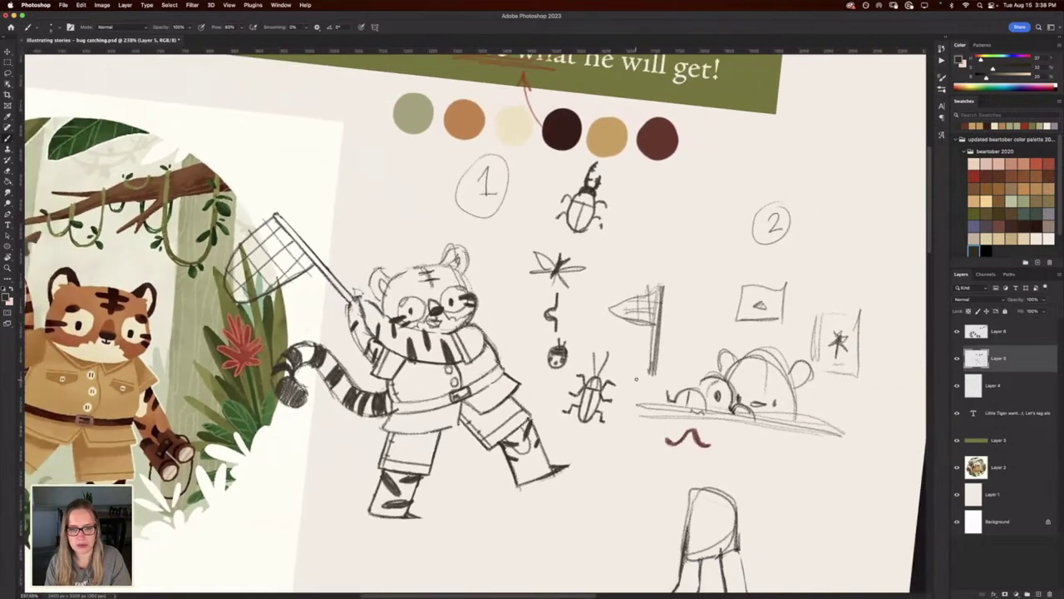
pyautogui.press('e')
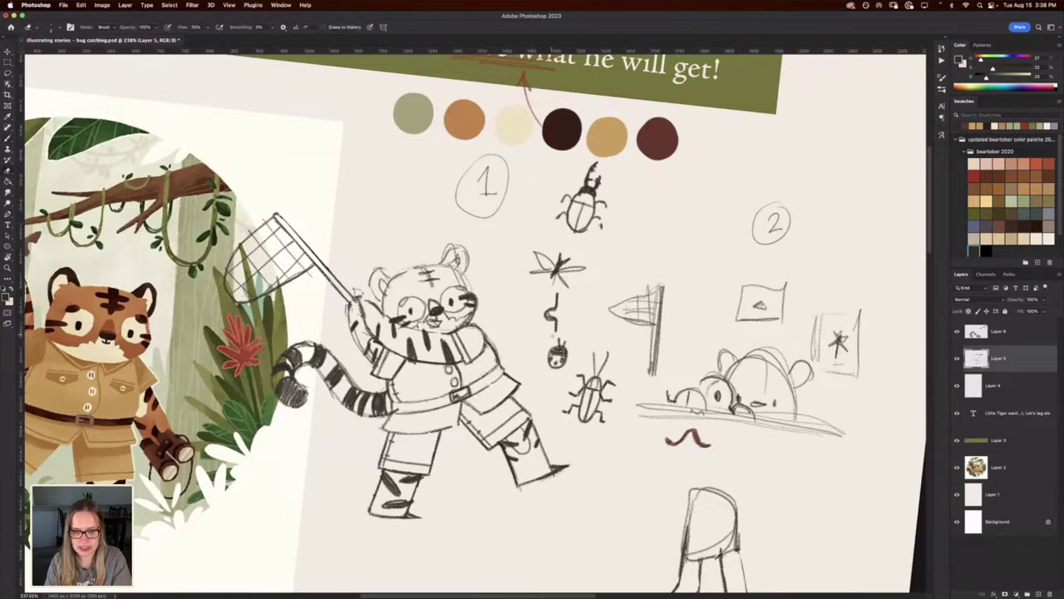
pyautogui.scroll(2, 541, 347)
pyautogui.moveTo(573, 366)
pyautogui.mouseDown()
pyautogui.moveTo(587, 344)
pyautogui.moveTo(587, 366)
pyautogui.moveTo(560, 308)
pyautogui.moveTo(561, 226)
pyautogui.moveTo(590, 258)
pyautogui.moveTo(627, 262)
pyautogui.moveTo(596, 162)
pyautogui.moveTo(589, 178)
pyautogui.moveTo(628, 149)
pyautogui.moveTo(639, 199)
pyautogui.mouseUp()
pyautogui.press('[')
pyautogui.press('[')
pyautogui.press('[')
pyautogui.press('[')
pyautogui.press('[')
# Select around the pose 1 tiger's head with the Lasso and try to enlarge it slightly.
pyautogui.hscroll(-6, 487, 285)
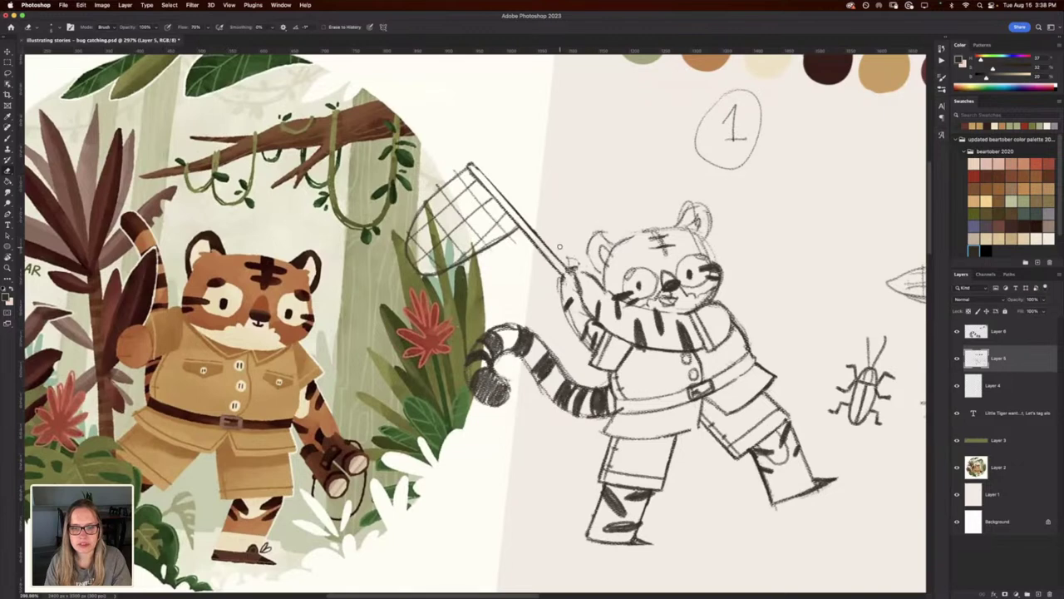
pyautogui.hscroll(3, 474, 320)
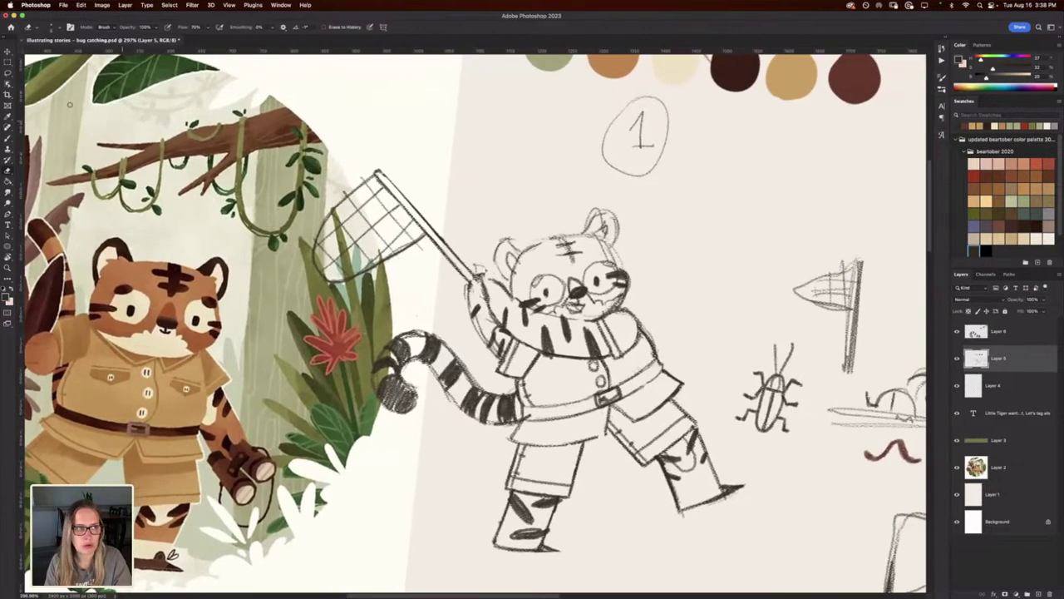
pyautogui.press('l')
pyautogui.moveTo(523, 220)
pyautogui.mouseDown()
pyautogui.moveTo(494, 249)
pyautogui.moveTo(511, 300)
pyautogui.moveTo(549, 320)
pyautogui.moveTo(594, 324)
pyautogui.moveTo(620, 314)
pyautogui.moveTo(655, 208)
pyautogui.moveTo(503, 226)
pyautogui.moveTo(506, 253)
pyautogui.mouseUp()
pyautogui.press('super+t')
pyautogui.moveTo(669, 193); pyautogui.dragTo(677, 181)
pyautogui.press('Return')
pyautogui.press('super+z')
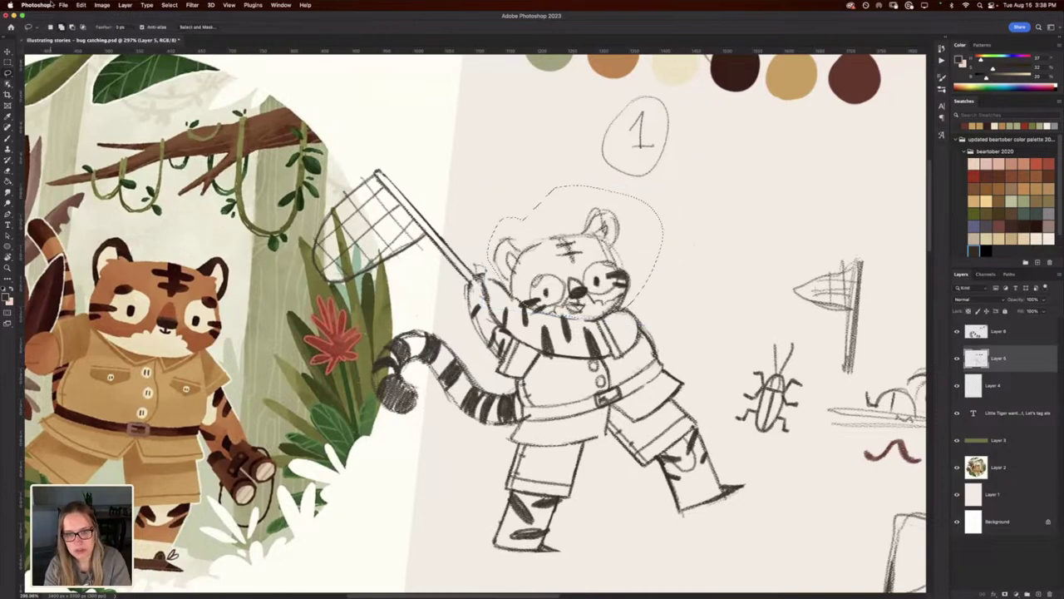
# Merge the top sketch layer into the one below and enlarge the selected tiger head to about 111%, nudged slightly left.
pyautogui.click(1010, 332)
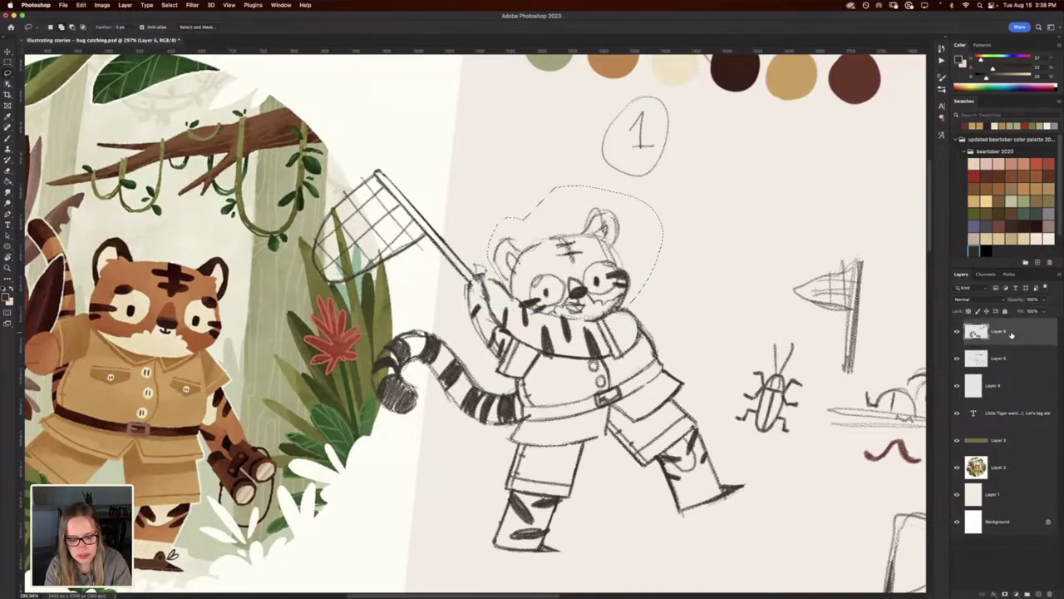
pyautogui.press('super+e')
pyautogui.press('super+t')
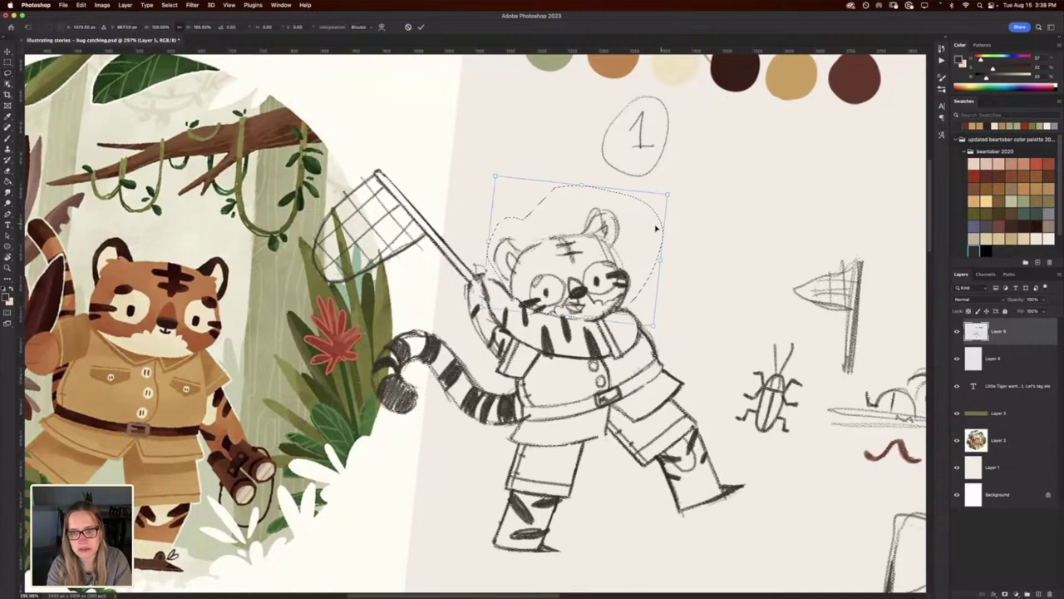
pyautogui.moveTo(666, 193); pyautogui.dragTo(680, 185)
pyautogui.moveTo(559, 274); pyautogui.dragTo(552, 274)
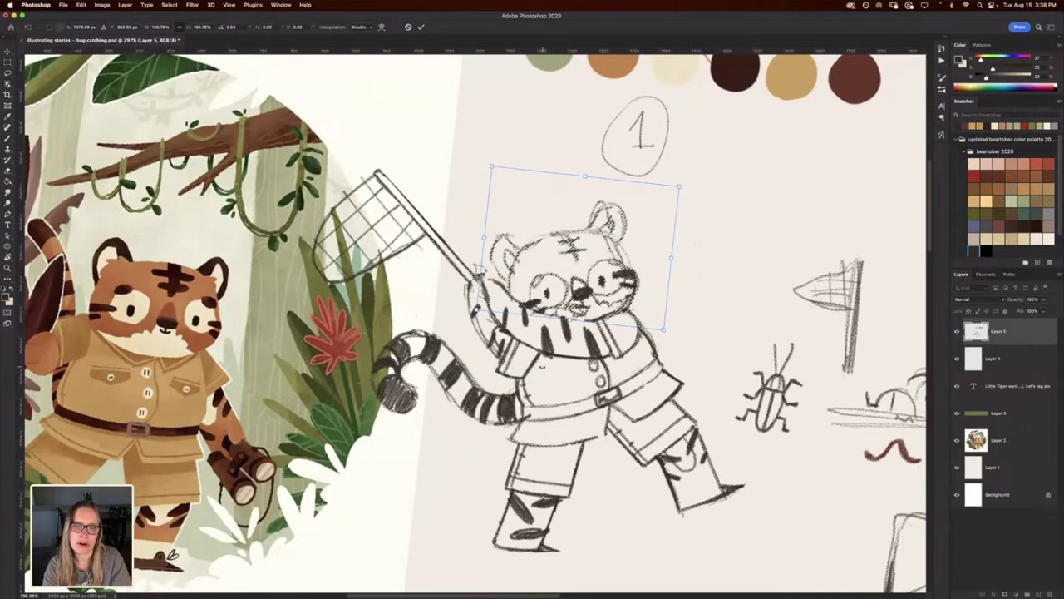
pyautogui.moveTo(681, 185); pyautogui.dragTo(683, 184)
pyautogui.press('Left')
pyautogui.press('Left')
pyautogui.press('Left')
pyautogui.press('Left')
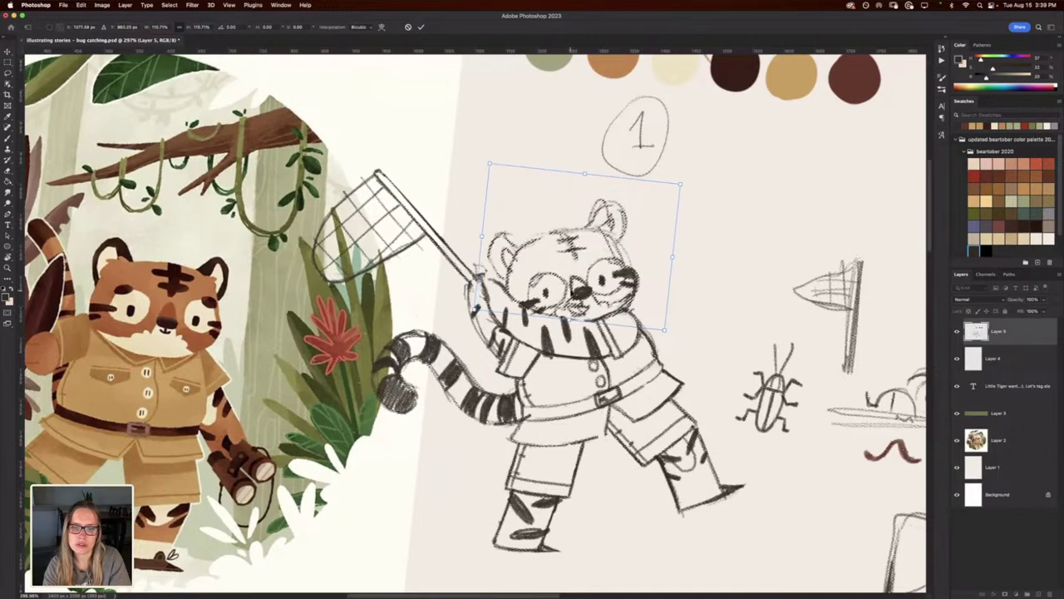
pyautogui.press('Return')
pyautogui.click(169, 5)
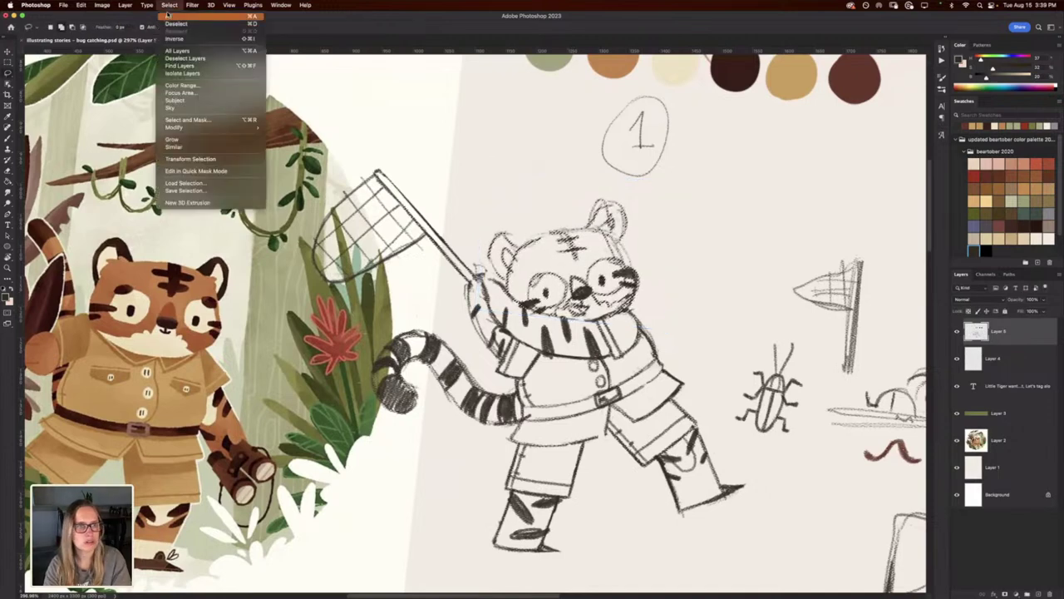
pyautogui.click(173, 24)
# Sketch clumps of grass blades between the tiger's feet and a leafy sprig with grass behind its back foot.
pyautogui.moveTo(320, 421); pyautogui.dragTo(335, 413)
pyautogui.hscroll(-2, 335, 410)
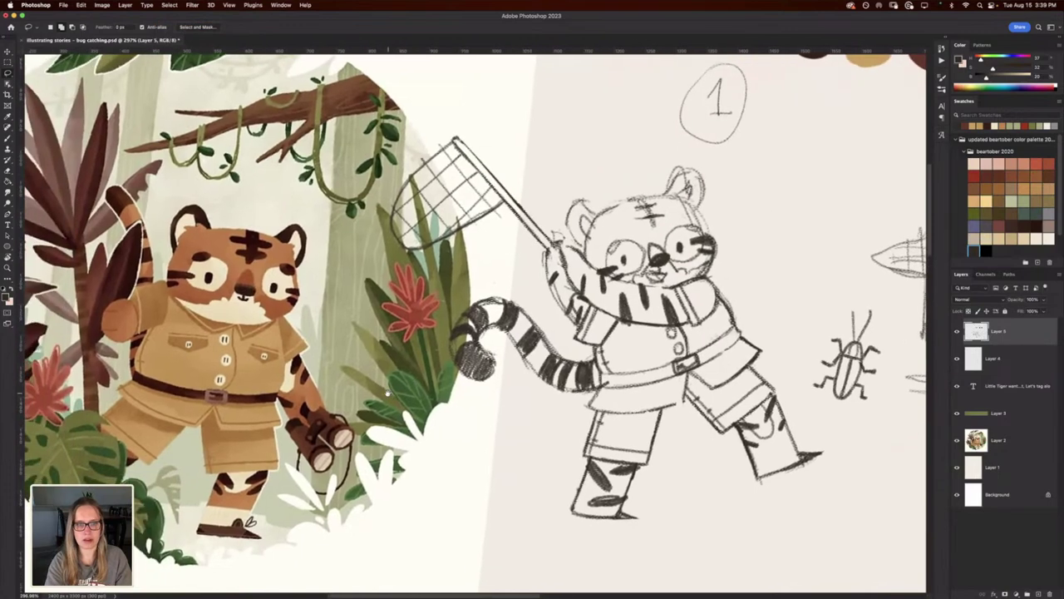
pyautogui.hscroll(-2, 366, 399)
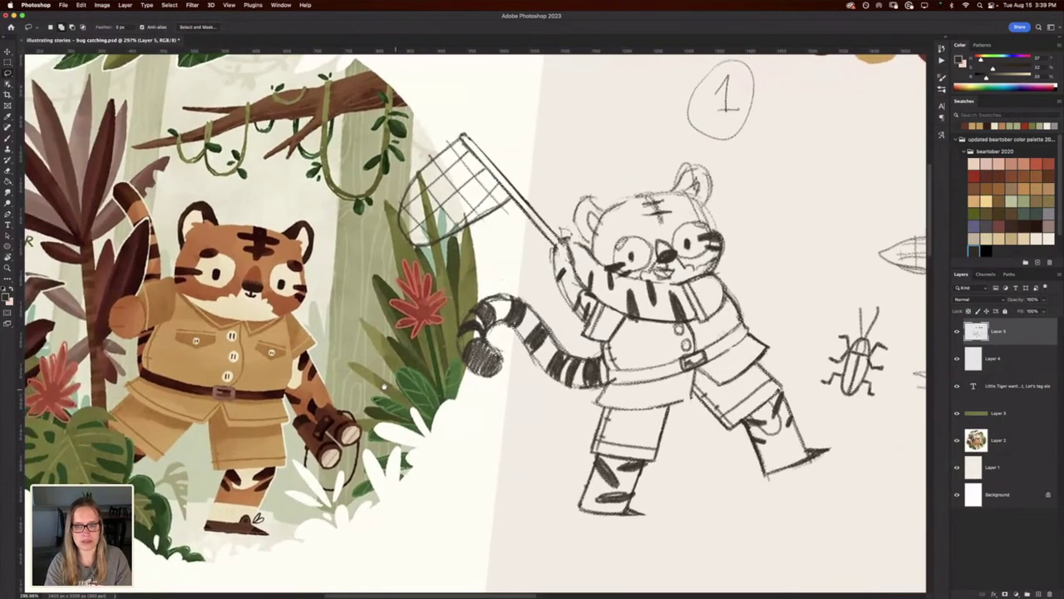
pyautogui.hscroll(2, 366, 392)
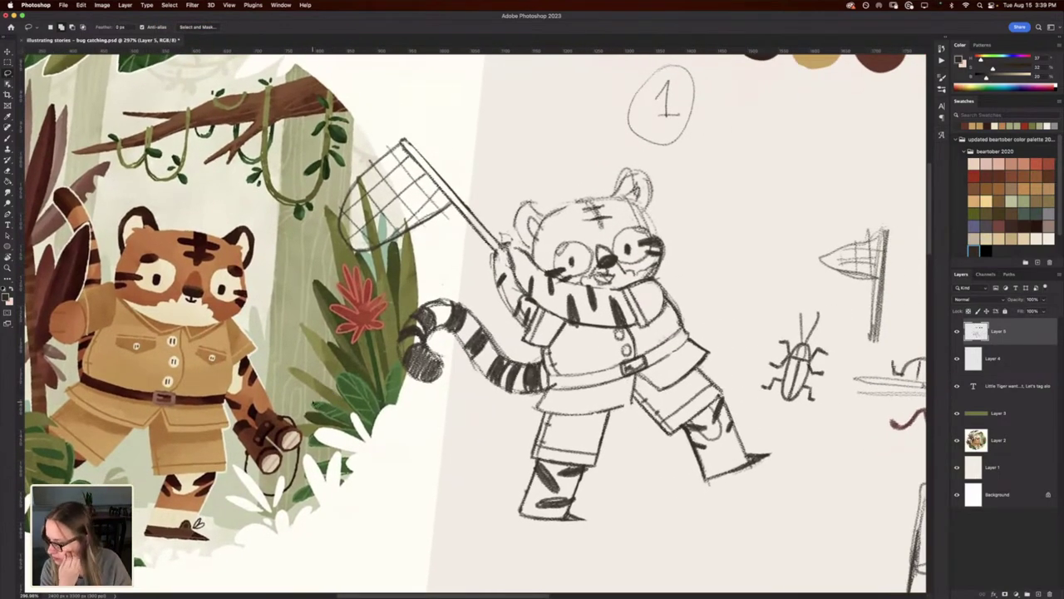
pyautogui.hscroll(4, 623, 398)
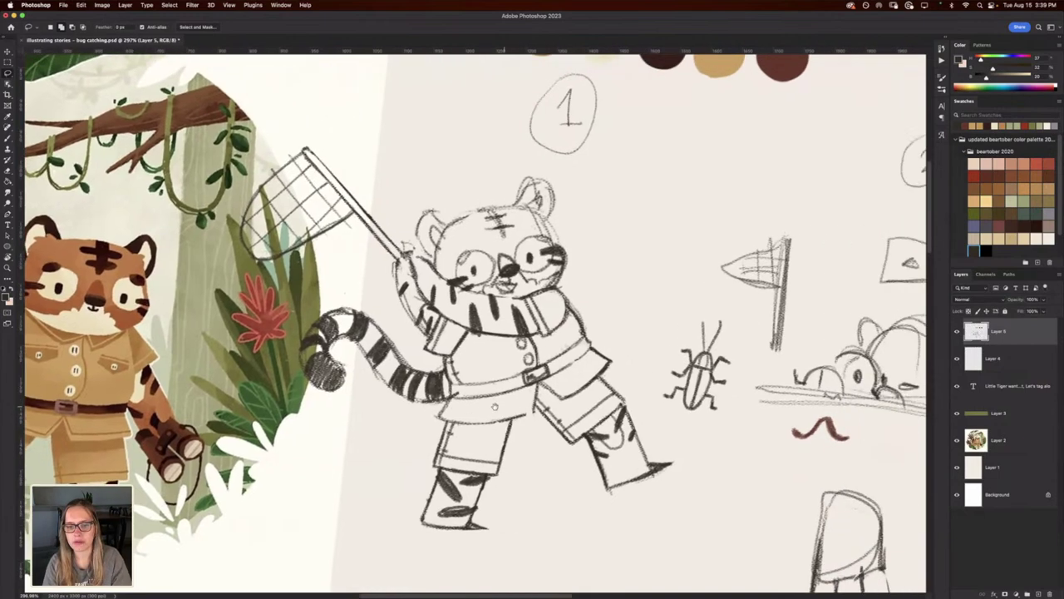
pyautogui.press('b')
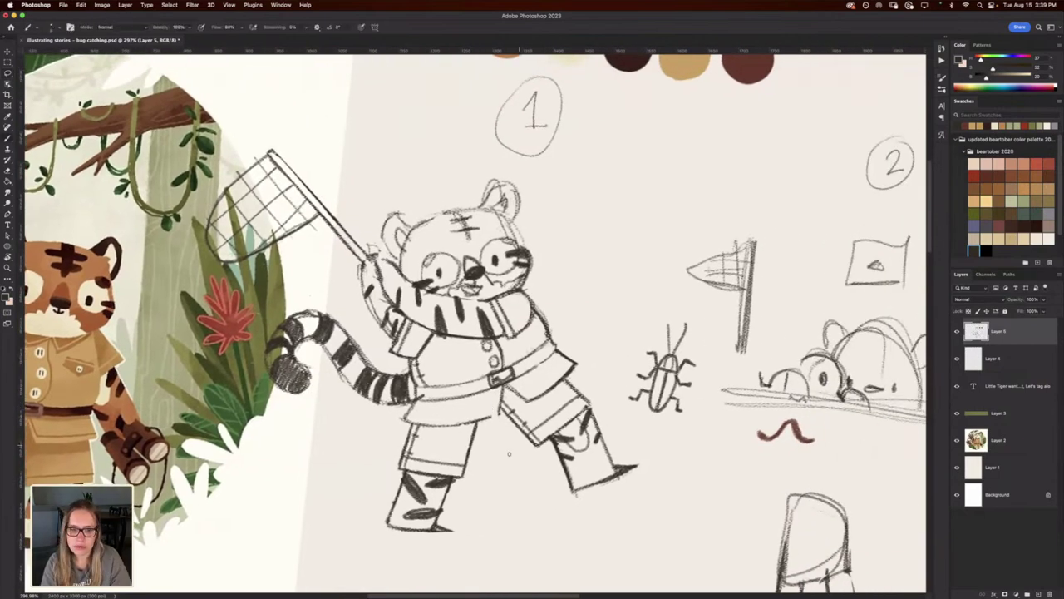
pyautogui.moveTo(468, 527)
pyautogui.mouseDown()
pyautogui.moveTo(478, 524)
pyautogui.moveTo(472, 496)
pyautogui.moveTo(493, 526)
pyautogui.mouseUp()
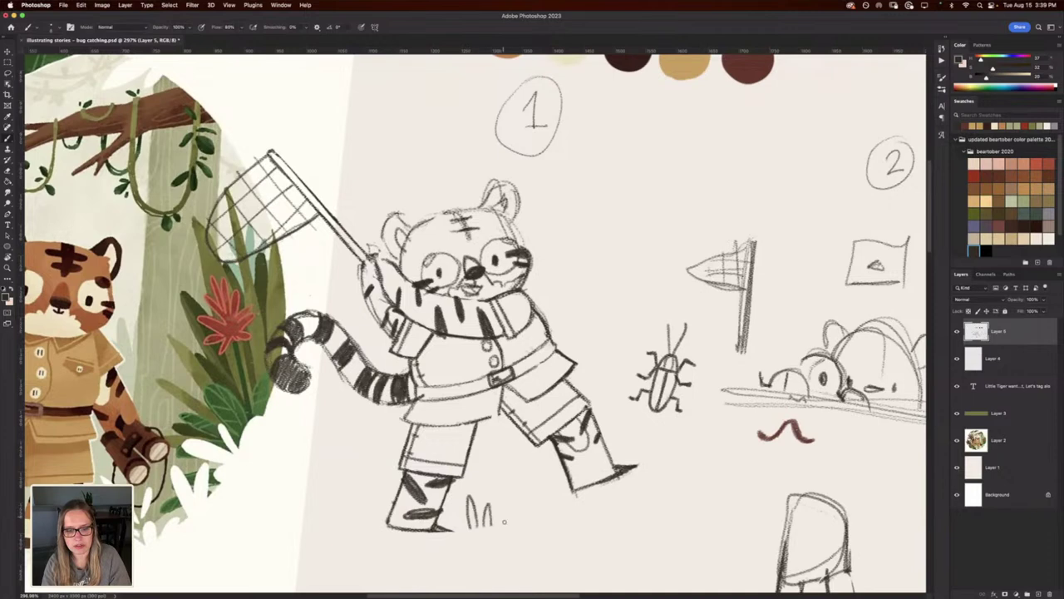
pyautogui.moveTo(356, 487); pyautogui.dragTo(365, 536)
pyautogui.moveTo(376, 498); pyautogui.dragTo(342, 424)
pyautogui.moveTo(368, 469)
pyautogui.mouseDown()
pyautogui.moveTo(342, 455)
pyautogui.moveTo(366, 470)
pyautogui.moveTo(366, 432)
pyautogui.moveTo(333, 429)
pyautogui.mouseUp()
pyautogui.moveTo(502, 525); pyautogui.dragTo(570, 528)
pyautogui.moveTo(525, 492)
pyautogui.mouseDown()
pyautogui.moveTo(529, 469)
pyautogui.moveTo(489, 446)
pyautogui.mouseUp()
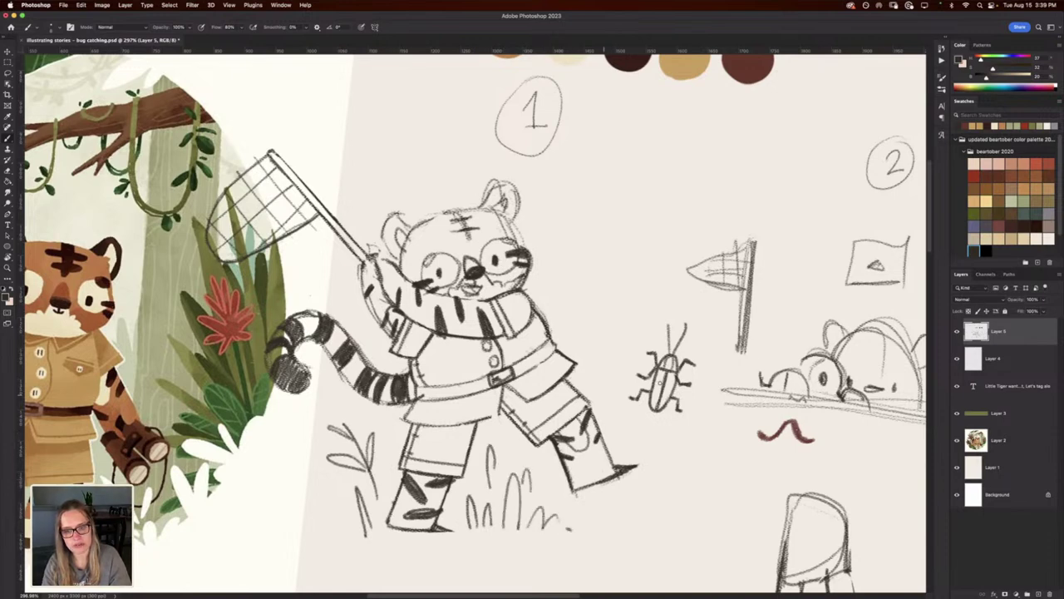
# Lasso the slender beetle, move it up beside the tiger's head with a slight tilt, and deselect it.
pyautogui.press('l')
pyautogui.moveTo(673, 311)
pyautogui.mouseDown()
pyautogui.moveTo(628, 357)
pyautogui.moveTo(635, 433)
pyautogui.moveTo(714, 362)
pyautogui.moveTo(665, 309)
pyautogui.mouseUp()
pyautogui.hotkey('ctrl', 't')
pyautogui.moveTo(661, 370); pyautogui.dragTo(623, 266)
pyautogui.moveTo(545, 167); pyautogui.dragTo(536, 171)
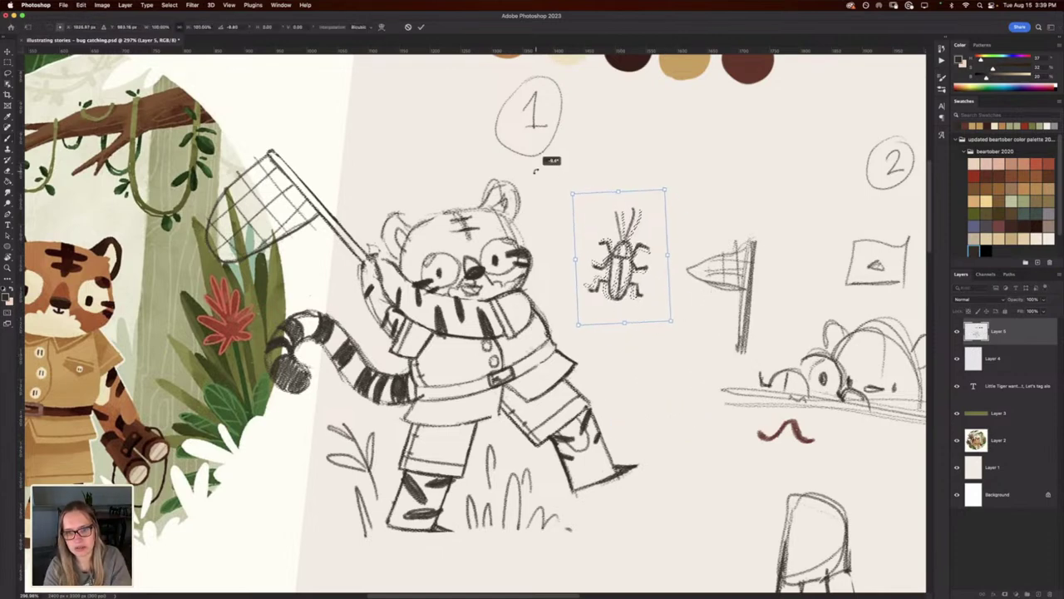
pyautogui.moveTo(606, 256); pyautogui.dragTo(638, 264)
pyautogui.press('Return')
pyautogui.hotkey('ctrl', 'd')
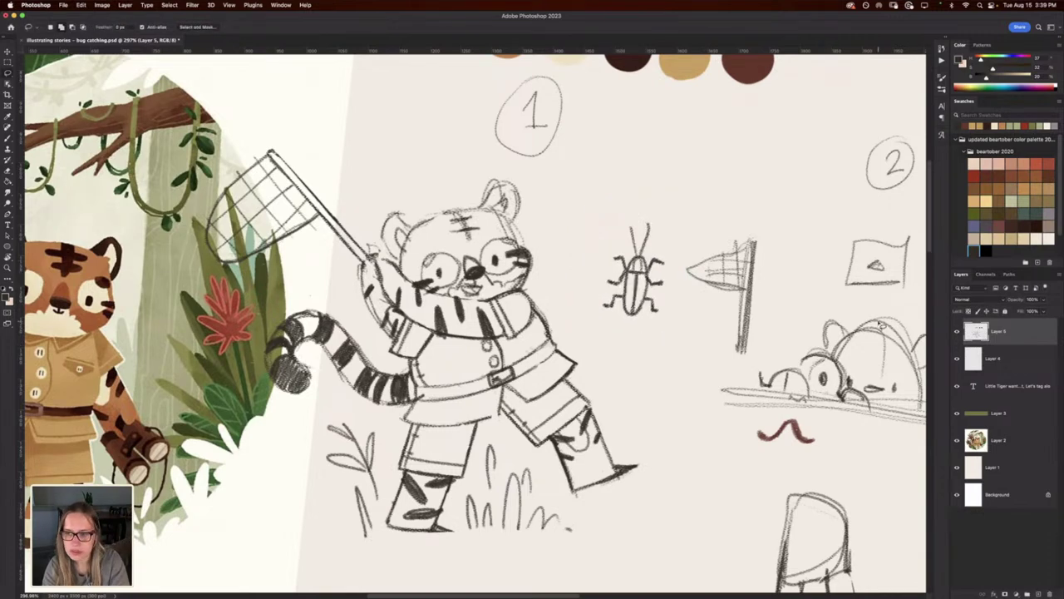
# Lasso the entire pose 2 sketch, including its number, net, frames and tabletop tiger, and delete it.
pyautogui.click(956, 332)
pyautogui.click(956, 332)
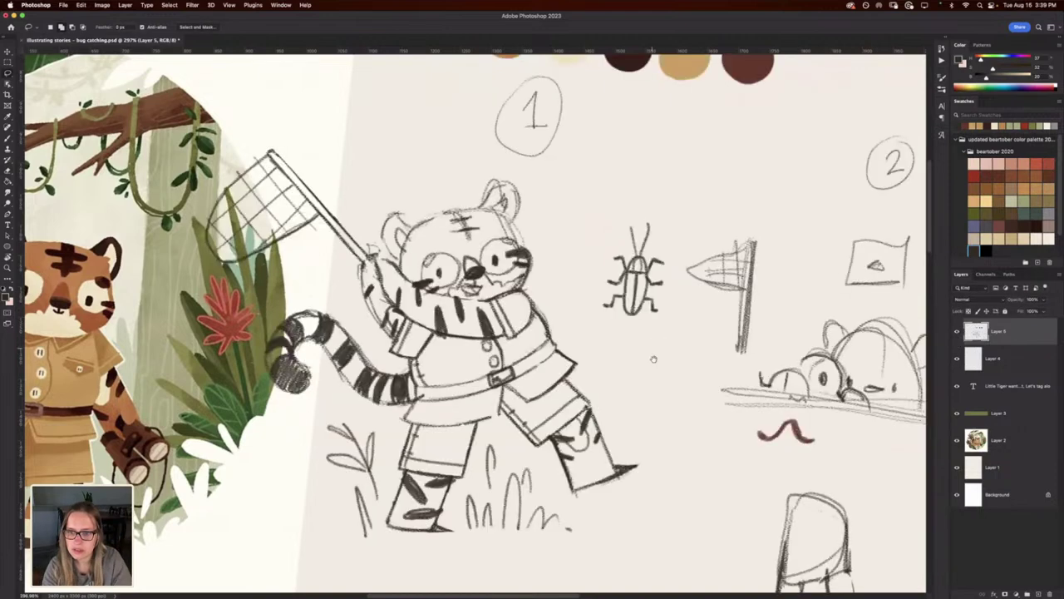
pyautogui.hscroll(5, 658, 337)
pyautogui.moveTo(649, 123)
pyautogui.mouseDown()
pyautogui.moveTo(528, 227)
pyautogui.moveTo(490, 244)
pyautogui.moveTo(490, 337)
pyautogui.moveTo(516, 534)
pyautogui.moveTo(594, 473)
pyautogui.moveTo(710, 478)
pyautogui.moveTo(803, 129)
pyautogui.mouseUp()
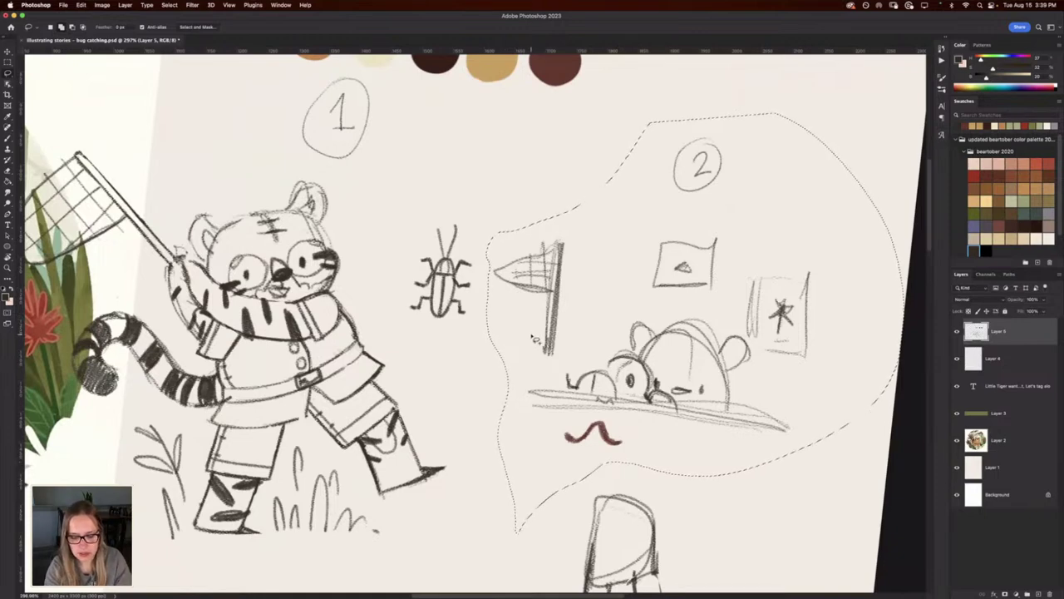
pyautogui.press('Delete')
pyautogui.press('super+d')
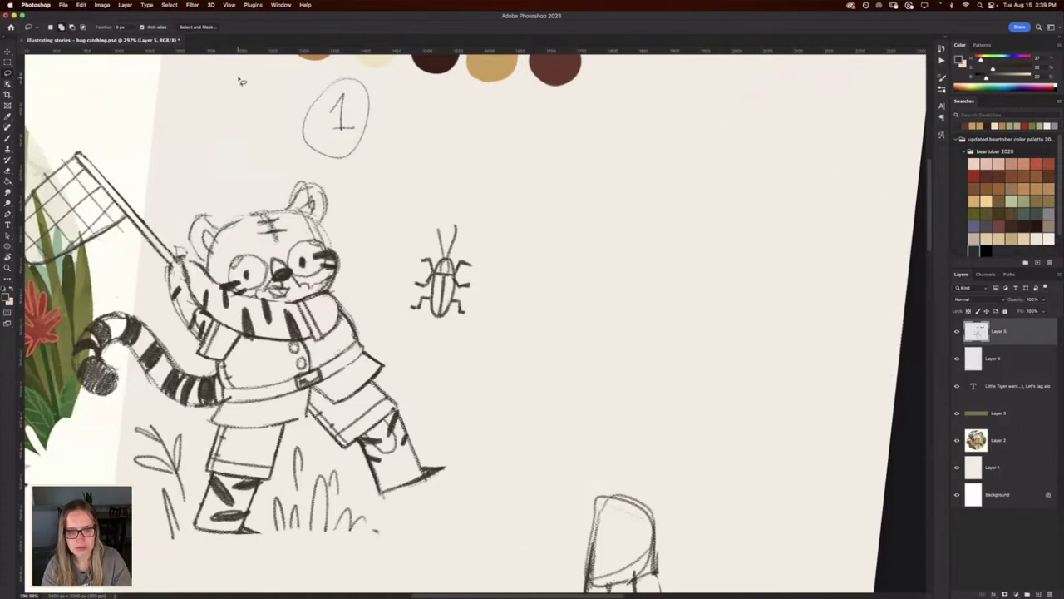
pyautogui.scroll(-5, 395, 353)
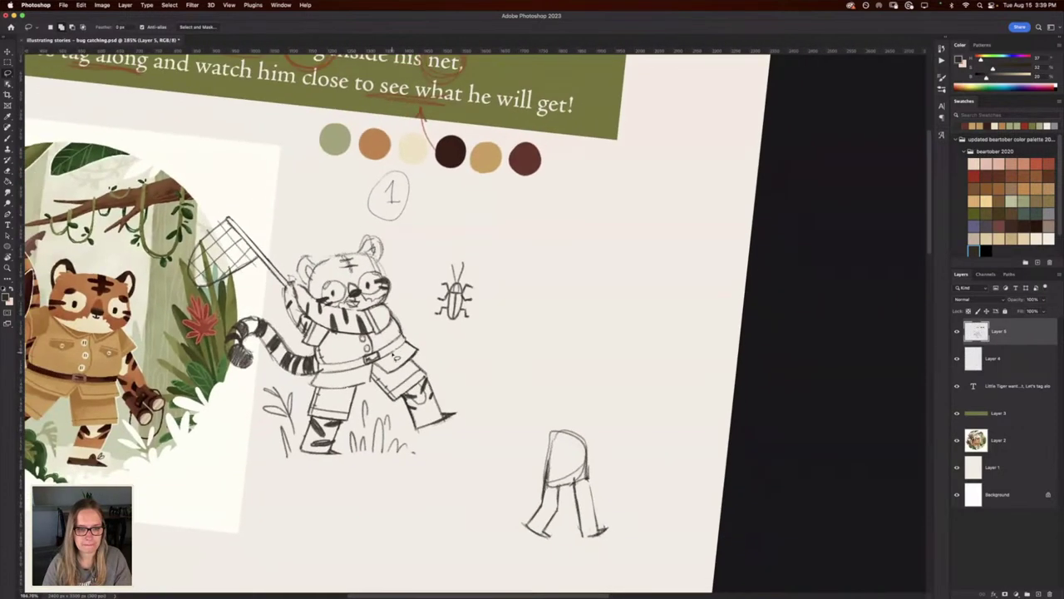
pyautogui.scroll(3, 366, 416)
pyautogui.moveTo(512, 432); pyautogui.dragTo(465, 439)
pyautogui.press('super+t')
pyautogui.press('Escape')
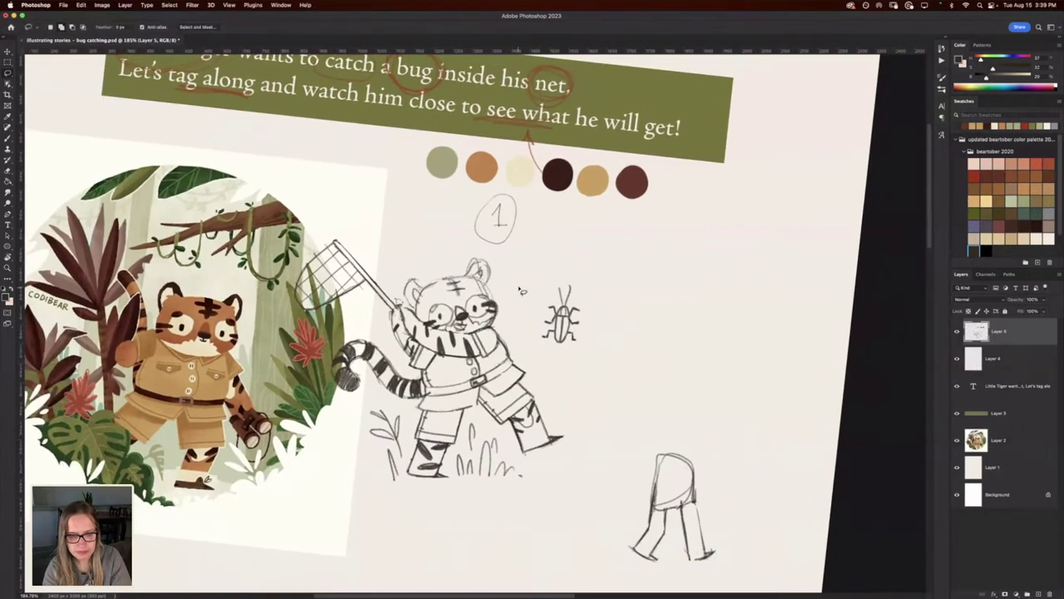
# Move the beetle further up and away from the tiger, and straighten the rotated canvas view.
pyautogui.moveTo(541, 298); pyautogui.dragTo(566, 280)
pyautogui.press('super+t')
pyautogui.moveTo(565, 323)
pyautogui.mouseDown()
pyautogui.moveTo(589, 328)
pyautogui.moveTo(600, 298)
pyautogui.mouseUp()
pyautogui.press('Return')
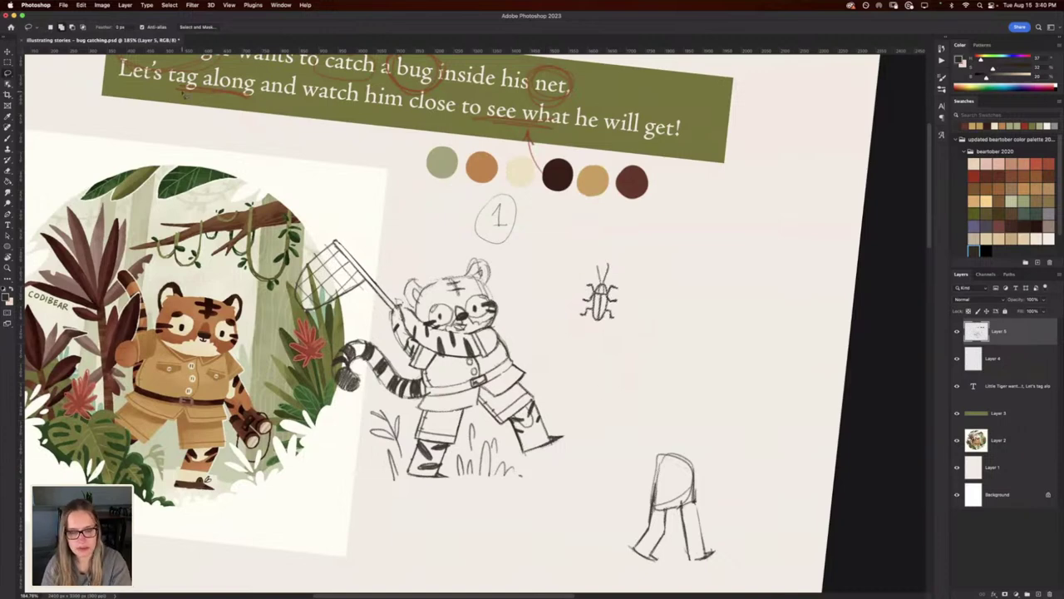
pyautogui.press('Escape')
# Draw two long vertical pencil lines on either side of the beetle to form a tree trunk behind it.
pyautogui.press('b')
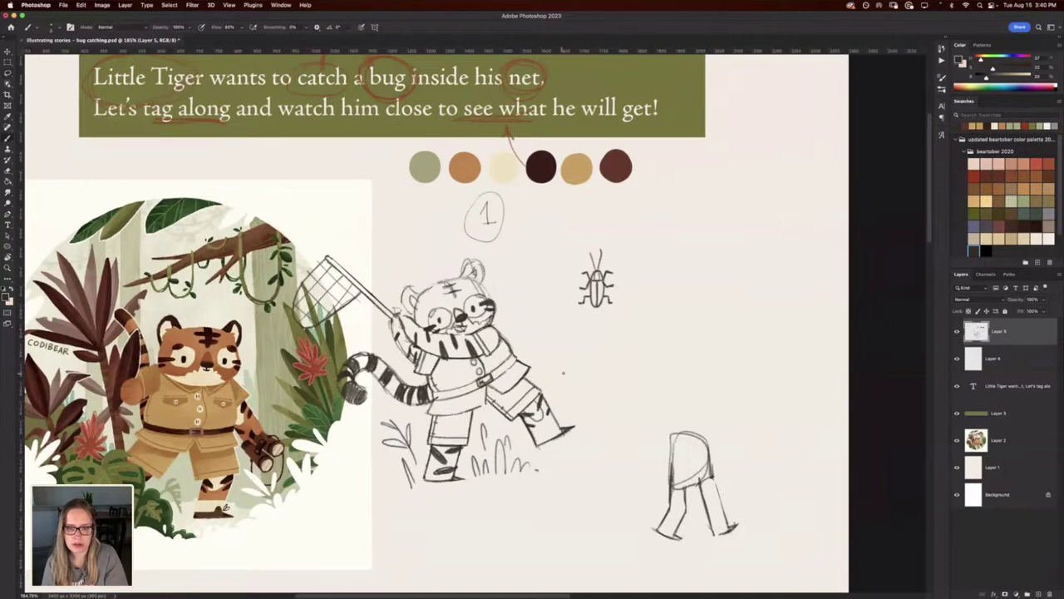
pyautogui.moveTo(569, 311)
pyautogui.mouseDown()
pyautogui.moveTo(570, 399)
pyautogui.moveTo(569, 274)
pyautogui.moveTo(570, 403)
pyautogui.mouseUp()
pyautogui.moveTo(569, 291); pyautogui.dragTo(571, 200)
pyautogui.moveTo(570, 273); pyautogui.dragTo(569, 196)
pyautogui.moveTo(625, 468); pyautogui.dragTo(624, 388)
pyautogui.moveTo(625, 427); pyautogui.dragTo(625, 316)
pyautogui.moveTo(624, 387); pyautogui.dragTo(622, 260)
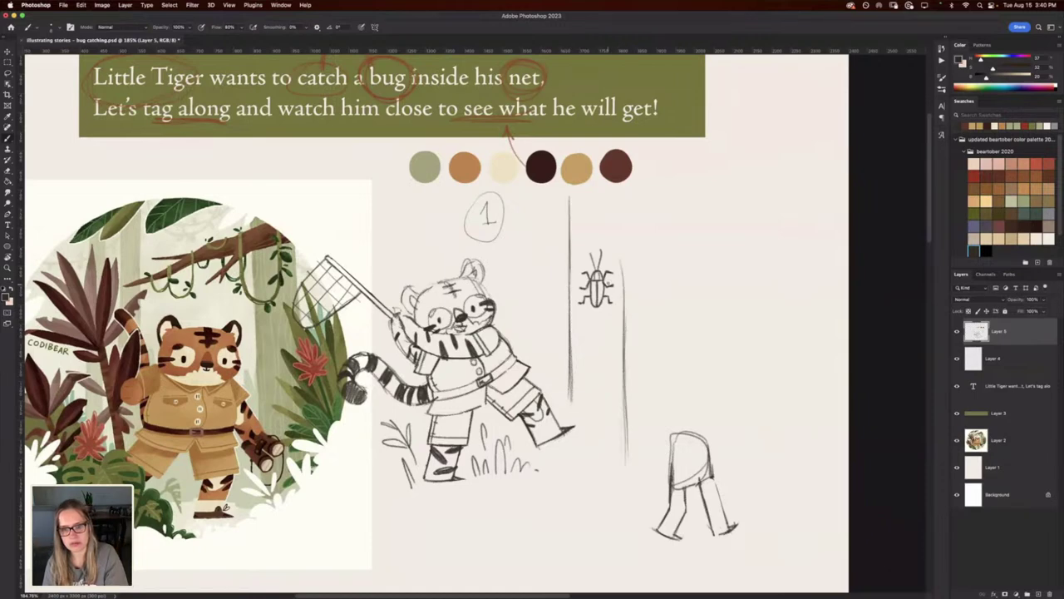
pyautogui.moveTo(620, 321); pyautogui.dragTo(619, 193)
pyautogui.moveTo(621, 289); pyautogui.dragTo(620, 193)
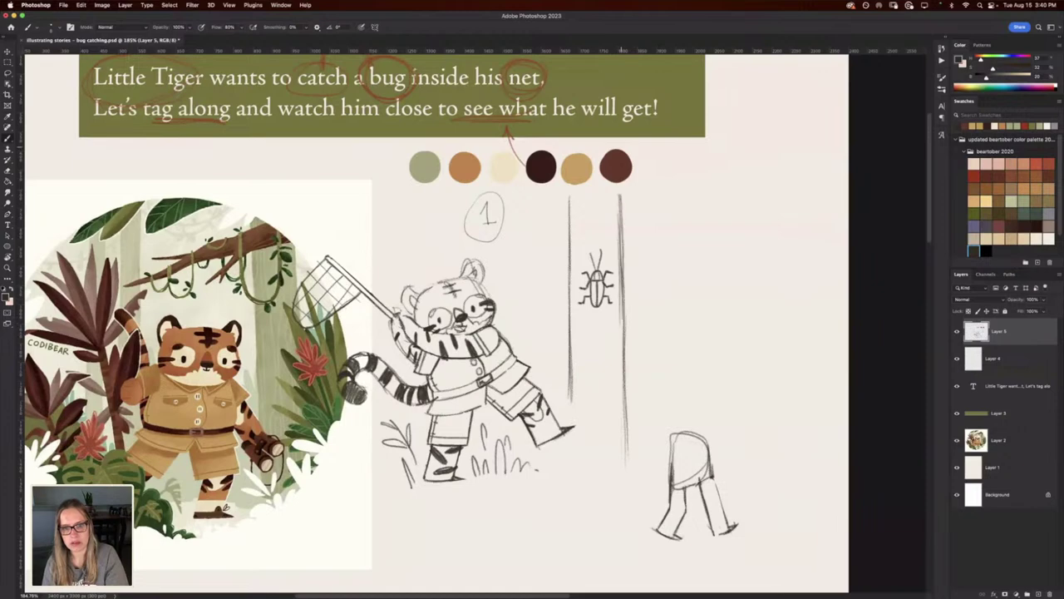
# Draw a second, narrower tree trunk with two vertical lines between the number 1 and the beetle's trunk.
pyautogui.moveTo(539, 361); pyautogui.dragTo(537, 255)
pyautogui.moveTo(538, 305); pyautogui.dragTo(538, 204)
pyautogui.moveTo(517, 345); pyautogui.dragTo(515, 235)
pyautogui.moveTo(517, 273); pyautogui.dragTo(516, 200)
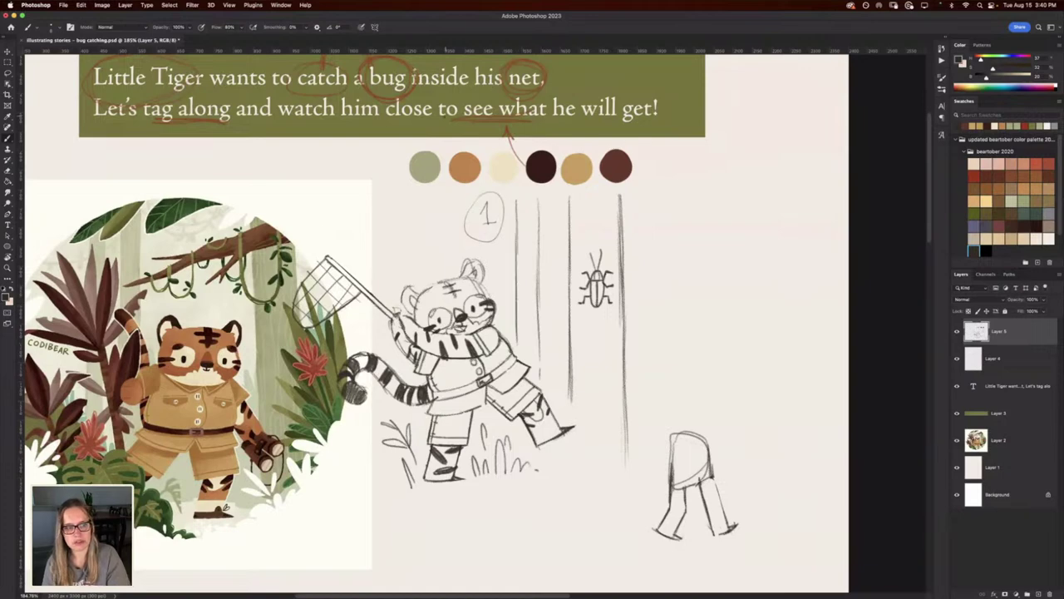
# Circle background areas among the trees in the finished jungle illustration as notes, and undo the circles.
pyautogui.moveTo(134, 247)
pyautogui.mouseDown()
pyautogui.moveTo(375, 222)
pyautogui.moveTo(345, 200)
pyautogui.moveTo(391, 213)
pyautogui.moveTo(394, 227)
pyautogui.mouseUp()
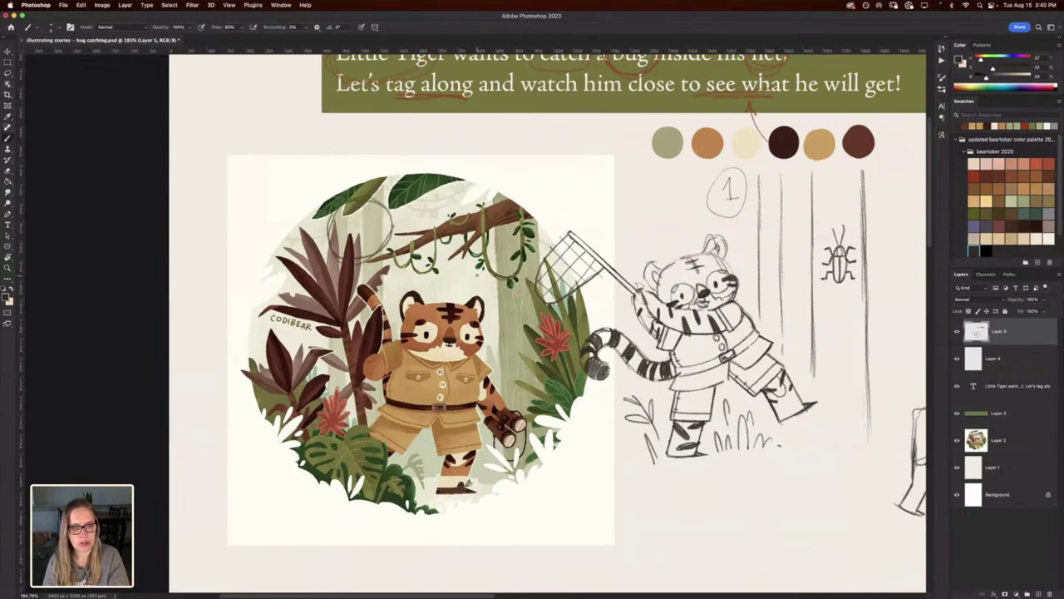
pyautogui.moveTo(505, 291)
pyautogui.mouseDown()
pyautogui.moveTo(503, 330)
pyautogui.moveTo(510, 291)
pyautogui.mouseUp()
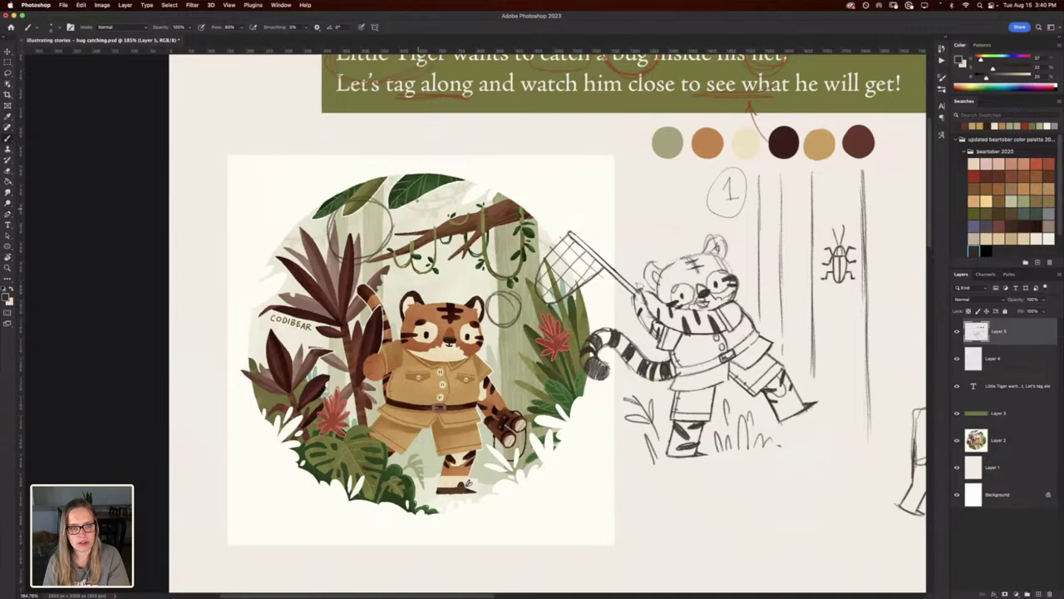
pyautogui.moveTo(419, 196); pyautogui.dragTo(454, 192)
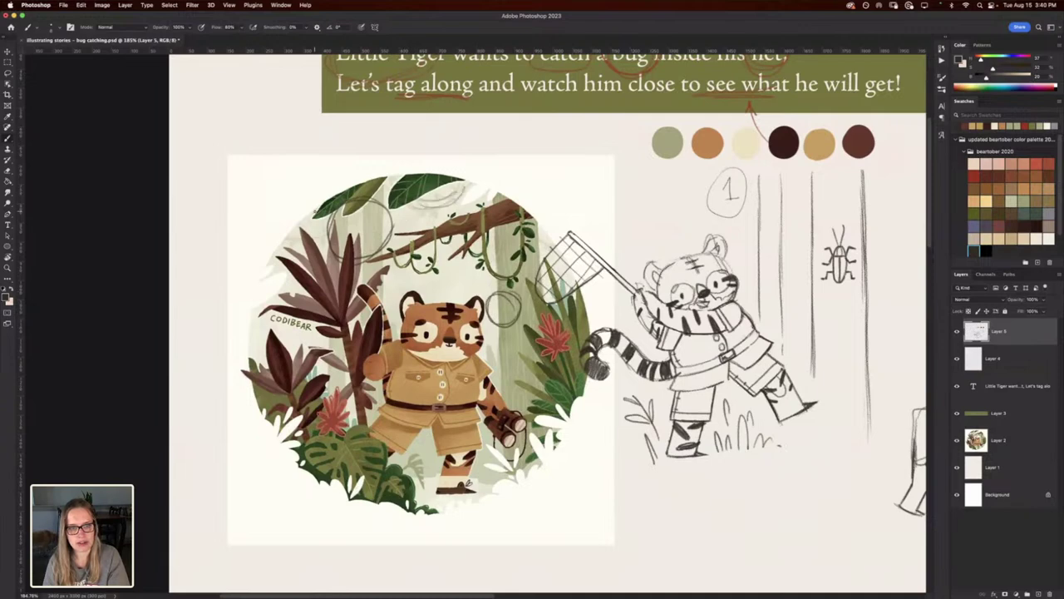
pyautogui.press('super+z')
pyautogui.press('super+z')
pyautogui.press('super+z')
pyautogui.press('super+z')
pyautogui.press('super+z')
pyautogui.press('super+z')
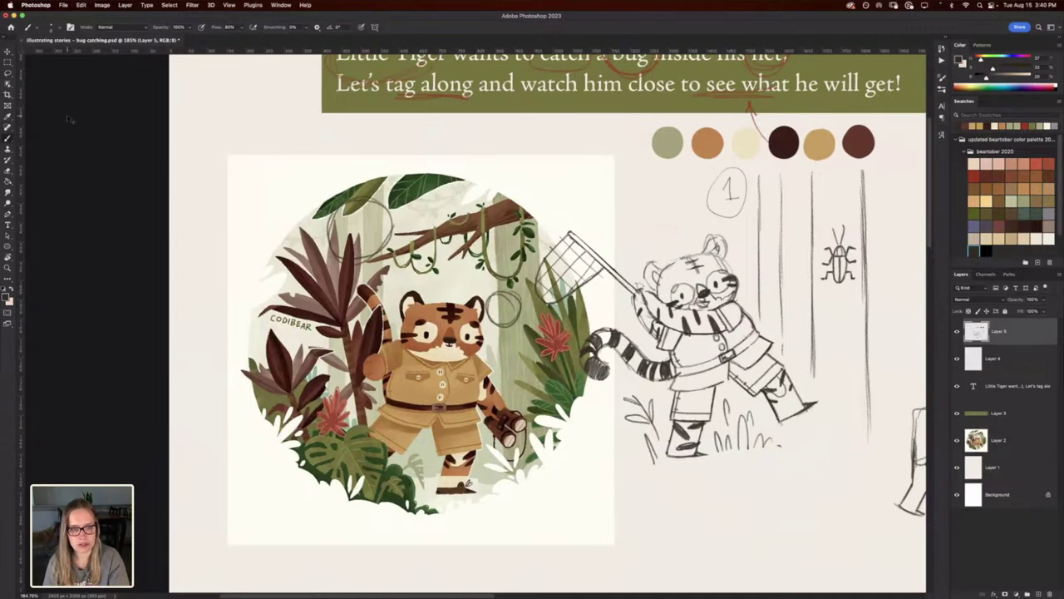
pyautogui.moveTo(630, 382); pyautogui.dragTo(469, 376)
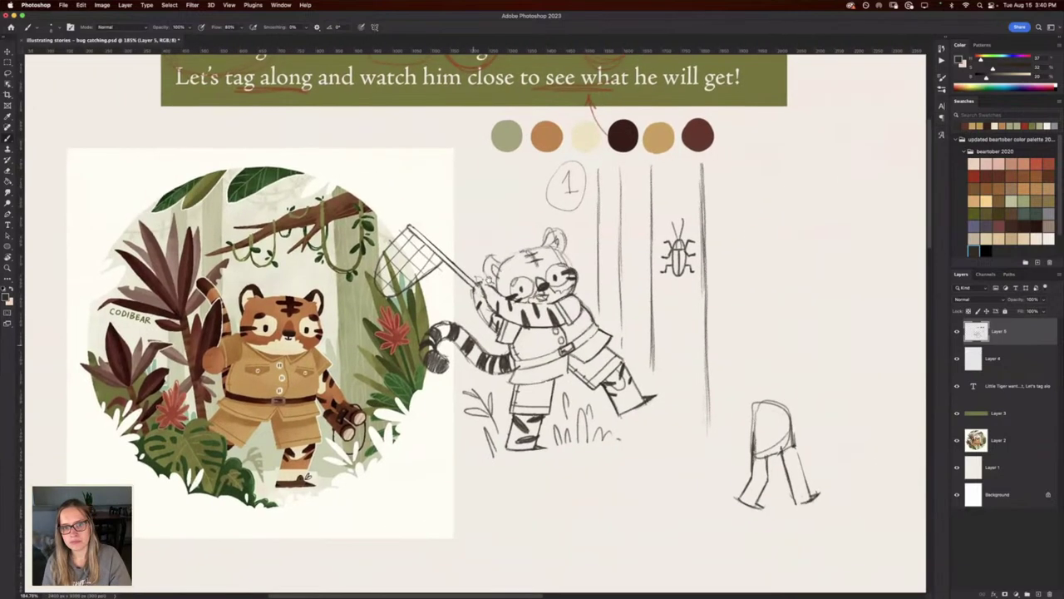
# Draw a third tree trunk with two vertical lines above the tiger's head, on the net side of the number 1.
pyautogui.moveTo(525, 170)
pyautogui.mouseDown()
pyautogui.moveTo(524, 241)
pyautogui.moveTo(502, 212)
pyautogui.moveTo(499, 176)
pyautogui.mouseUp()
pyautogui.moveTo(504, 246); pyautogui.dragTo(503, 185)
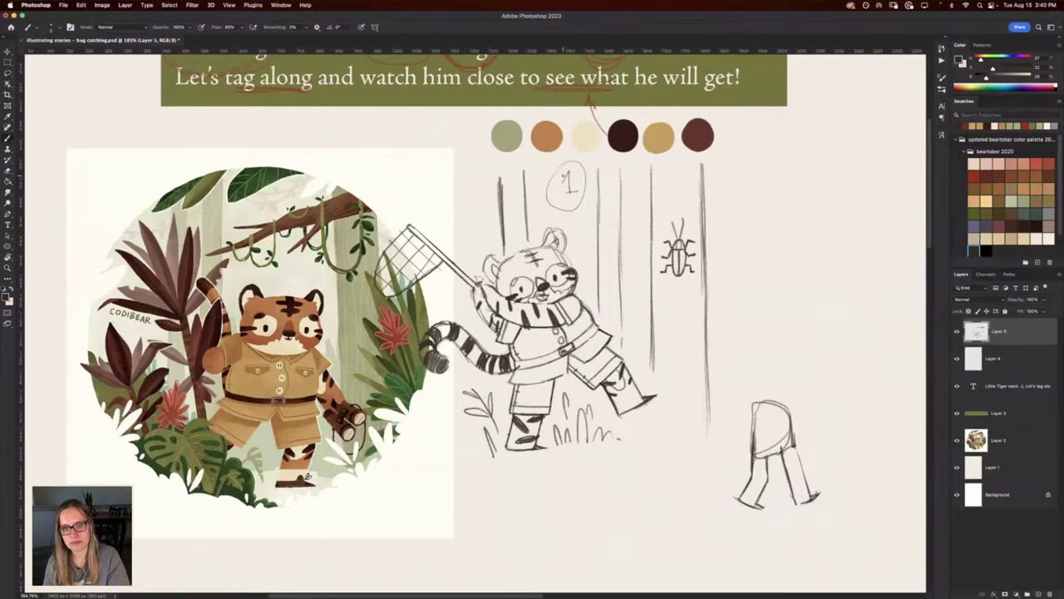
# Draw a clump of tall pointed grass blades at the base of the beetle's tree trunk, undoing the misplaced strokes.
pyautogui.hscroll(2, 484, 320)
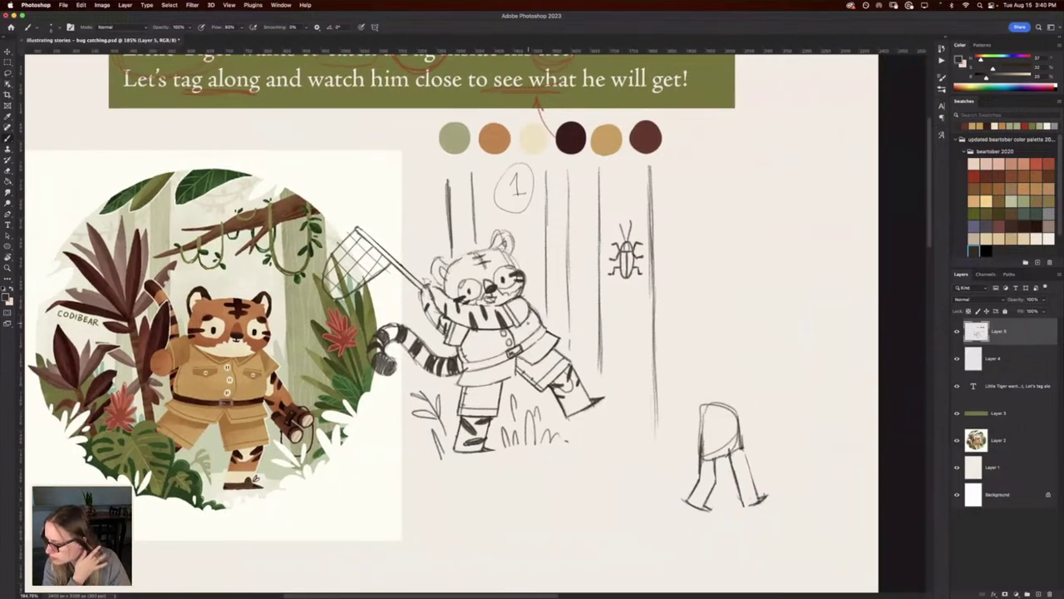
pyautogui.hscroll(1, 632, 301)
pyautogui.moveTo(645, 420)
pyautogui.mouseDown()
pyautogui.moveTo(627, 276)
pyautogui.moveTo(607, 314)
pyautogui.mouseUp()
pyautogui.press('super+z')
pyautogui.press('super+z')
pyautogui.moveTo(646, 414)
pyautogui.mouseDown()
pyautogui.moveTo(631, 420)
pyautogui.moveTo(620, 409)
pyautogui.moveTo(614, 429)
pyautogui.moveTo(646, 283)
pyautogui.moveTo(654, 390)
pyautogui.moveTo(669, 349)
pyautogui.mouseUp()
# Draw tall narrow leaves behind the tiger between the trunks and beside the outer edge of the beetle's trunk.
pyautogui.moveTo(542, 333); pyautogui.dragTo(555, 228)
pyautogui.moveTo(538, 285)
pyautogui.mouseDown()
pyautogui.moveTo(544, 223)
pyautogui.moveTo(497, 220)
pyautogui.mouseUp()
pyautogui.moveTo(511, 287); pyautogui.dragTo(509, 248)
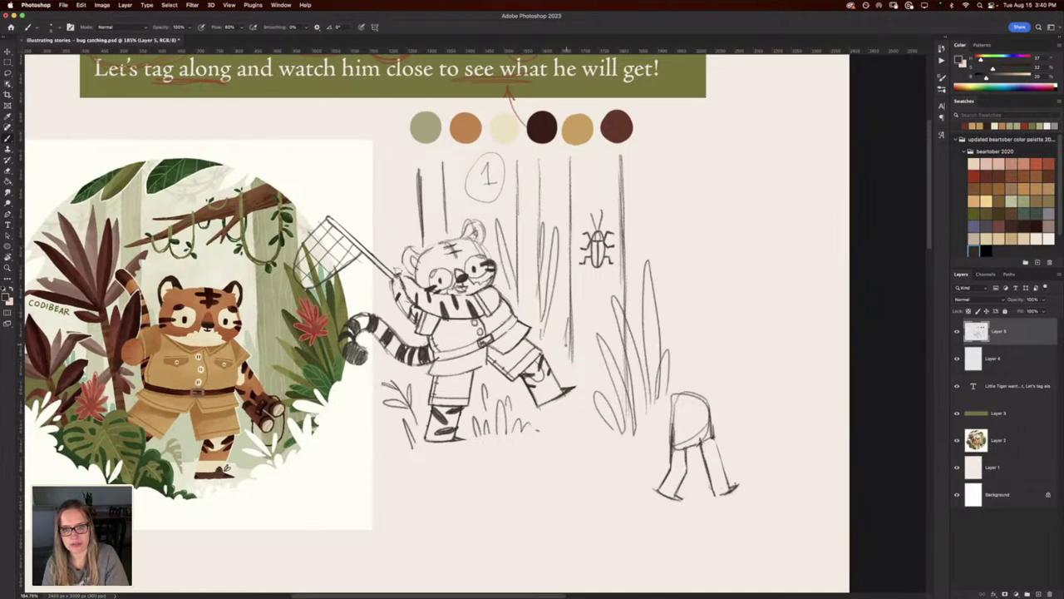
pyautogui.moveTo(630, 288); pyautogui.dragTo(650, 186)
pyautogui.moveTo(630, 226); pyautogui.dragTo(625, 178)
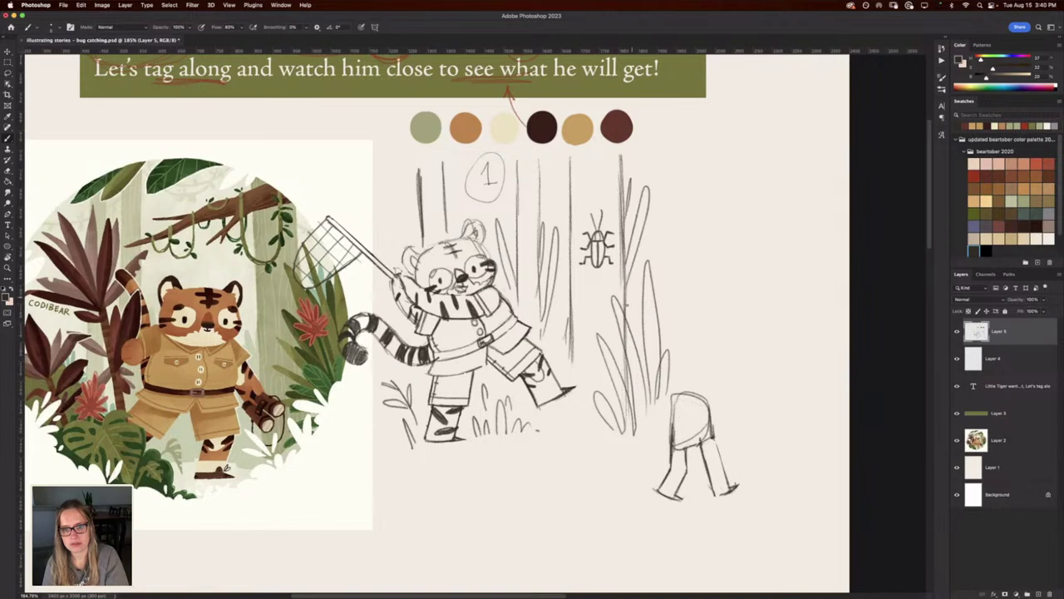
# Draw leaf tips hanging from the top between the trunks, and add a grass blade and short bark dashes below the beetle.
pyautogui.moveTo(550, 162)
pyautogui.mouseDown()
pyautogui.moveTo(569, 178)
pyautogui.moveTo(542, 161)
pyautogui.mouseUp()
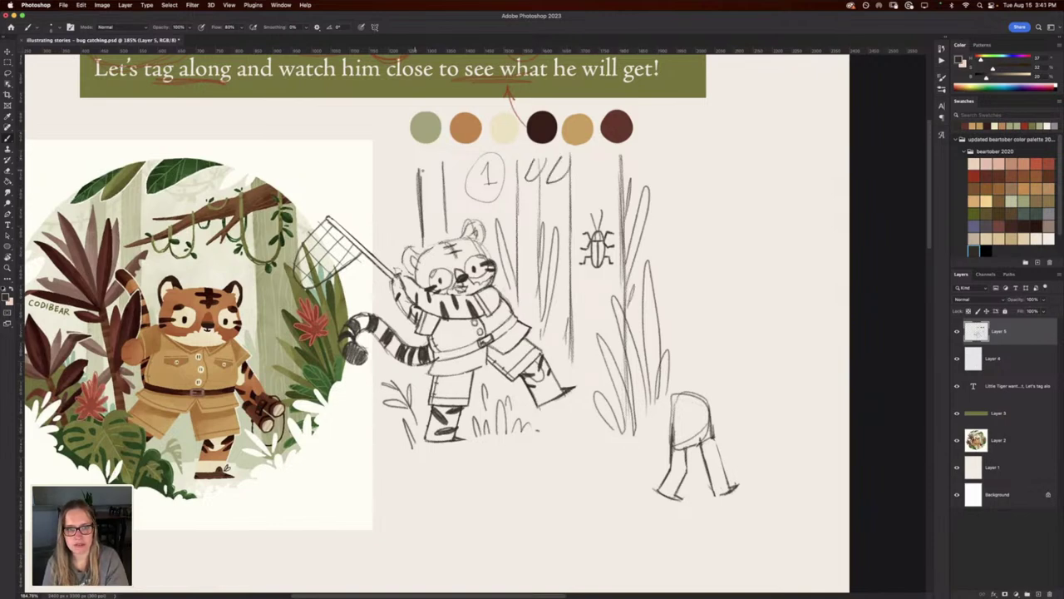
pyautogui.moveTo(631, 163); pyautogui.dragTo(644, 162)
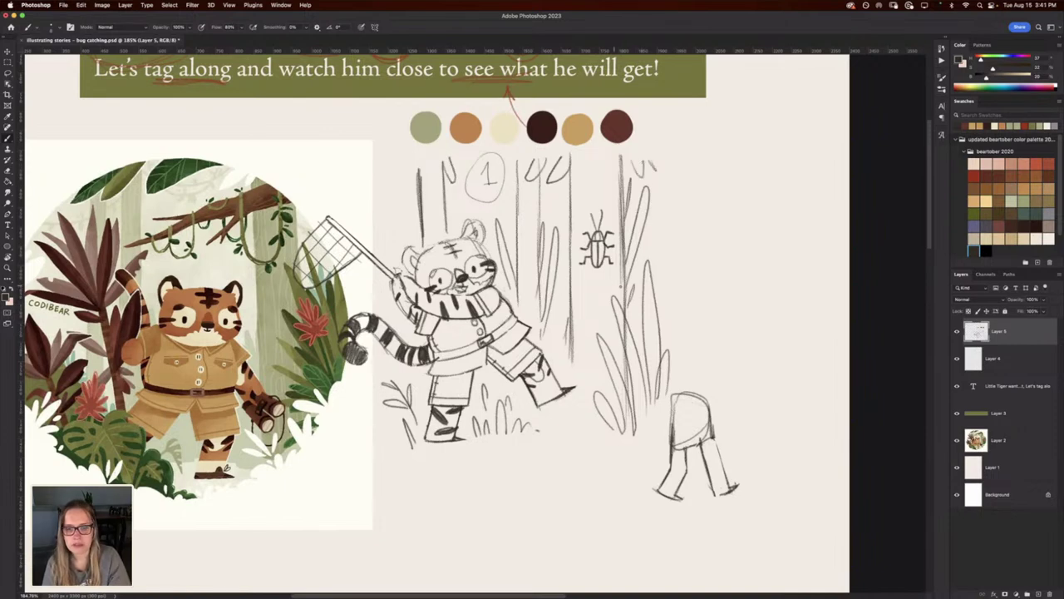
pyautogui.press('e')
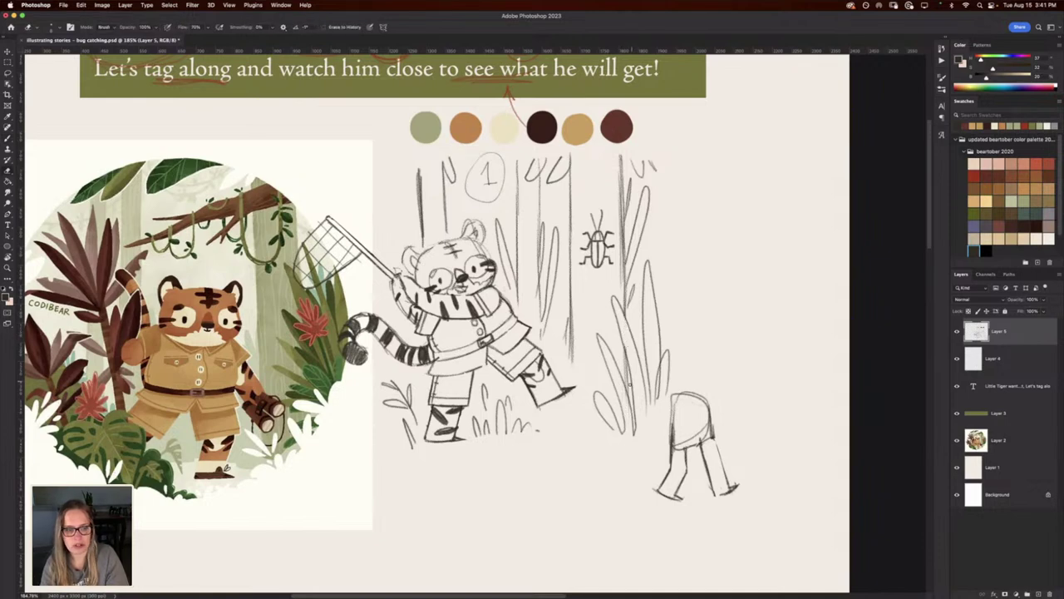
pyautogui.moveTo(458, 308); pyautogui.dragTo(519, 339)
pyautogui.press('b')
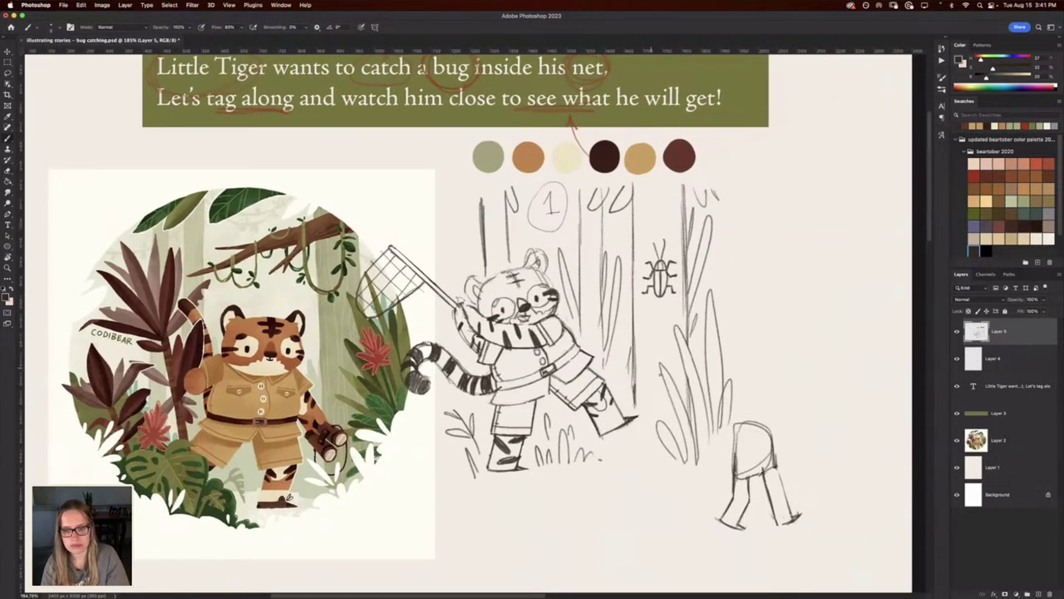
pyautogui.moveTo(641, 391); pyautogui.dragTo(636, 301)
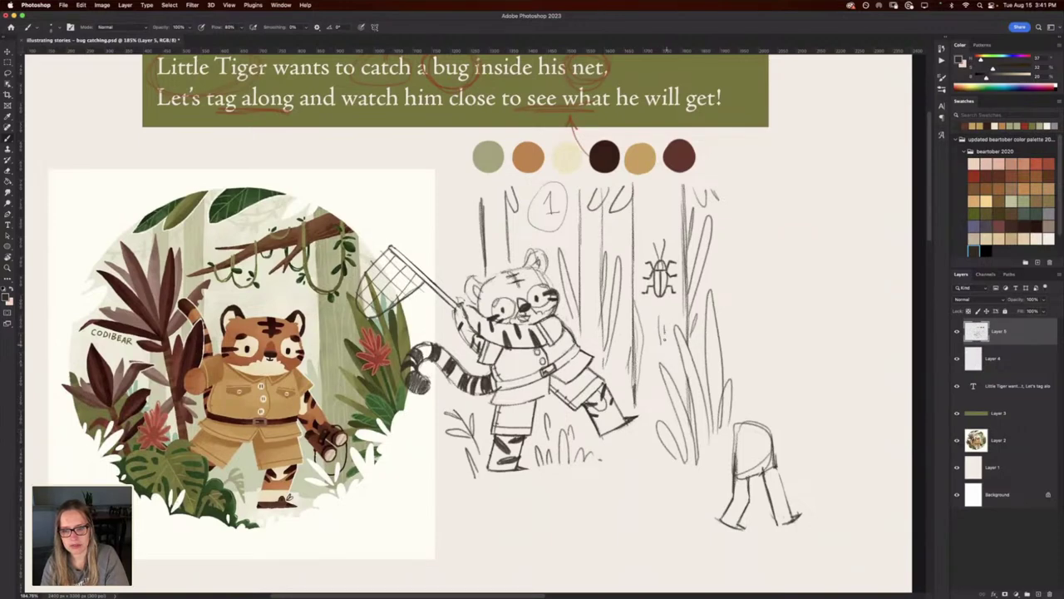
pyautogui.press('e')
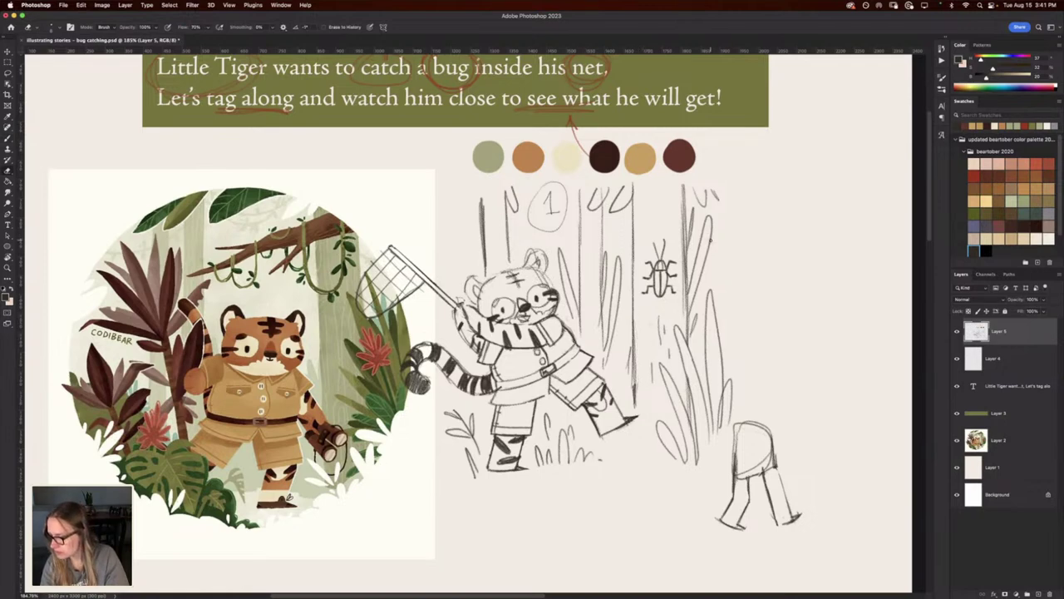
# Mark the edge of the finished illustration's circular vignette with sketched circles and an arrow as notes, and remove the marks.
pyautogui.moveTo(407, 314); pyautogui.dragTo(629, 267)
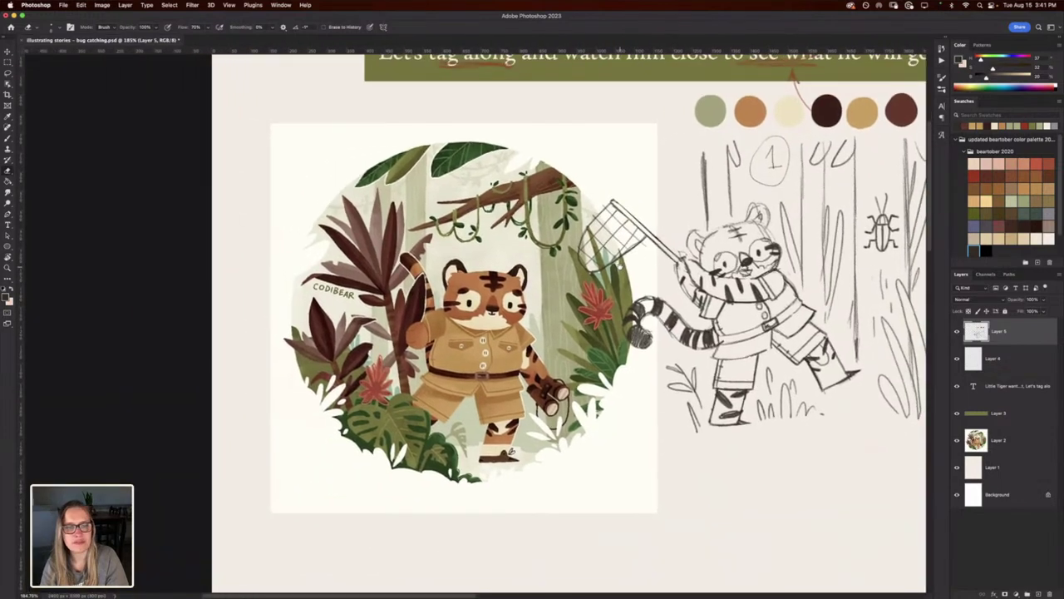
pyautogui.hscroll(3, 569, 293)
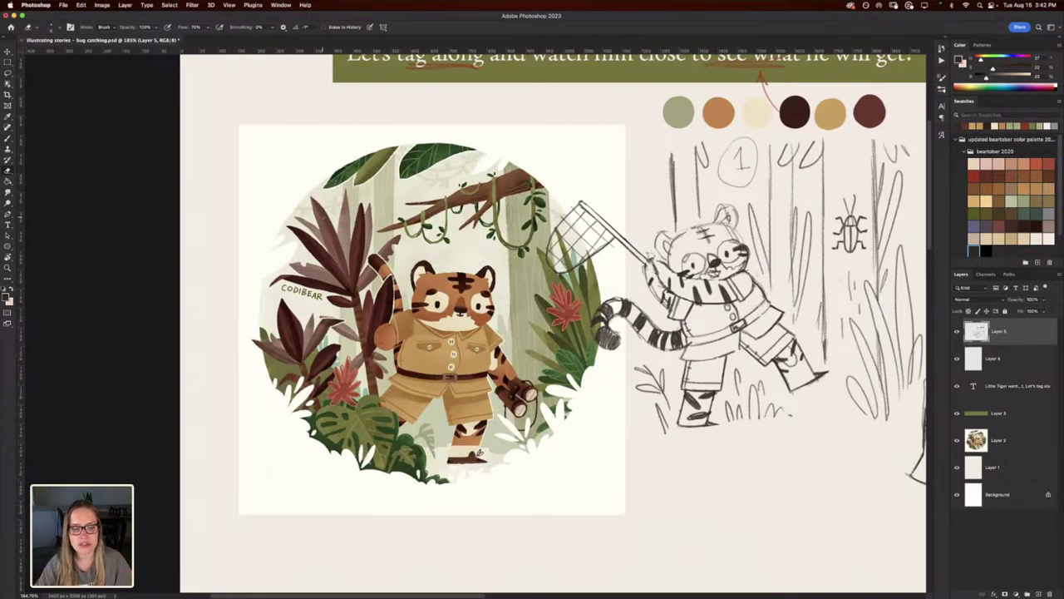
pyautogui.scroll(6, 431, 426)
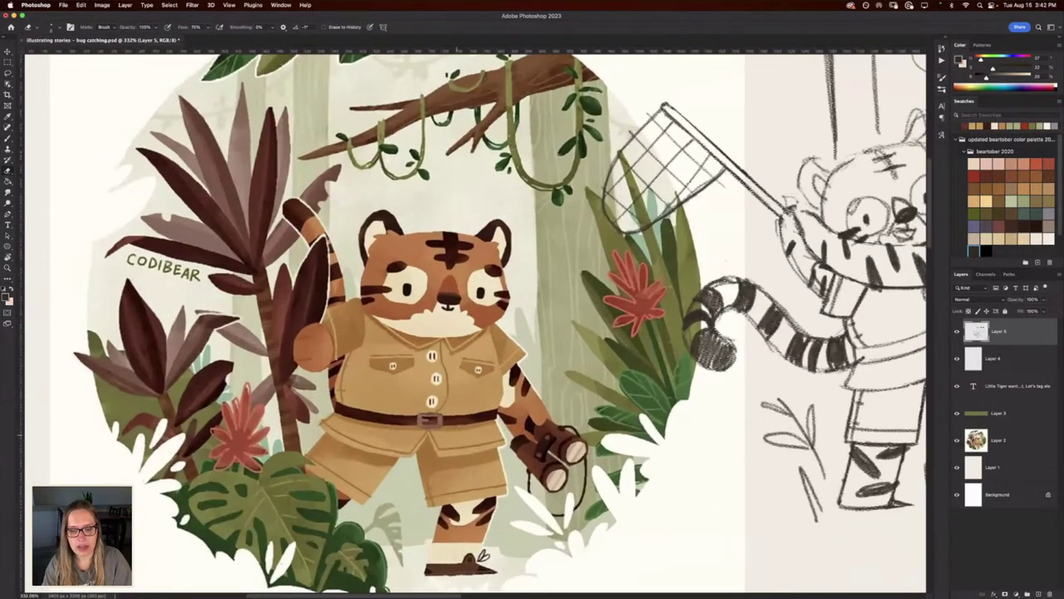
pyautogui.scroll(-3, 616, 409)
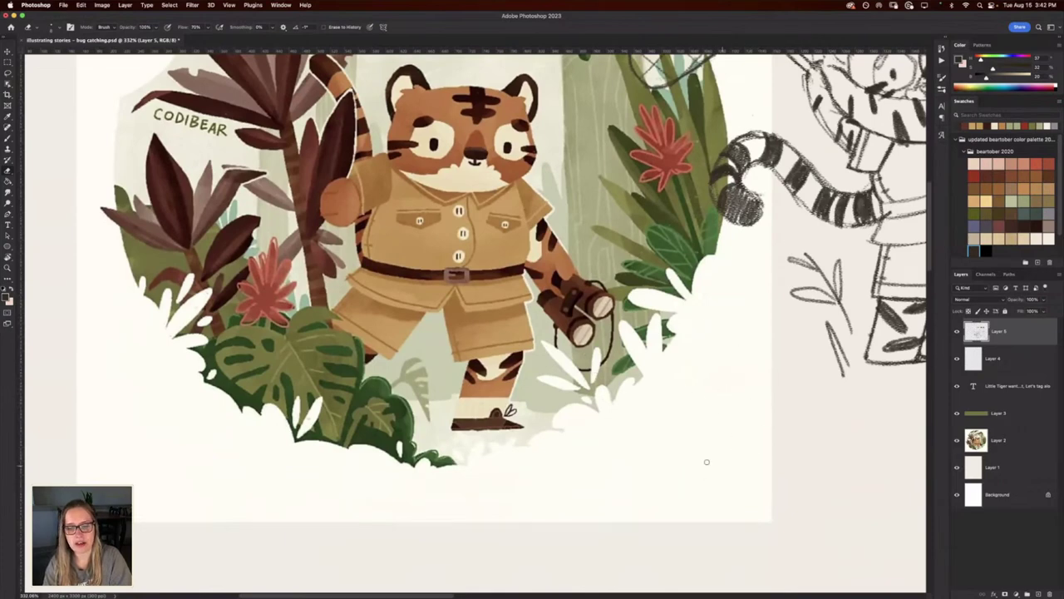
pyautogui.hscroll(3, 682, 401)
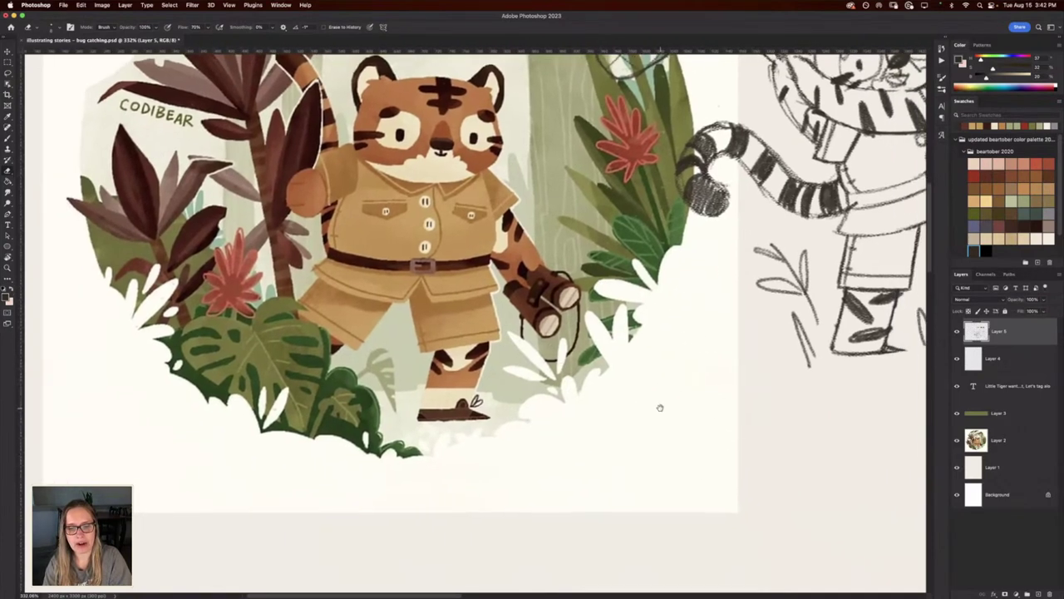
pyautogui.press('b')
pyautogui.moveTo(666, 366)
pyautogui.mouseDown()
pyautogui.moveTo(690, 370)
pyautogui.moveTo(707, 416)
pyautogui.moveTo(614, 361)
pyautogui.moveTo(620, 354)
pyautogui.mouseUp()
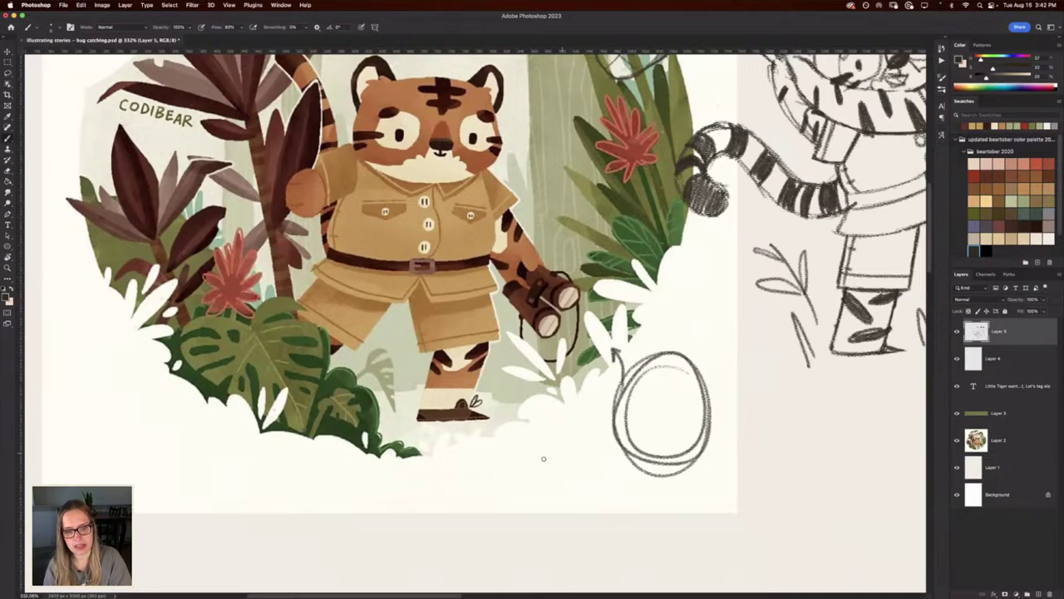
pyautogui.moveTo(166, 299); pyautogui.dragTo(451, 434)
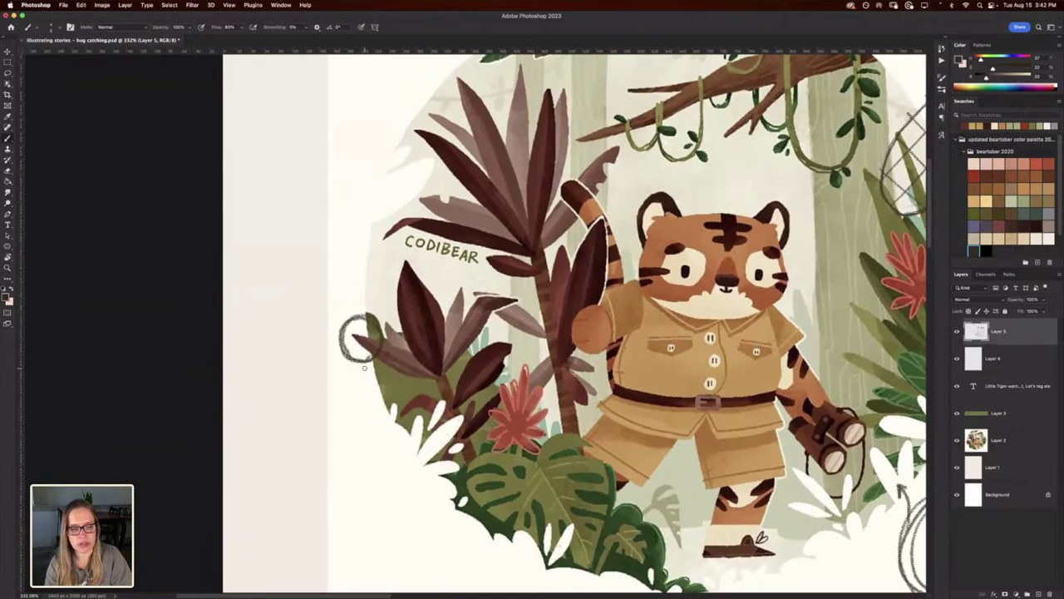
pyautogui.moveTo(438, 274); pyautogui.dragTo(307, 425)
pyautogui.moveTo(447, 385); pyautogui.dragTo(357, 332)
pyautogui.moveTo(385, 414)
pyautogui.mouseDown()
pyautogui.moveTo(367, 355)
pyautogui.moveTo(367, 274)
pyautogui.mouseUp()
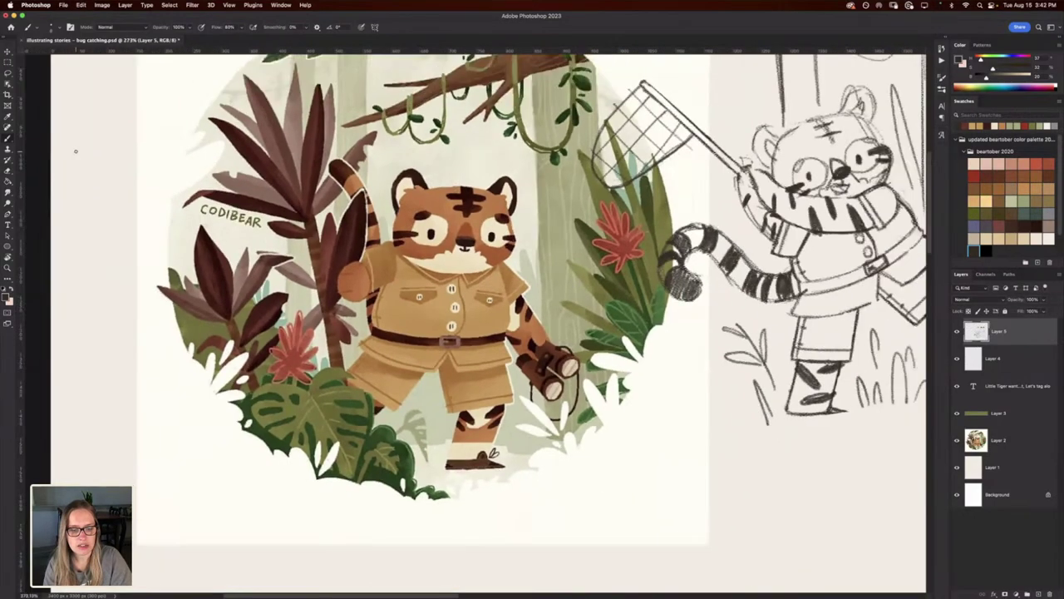
pyautogui.moveTo(372, 384); pyautogui.dragTo(295, 399)
pyautogui.moveTo(450, 320); pyautogui.dragTo(388, 373)
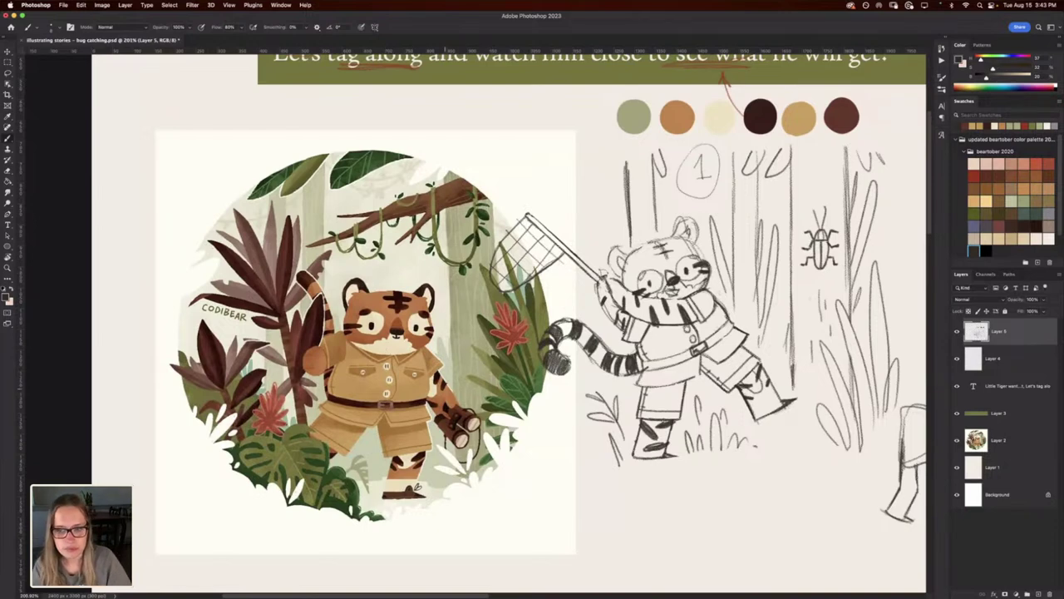
# Lasso the leftover leg study beside the grass clump, delete it and clear the selection.
pyautogui.hscroll(10, 531, 465)
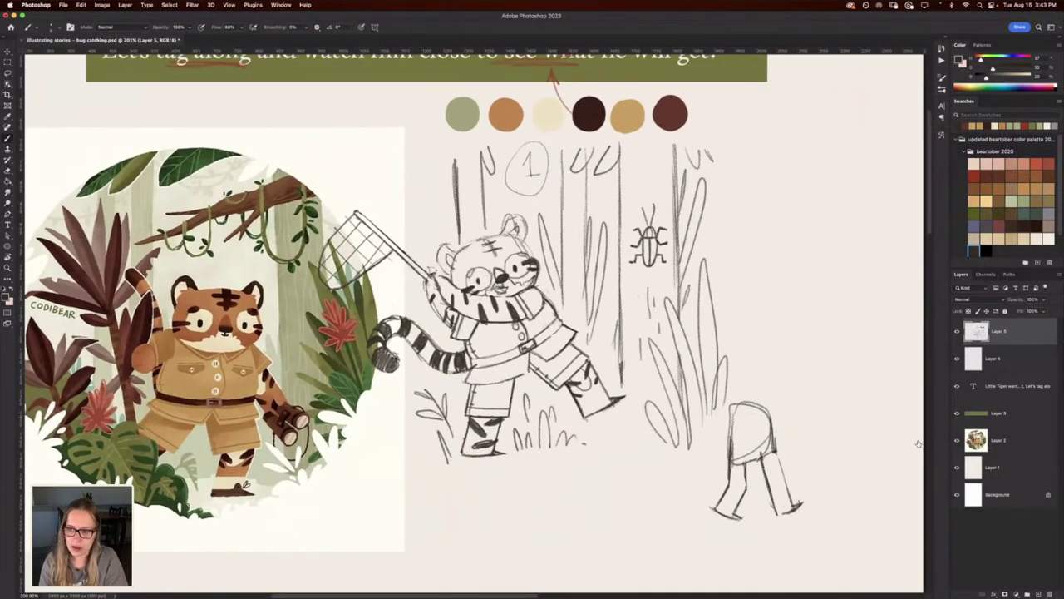
pyautogui.press('l')
pyautogui.moveTo(756, 384)
pyautogui.mouseDown()
pyautogui.moveTo(725, 411)
pyautogui.moveTo(774, 557)
pyautogui.moveTo(753, 384)
pyautogui.mouseUp()
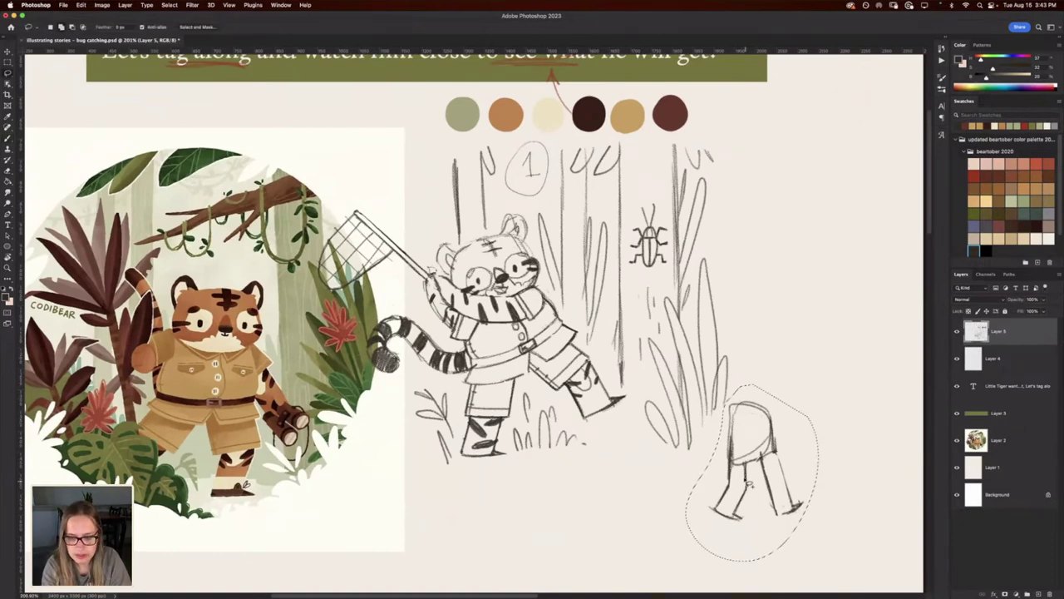
pyautogui.press('Delete')
pyautogui.hotkey('ctrl', 'd')
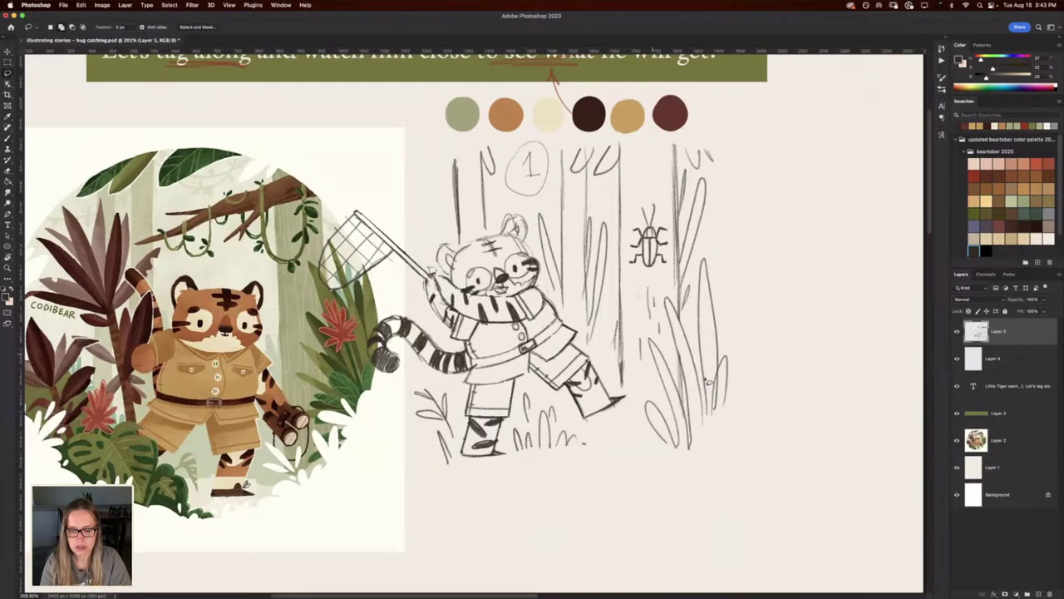
pyautogui.press('super+t')
pyautogui.moveTo(516, 294); pyautogui.dragTo(665, 351)
pyautogui.press('Return')
pyautogui.press('super+z')
# Lasso the tiger sketch together with the colour dots, move them down and right off the finished illustration, and deselect.
pyautogui.moveTo(444, 100)
pyautogui.mouseDown()
pyautogui.moveTo(373, 176)
pyautogui.moveTo(321, 201)
pyautogui.moveTo(463, 490)
pyautogui.moveTo(761, 457)
pyautogui.moveTo(802, 294)
pyautogui.moveTo(750, 140)
pyautogui.moveTo(698, 97)
pyautogui.moveTo(608, 85)
pyautogui.moveTo(581, 91)
pyautogui.moveTo(570, 123)
pyautogui.moveTo(559, 104)
pyautogui.moveTo(499, 94)
pyautogui.mouseUp()
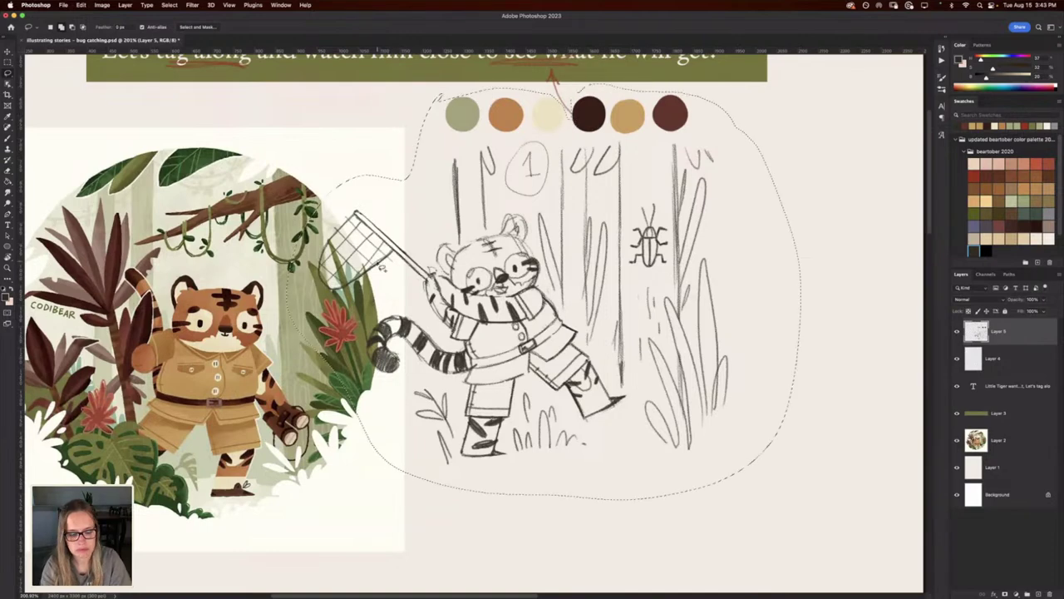
pyautogui.hotkey('ctrl', 't')
pyautogui.moveTo(533, 308)
pyautogui.mouseDown()
pyautogui.moveTo(673, 385)
pyautogui.moveTo(649, 372)
pyautogui.moveTo(662, 375)
pyautogui.mouseUp()
pyautogui.press('Return')
pyautogui.hotkey('ctrl', 'd')
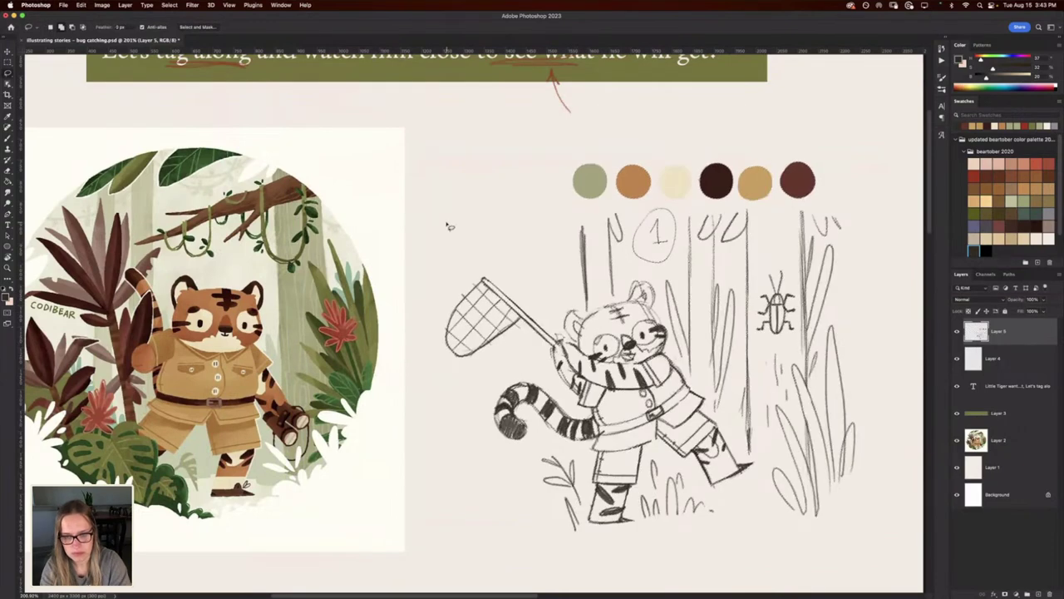
# Add short vertical bark dashes along the beetle's tree trunk, above and below the beetle.
pyautogui.hscroll(5, 447, 226)
pyautogui.scroll(-1, 447, 226)
pyautogui.press('b')
pyautogui.moveTo(639, 227); pyautogui.dragTo(649, 228)
pyautogui.moveTo(643, 190)
pyautogui.mouseDown()
pyautogui.moveTo(641, 207)
pyautogui.moveTo(661, 210)
pyautogui.mouseUp()
pyautogui.moveTo(672, 192); pyautogui.dragTo(674, 236)
pyautogui.moveTo(678, 314); pyautogui.dragTo(676, 327)
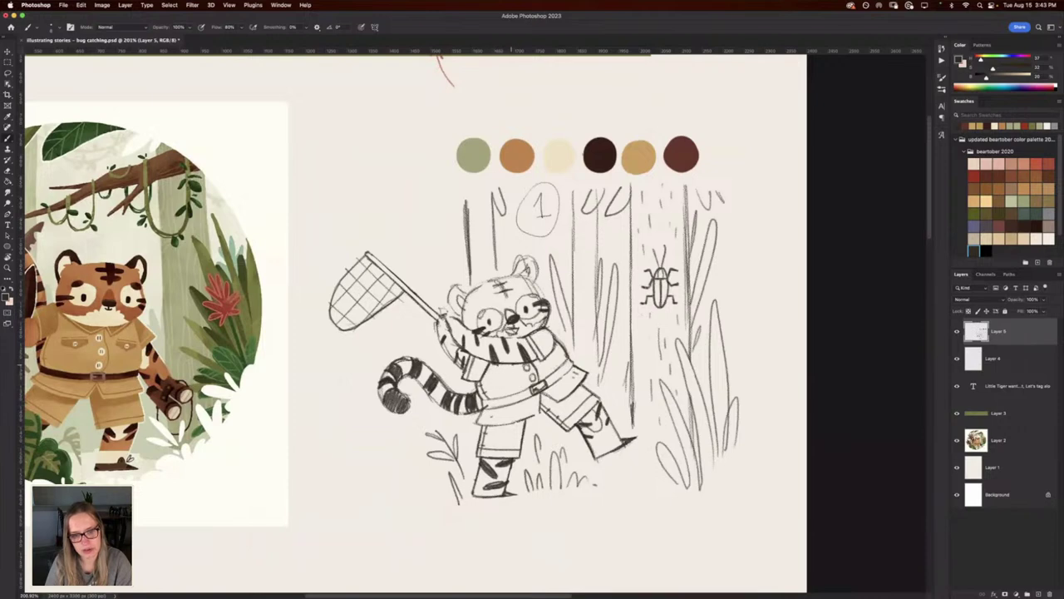
# Draw a pocket and small shirt details on the tiger's chest.
pyautogui.moveTo(496, 381)
pyautogui.mouseDown()
pyautogui.moveTo(516, 364)
pyautogui.moveTo(509, 377)
pyautogui.mouseUp()
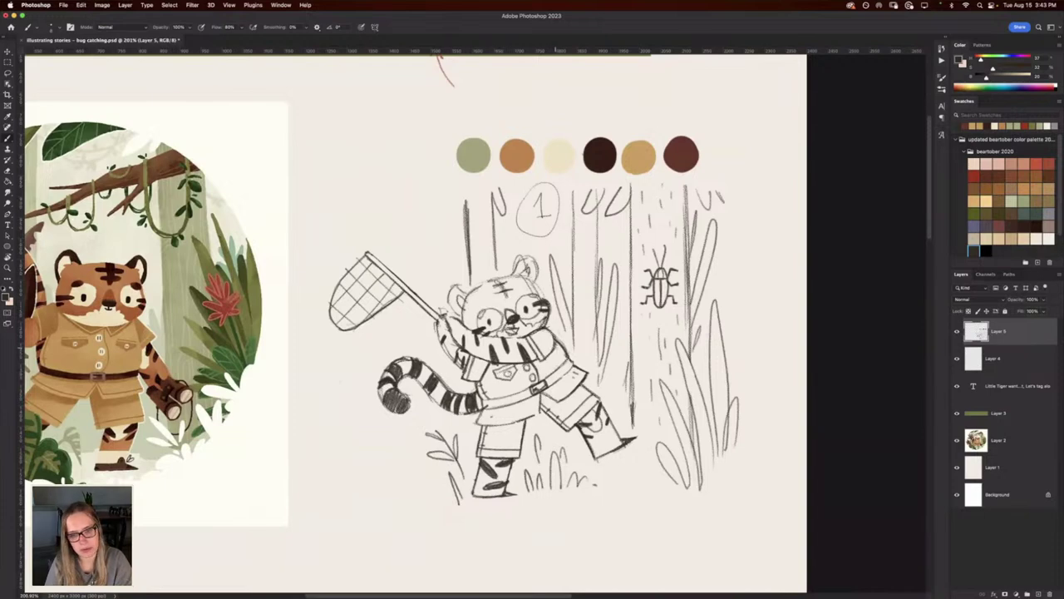
pyautogui.moveTo(558, 351); pyautogui.dragTo(552, 362)
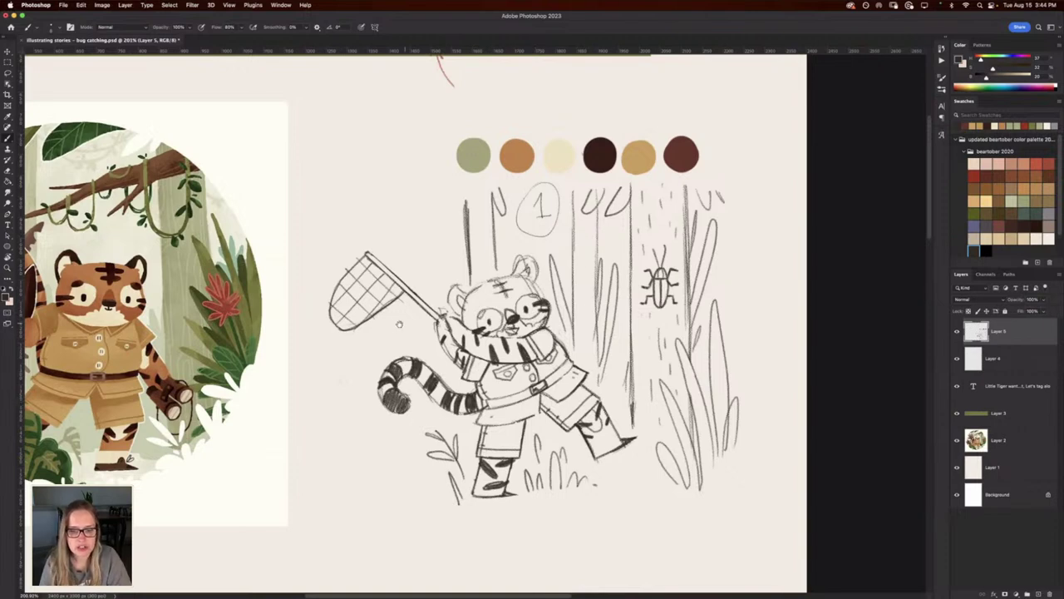
# Rotate the canvas view and draw the sock and shoe line on the tiger's standing foot.
pyautogui.hscroll(-4, 411, 323)
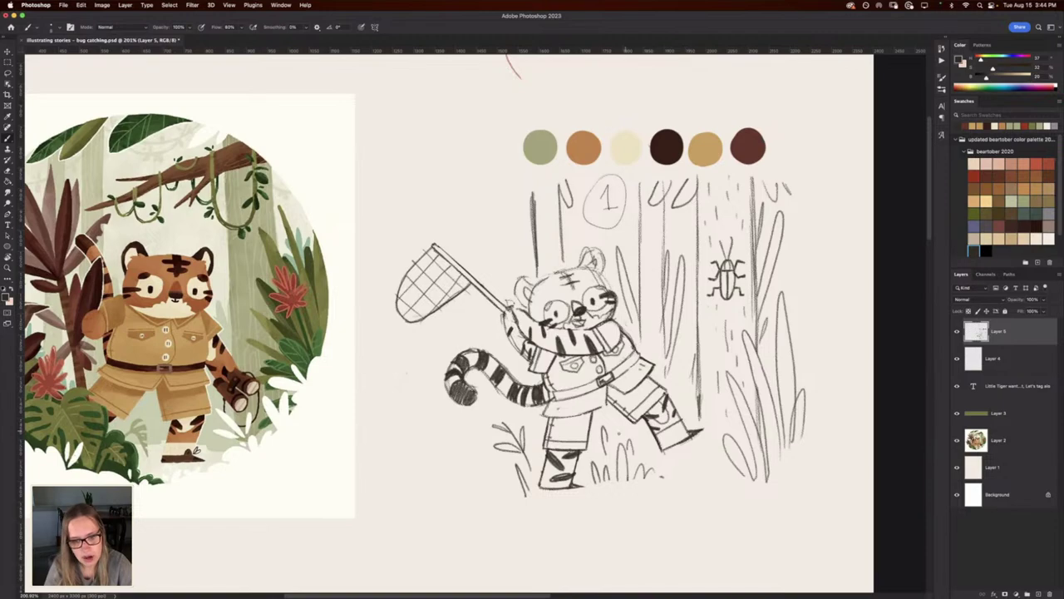
pyautogui.press('r')
pyautogui.moveTo(388, 410); pyautogui.dragTo(437, 440)
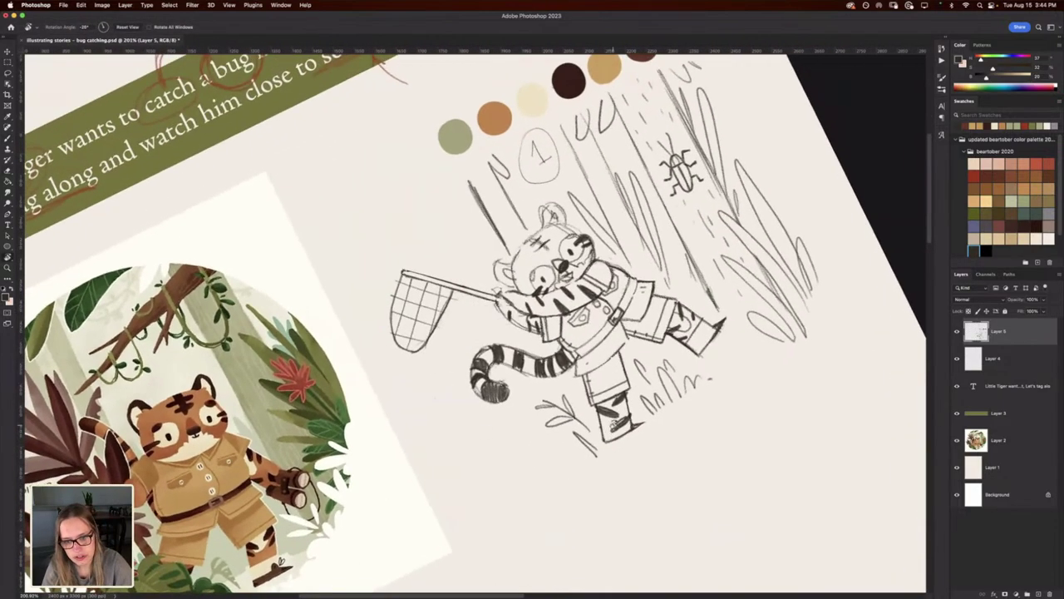
pyautogui.press('e')
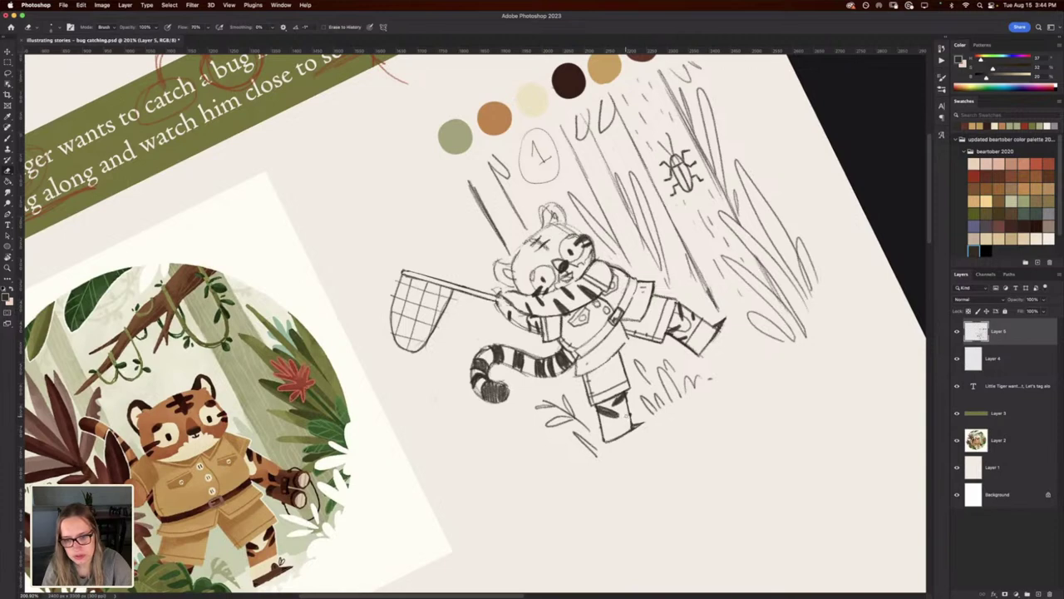
pyautogui.press('b')
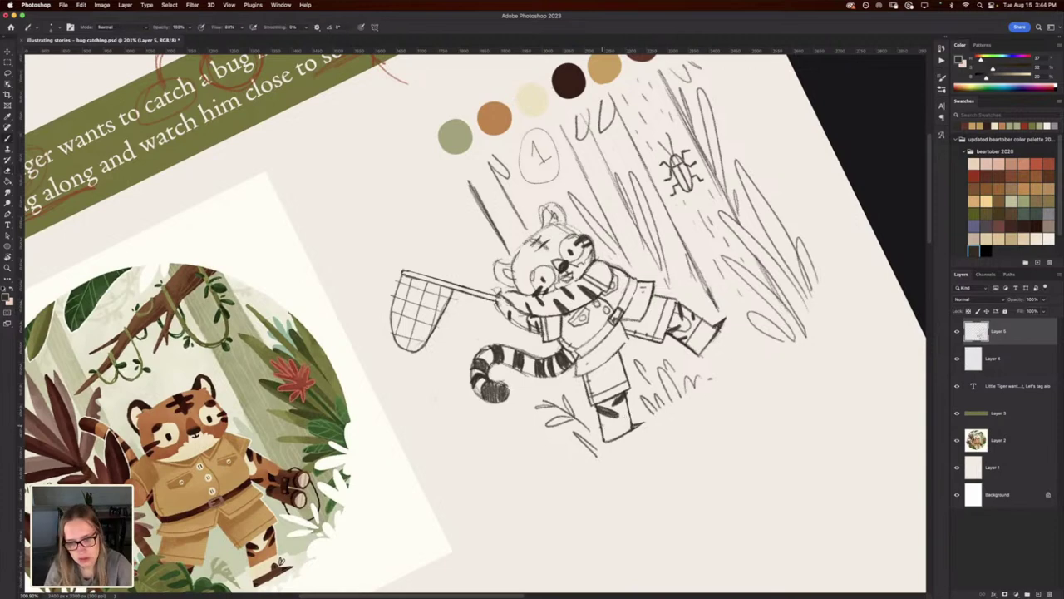
pyautogui.moveTo(600, 421); pyautogui.dragTo(628, 414)
# Finish the shoe and sock details on both of the tiger's feet, including the raised one, and straighten the canvas view.
pyautogui.press('r')
pyautogui.moveTo(420, 292); pyautogui.dragTo(434, 276)
pyautogui.press('b')
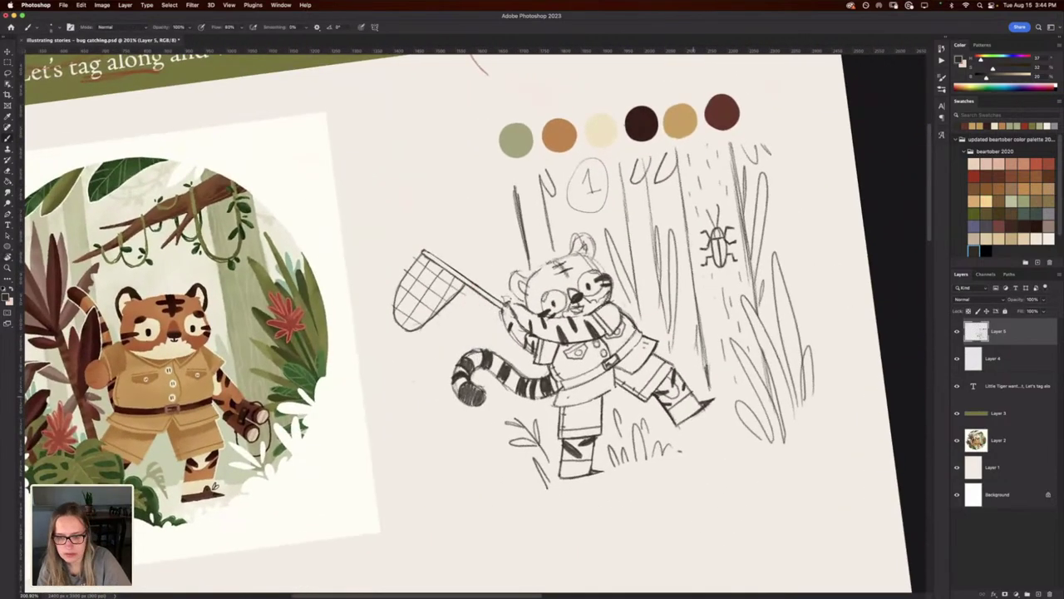
pyautogui.moveTo(703, 399)
pyautogui.mouseDown()
pyautogui.moveTo(707, 390)
pyautogui.moveTo(670, 422)
pyautogui.moveTo(685, 424)
pyautogui.mouseUp()
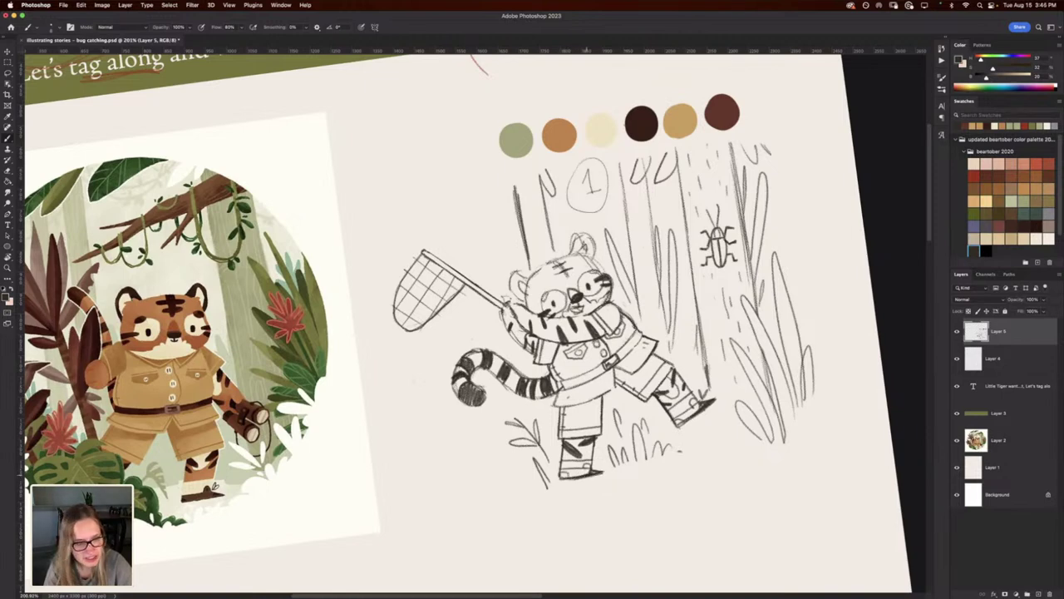
pyautogui.press('r')
pyautogui.moveTo(454, 410); pyautogui.dragTo(363, 387)
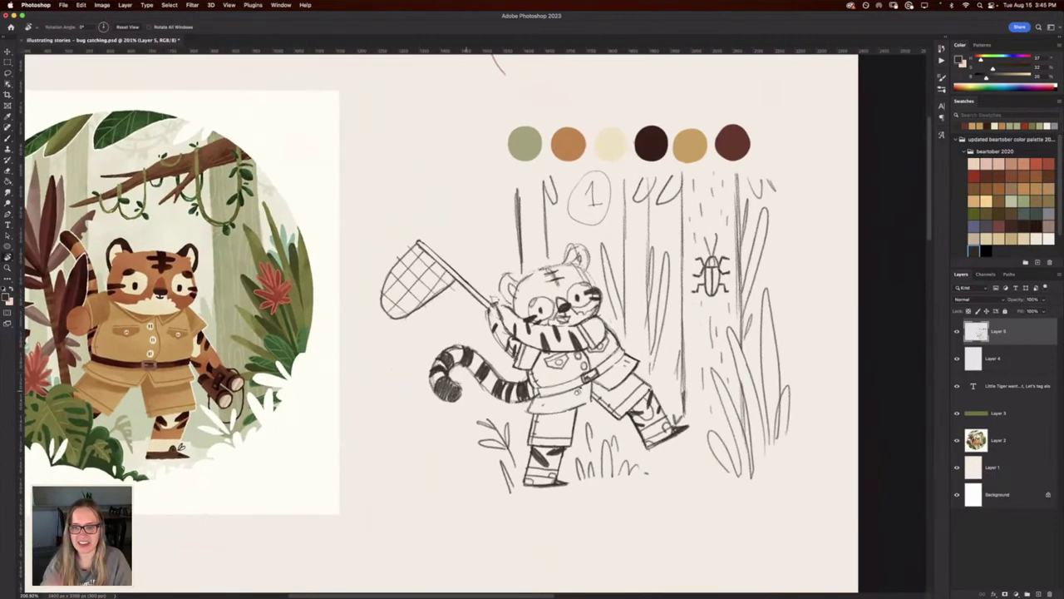
# Hide Layer 5 and show it again to check what it contains.
pyautogui.click(956, 332)
pyautogui.click(956, 333)
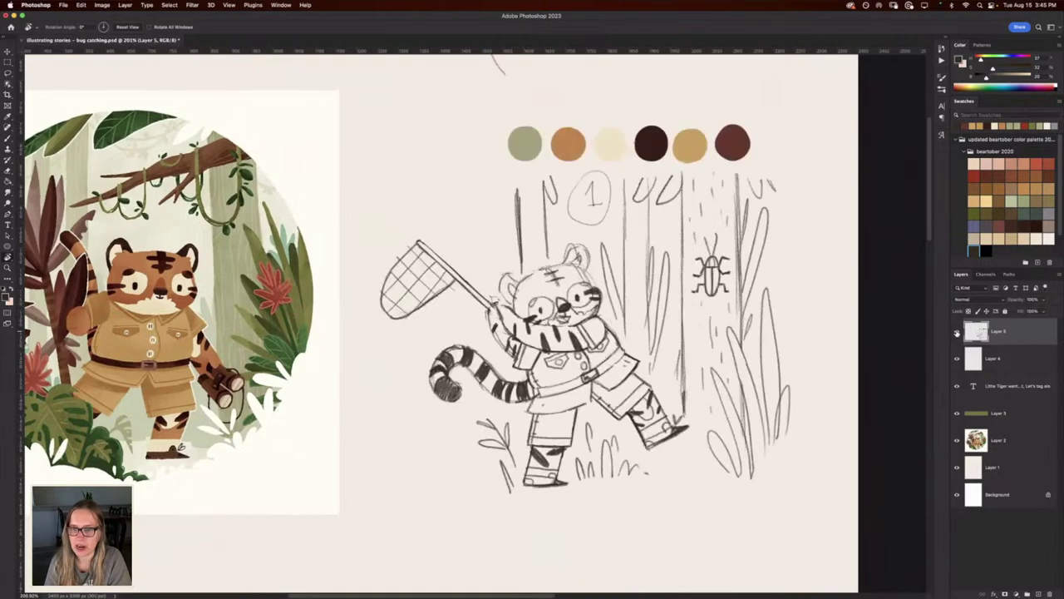
# Switch to the Brush tool and add bark marks to the narrower tree between the tiger and the beetle's tree.
pyautogui.moveTo(739, 404); pyautogui.dragTo(729, 408)
pyautogui.press('b')
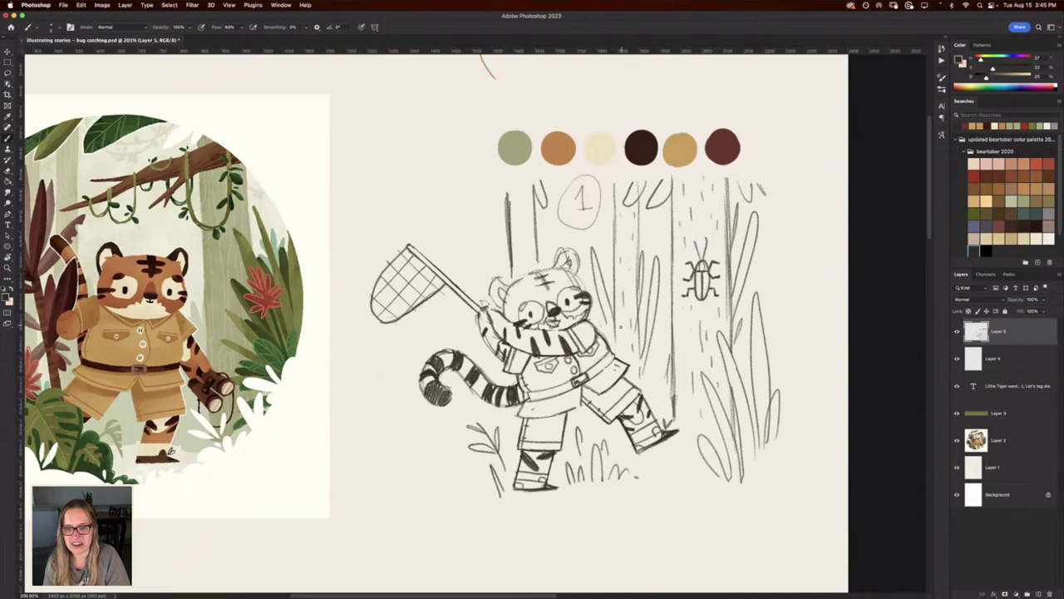
pyautogui.moveTo(395, 470); pyautogui.dragTo(443, 484)
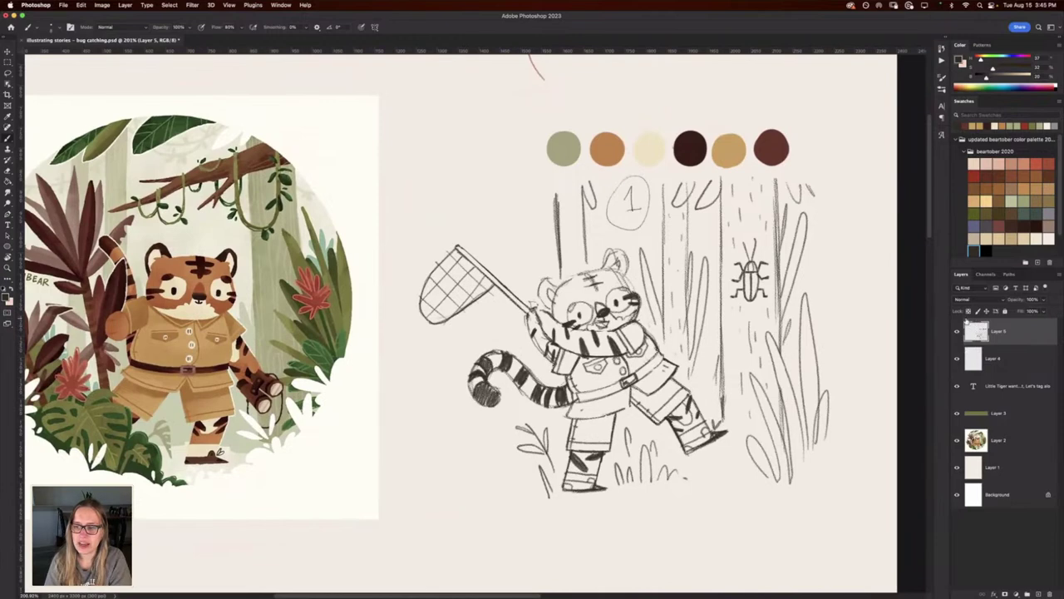
pyautogui.click(1044, 301)
pyautogui.moveTo(1039, 312); pyautogui.dragTo(1020, 311)
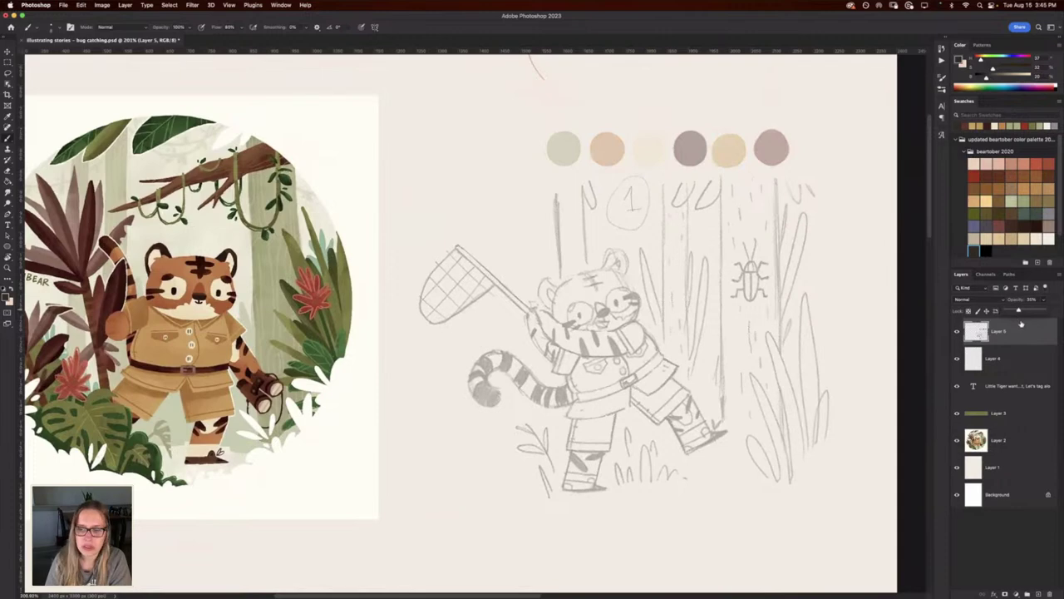
pyautogui.click(1012, 358)
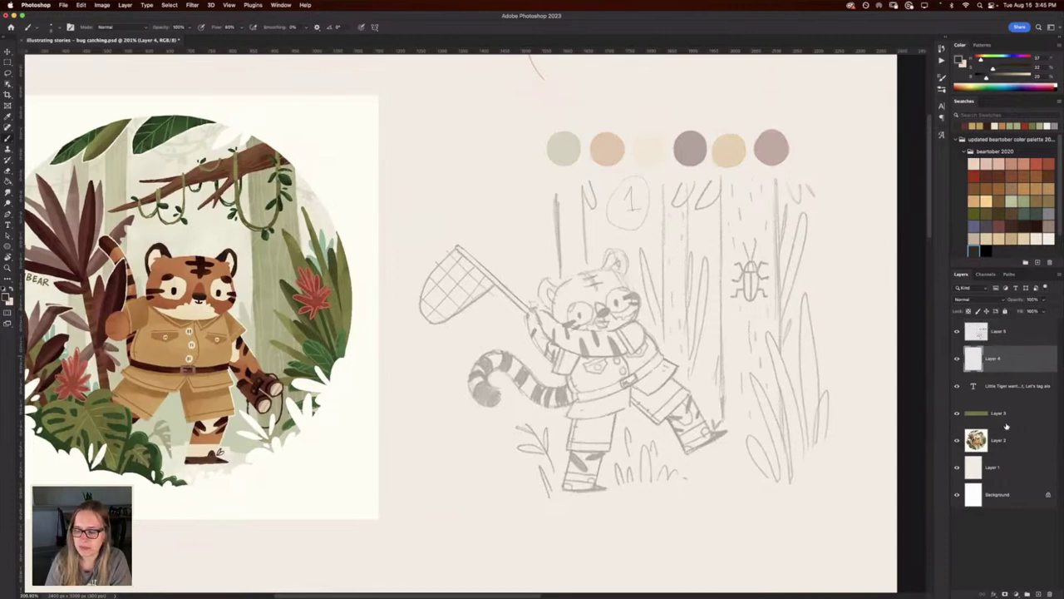
pyautogui.click(1016, 339)
pyautogui.click(1043, 300)
pyautogui.click(1058, 309)
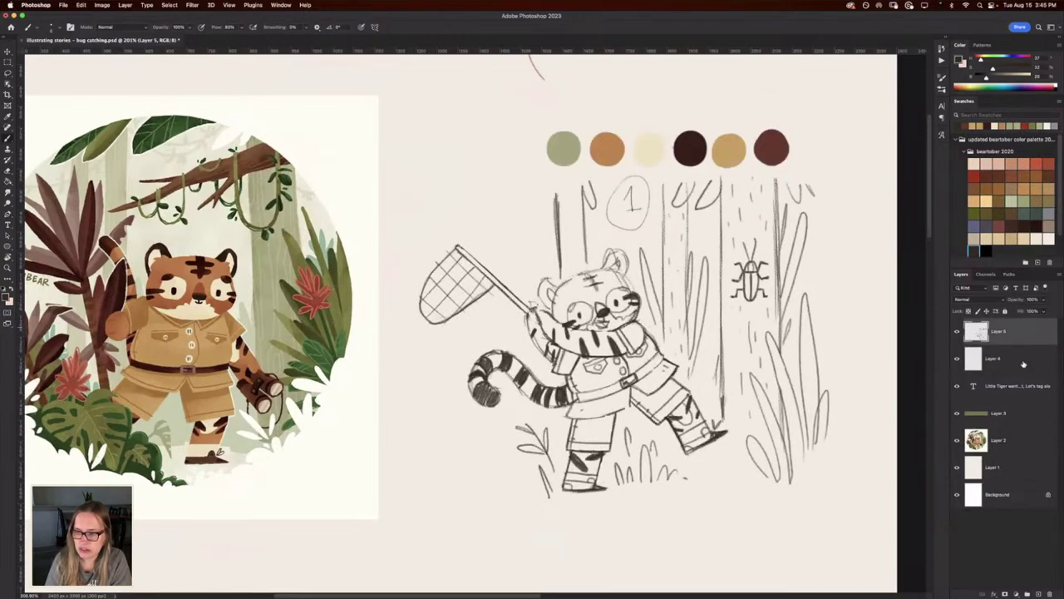
# Add a new layer beneath the Layer 5 sketch and sample the pale green backdrop colour from the reference illustration.
pyautogui.click(1024, 364)
pyautogui.click(1038, 594)
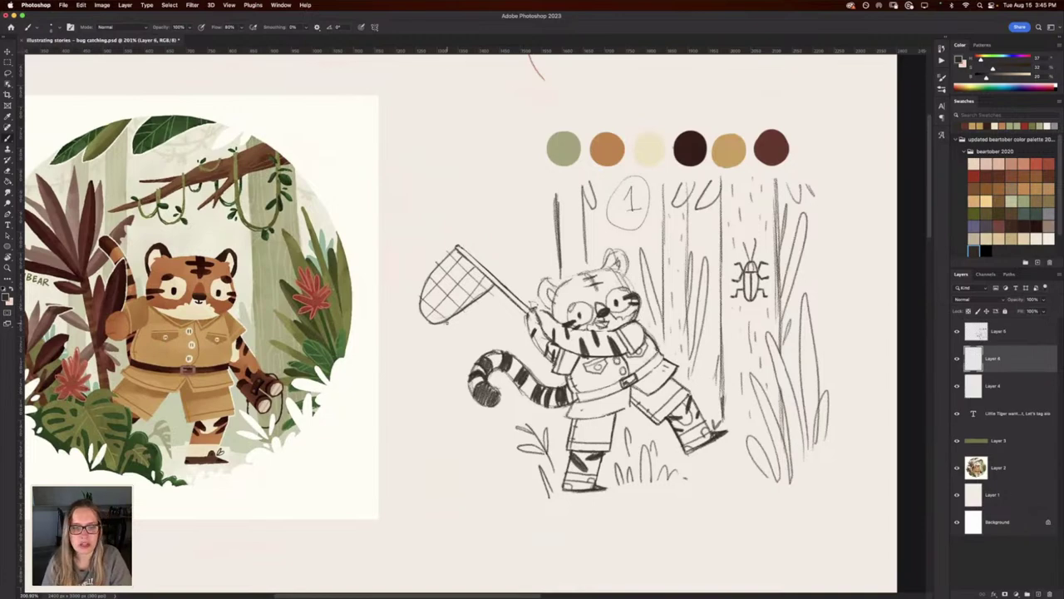
pyautogui.keyDown('alt'); pyautogui.click(570, 151); pyautogui.keyUp('alt')
pyautogui.keyDown('alt'); pyautogui.click(203, 231); pyautogui.keyUp('alt')
# Choose the Hard Round brush and paint a large pale green backdrop behind the tiger and the jungle trees.
pyautogui.rightClick(532, 347)
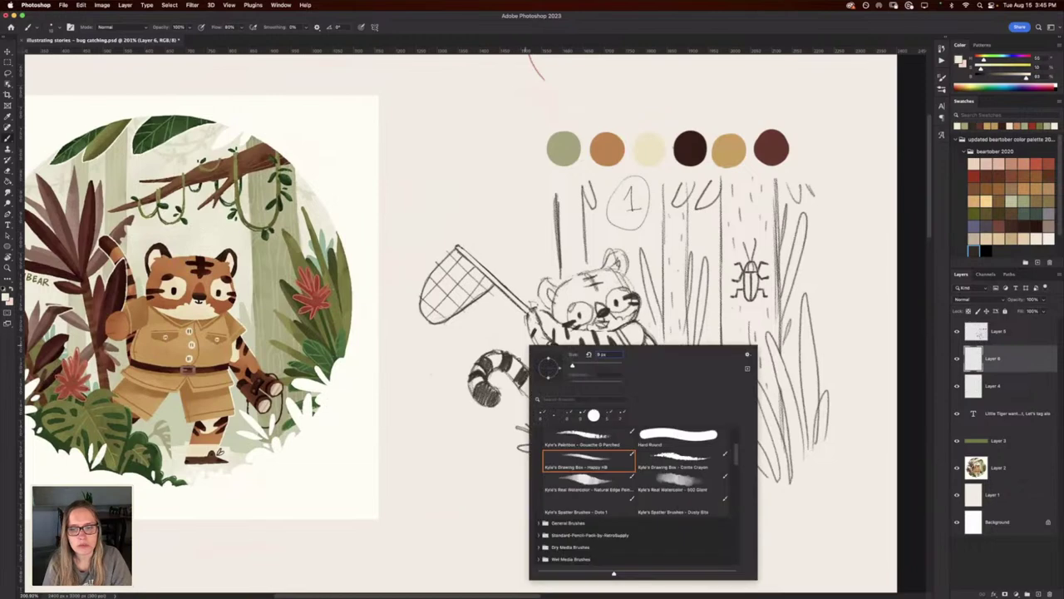
pyautogui.scroll(2, 629, 501)
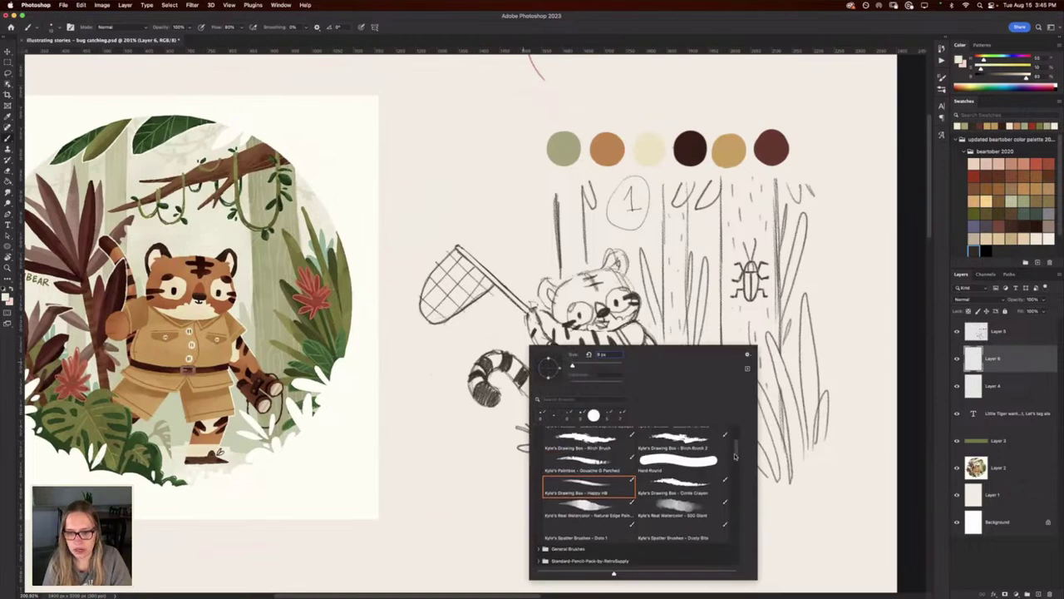
pyautogui.click(697, 473)
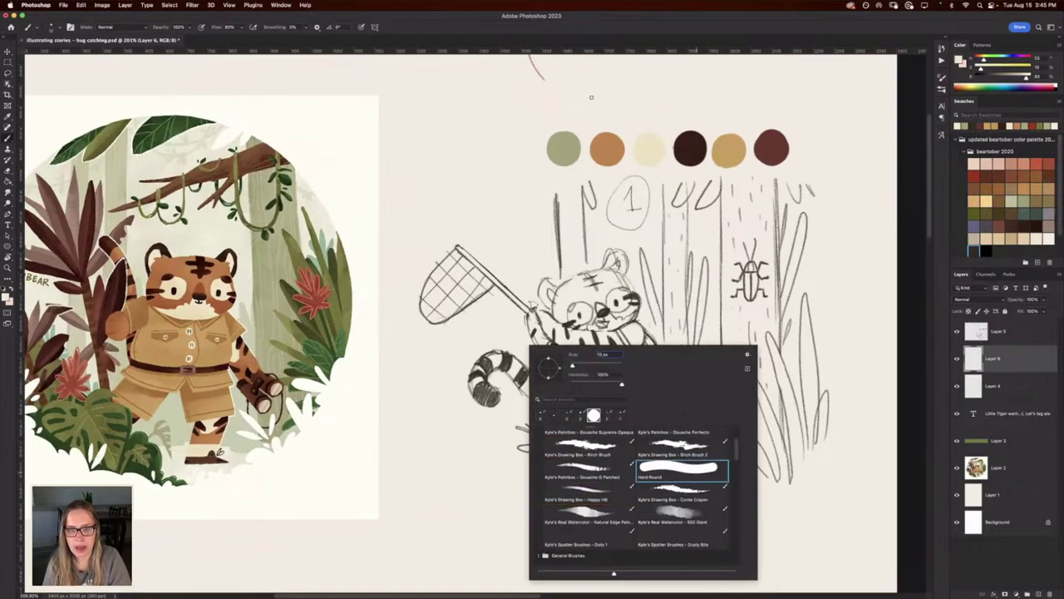
pyautogui.click(436, 41)
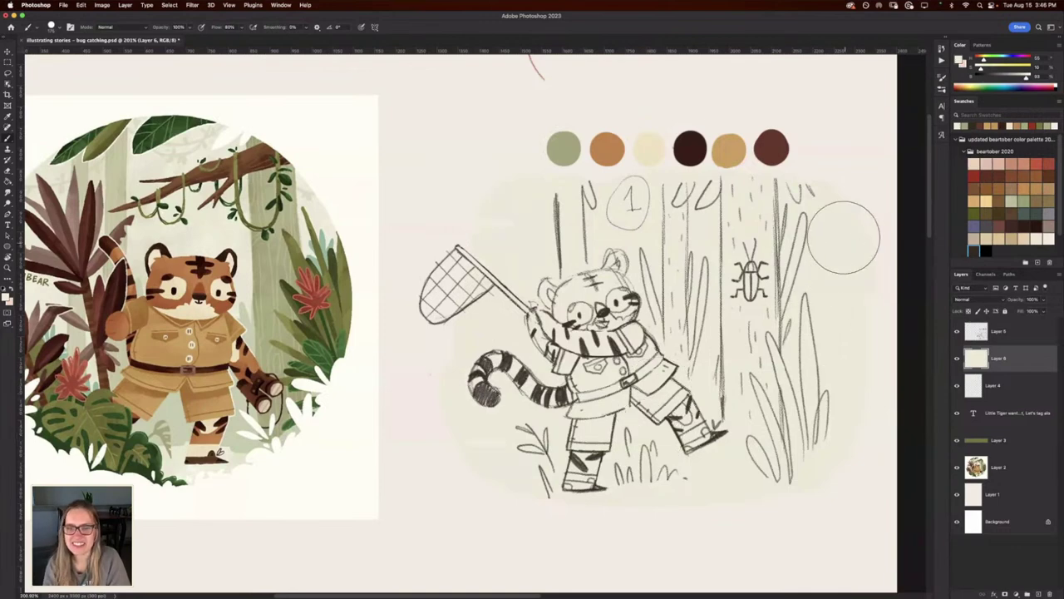
# Paint the wide trunk behind the beetle in a muted green sampled from the reference illustration's tree.
pyautogui.keyDown('alt'); pyautogui.click(262, 254); pyautogui.keyUp('alt')
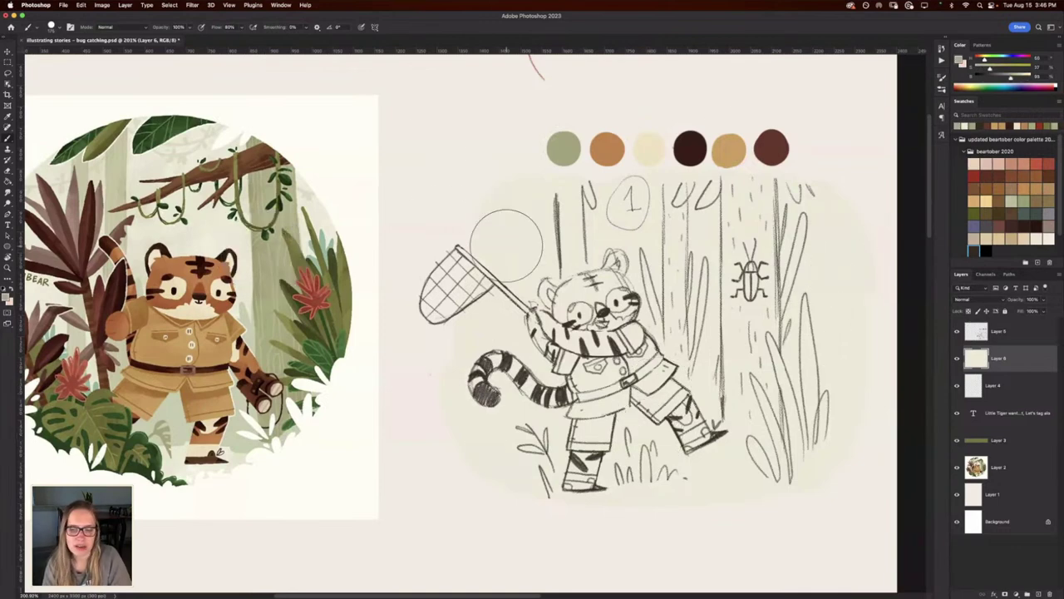
pyautogui.moveTo(732, 396)
pyautogui.mouseDown()
pyautogui.moveTo(740, 369)
pyautogui.moveTo(746, 421)
pyautogui.moveTo(758, 329)
pyautogui.moveTo(767, 431)
pyautogui.moveTo(767, 185)
pyautogui.moveTo(751, 337)
pyautogui.moveTo(748, 197)
pyautogui.moveTo(736, 317)
pyautogui.moveTo(731, 190)
pyautogui.moveTo(761, 195)
pyautogui.mouseUp()
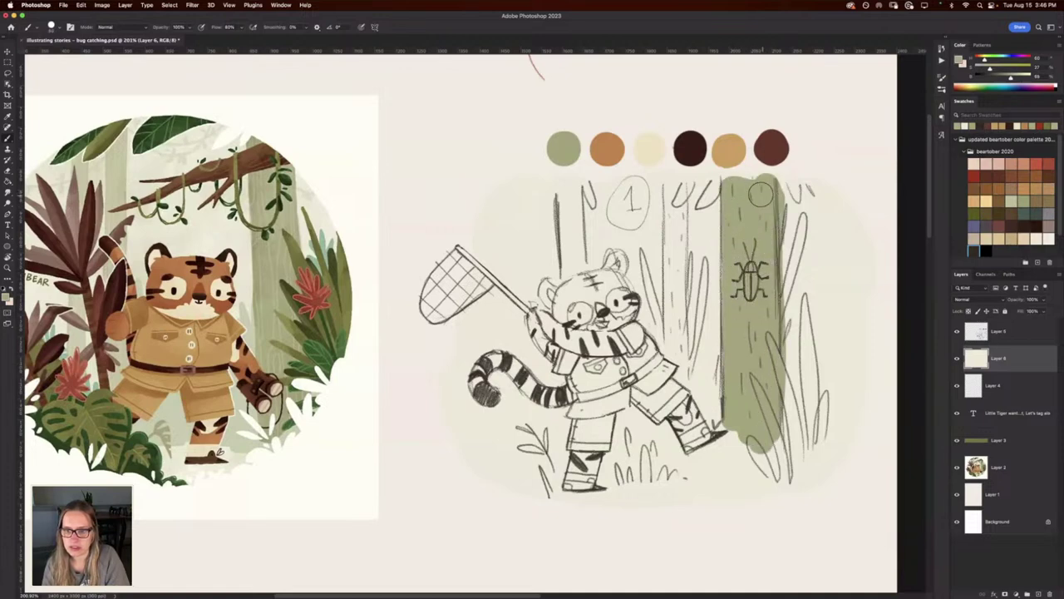
pyautogui.moveTo(679, 309)
pyautogui.mouseDown()
pyautogui.moveTo(680, 382)
pyautogui.moveTo(668, 245)
pyautogui.mouseUp()
pyautogui.press('super+z')
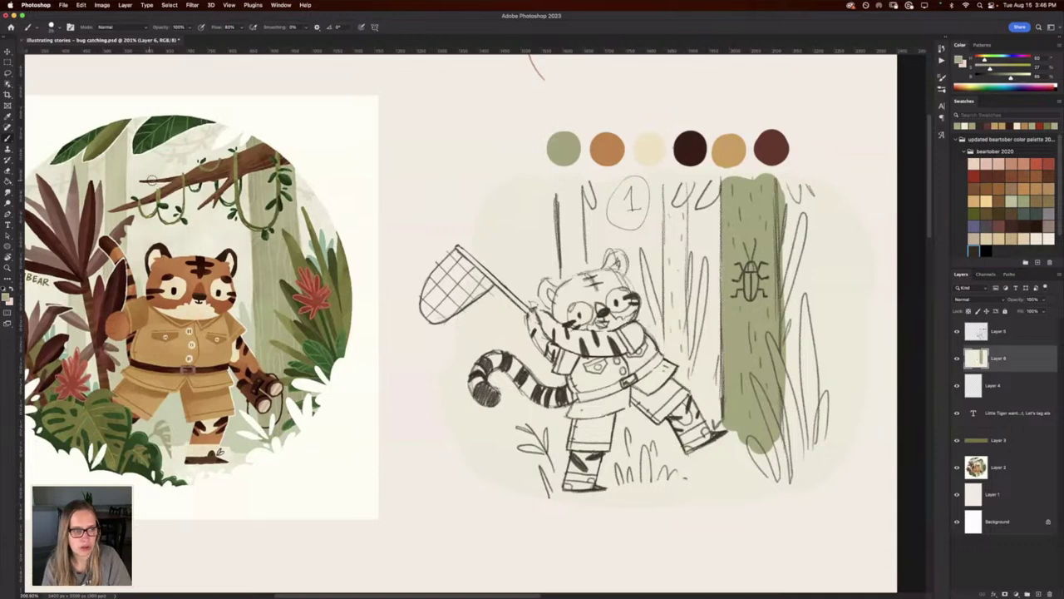
# Paint the narrower background trunks in a lighter muted green, adding two thin extra trunks near the net.
pyautogui.moveTo(673, 333)
pyautogui.mouseDown()
pyautogui.moveTo(683, 372)
pyautogui.moveTo(678, 186)
pyautogui.moveTo(676, 300)
pyautogui.moveTo(670, 190)
pyautogui.mouseUp()
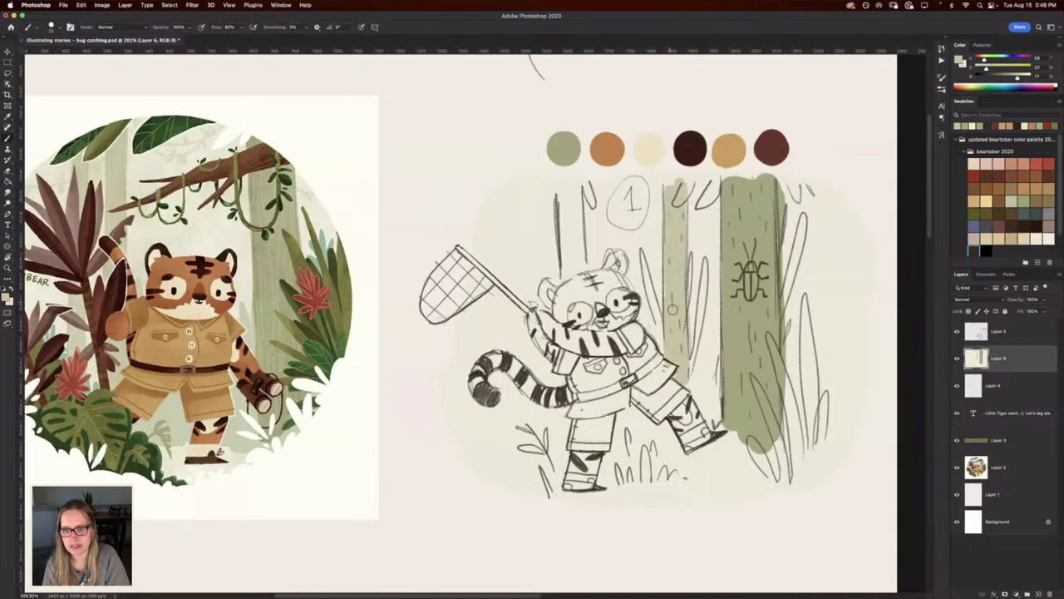
pyautogui.moveTo(580, 268)
pyautogui.mouseDown()
pyautogui.moveTo(576, 196)
pyautogui.moveTo(566, 279)
pyautogui.mouseUp()
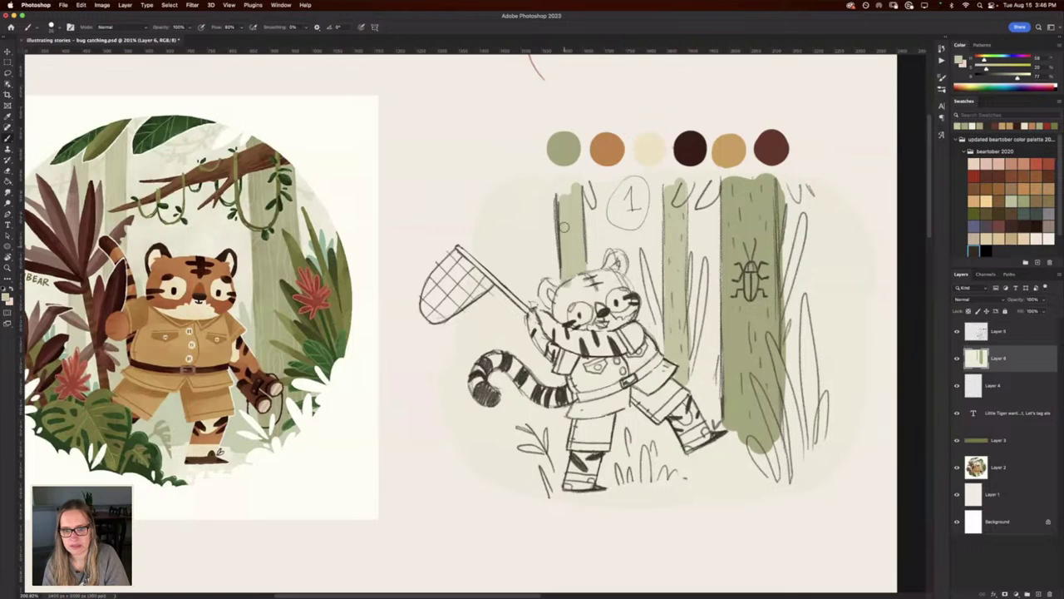
pyautogui.moveTo(551, 237)
pyautogui.mouseDown()
pyautogui.moveTo(540, 275)
pyautogui.moveTo(537, 187)
pyautogui.moveTo(540, 283)
pyautogui.moveTo(538, 179)
pyautogui.moveTo(539, 291)
pyautogui.mouseUp()
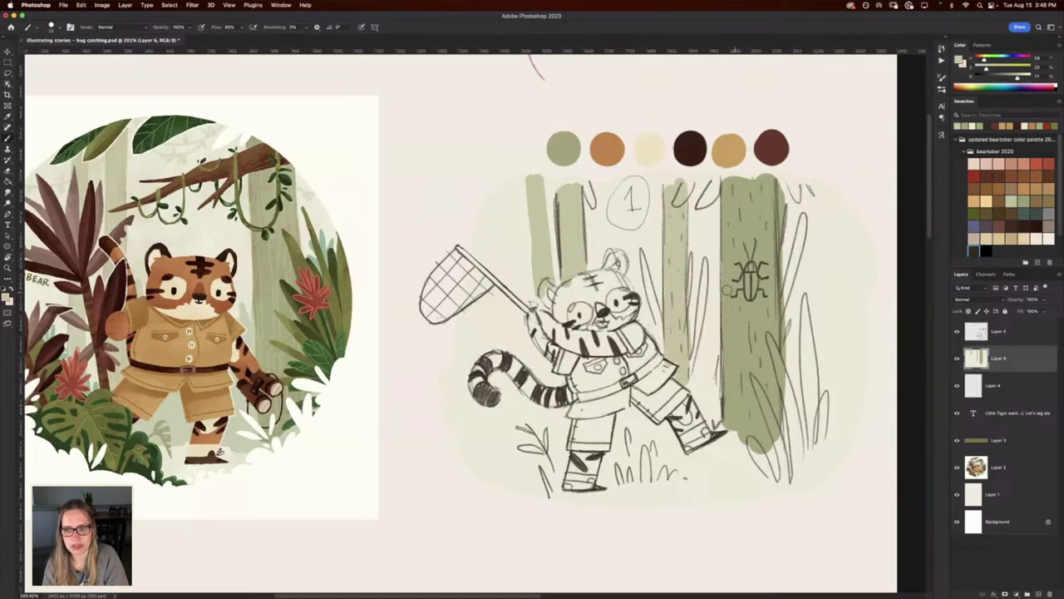
pyautogui.moveTo(505, 274)
pyautogui.mouseDown()
pyautogui.moveTo(496, 195)
pyautogui.moveTo(515, 440)
pyautogui.mouseUp()
pyautogui.press('super+z')
pyautogui.press('super+z')
pyautogui.moveTo(508, 381); pyautogui.dragTo(514, 421)
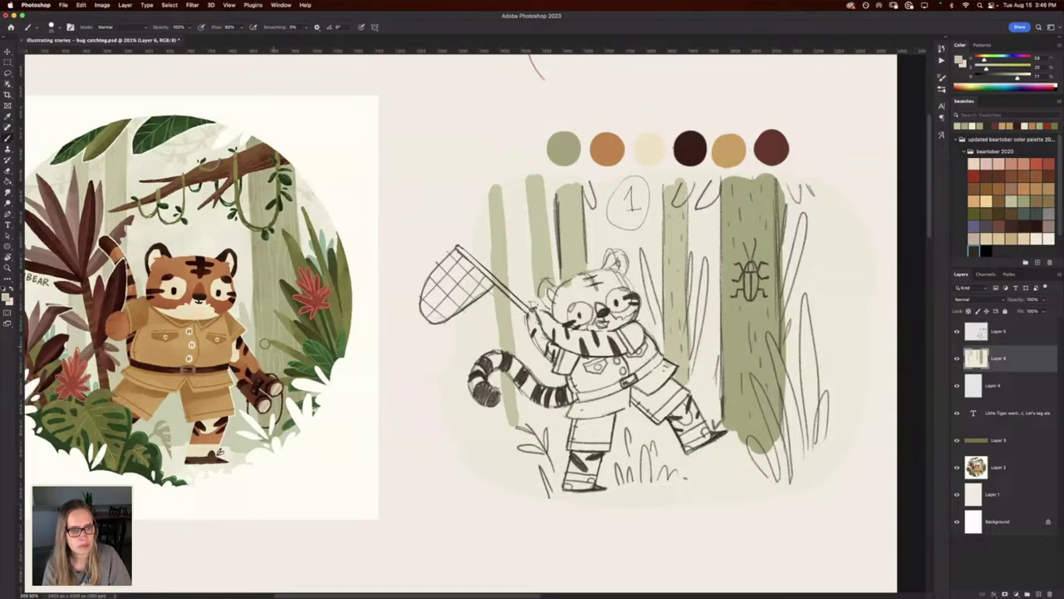
# Paint soft grey-green background foliage between the trunks, around the tiger's head and behind its tail.
pyautogui.keyDown('alt'); pyautogui.click(249, 324); pyautogui.keyUp('alt')
pyautogui.moveTo(714, 386)
pyautogui.mouseDown()
pyautogui.moveTo(714, 329)
pyautogui.moveTo(714, 408)
pyautogui.moveTo(705, 374)
pyautogui.moveTo(703, 401)
pyautogui.mouseUp()
pyautogui.moveTo(650, 330)
pyautogui.mouseDown()
pyautogui.moveTo(644, 293)
pyautogui.moveTo(659, 344)
pyautogui.moveTo(651, 283)
pyautogui.mouseUp()
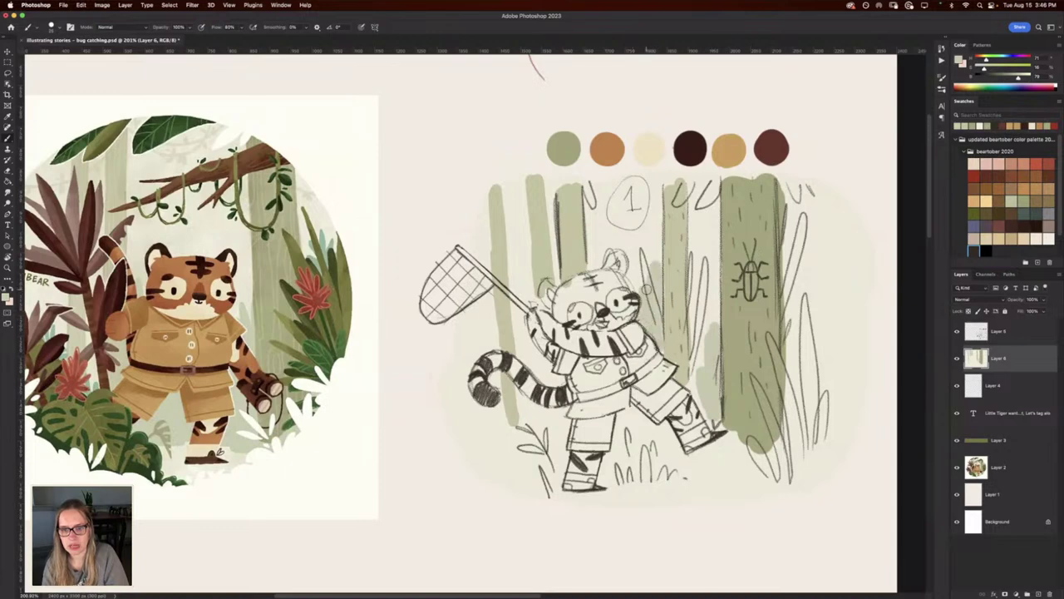
pyautogui.moveTo(536, 347)
pyautogui.mouseDown()
pyautogui.moveTo(525, 355)
pyautogui.moveTo(521, 341)
pyautogui.moveTo(548, 379)
pyautogui.moveTo(521, 320)
pyautogui.mouseUp()
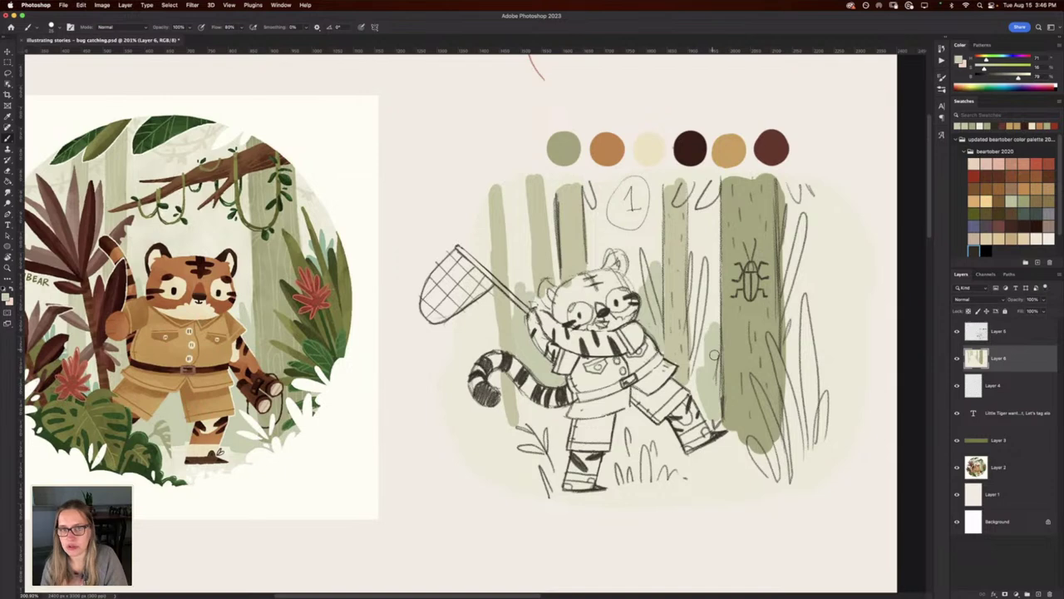
pyautogui.moveTo(709, 399)
pyautogui.mouseDown()
pyautogui.moveTo(692, 387)
pyautogui.moveTo(695, 319)
pyautogui.mouseUp()
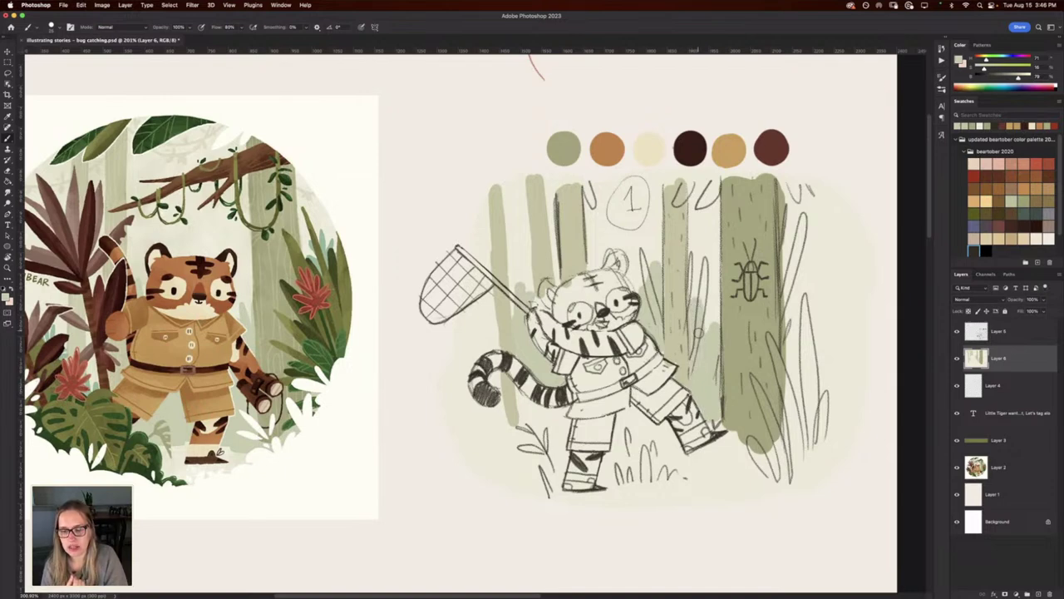
pyautogui.moveTo(517, 392)
pyautogui.mouseDown()
pyautogui.moveTo(530, 411)
pyautogui.moveTo(565, 407)
pyautogui.mouseUp()
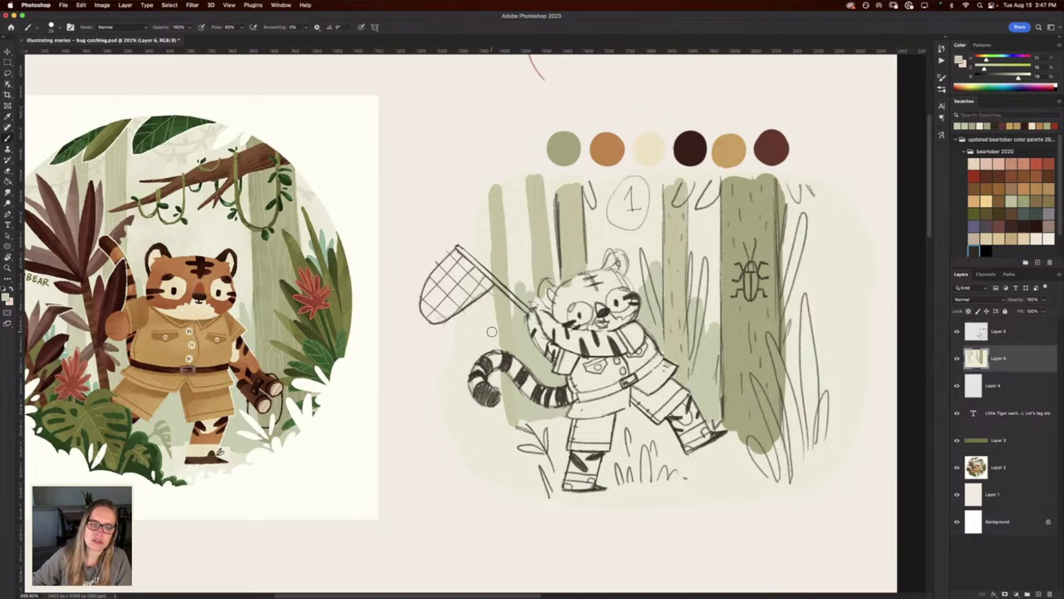
pyautogui.moveTo(491, 318); pyautogui.dragTo(487, 340)
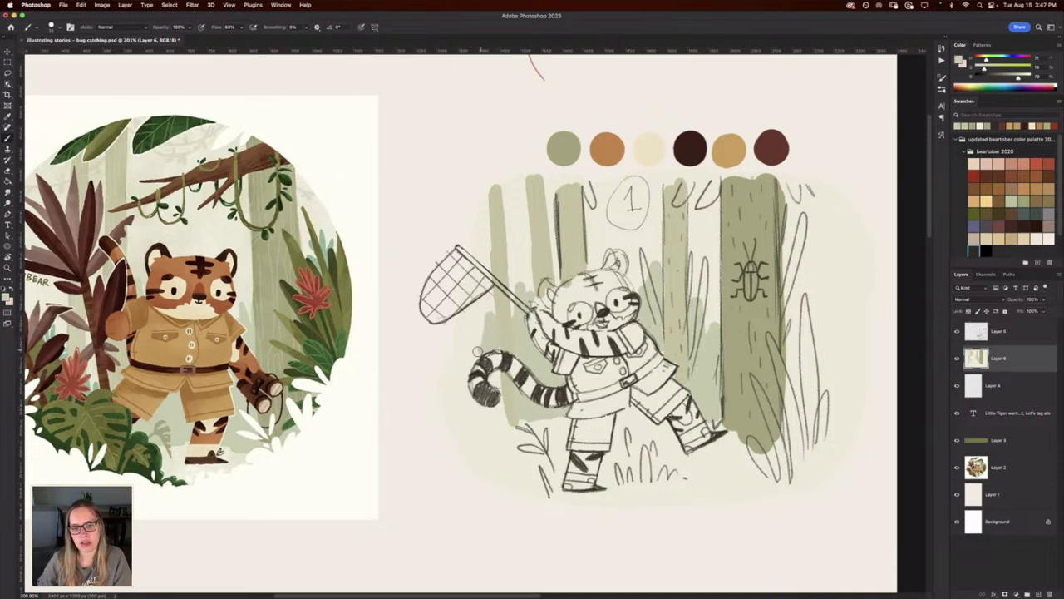
pyautogui.moveTo(494, 378)
pyautogui.mouseDown()
pyautogui.moveTo(500, 416)
pyautogui.moveTo(479, 404)
pyautogui.moveTo(487, 419)
pyautogui.mouseUp()
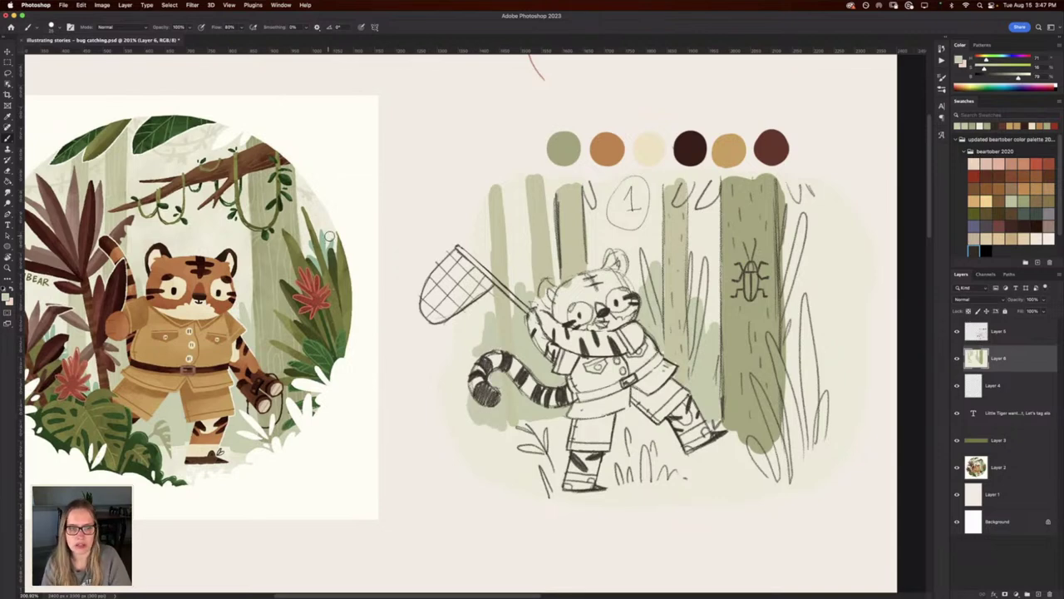
# Paint the tall leafy plant in front of the beetle's tree with dark green leaves and lighter olive ones.
pyautogui.keyDown('alt'); pyautogui.click(336, 270); pyautogui.keyUp('alt')
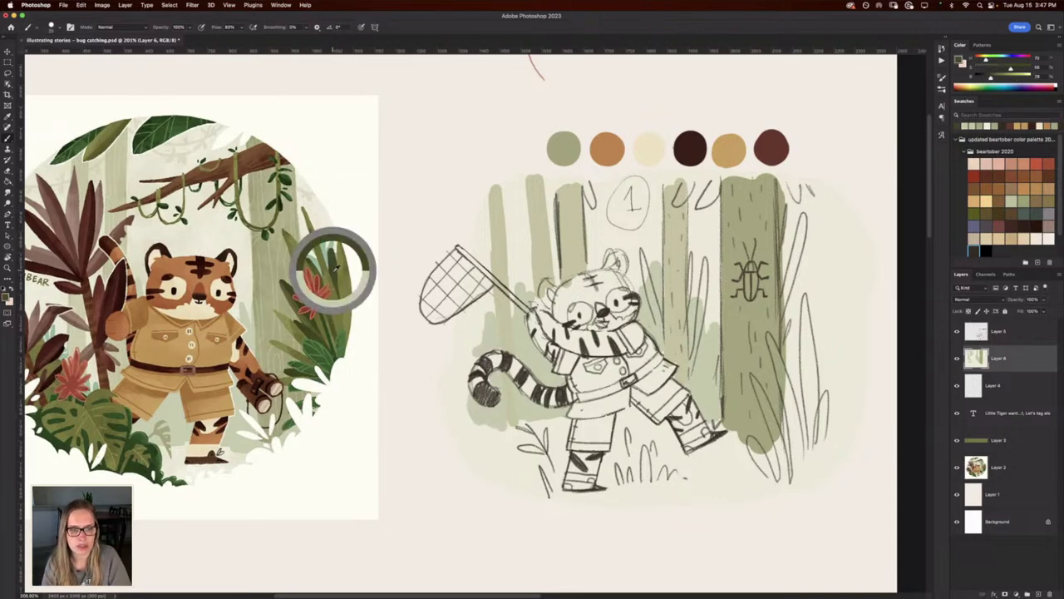
pyautogui.moveTo(820, 429)
pyautogui.mouseDown()
pyautogui.moveTo(805, 307)
pyautogui.moveTo(811, 390)
pyautogui.moveTo(803, 338)
pyautogui.mouseUp()
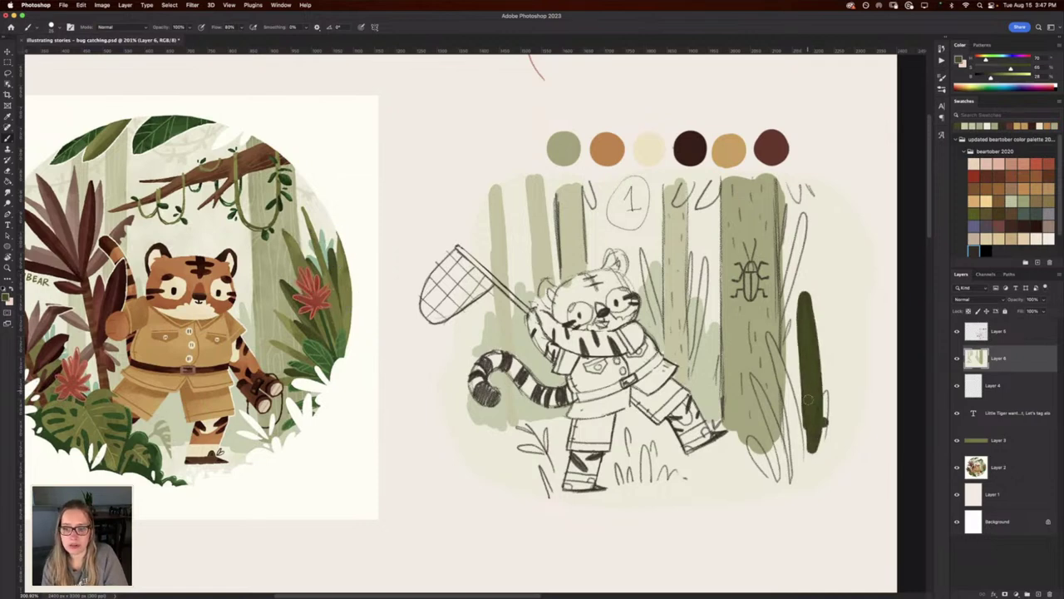
pyautogui.moveTo(799, 462)
pyautogui.mouseDown()
pyautogui.moveTo(776, 349)
pyautogui.moveTo(791, 408)
pyautogui.moveTo(787, 474)
pyautogui.moveTo(800, 482)
pyautogui.moveTo(827, 396)
pyautogui.mouseUp()
pyautogui.moveTo(781, 472)
pyautogui.mouseDown()
pyautogui.moveTo(751, 383)
pyautogui.moveTo(770, 433)
pyautogui.mouseUp()
pyautogui.moveTo(751, 382)
pyautogui.mouseDown()
pyautogui.moveTo(775, 477)
pyautogui.moveTo(753, 441)
pyautogui.moveTo(775, 477)
pyautogui.moveTo(760, 411)
pyautogui.moveTo(786, 480)
pyautogui.moveTo(771, 465)
pyautogui.moveTo(799, 386)
pyautogui.moveTo(808, 471)
pyautogui.mouseUp()
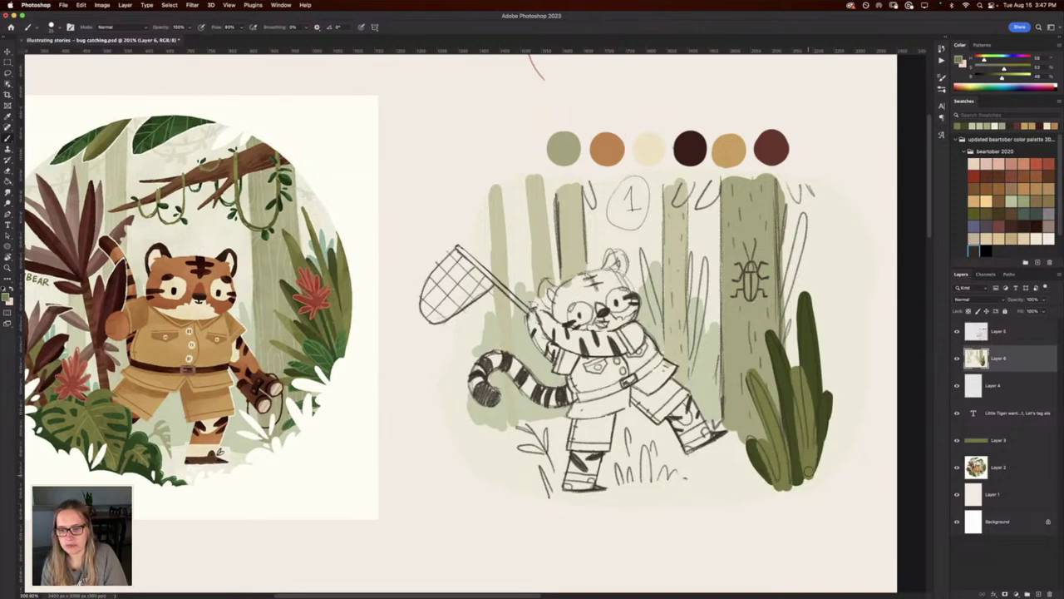
# Paint olive green grass, leaves and ground patches around the tiger's standing foot and along the ground.
pyautogui.moveTo(637, 491)
pyautogui.mouseDown()
pyautogui.moveTo(643, 471)
pyautogui.moveTo(649, 480)
pyautogui.moveTo(662, 467)
pyautogui.moveTo(669, 481)
pyautogui.moveTo(656, 453)
pyautogui.moveTo(695, 475)
pyautogui.moveTo(728, 473)
pyautogui.moveTo(698, 469)
pyautogui.moveTo(735, 459)
pyautogui.moveTo(692, 465)
pyautogui.mouseUp()
pyautogui.moveTo(630, 432)
pyautogui.mouseDown()
pyautogui.moveTo(638, 426)
pyautogui.moveTo(635, 449)
pyautogui.moveTo(625, 432)
pyautogui.moveTo(637, 442)
pyautogui.moveTo(631, 472)
pyautogui.moveTo(611, 476)
pyautogui.mouseUp()
pyautogui.press('super+z')
pyautogui.moveTo(544, 486)
pyautogui.mouseDown()
pyautogui.moveTo(524, 446)
pyautogui.moveTo(491, 459)
pyautogui.moveTo(482, 444)
pyautogui.moveTo(556, 452)
pyautogui.moveTo(529, 428)
pyautogui.moveTo(557, 422)
pyautogui.mouseUp()
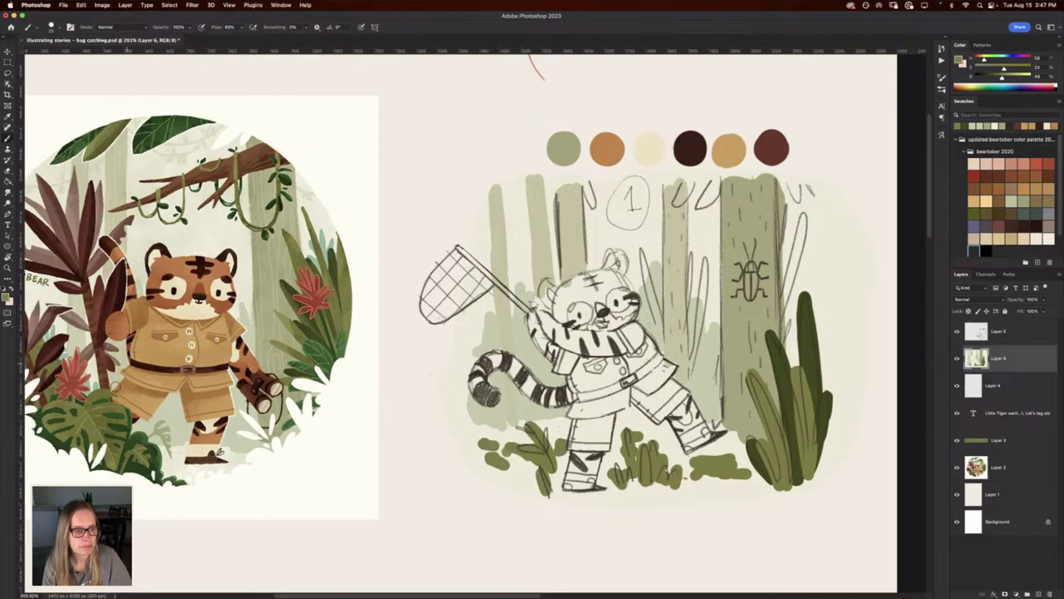
# Dab red flowers onto the ground plants and the tall leafy plant beside the beetle's tree.
pyautogui.moveTo(123, 371); pyautogui.dragTo(188, 360)
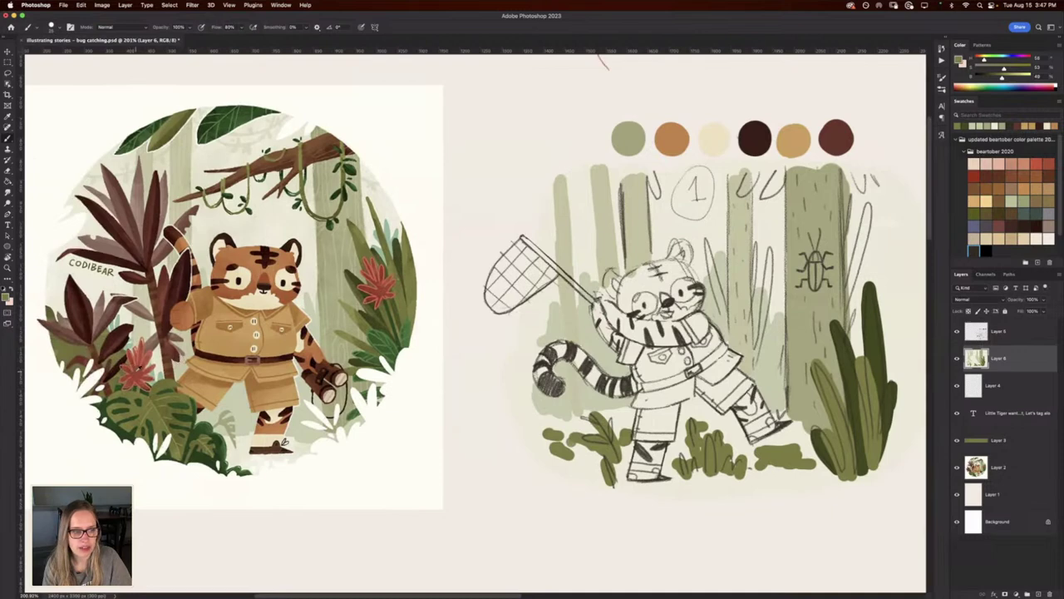
pyautogui.press('x')
pyautogui.moveTo(597, 453)
pyautogui.mouseDown()
pyautogui.moveTo(591, 464)
pyautogui.moveTo(574, 453)
pyautogui.moveTo(620, 441)
pyautogui.mouseUp()
pyautogui.moveTo(684, 449); pyautogui.dragTo(682, 467)
pyautogui.moveTo(721, 453)
pyautogui.mouseDown()
pyautogui.moveTo(729, 445)
pyautogui.moveTo(773, 464)
pyautogui.moveTo(793, 449)
pyautogui.mouseUp()
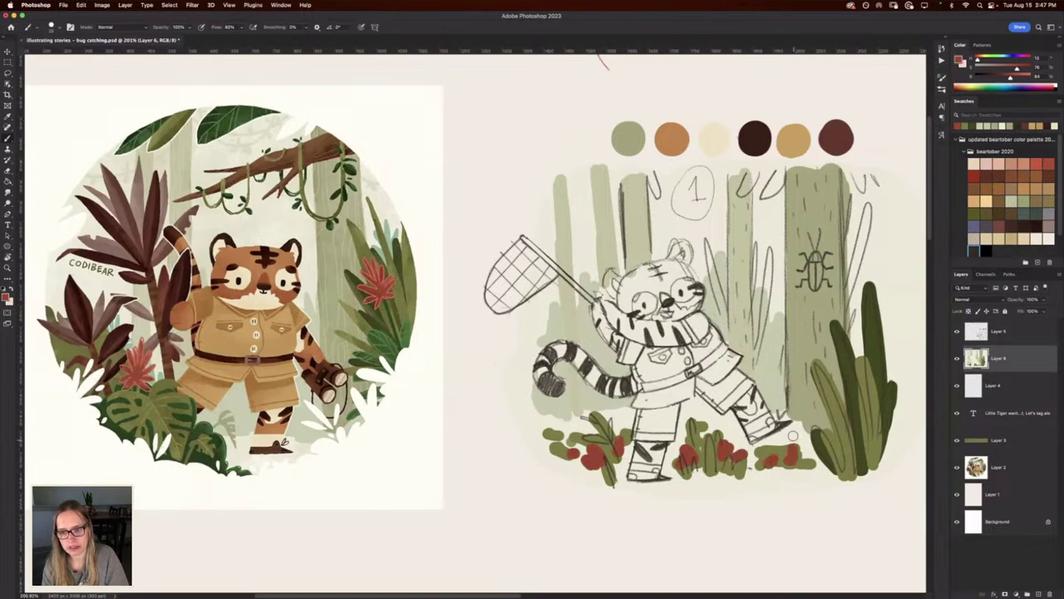
pyautogui.moveTo(861, 342)
pyautogui.mouseDown()
pyautogui.moveTo(853, 366)
pyautogui.moveTo(868, 371)
pyautogui.mouseUp()
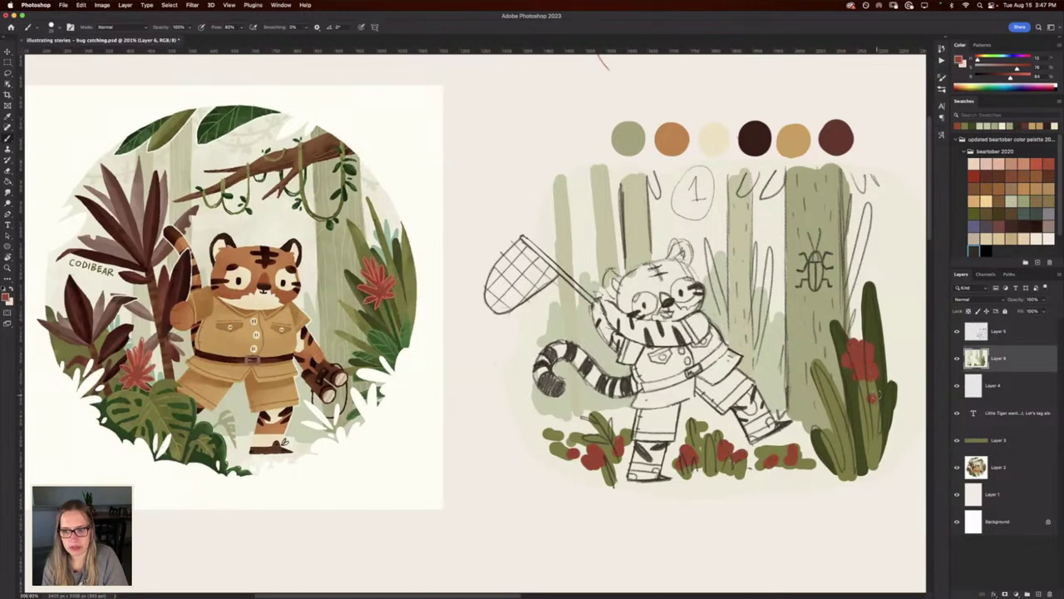
pyautogui.moveTo(846, 408)
pyautogui.mouseDown()
pyautogui.moveTo(838, 439)
pyautogui.moveTo(821, 401)
pyautogui.mouseUp()
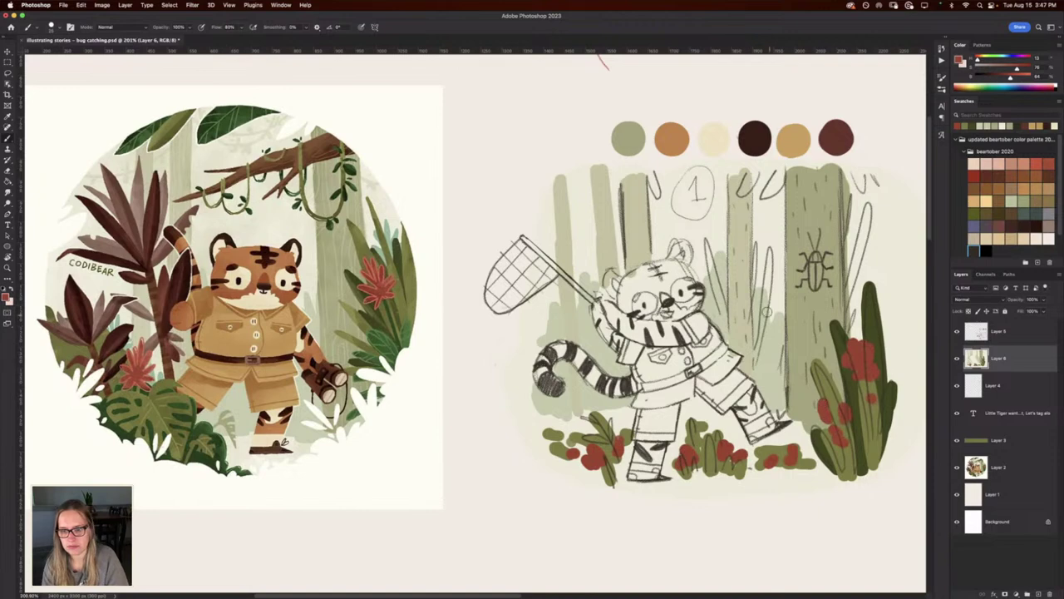
# Paint the tiger's head, raised arms and lower legs orange beneath the line art, using the orange palette swatch and a smaller brush.
pyautogui.moveTo(539, 466); pyautogui.dragTo(487, 470)
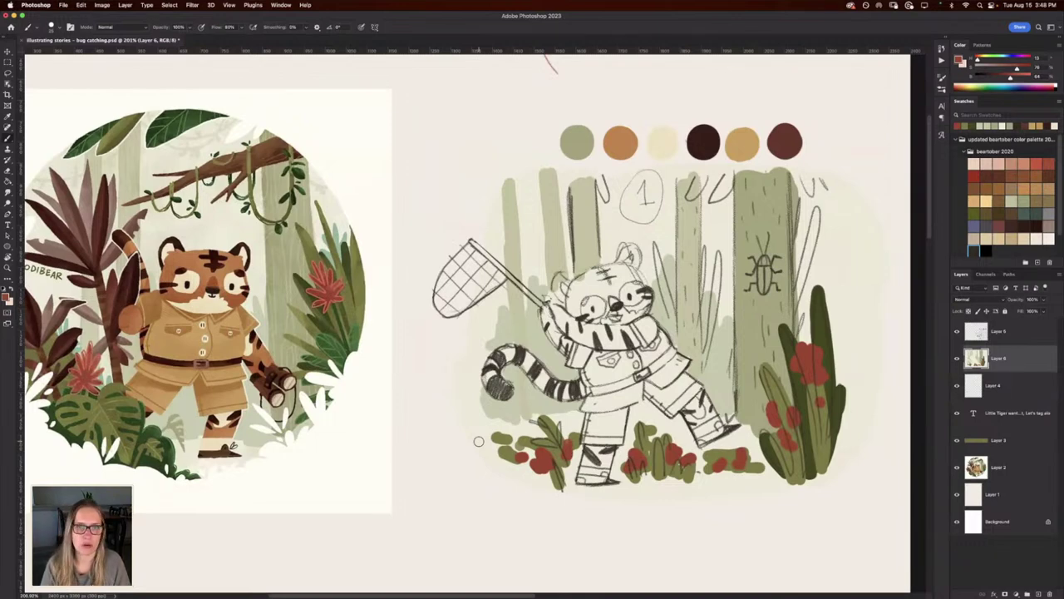
pyautogui.press('[')
pyautogui.press('[')
pyautogui.press('[')
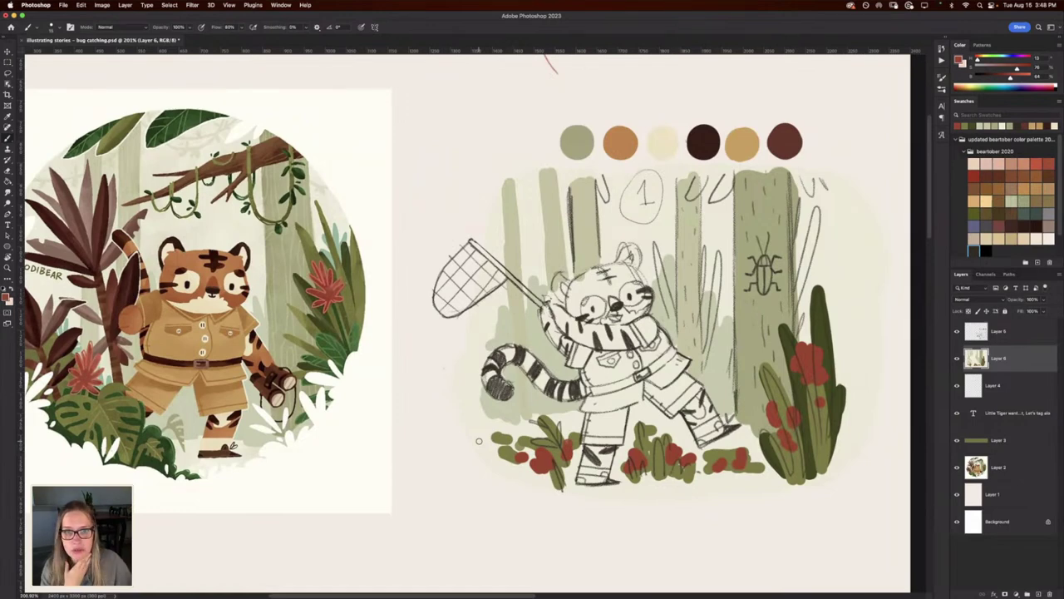
pyautogui.keyDown('alt'); pyautogui.click(620, 142); pyautogui.keyUp('alt')
pyautogui.moveTo(623, 312)
pyautogui.mouseDown()
pyautogui.moveTo(642, 304)
pyautogui.moveTo(632, 270)
pyautogui.moveTo(572, 314)
pyautogui.moveTo(568, 293)
pyautogui.moveTo(622, 265)
pyautogui.moveTo(589, 314)
pyautogui.moveTo(576, 315)
pyautogui.moveTo(622, 322)
pyautogui.moveTo(600, 303)
pyautogui.moveTo(621, 301)
pyautogui.moveTo(586, 292)
pyautogui.mouseUp()
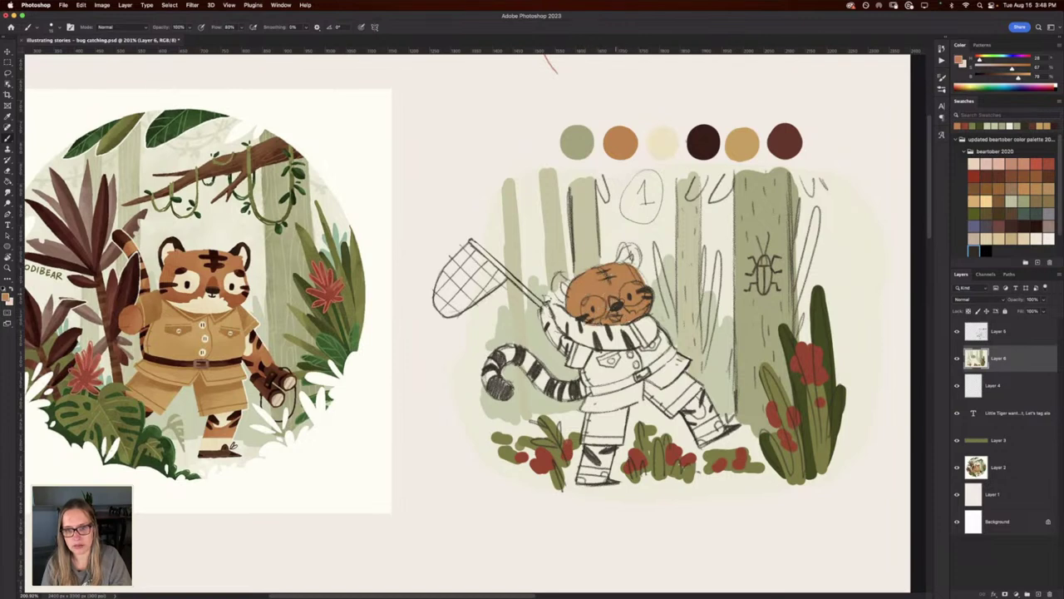
pyautogui.moveTo(583, 335)
pyautogui.mouseDown()
pyautogui.moveTo(554, 307)
pyautogui.moveTo(600, 345)
pyautogui.moveTo(632, 341)
pyautogui.moveTo(636, 328)
pyautogui.moveTo(569, 351)
pyautogui.moveTo(546, 316)
pyautogui.moveTo(549, 329)
pyautogui.mouseUp()
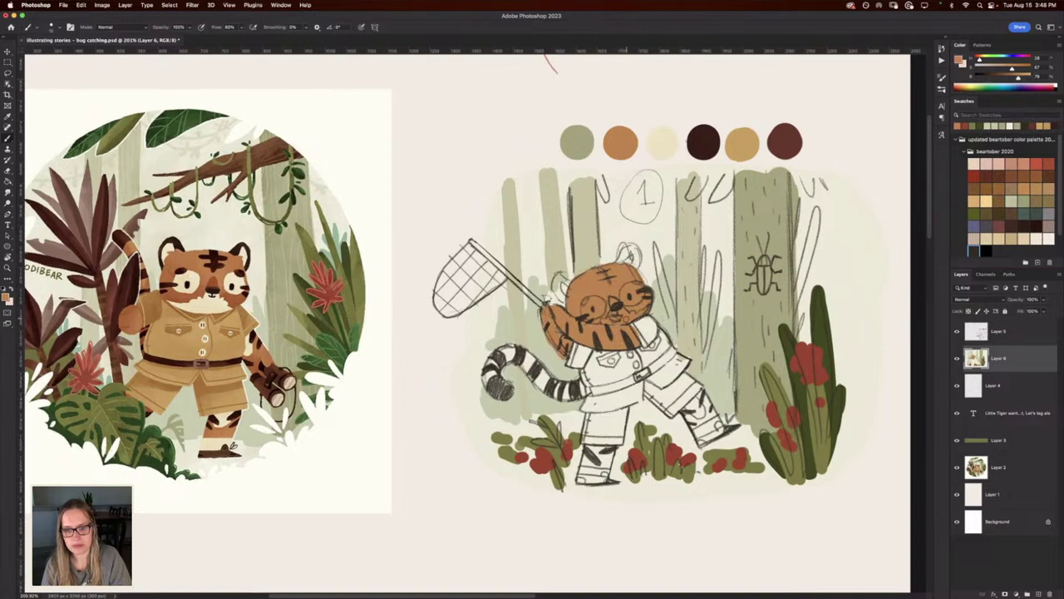
pyautogui.moveTo(584, 469)
pyautogui.mouseDown()
pyautogui.moveTo(587, 446)
pyautogui.moveTo(607, 449)
pyautogui.moveTo(607, 469)
pyautogui.moveTo(707, 421)
pyautogui.moveTo(687, 402)
pyautogui.moveTo(695, 398)
pyautogui.moveTo(705, 424)
pyautogui.moveTo(704, 398)
pyautogui.moveTo(714, 416)
pyautogui.mouseUp()
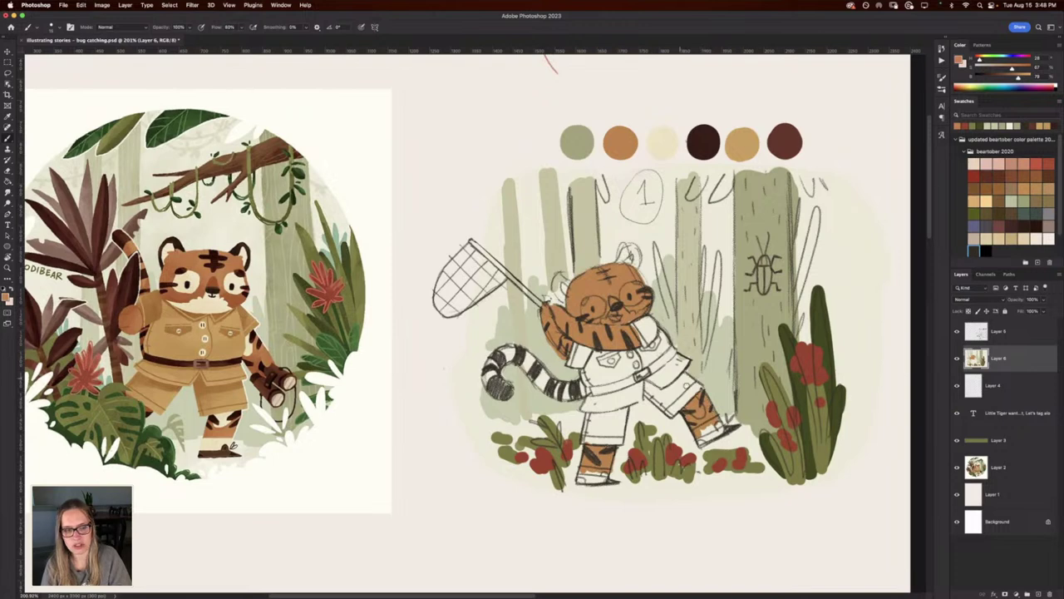
# Paint the tiger's muzzle and socks cream from the reference, and fill its striped tail with the orange fur colour.
pyautogui.keyDown('alt'); pyautogui.click(212, 305); pyautogui.keyUp('alt')
pyautogui.moveTo(613, 311)
pyautogui.mouseDown()
pyautogui.moveTo(618, 320)
pyautogui.moveTo(606, 322)
pyautogui.moveTo(643, 314)
pyautogui.mouseUp()
pyautogui.moveTo(700, 431)
pyautogui.mouseDown()
pyautogui.moveTo(714, 422)
pyautogui.moveTo(695, 432)
pyautogui.moveTo(697, 406)
pyautogui.mouseUp()
pyautogui.moveTo(591, 469); pyautogui.dragTo(587, 472)
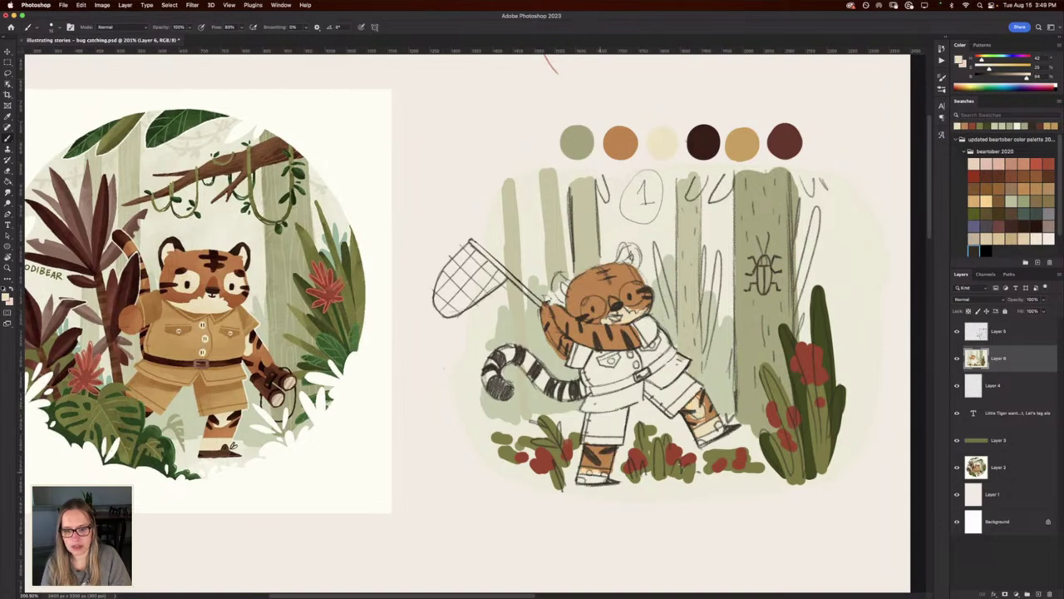
pyautogui.keyDown('alt'); pyautogui.click(574, 327); pyautogui.keyUp('alt')
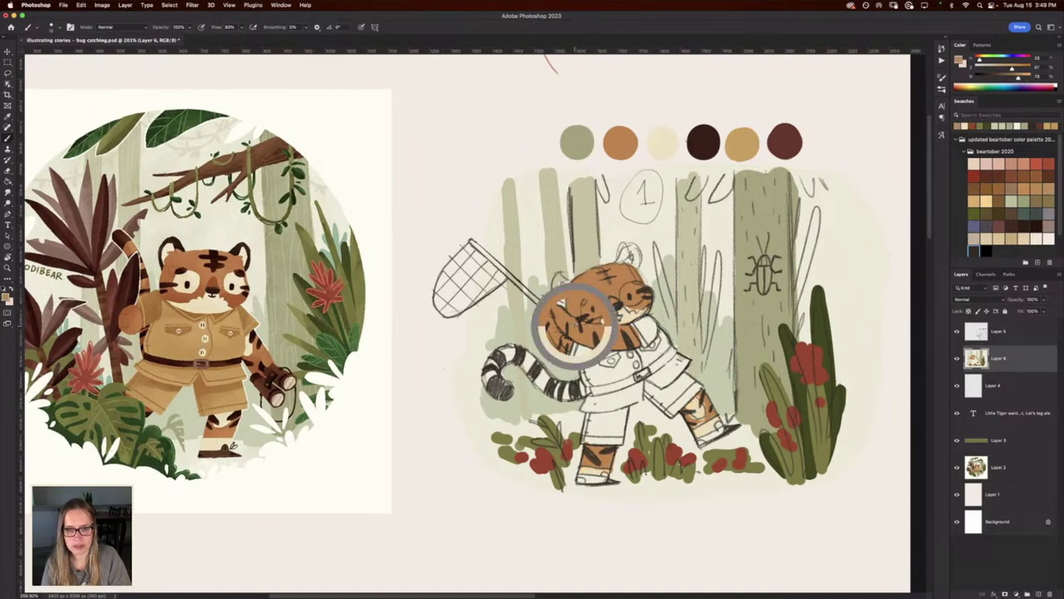
pyautogui.moveTo(582, 386)
pyautogui.mouseDown()
pyautogui.moveTo(552, 389)
pyautogui.moveTo(532, 365)
pyautogui.moveTo(557, 374)
pyautogui.moveTo(504, 354)
pyautogui.moveTo(490, 377)
pyautogui.moveTo(499, 393)
pyautogui.mouseUp()
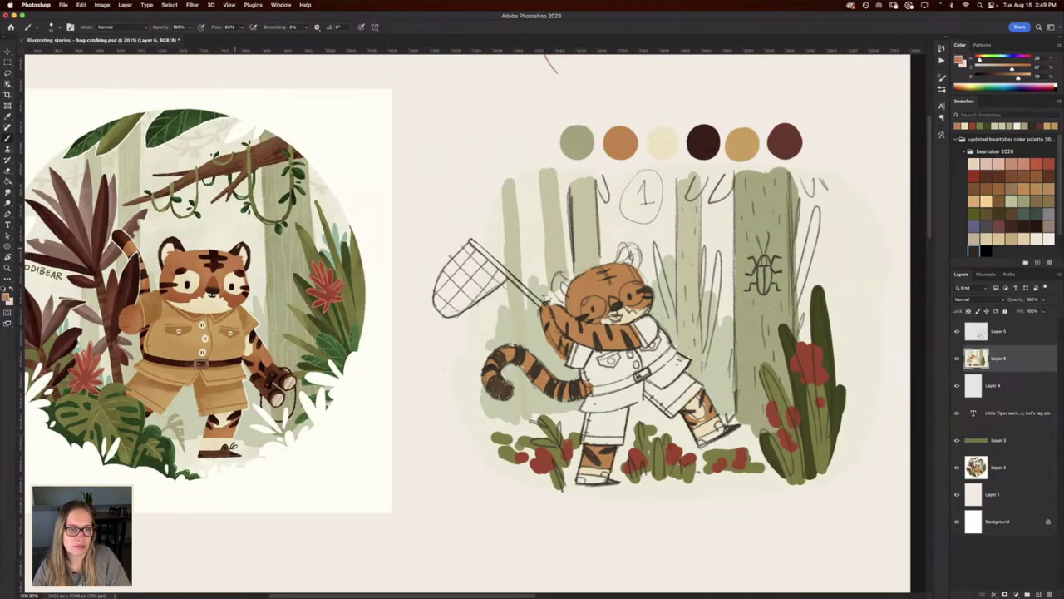
# Paint both of the tiger's ears dark brown with cream inner areas, sampling the colours from the reference tiger.
pyautogui.keyDown('alt'); pyautogui.click(238, 247); pyautogui.keyUp('alt')
pyautogui.moveTo(620, 262)
pyautogui.mouseDown()
pyautogui.moveTo(628, 246)
pyautogui.moveTo(632, 263)
pyautogui.mouseUp()
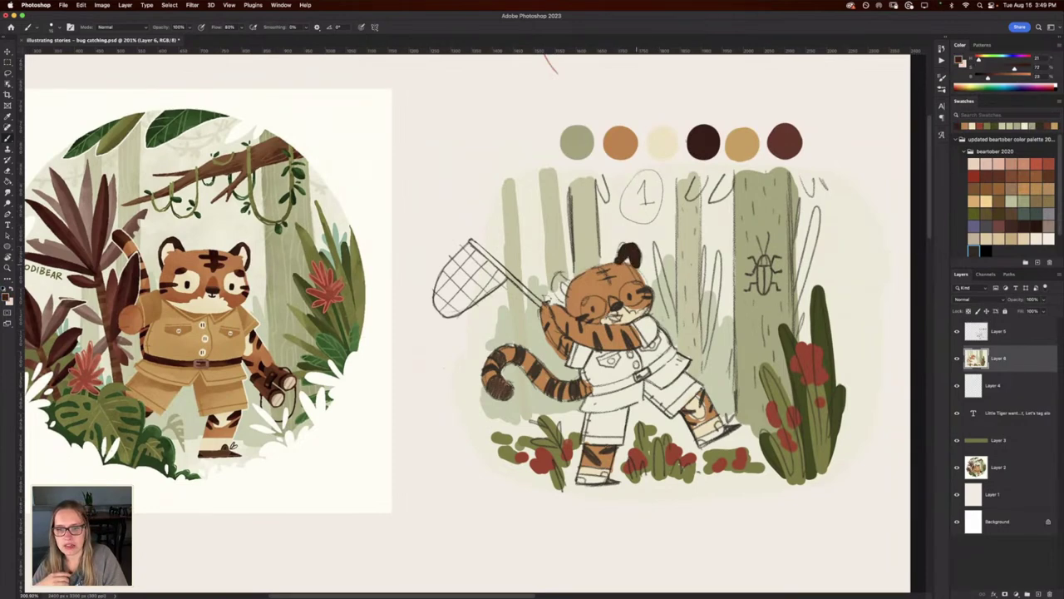
pyautogui.moveTo(565, 264); pyautogui.dragTo(564, 297)
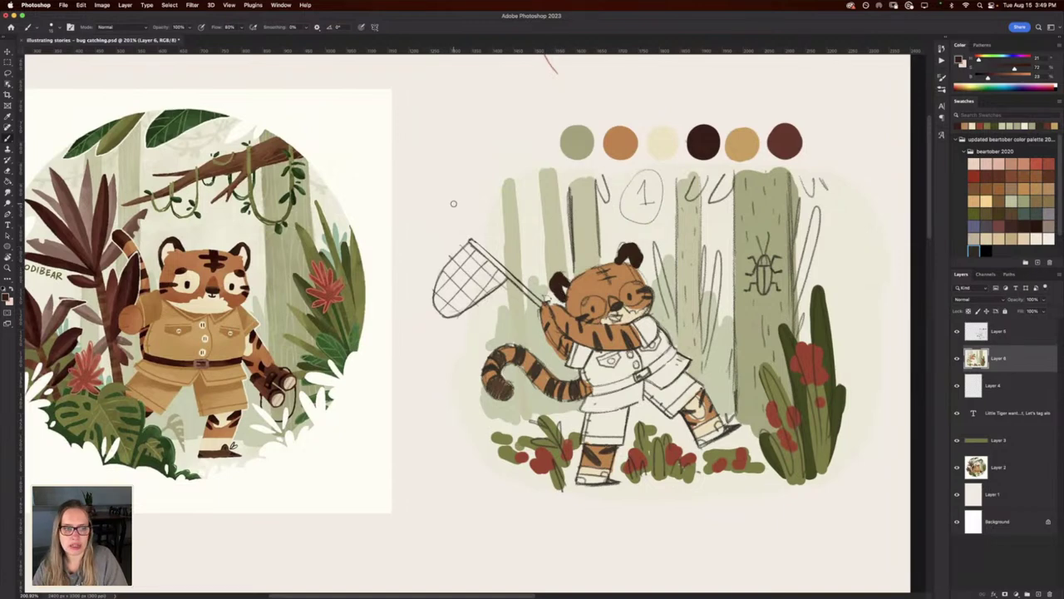
pyautogui.keyDown('alt'); pyautogui.click(168, 246); pyautogui.keyUp('alt')
pyautogui.moveTo(625, 261); pyautogui.dragTo(631, 260)
pyautogui.moveTo(567, 290); pyautogui.dragTo(564, 288)
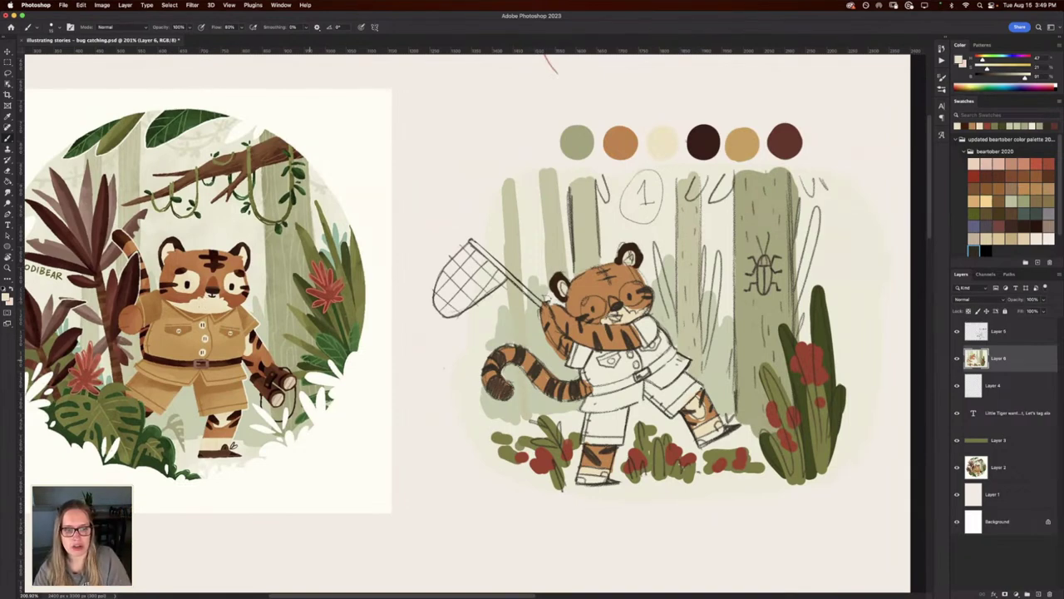
# Paint the handle of the bug net dark reddish brown, using the colour of the reference's binoculars.
pyautogui.keyDown('alt'); pyautogui.click(281, 370); pyautogui.keyUp('alt')
pyautogui.moveTo(544, 306); pyautogui.dragTo(470, 242)
pyautogui.press('super+z')
pyautogui.press('super+z')
pyautogui.press('super+z')
pyautogui.moveTo(549, 309); pyautogui.dragTo(471, 243)
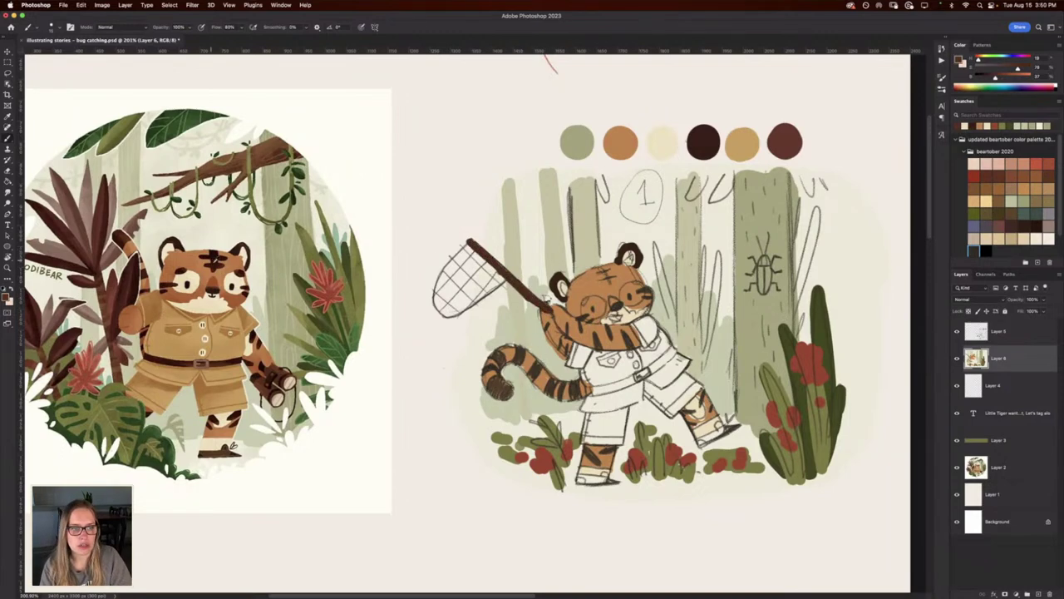
# Paint the tiger's face details with dark brown forehead and cheek markings and cream eye patches sampled from the reference.
pyautogui.keyDown('alt'); pyautogui.click(217, 261); pyautogui.keyUp('alt')
pyautogui.moveTo(610, 265)
pyautogui.mouseDown()
pyautogui.moveTo(602, 283)
pyautogui.moveTo(612, 269)
pyautogui.moveTo(616, 277)
pyautogui.mouseUp()
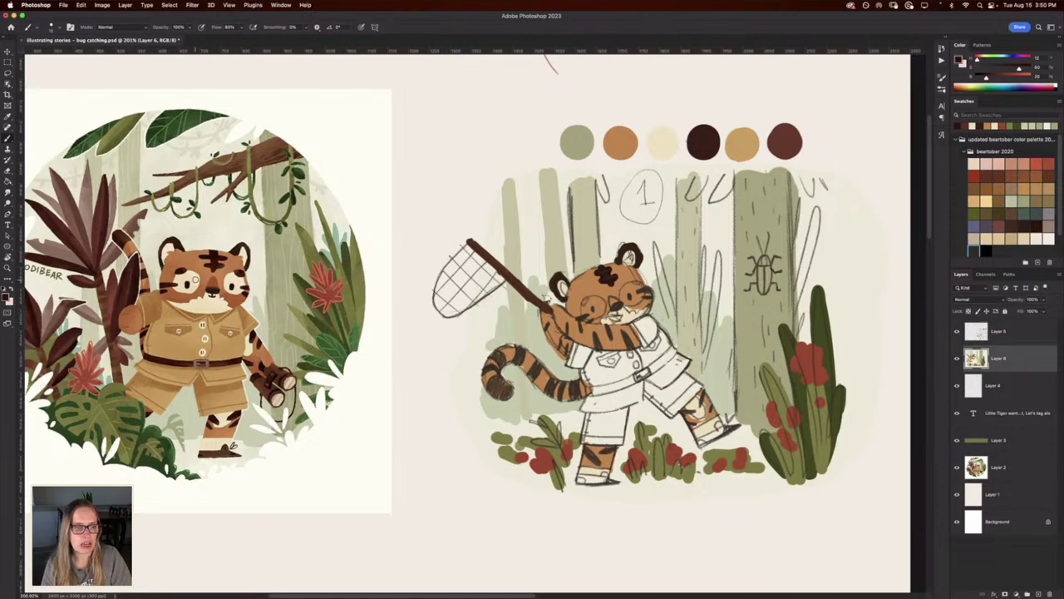
pyautogui.keyDown('alt'); pyautogui.click(196, 278); pyautogui.keyUp('alt')
pyautogui.moveTo(587, 302)
pyautogui.mouseDown()
pyautogui.moveTo(599, 316)
pyautogui.moveTo(607, 299)
pyautogui.moveTo(639, 296)
pyautogui.moveTo(585, 306)
pyautogui.mouseUp()
pyautogui.keyDown('alt'); pyautogui.click(250, 278); pyautogui.keyUp('alt')
pyautogui.moveTo(637, 280); pyautogui.dragTo(637, 287)
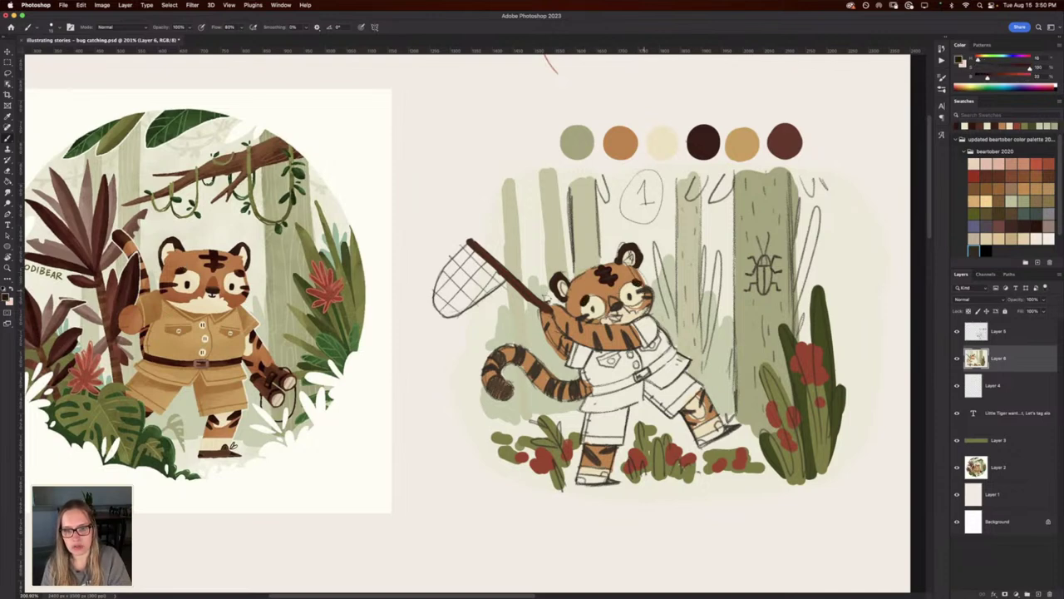
pyautogui.moveTo(578, 314); pyautogui.dragTo(596, 324)
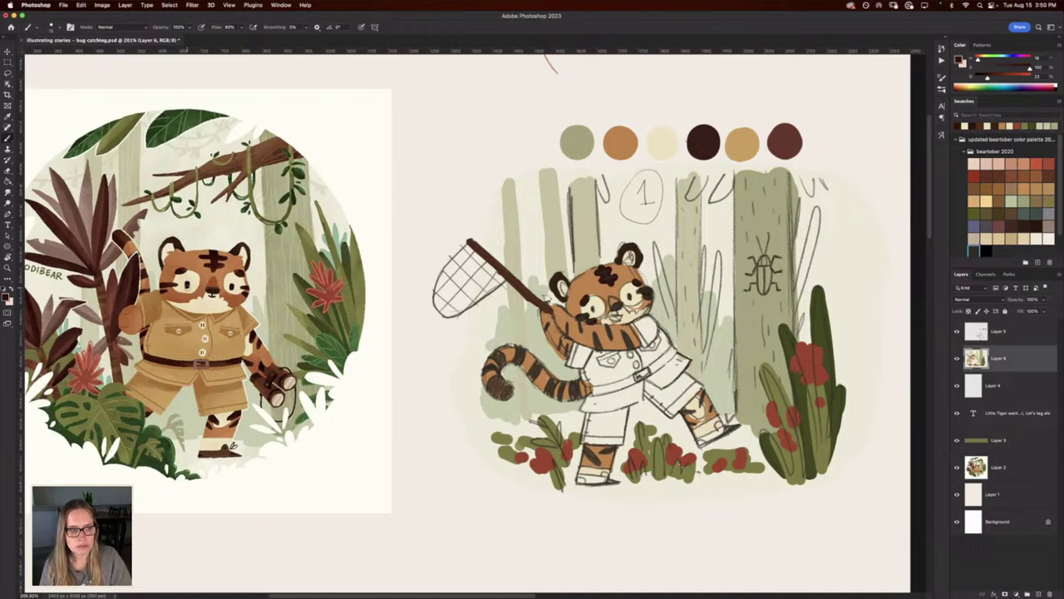
# Paint the tiger's safari shirt and shorts tan, using the uniform colour from the reference illustration.
pyautogui.keyDown('alt'); pyautogui.click(208, 301); pyautogui.keyUp('alt')
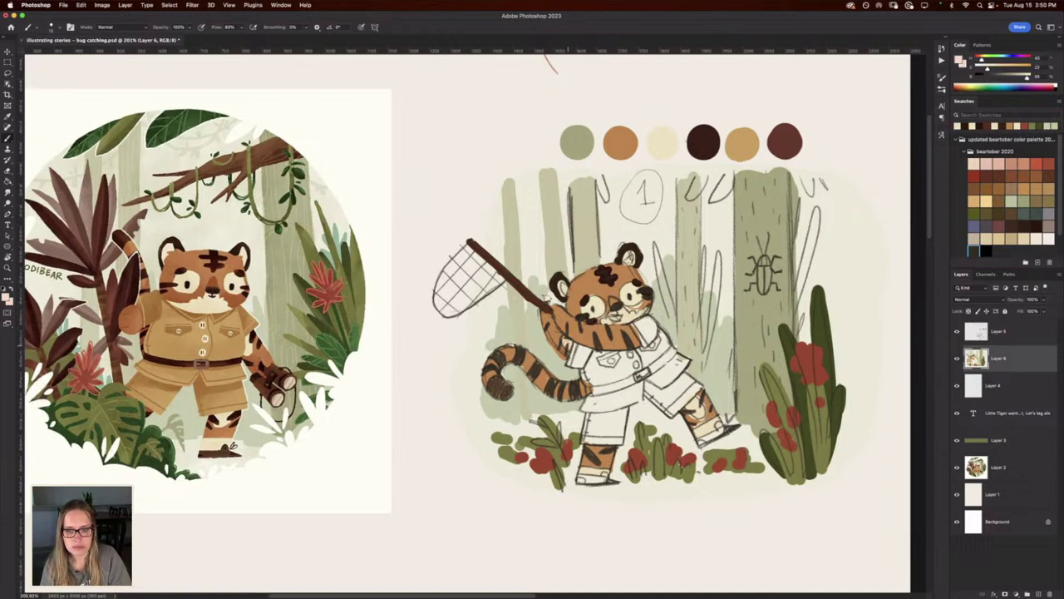
pyautogui.keyDown('alt'); pyautogui.click(230, 345); pyautogui.keyUp('alt')
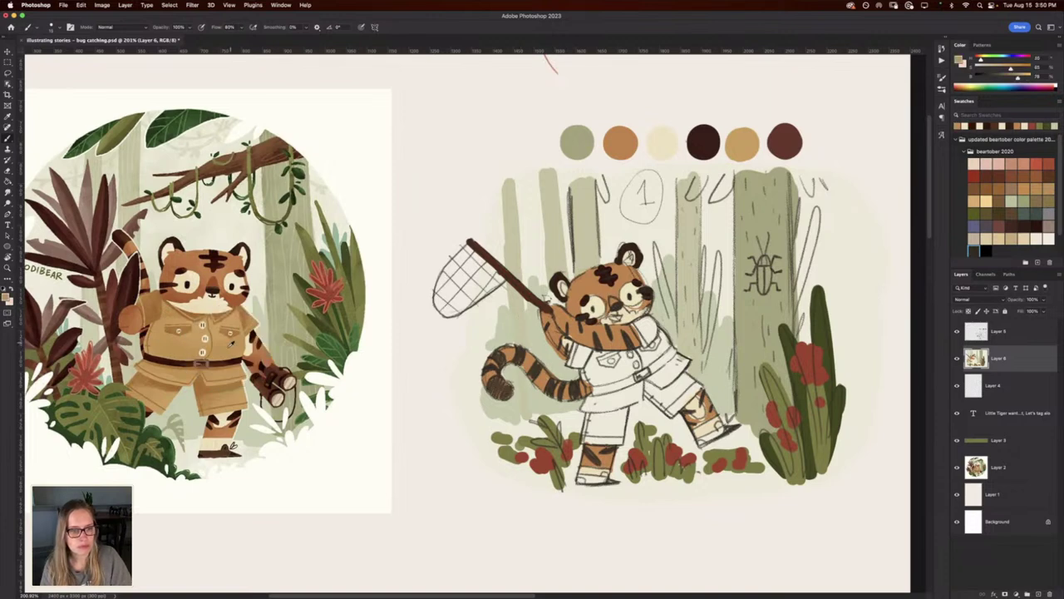
pyautogui.moveTo(606, 376)
pyautogui.mouseDown()
pyautogui.moveTo(609, 359)
pyautogui.moveTo(594, 387)
pyautogui.moveTo(572, 348)
pyautogui.moveTo(570, 363)
pyautogui.moveTo(642, 351)
pyautogui.moveTo(651, 339)
pyautogui.moveTo(640, 323)
pyautogui.moveTo(637, 336)
pyautogui.moveTo(650, 321)
pyautogui.moveTo(655, 333)
pyautogui.moveTo(592, 404)
pyautogui.moveTo(607, 390)
pyautogui.moveTo(592, 432)
pyautogui.moveTo(603, 436)
pyautogui.moveTo(632, 363)
pyautogui.moveTo(653, 366)
pyautogui.moveTo(635, 395)
pyautogui.moveTo(650, 367)
pyautogui.moveTo(670, 407)
pyautogui.moveTo(690, 390)
pyautogui.moveTo(661, 339)
pyautogui.moveTo(673, 360)
pyautogui.mouseUp()
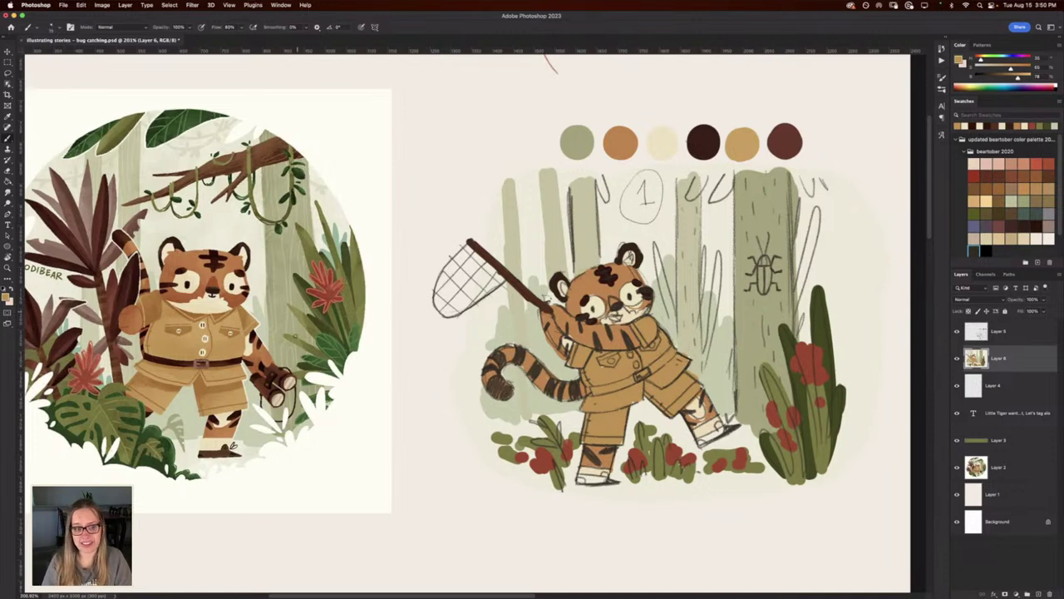
# Paint the tiger's shoes and belt dark brown, and fill the beetle's body with the red of the flowers.
pyautogui.keyDown('alt'); pyautogui.click(226, 445); pyautogui.keyUp('alt')
pyautogui.moveTo(582, 480); pyautogui.dragTo(618, 477)
pyautogui.moveTo(688, 433); pyautogui.dragTo(713, 443)
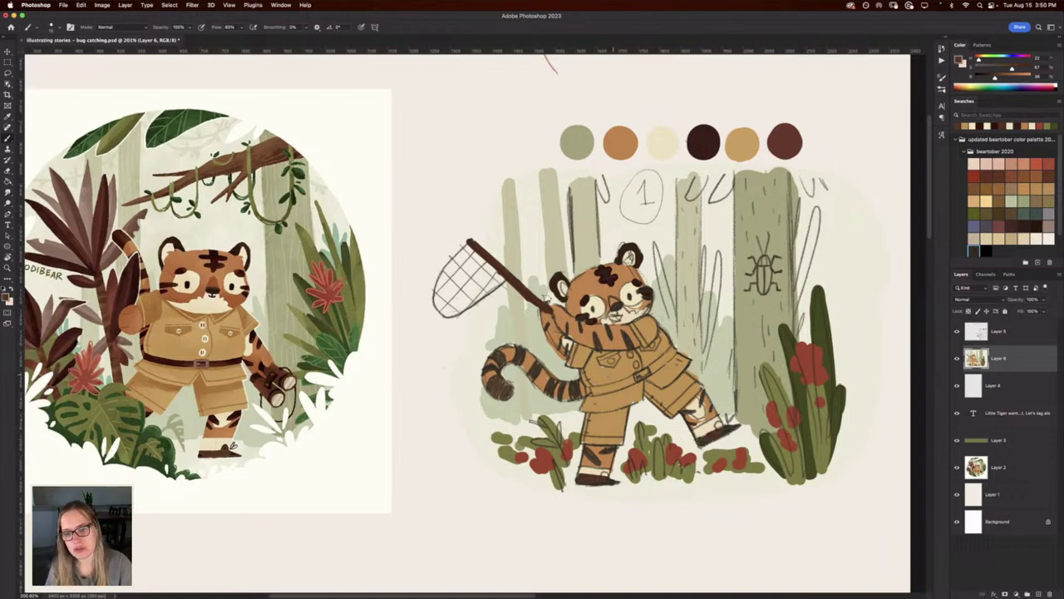
pyautogui.moveTo(587, 391)
pyautogui.mouseDown()
pyautogui.moveTo(670, 354)
pyautogui.moveTo(663, 366)
pyautogui.moveTo(673, 351)
pyautogui.mouseUp()
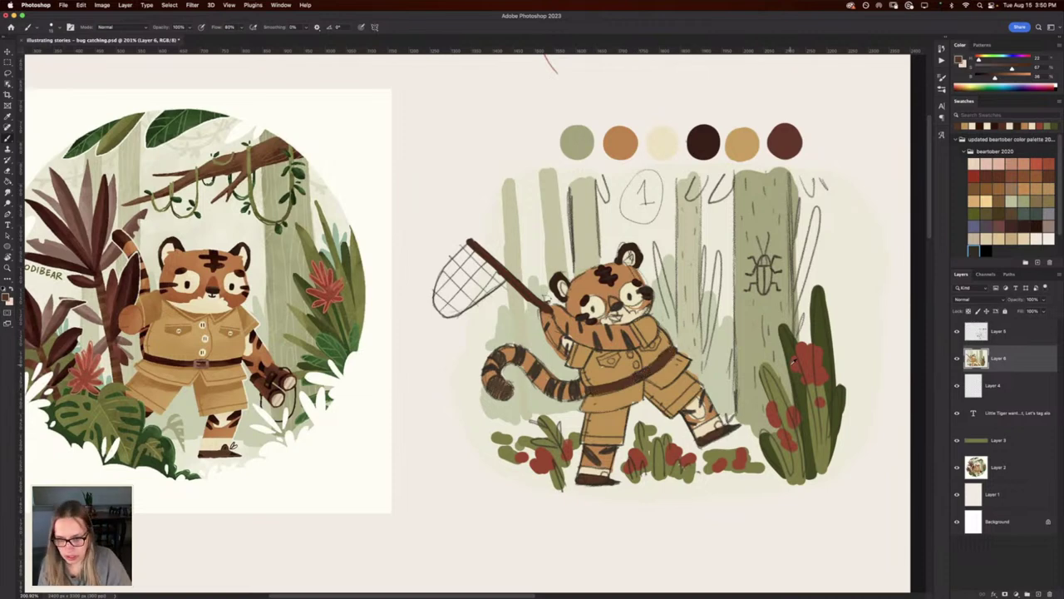
pyautogui.keyDown('alt'); pyautogui.click(811, 359); pyautogui.keyUp('alt')
pyautogui.moveTo(763, 259); pyautogui.dragTo(766, 279)
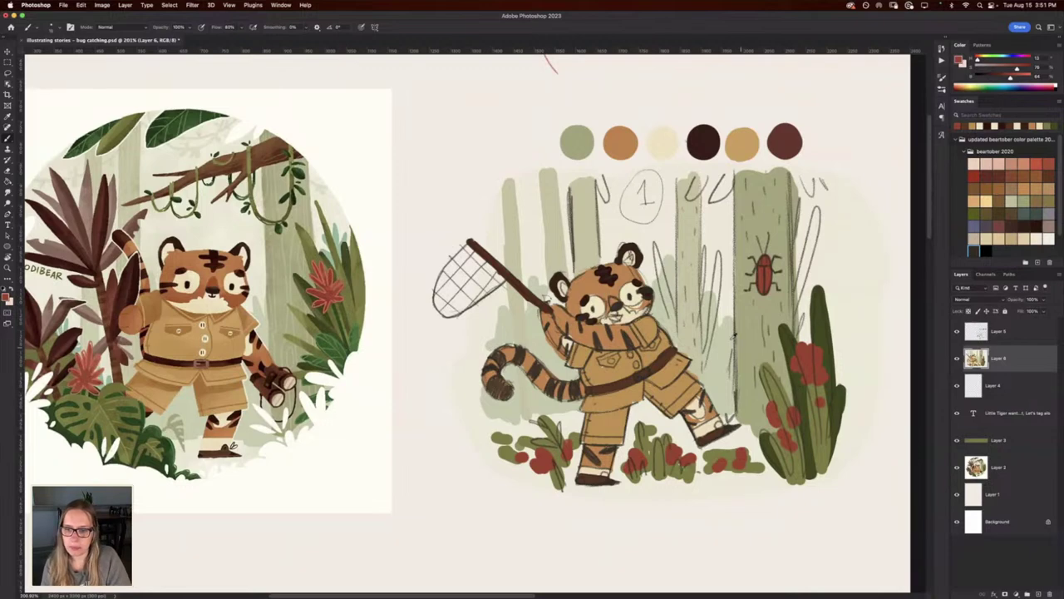
# Try blue-green accent leaves between the trunks, behind the net handle and beside the beetle's tree.
pyautogui.keyDown('alt'); pyautogui.click(716, 345); pyautogui.keyUp('alt')
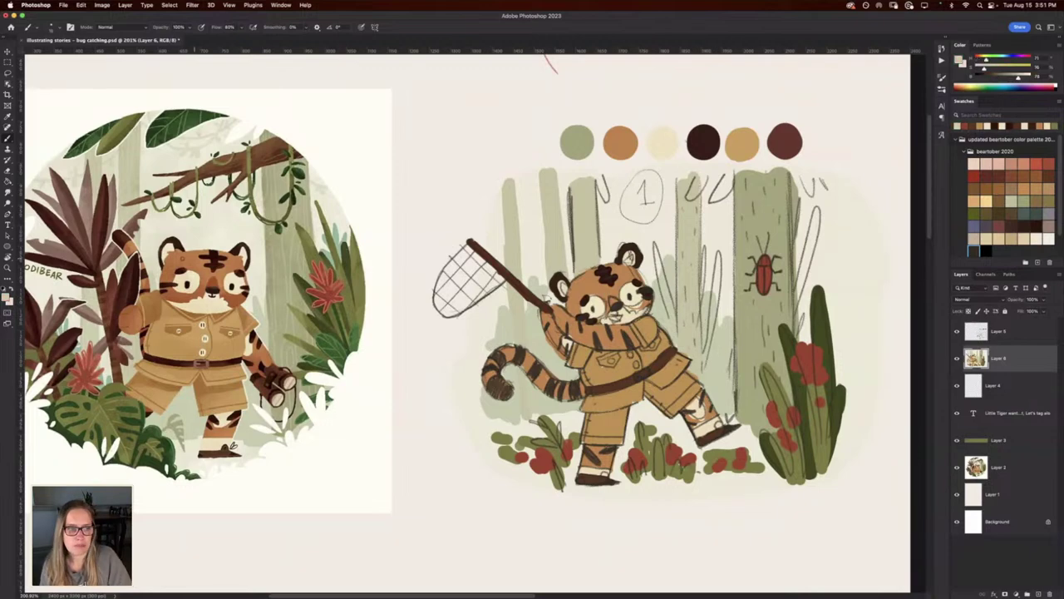
pyautogui.keyDown('alt'); pyautogui.click(334, 232); pyautogui.keyUp('alt')
pyautogui.scroll(1, 481, 302)
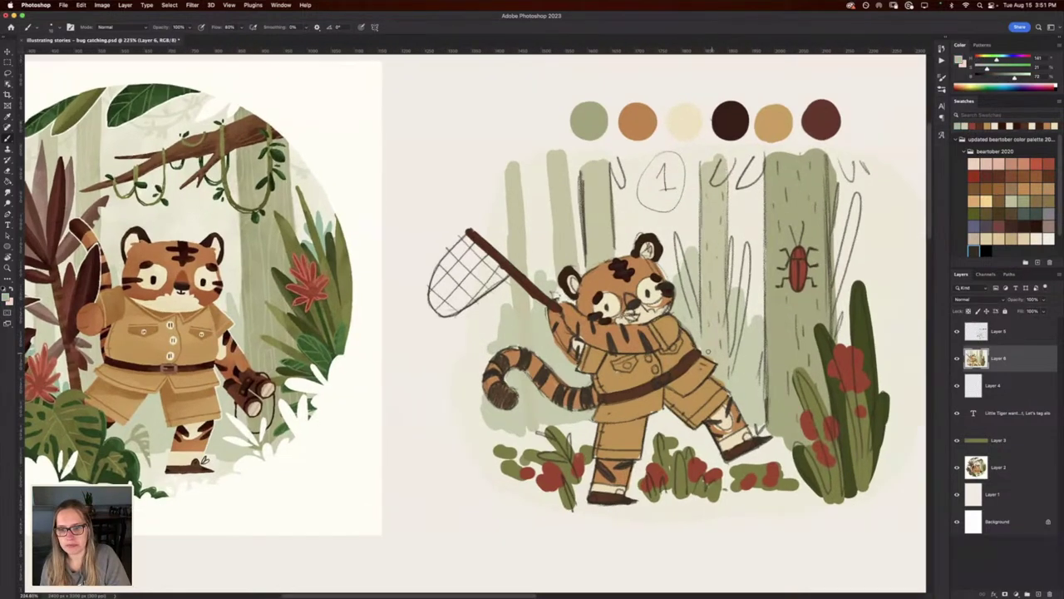
pyautogui.scroll(-1, 491, 312)
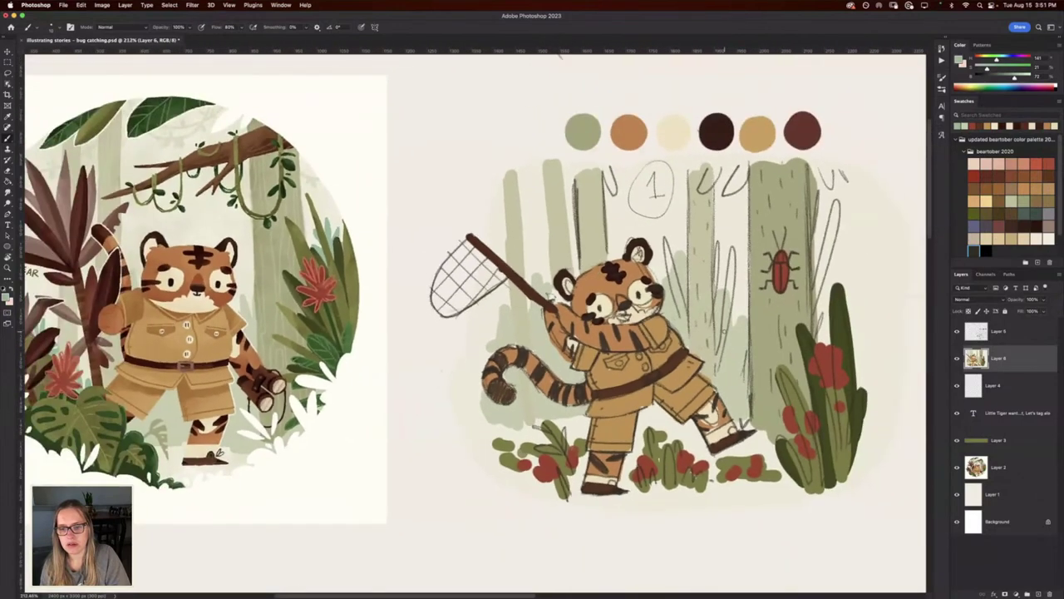
pyautogui.moveTo(720, 349); pyautogui.dragTo(732, 248)
pyautogui.moveTo(723, 301)
pyautogui.mouseDown()
pyautogui.moveTo(735, 240)
pyautogui.moveTo(720, 249)
pyautogui.mouseUp()
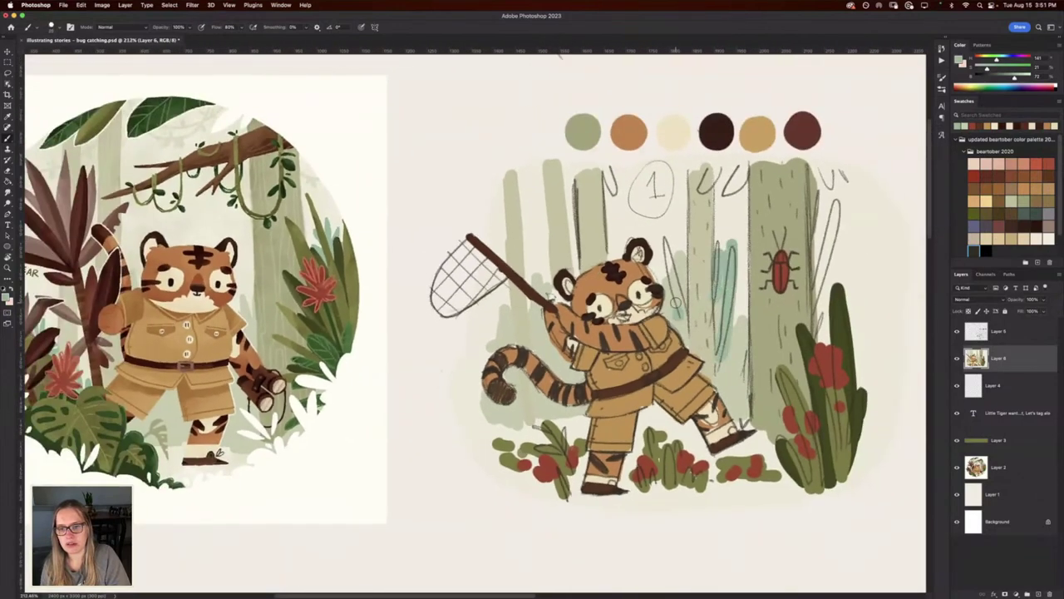
pyautogui.moveTo(678, 323); pyautogui.dragTo(665, 236)
pyautogui.moveTo(545, 273)
pyautogui.mouseDown()
pyautogui.moveTo(537, 243)
pyautogui.moveTo(528, 267)
pyautogui.mouseUp()
pyautogui.moveTo(821, 274)
pyautogui.mouseDown()
pyautogui.moveTo(835, 214)
pyautogui.moveTo(827, 239)
pyautogui.mouseUp()
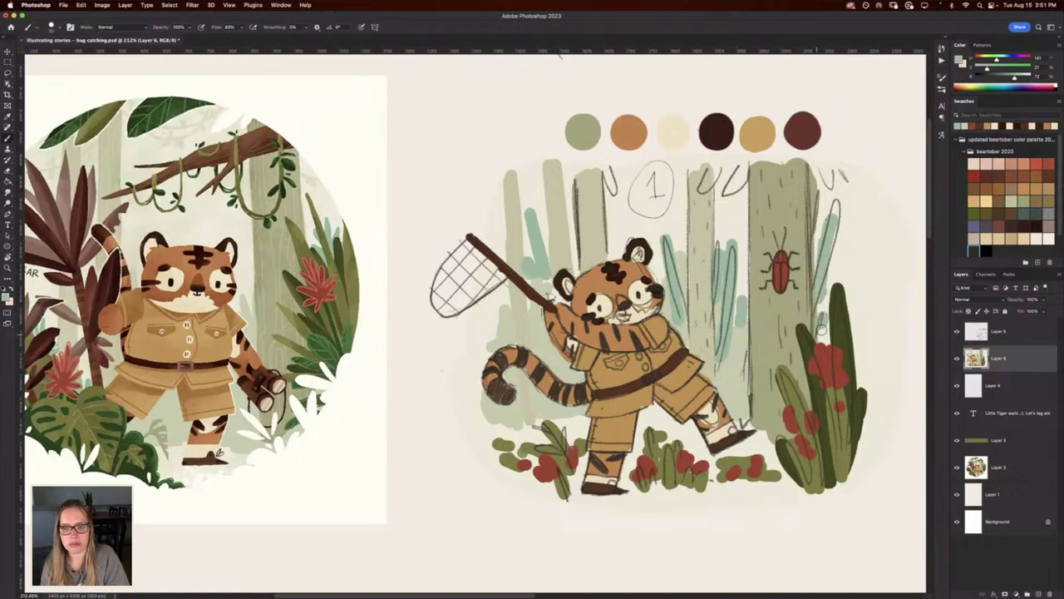
# Undo all of the blue-green leaf strokes in the background.
pyautogui.press('super+z')
pyautogui.press('super+z')
pyautogui.press('super+z')
pyautogui.press('super+z')
pyautogui.press('super+z')
pyautogui.press('super+z')
pyautogui.press('super+z')
pyautogui.press('super+z')
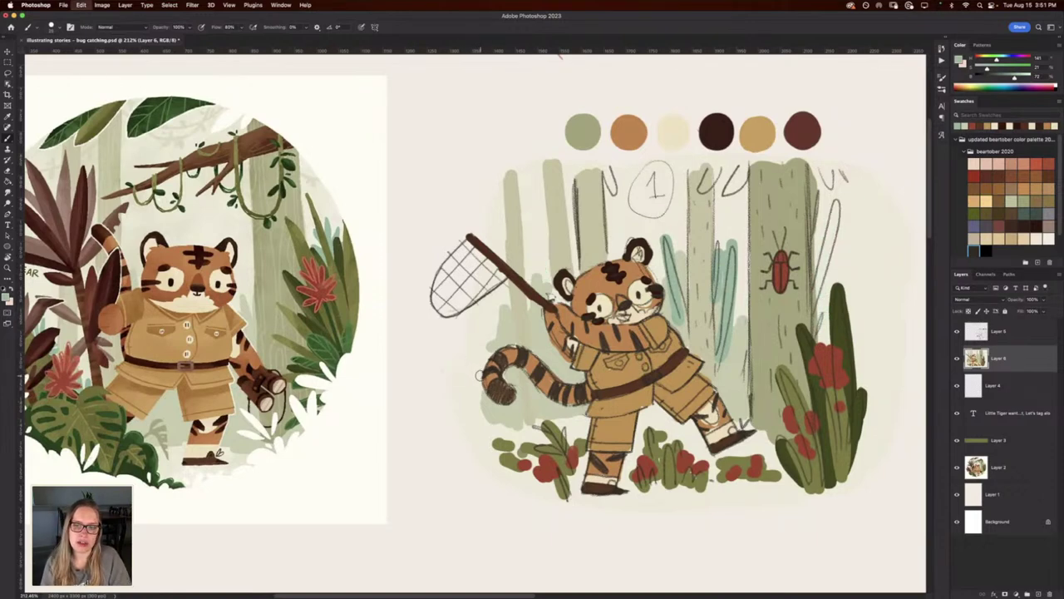
pyautogui.press('super+z')
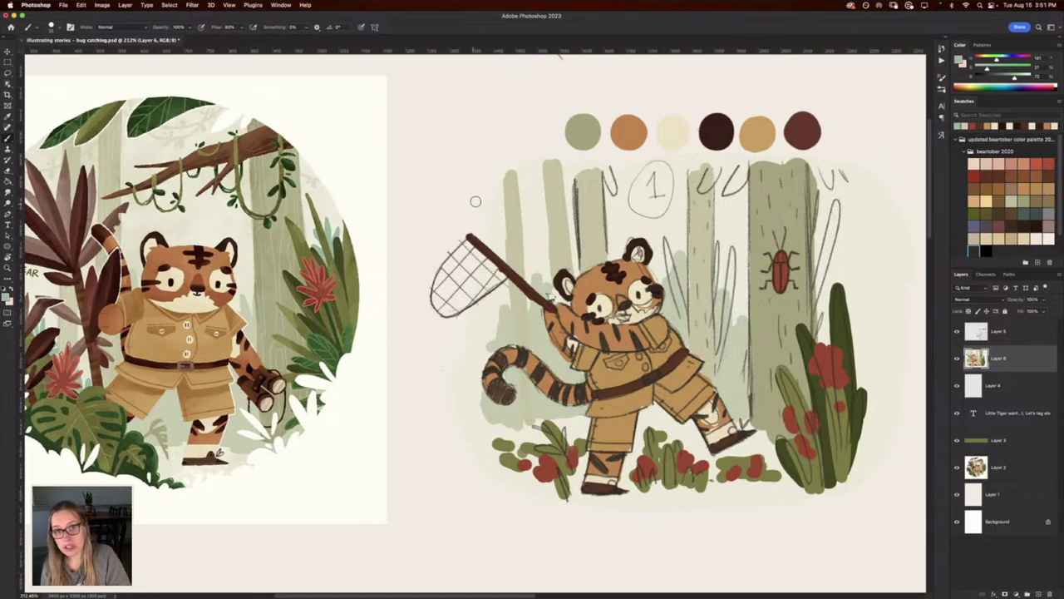
# Circle the bug net and the beetle in blue-green as temporary focal-point marks, and undo the circles.
pyautogui.moveTo(510, 219)
pyautogui.mouseDown()
pyautogui.moveTo(443, 211)
pyautogui.moveTo(411, 281)
pyautogui.moveTo(480, 340)
pyautogui.moveTo(458, 211)
pyautogui.mouseUp()
pyautogui.moveTo(657, 227)
pyautogui.mouseDown()
pyautogui.moveTo(540, 278)
pyautogui.moveTo(657, 206)
pyautogui.moveTo(577, 223)
pyautogui.mouseUp()
pyautogui.press('super+z')
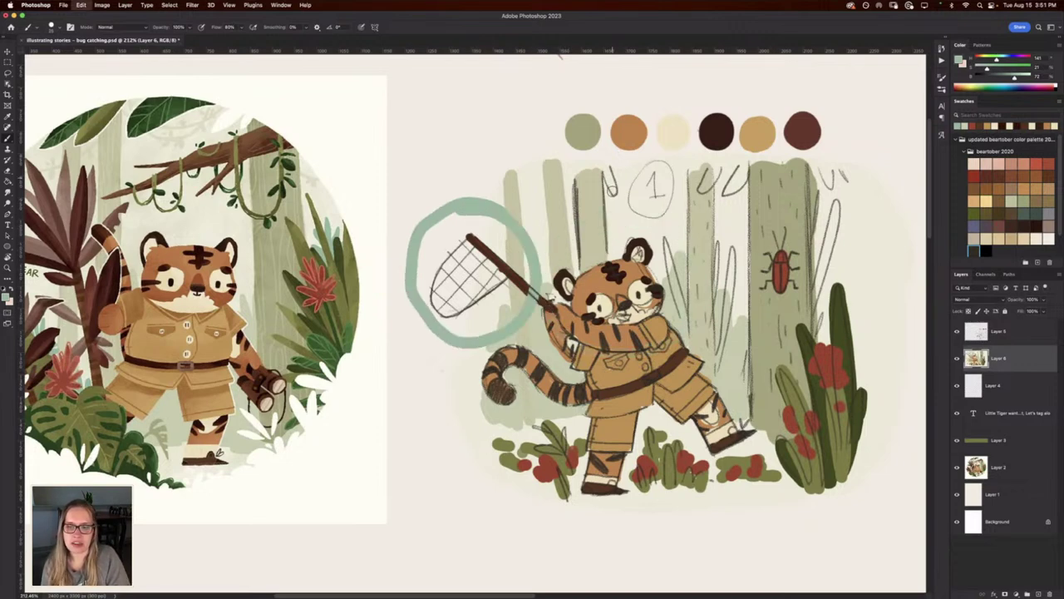
pyautogui.press('super+z')
pyautogui.moveTo(502, 213); pyautogui.dragTo(467, 204)
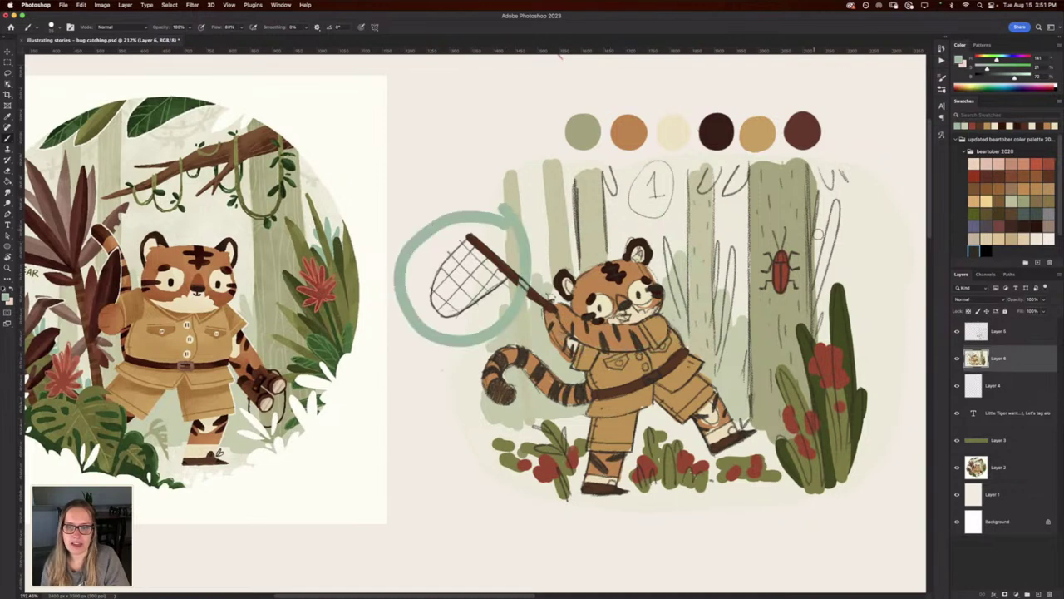
pyautogui.moveTo(818, 232); pyautogui.dragTo(757, 209)
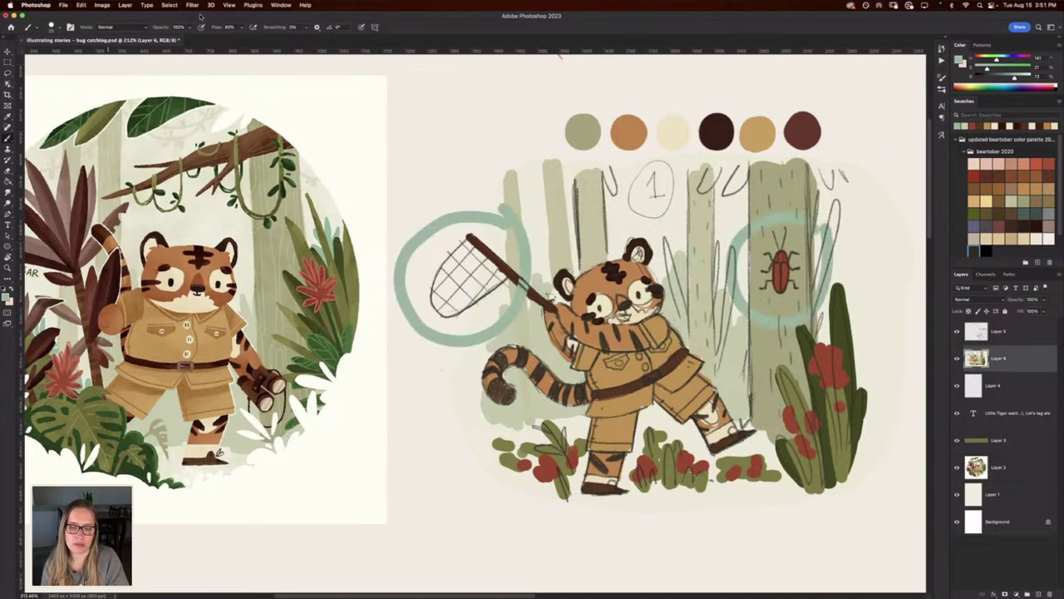
pyautogui.press('super+z')
pyautogui.press('super+z')
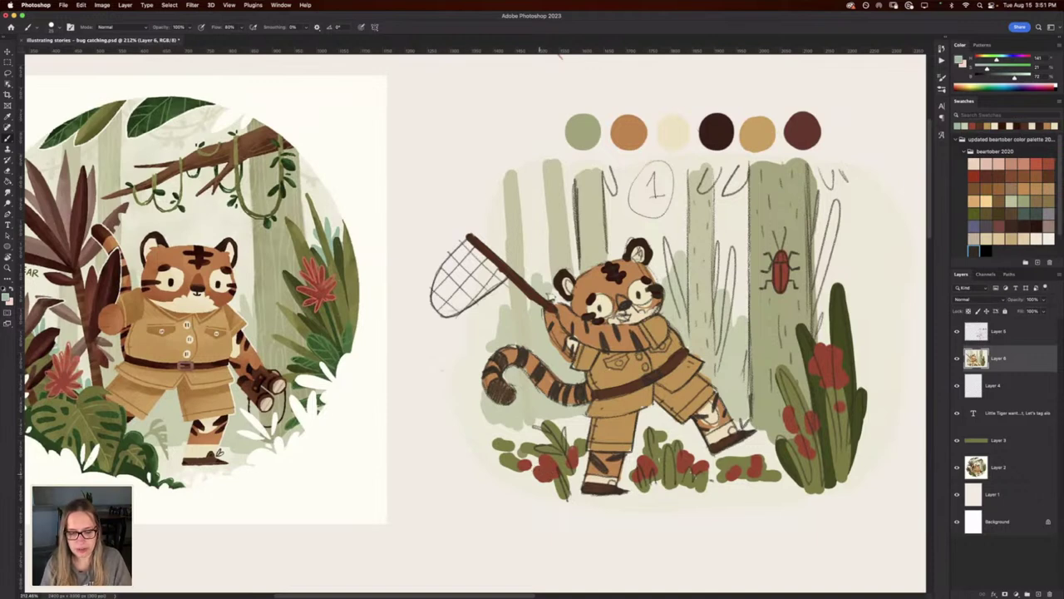
# Try erasing the red flowers from the ground plant behind the tiger's standing foot.
pyautogui.press('e')
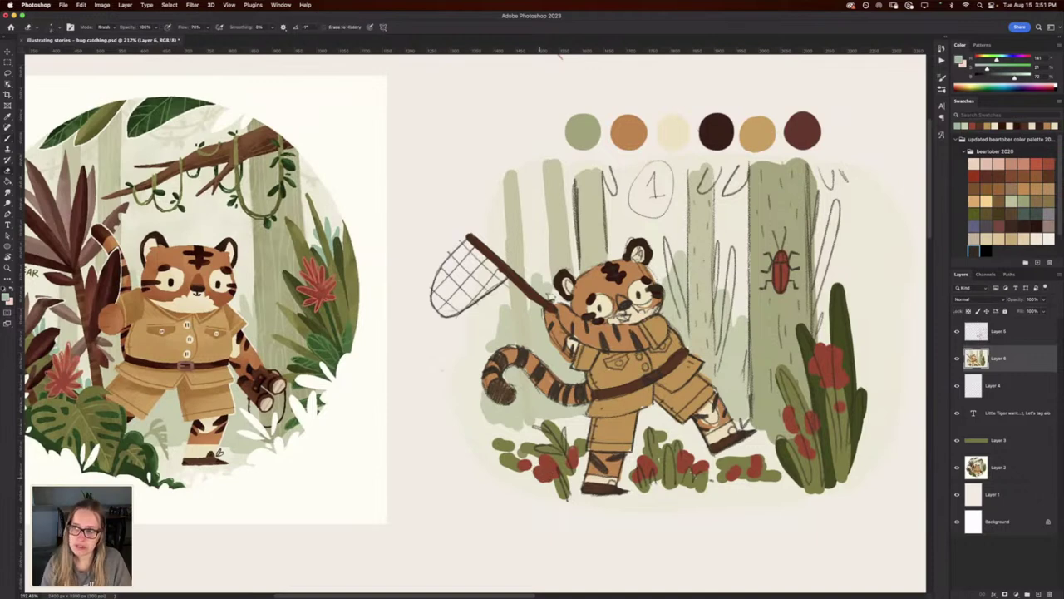
pyautogui.moveTo(544, 473); pyautogui.dragTo(534, 482)
pyautogui.press('super+z')
pyautogui.press('b')
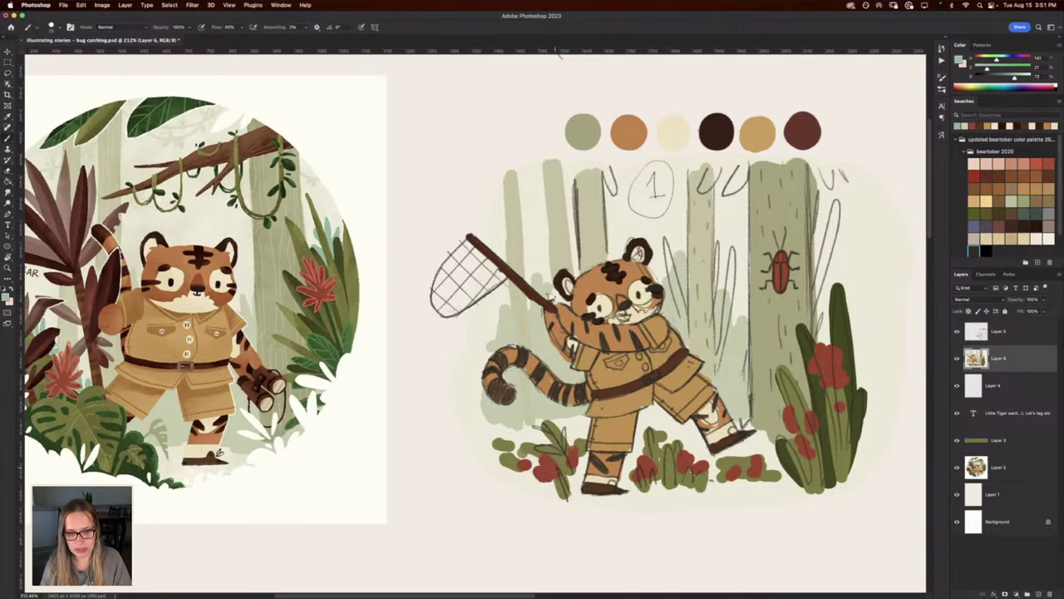
# Paint over the red flowers on the ground plant below the tiger's tail with olive green.
pyautogui.keyDown('alt'); pyautogui.click(552, 462); pyautogui.keyUp('alt')
pyautogui.moveTo(539, 463)
pyautogui.mouseDown()
pyautogui.moveTo(540, 475)
pyautogui.moveTo(524, 465)
pyautogui.moveTo(571, 460)
pyautogui.mouseUp()
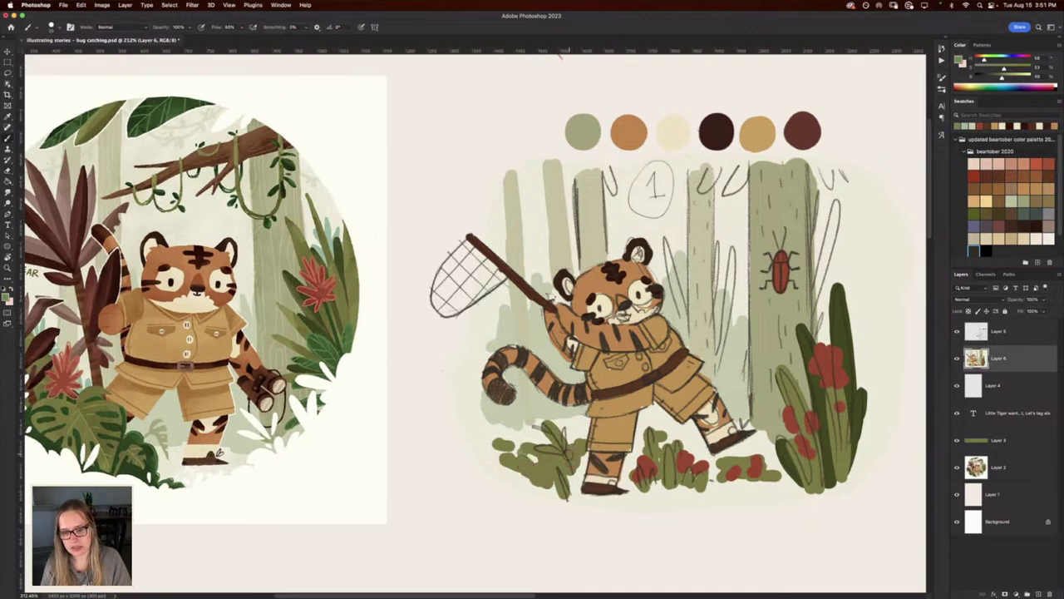
# Paint over the remaining red flowers on the ground plants and the tall leaves beside the tree with olive green.
pyautogui.moveTo(634, 470); pyautogui.dragTo(700, 471)
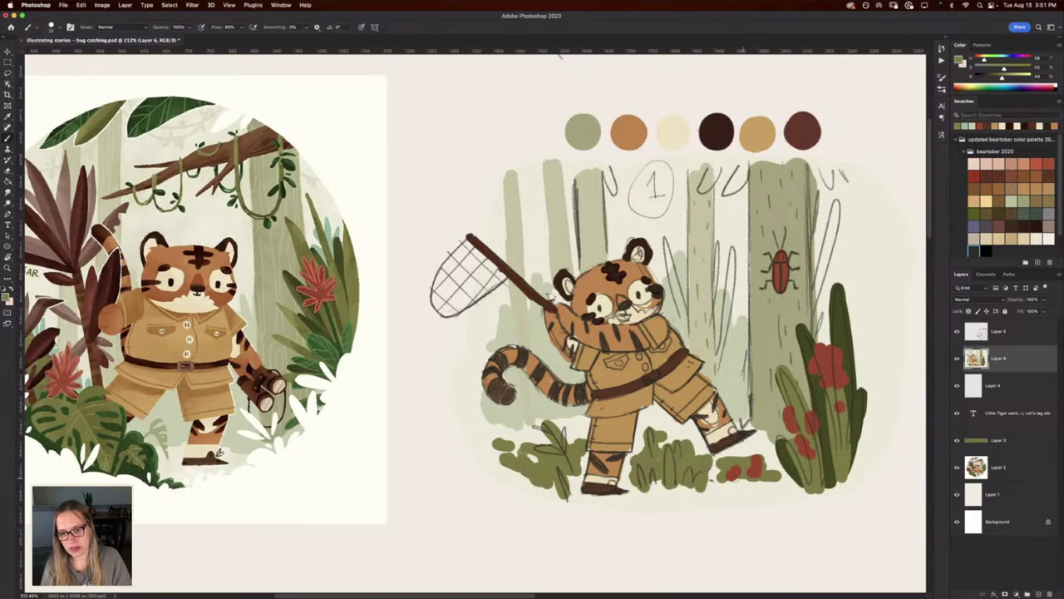
pyautogui.moveTo(813, 457)
pyautogui.mouseDown()
pyautogui.moveTo(789, 406)
pyautogui.moveTo(813, 416)
pyautogui.mouseUp()
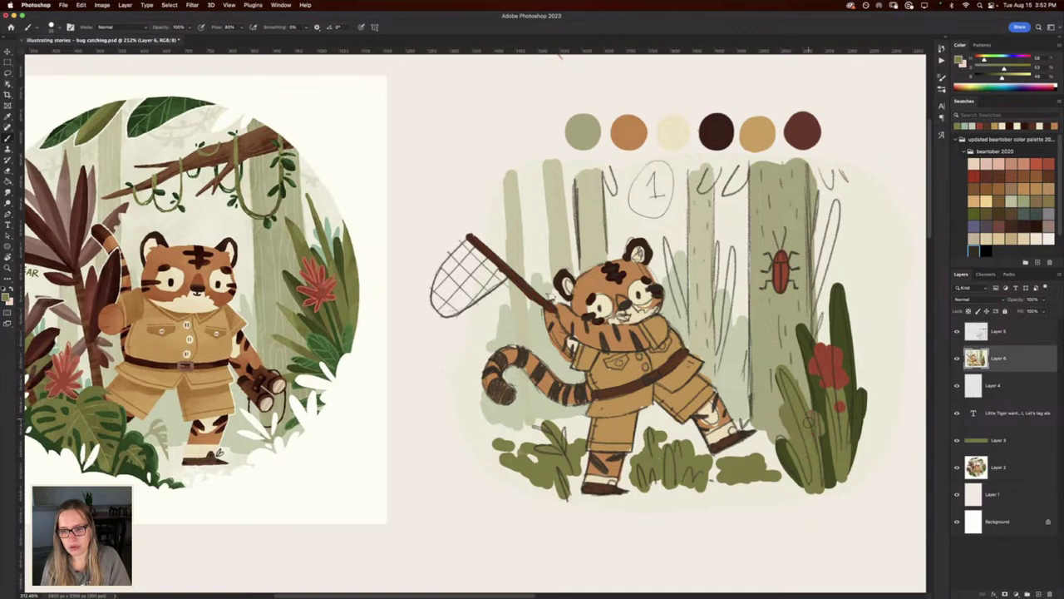
pyautogui.moveTo(828, 370)
pyautogui.mouseDown()
pyautogui.moveTo(810, 357)
pyautogui.moveTo(819, 395)
pyautogui.mouseUp()
pyautogui.moveTo(821, 346)
pyautogui.mouseDown()
pyautogui.moveTo(831, 399)
pyautogui.moveTo(841, 387)
pyautogui.mouseUp()
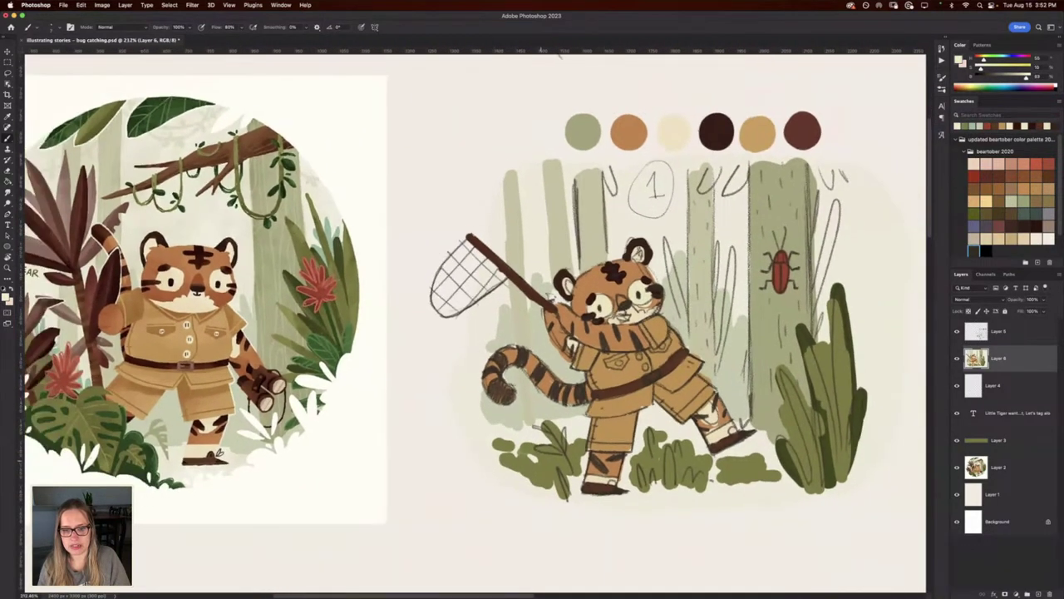
# Paint out the green ground plants around the tiger's feet with the pale background cream.
pyautogui.moveTo(532, 466)
pyautogui.mouseDown()
pyautogui.moveTo(553, 482)
pyautogui.moveTo(551, 462)
pyautogui.moveTo(502, 447)
pyautogui.moveTo(553, 451)
pyautogui.moveTo(547, 427)
pyautogui.moveTo(574, 473)
pyautogui.moveTo(579, 437)
pyautogui.moveTo(650, 489)
pyautogui.moveTo(641, 472)
pyautogui.moveTo(654, 429)
pyautogui.moveTo(668, 478)
pyautogui.moveTo(701, 489)
pyautogui.moveTo(701, 461)
pyautogui.moveTo(725, 474)
pyautogui.moveTo(749, 458)
pyautogui.moveTo(742, 476)
pyautogui.moveTo(771, 477)
pyautogui.mouseUp()
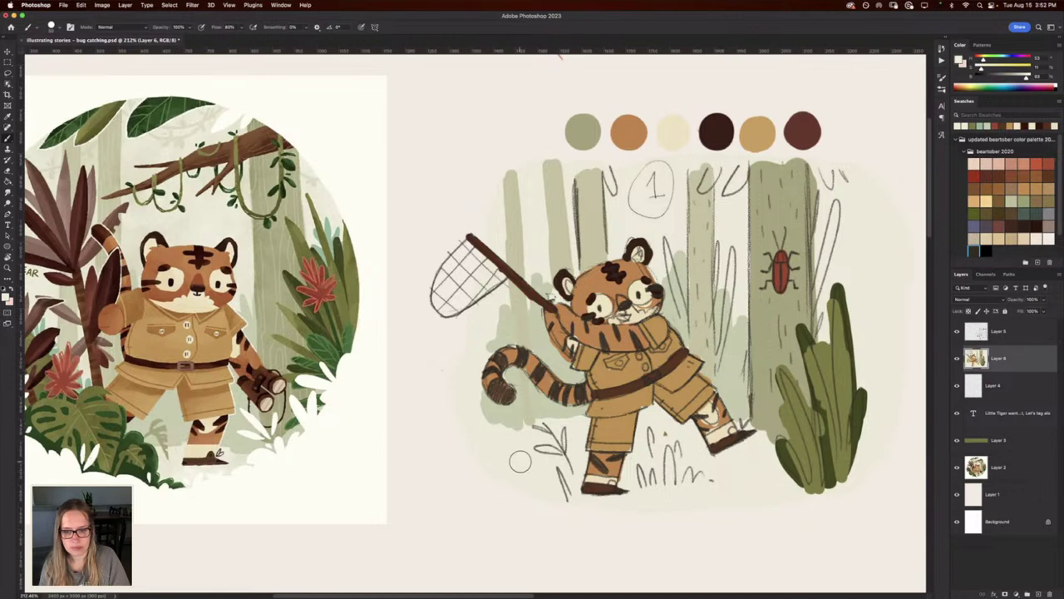
pyautogui.keyDown('alt'); pyautogui.click(177, 454); pyautogui.keyUp('alt')
pyautogui.press('super+z')
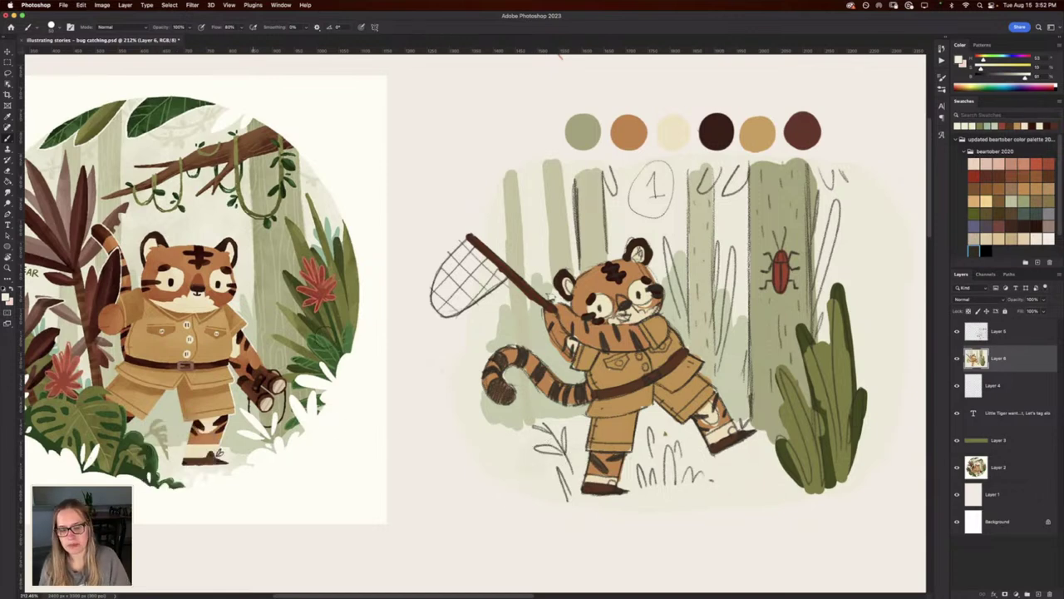
# Block in dark green bush shapes below the tiger's tail and beside its standing foot.
pyautogui.keyDown('alt'); pyautogui.click(859, 414); pyautogui.keyUp('alt')
pyautogui.moveTo(535, 477)
pyautogui.mouseDown()
pyautogui.moveTo(532, 415)
pyautogui.moveTo(518, 461)
pyautogui.moveTo(503, 453)
pyautogui.moveTo(499, 417)
pyautogui.moveTo(559, 483)
pyautogui.mouseUp()
pyautogui.moveTo(669, 496); pyautogui.dragTo(658, 464)
pyautogui.press('super+z')
pyautogui.keyDown('alt'); pyautogui.click(662, 449); pyautogui.keyUp('alt')
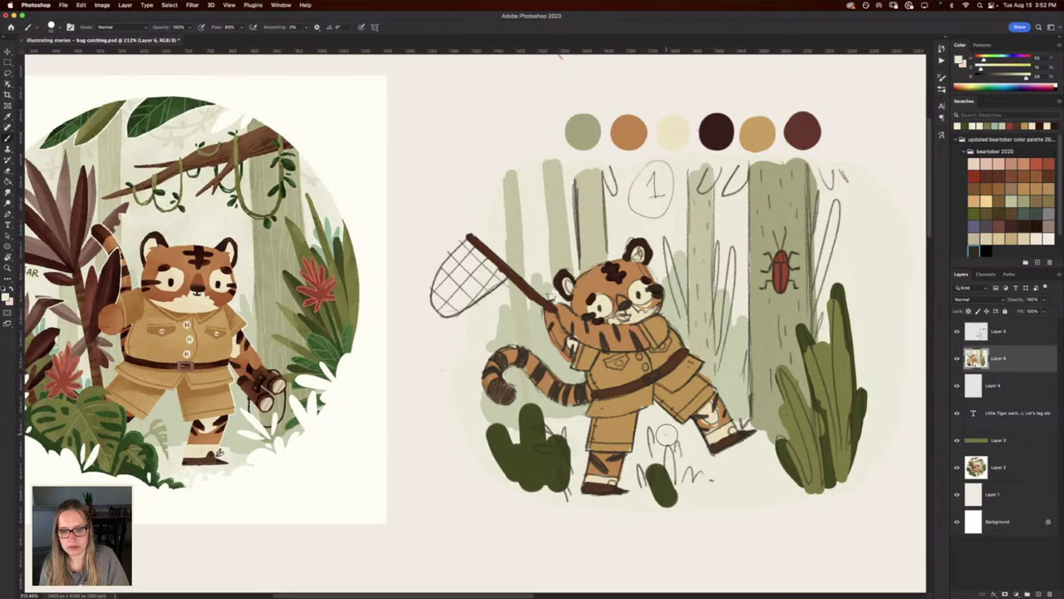
# Layer olive green over the bushes and extend the foliage to the tall leaves, adding a dark green clump beneath the raised foot.
pyautogui.keyDown('alt'); pyautogui.click(833, 385); pyautogui.keyUp('alt')
pyautogui.moveTo(536, 499)
pyautogui.mouseDown()
pyautogui.moveTo(530, 465)
pyautogui.moveTo(516, 472)
pyautogui.moveTo(490, 454)
pyautogui.moveTo(511, 481)
pyautogui.moveTo(565, 487)
pyautogui.mouseUp()
pyautogui.moveTo(647, 489); pyautogui.dragTo(650, 497)
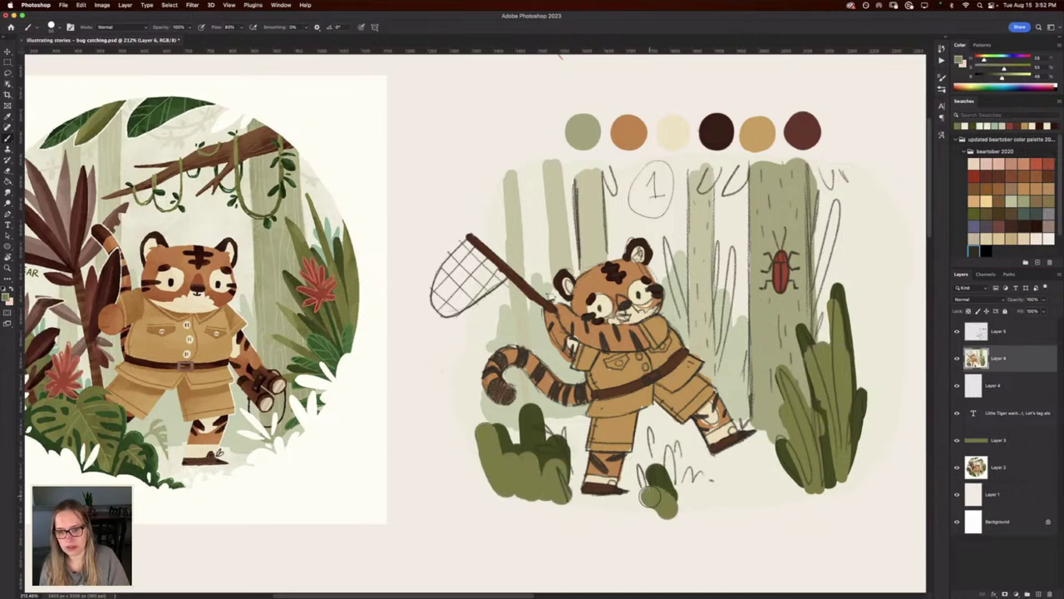
pyautogui.moveTo(772, 504)
pyautogui.mouseDown()
pyautogui.moveTo(790, 479)
pyautogui.moveTo(762, 496)
pyautogui.moveTo(703, 492)
pyautogui.mouseUp()
pyautogui.keyDown('alt'); pyautogui.click(830, 449); pyautogui.keyUp('alt')
pyautogui.moveTo(768, 474)
pyautogui.mouseDown()
pyautogui.moveTo(761, 486)
pyautogui.moveTo(694, 497)
pyautogui.mouseUp()
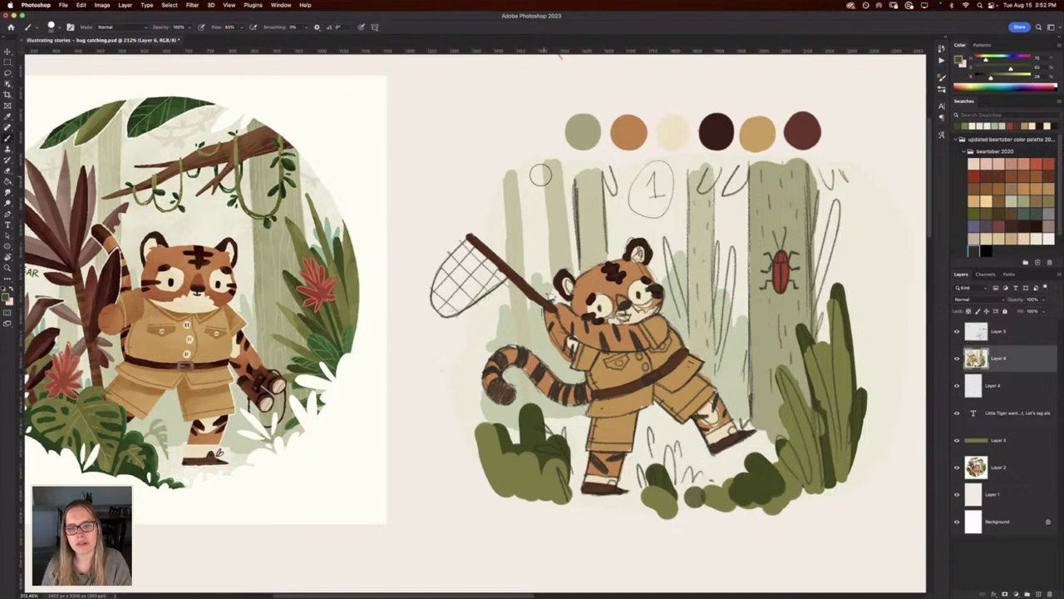
# Paint a dark green leaf canopy across the tops of the trees, with a few clumps hanging down.
pyautogui.moveTo(539, 174)
pyautogui.mouseDown()
pyautogui.moveTo(612, 179)
pyautogui.moveTo(540, 177)
pyautogui.moveTo(542, 190)
pyautogui.moveTo(502, 215)
pyautogui.mouseUp()
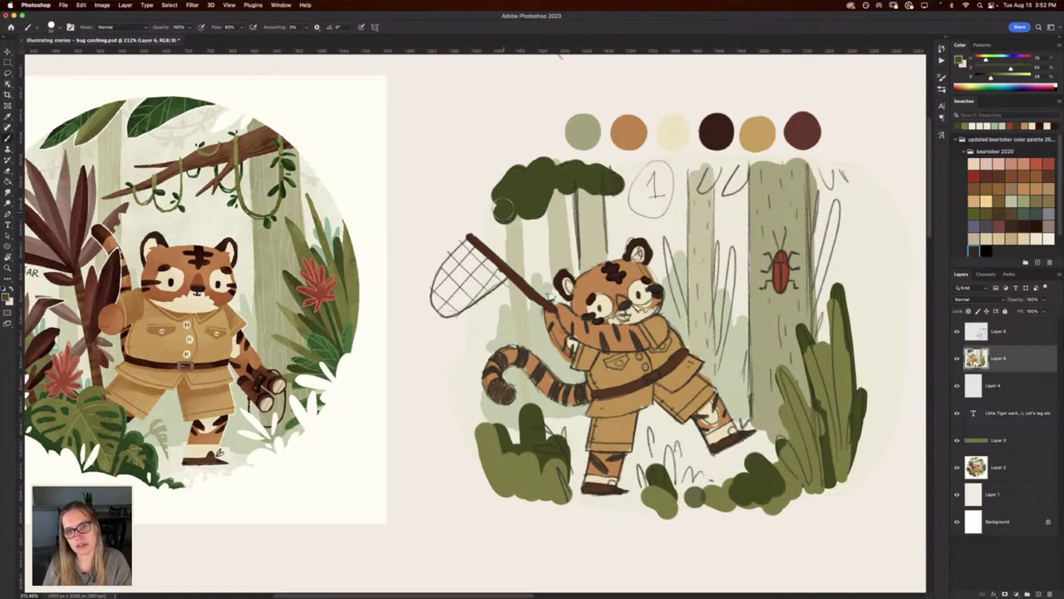
pyautogui.moveTo(736, 170)
pyautogui.mouseDown()
pyautogui.moveTo(710, 175)
pyautogui.moveTo(745, 186)
pyautogui.moveTo(640, 175)
pyautogui.mouseUp()
pyautogui.moveTo(811, 166)
pyautogui.mouseDown()
pyautogui.moveTo(860, 192)
pyautogui.moveTo(841, 176)
pyautogui.moveTo(758, 156)
pyautogui.mouseUp()
pyautogui.moveTo(644, 157)
pyautogui.mouseDown()
pyautogui.moveTo(630, 209)
pyautogui.moveTo(673, 210)
pyautogui.moveTo(668, 223)
pyautogui.mouseUp()
# Add lighter olive green foliage clumps along the tree canopy, using the colour of the lower bush.
pyautogui.keyDown('alt'); pyautogui.click(521, 476); pyautogui.keyUp('alt')
pyautogui.moveTo(592, 169); pyautogui.dragTo(480, 216)
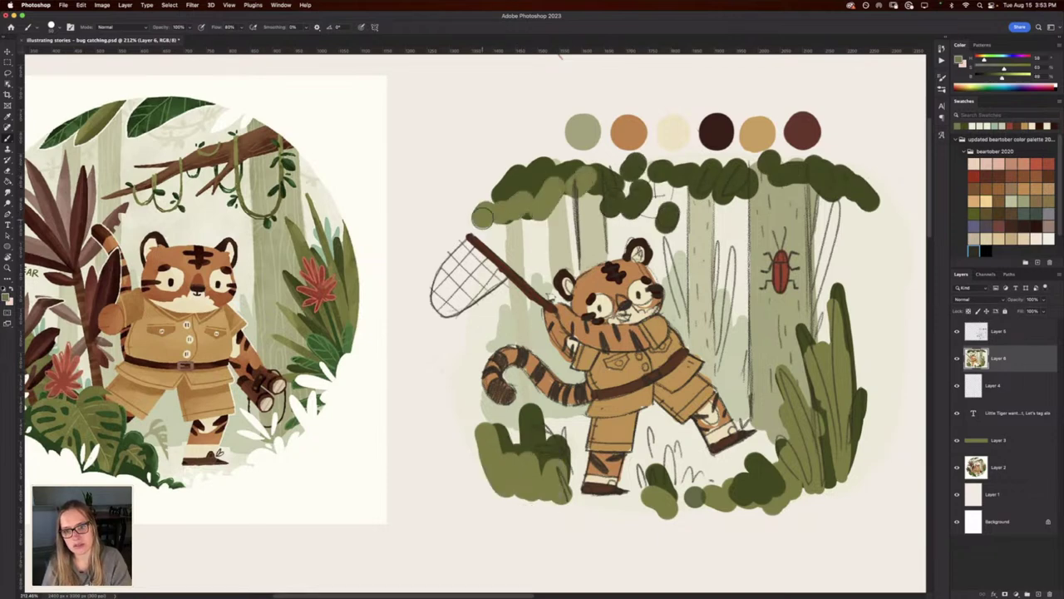
pyautogui.moveTo(809, 189)
pyautogui.mouseDown()
pyautogui.moveTo(848, 198)
pyautogui.moveTo(864, 238)
pyautogui.mouseUp()
pyautogui.moveTo(813, 163)
pyautogui.mouseDown()
pyautogui.moveTo(708, 160)
pyautogui.moveTo(735, 212)
pyautogui.mouseUp()
pyautogui.moveTo(668, 152); pyautogui.dragTo(657, 172)
pyautogui.moveTo(714, 151); pyautogui.dragTo(704, 155)
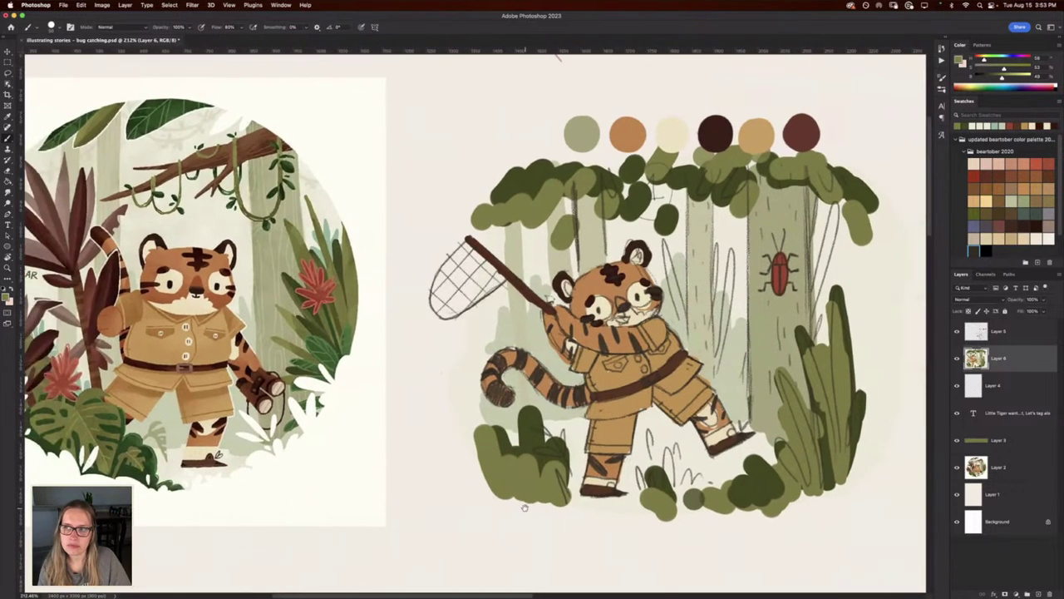
pyautogui.hscroll(3, 447, 464)
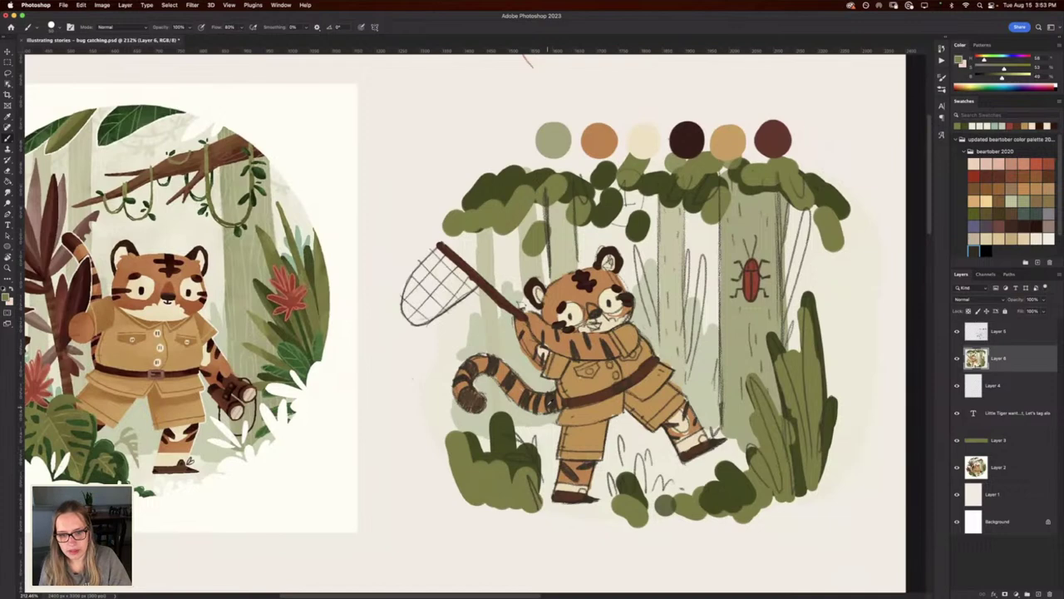
pyautogui.keyDown('alt'); pyautogui.click(547, 348); pyautogui.keyUp('alt')
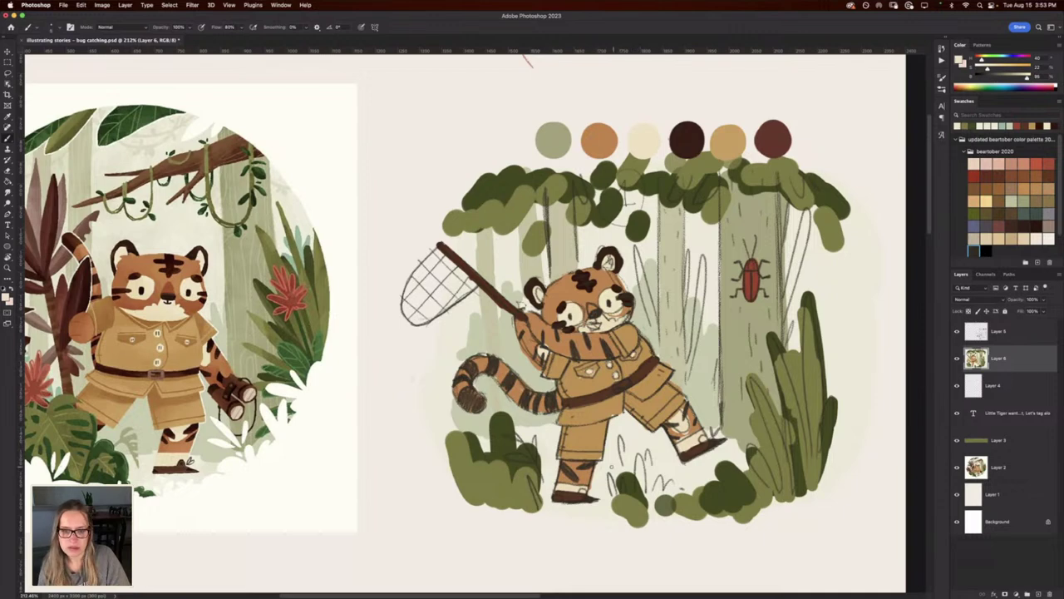
pyautogui.moveTo(411, 386); pyautogui.dragTo(476, 368)
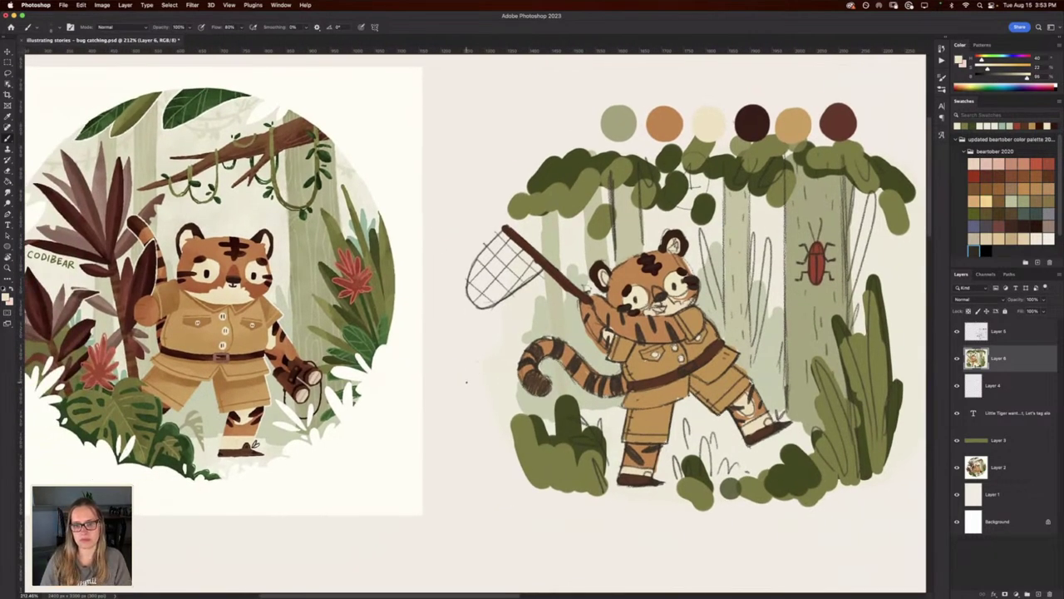
pyautogui.scroll(-10, 467, 382)
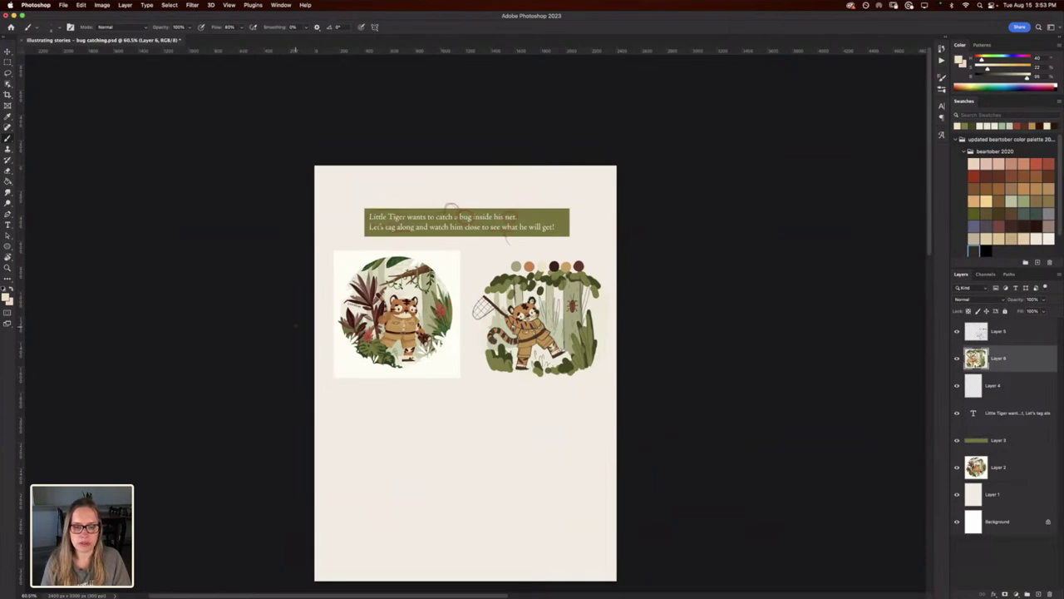
pyautogui.scroll(10, 476, 326)
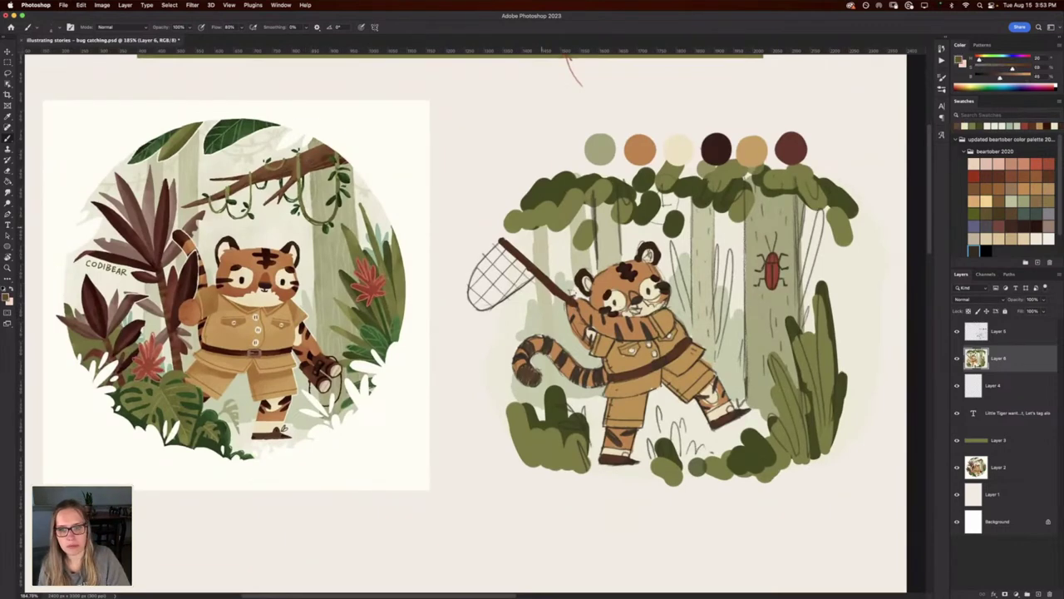
# Make a circular selection between the reference illustration and the sketch with the Elliptical Marquee tool, and add a new layer above the colour layer.
pyautogui.scroll(-2, 476, 325)
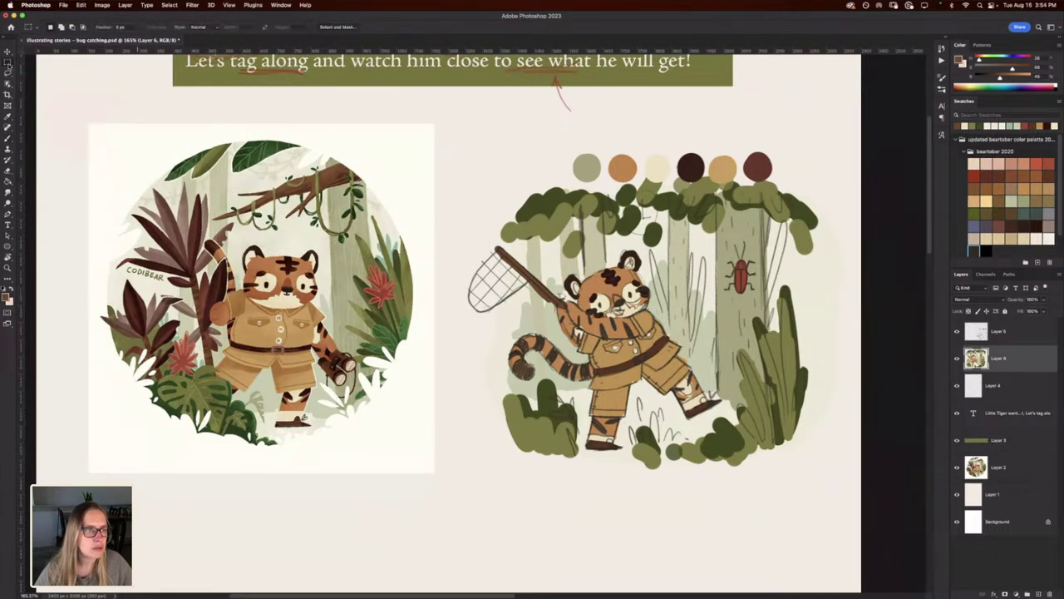
pyautogui.click(8, 64)
pyautogui.rightClick(8, 63)
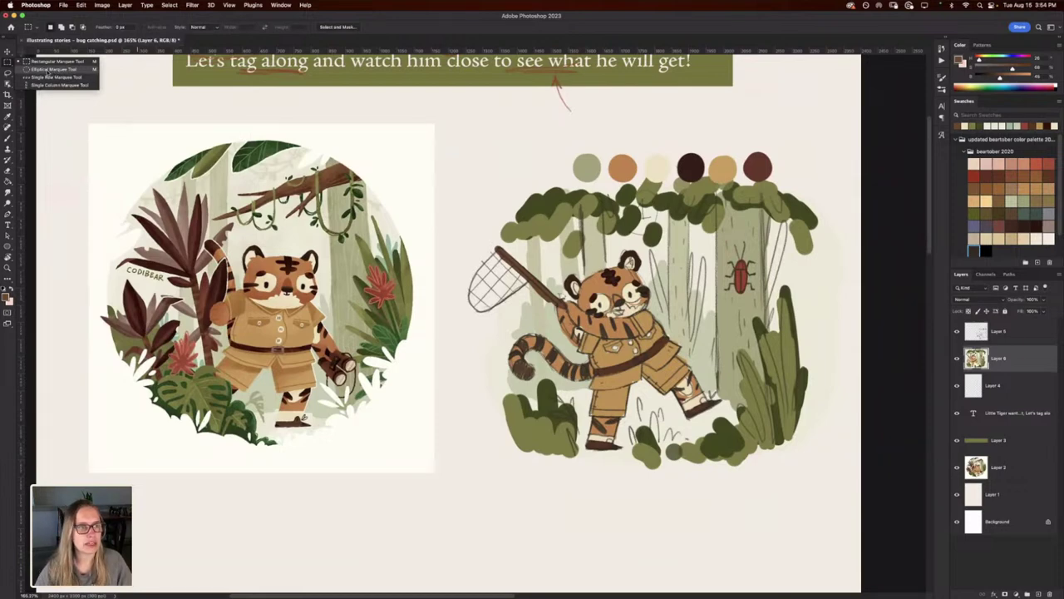
pyautogui.click(54, 71)
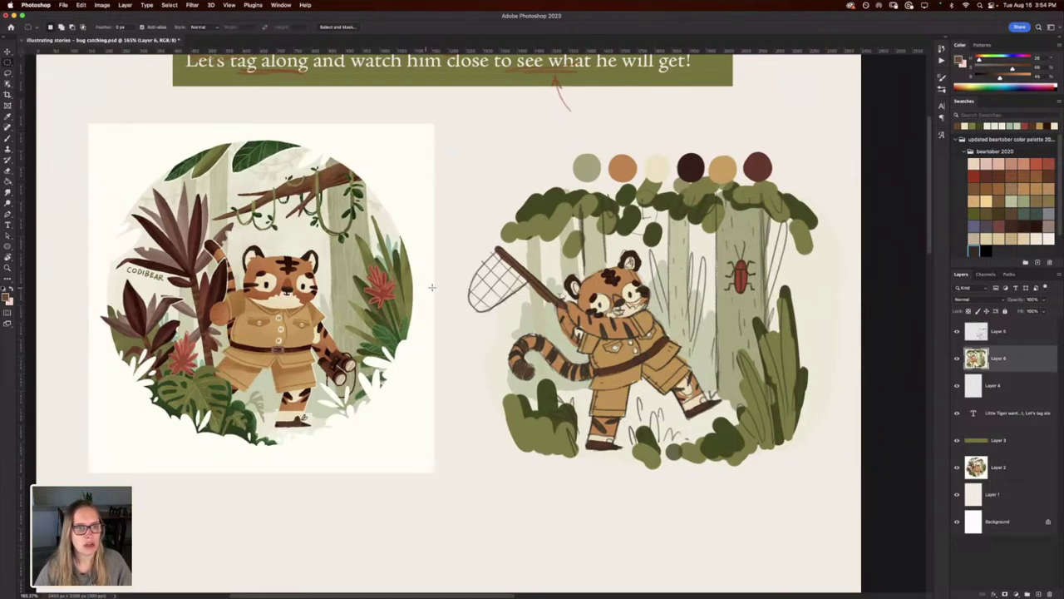
pyautogui.moveTo(349, 109); pyautogui.dragTo(624, 372)
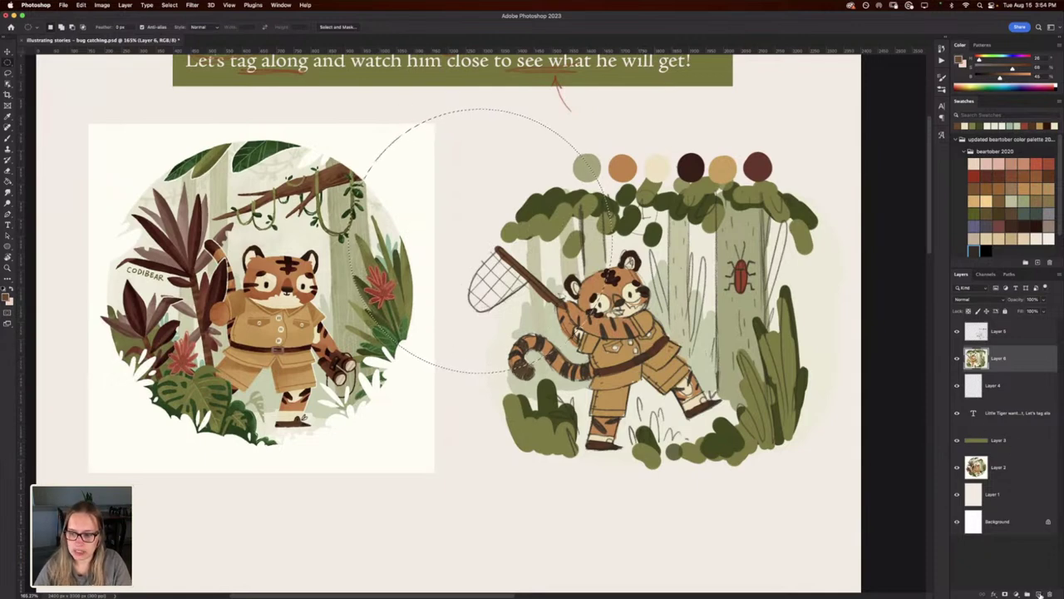
pyautogui.click(1039, 594)
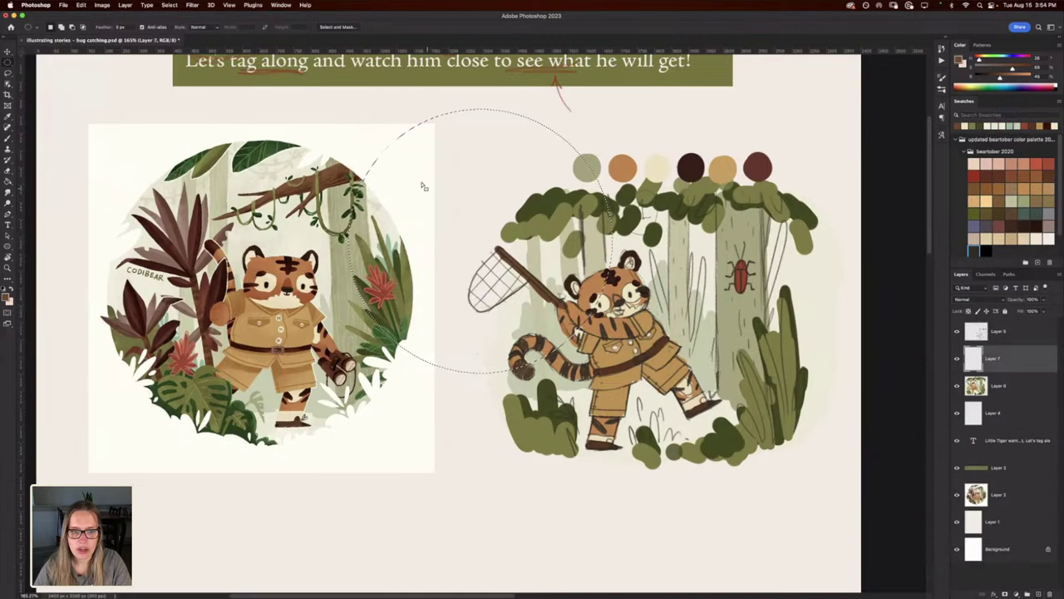
# Try filling the circular selection with a pattern at 100% opacity and outlining it with a brown centred stroke.
pyautogui.rightClick(444, 189)
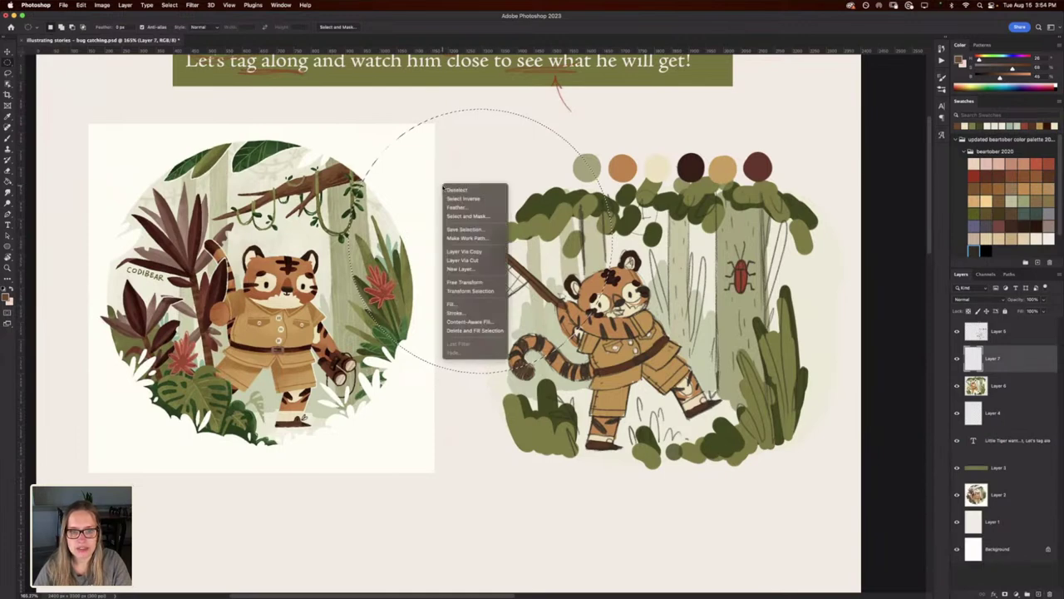
pyautogui.click(462, 306)
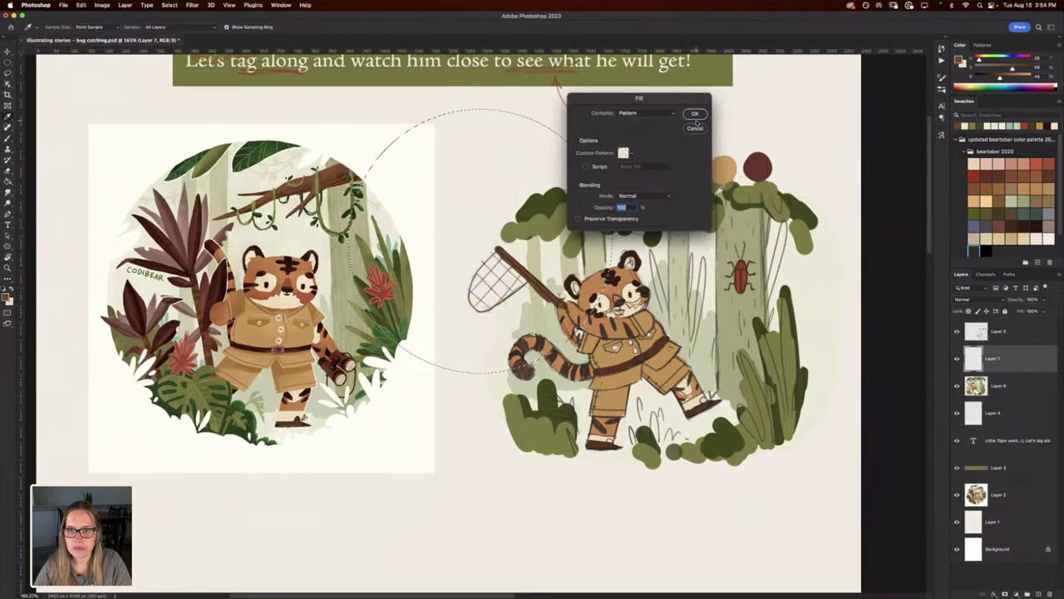
pyautogui.click(696, 113)
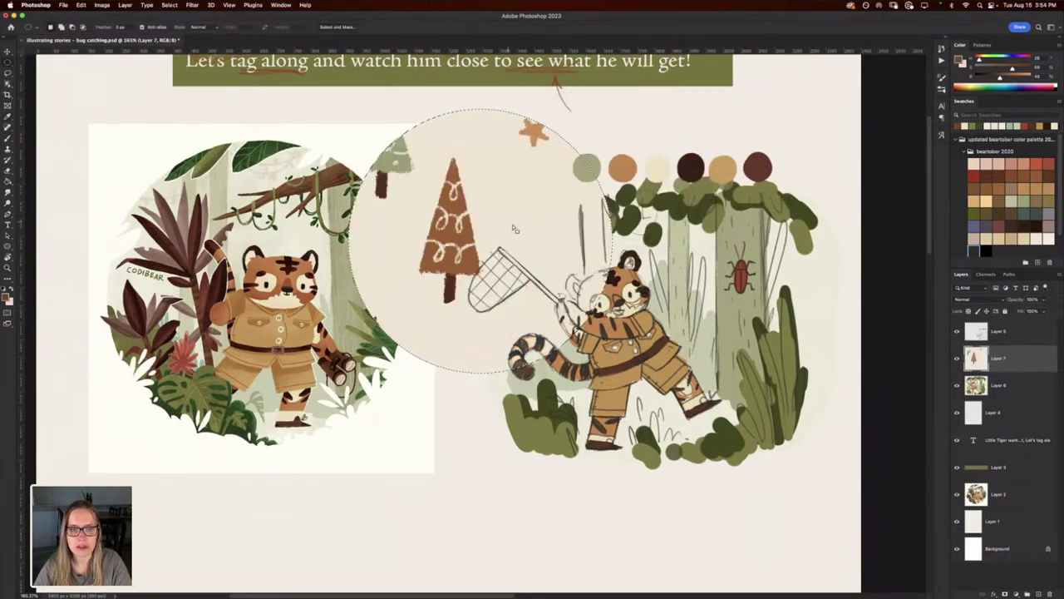
pyautogui.rightClick(499, 198)
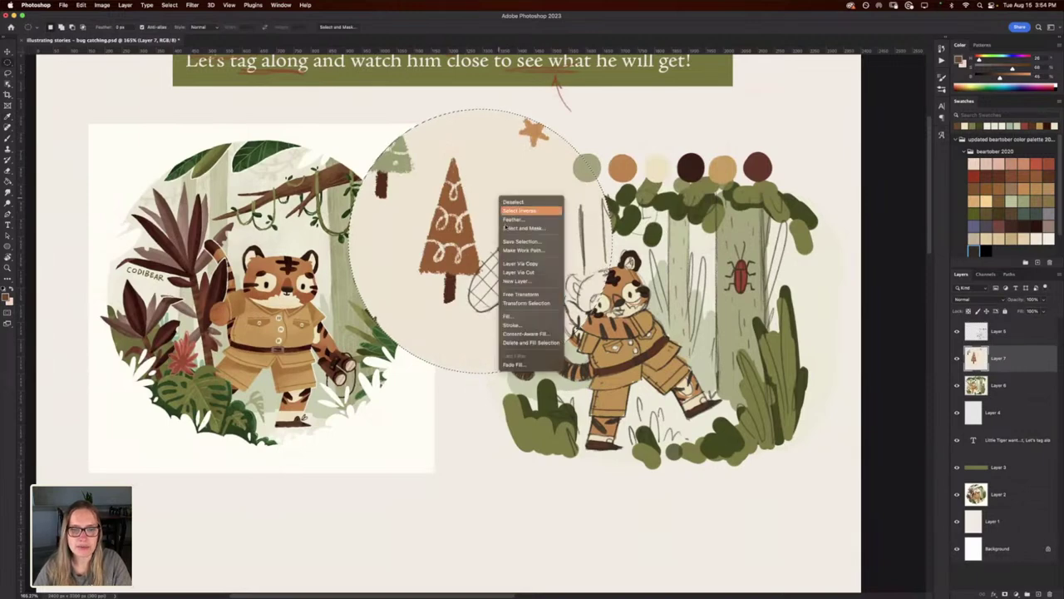
pyautogui.click(530, 325)
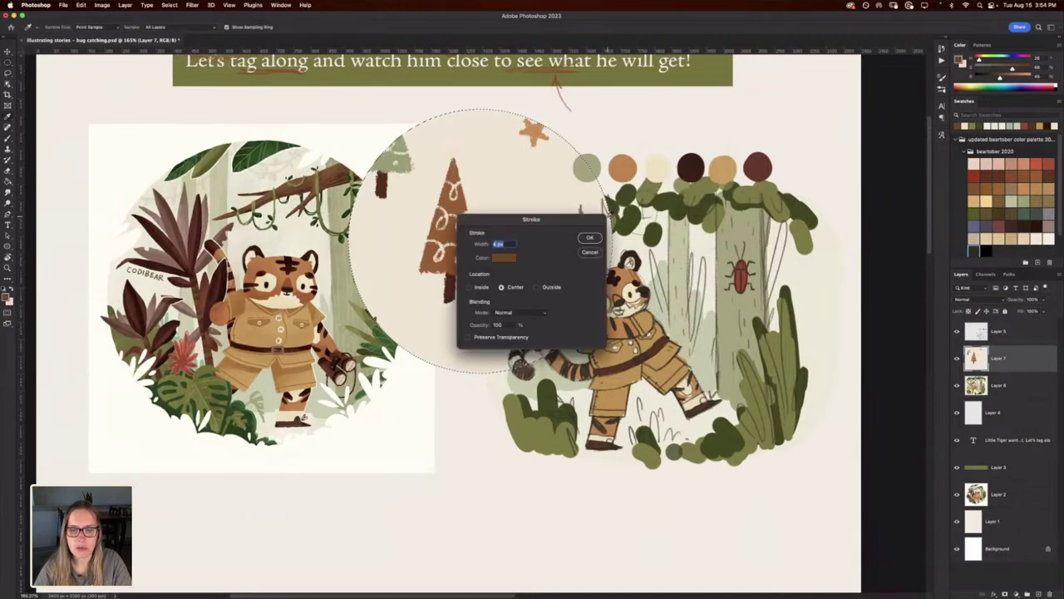
pyautogui.click(590, 239)
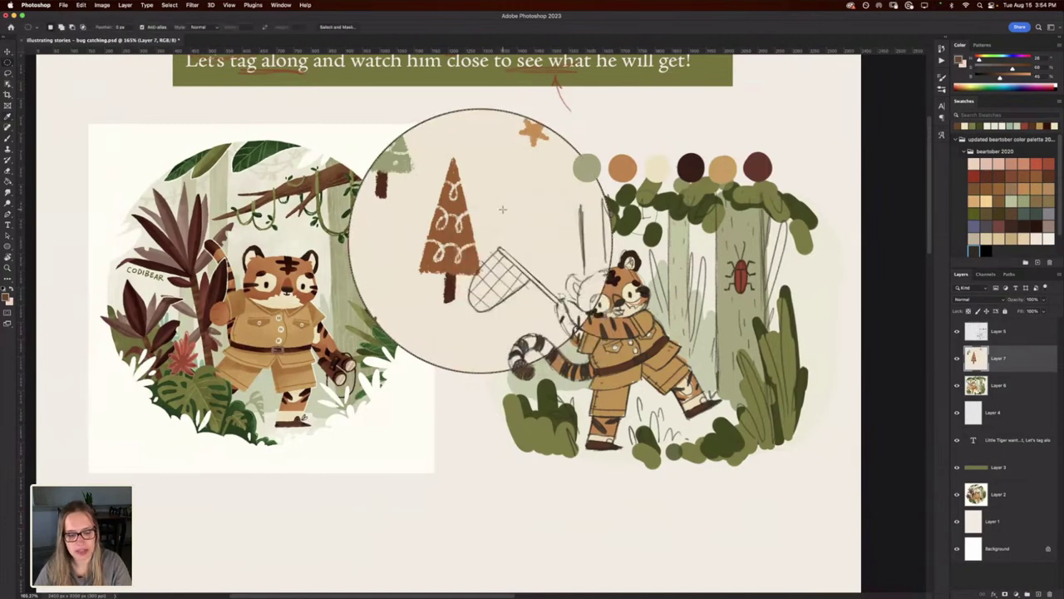
# Remove the outline and the pattern fill from the circle, keeping the circular selection active.
pyautogui.press('super+t')
pyautogui.moveTo(534, 223)
pyautogui.mouseDown()
pyautogui.moveTo(422, 319)
pyautogui.moveTo(443, 431)
pyautogui.moveTo(314, 241)
pyautogui.moveTo(316, 261)
pyautogui.moveTo(454, 428)
pyautogui.moveTo(542, 218)
pyautogui.mouseUp()
pyautogui.press('Return')
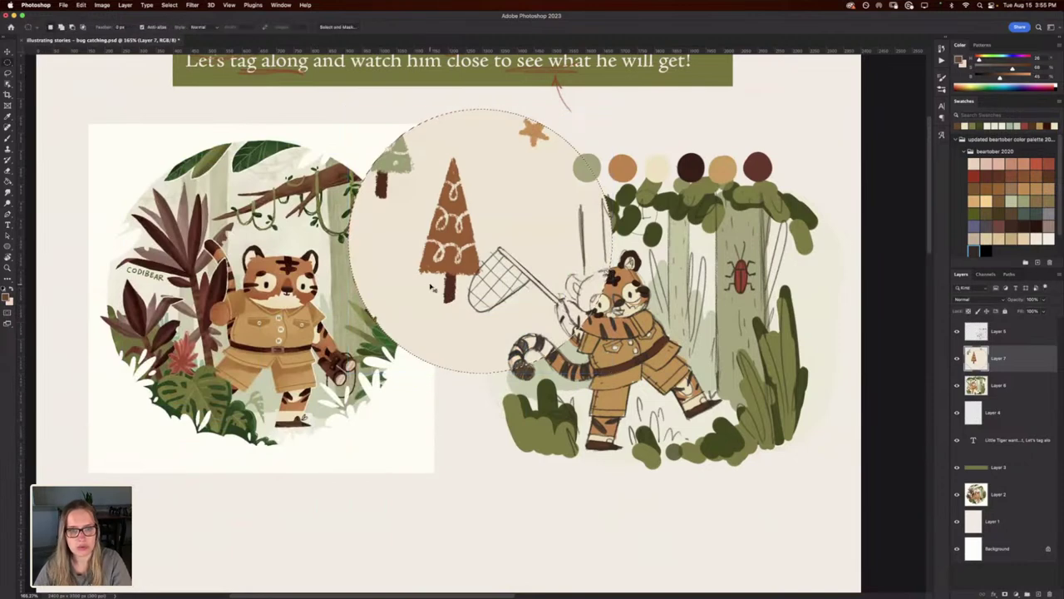
pyautogui.press('Delete')
# Outline the empty circular selection with a brown centred stroke in Normal mode at 100% opacity.
pyautogui.rightClick(512, 213)
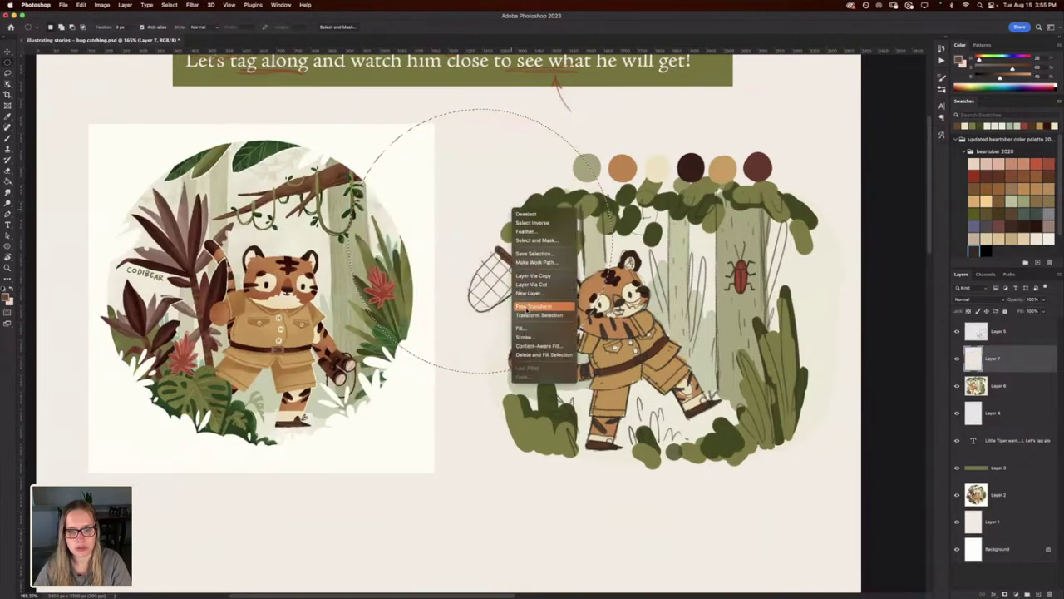
pyautogui.click(526, 337)
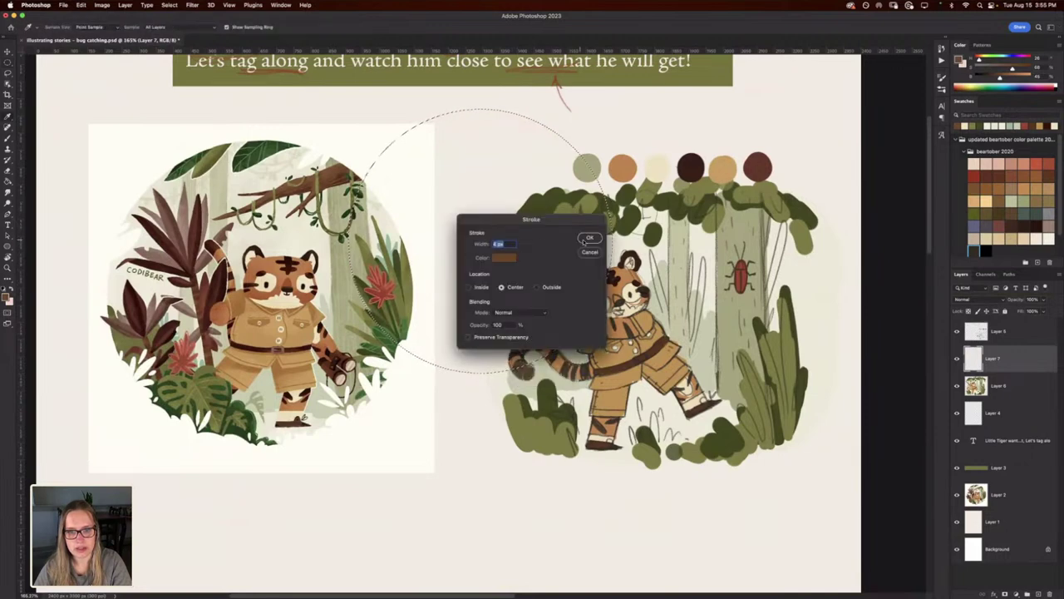
pyautogui.click(587, 238)
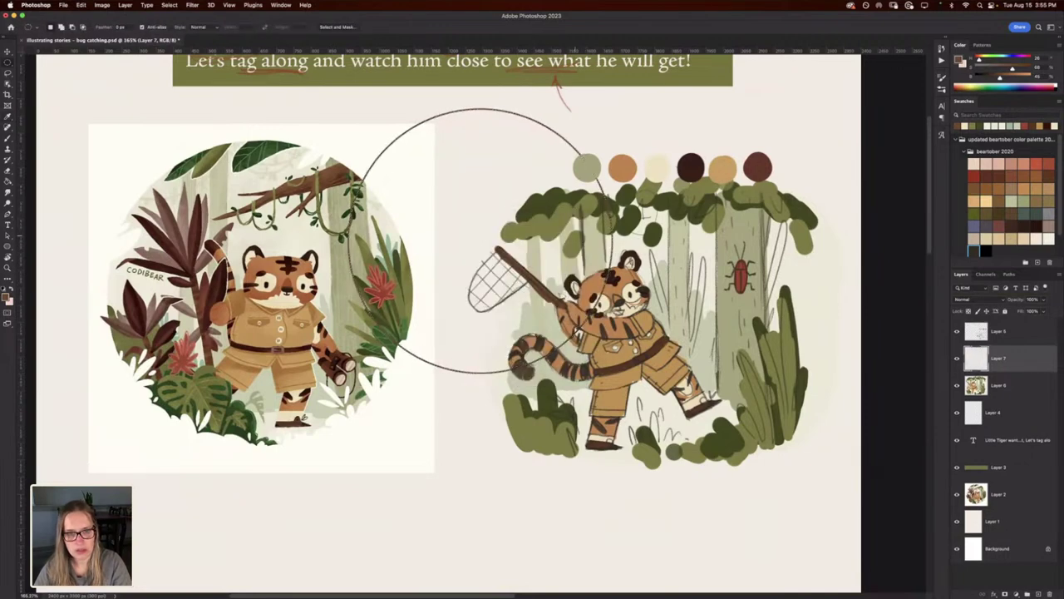
# Move and enlarge the brown circle outline to fit around the edge of the round reference illustration.
pyautogui.hotkey('ctrl', 't')
pyautogui.moveTo(499, 218); pyautogui.dragTo(348, 372)
pyautogui.moveTo(197, 264); pyautogui.dragTo(131, 198)
pyautogui.moveTo(290, 326); pyautogui.dragTo(249, 258)
pyautogui.moveTo(89, 127); pyautogui.dragTo(103, 143)
pyautogui.moveTo(421, 455); pyautogui.dragTo(413, 449)
pyautogui.moveTo(283, 288); pyautogui.dragTo(286, 287)
pyautogui.press('Return')
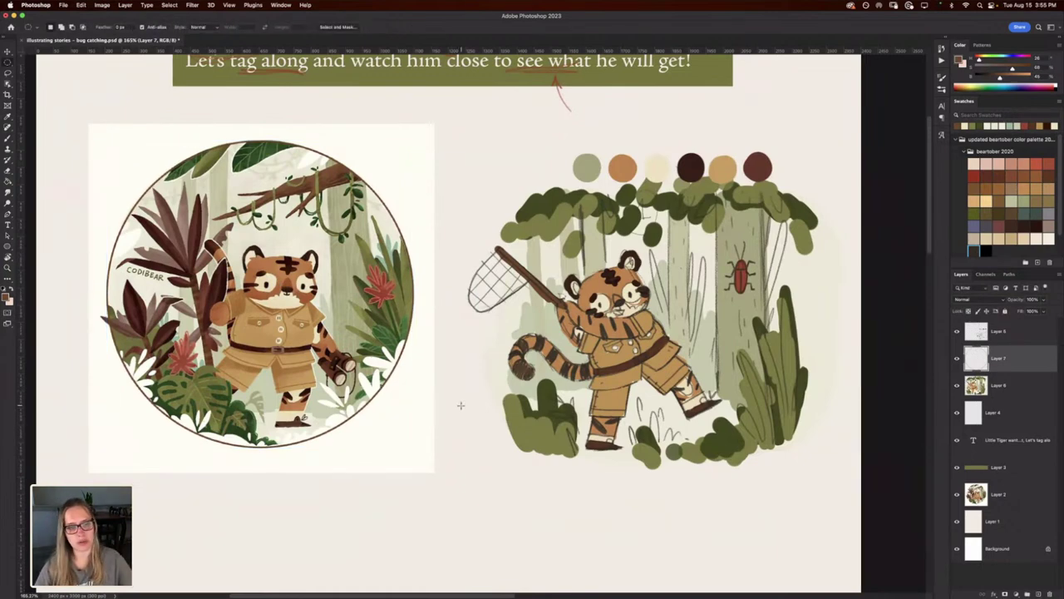
# Move the circle outline off the reference illustration to below and between the two tiger pictures.
pyautogui.press('super+t')
pyautogui.moveTo(286, 287); pyautogui.dragTo(476, 418)
pyautogui.press('Return')
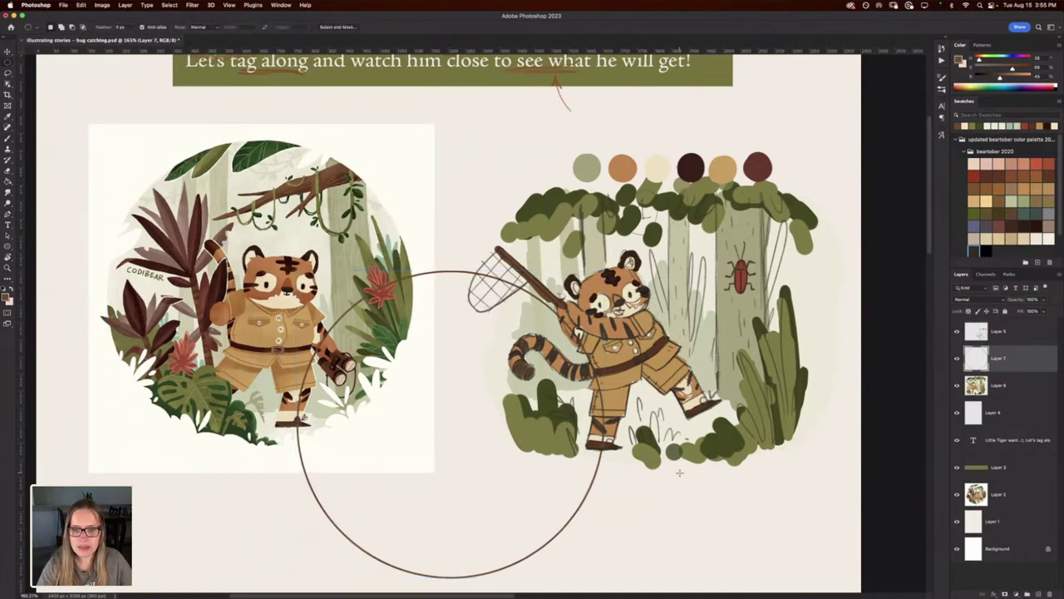